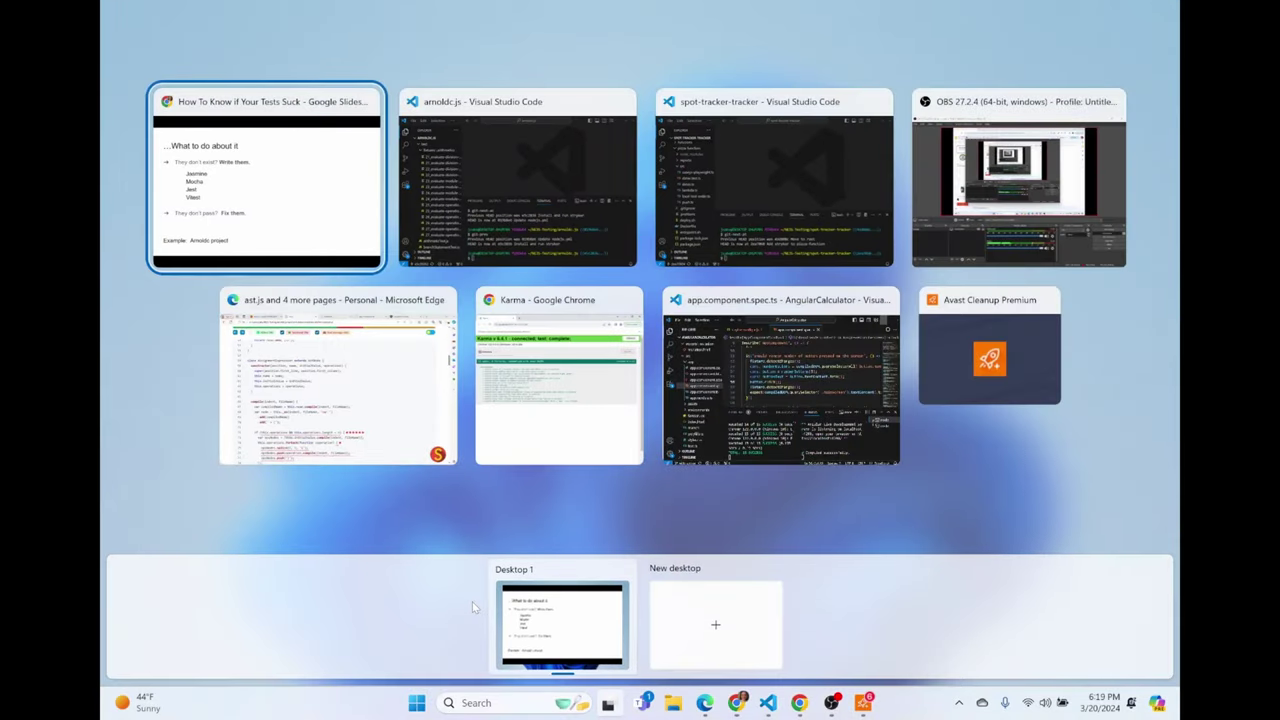
Step: Bring the arnoldc.js Visual Studio Code window full screen from Task View
{"action": "key", "text": "Right"}
{"action": "key", "text": "Return"}
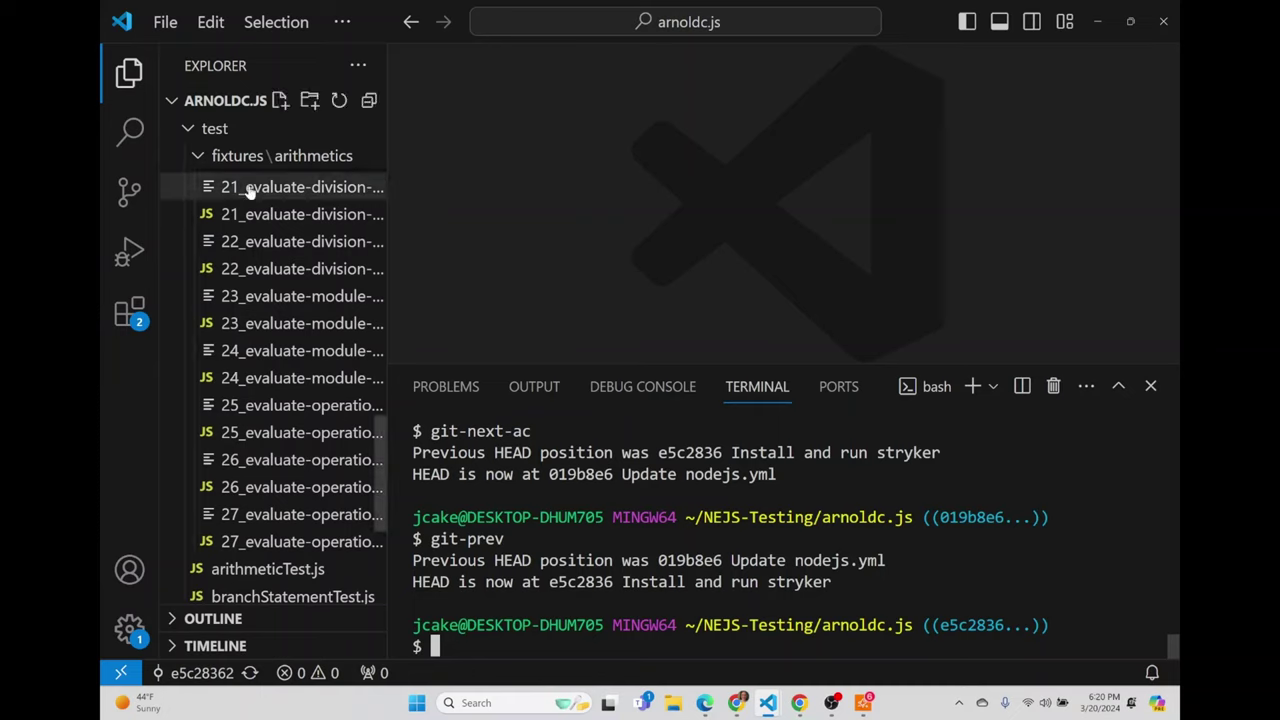
Step: Tidy the test folder tree, zoom the interface in one step, and narrow the sidebar
{"action": "left_click", "coordinate": [187, 138]}
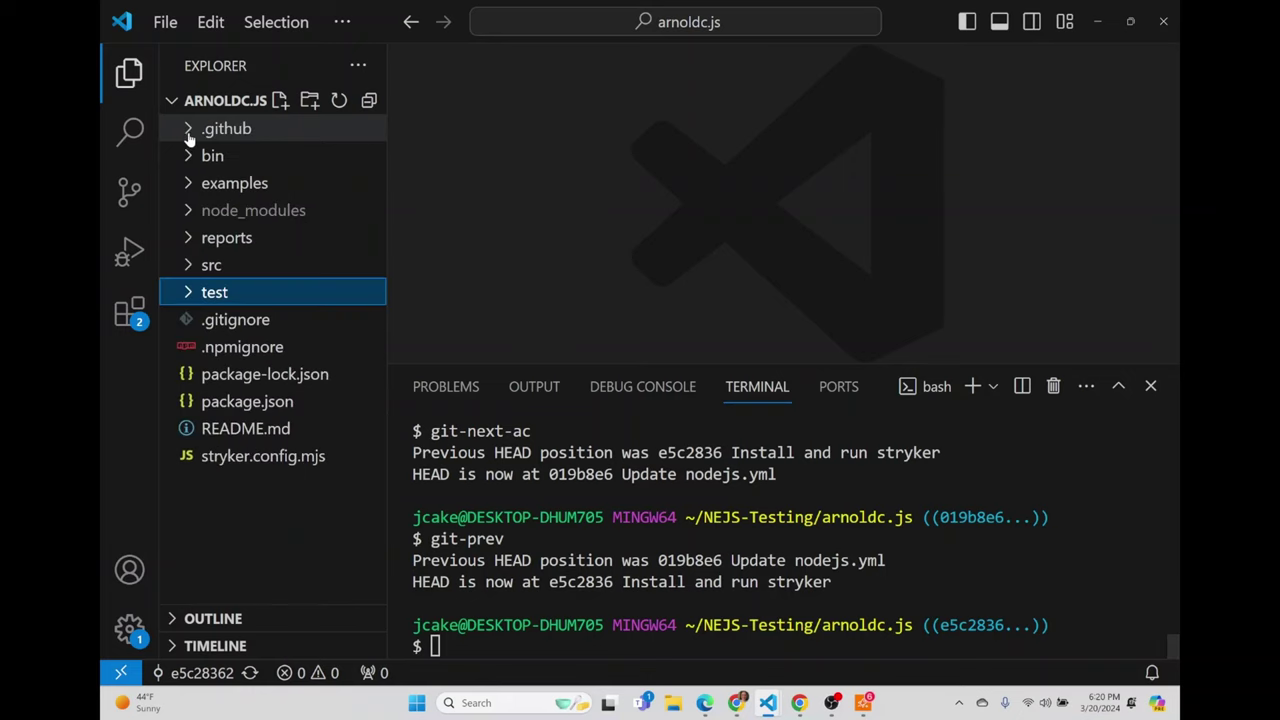
{"action": "left_click", "coordinate": [188, 295]}
{"action": "left_click", "coordinate": [198, 319]}
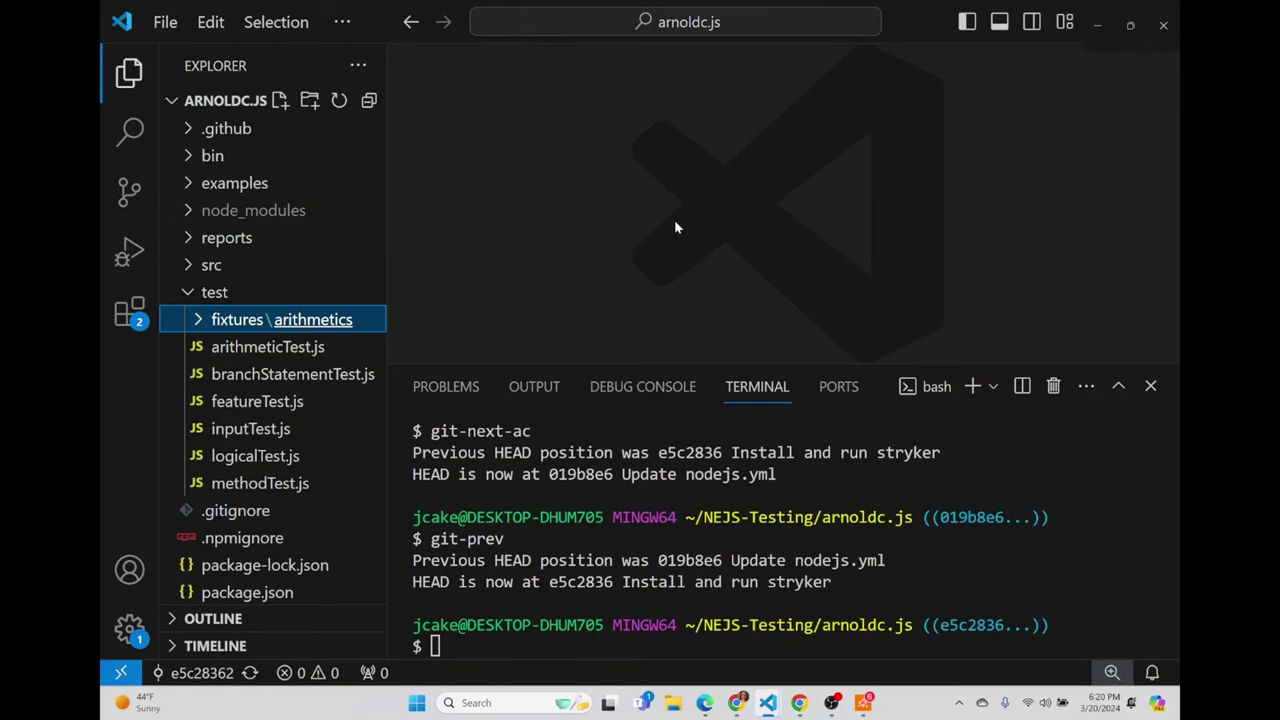
{"action": "key", "text": "ctrl+equal"}
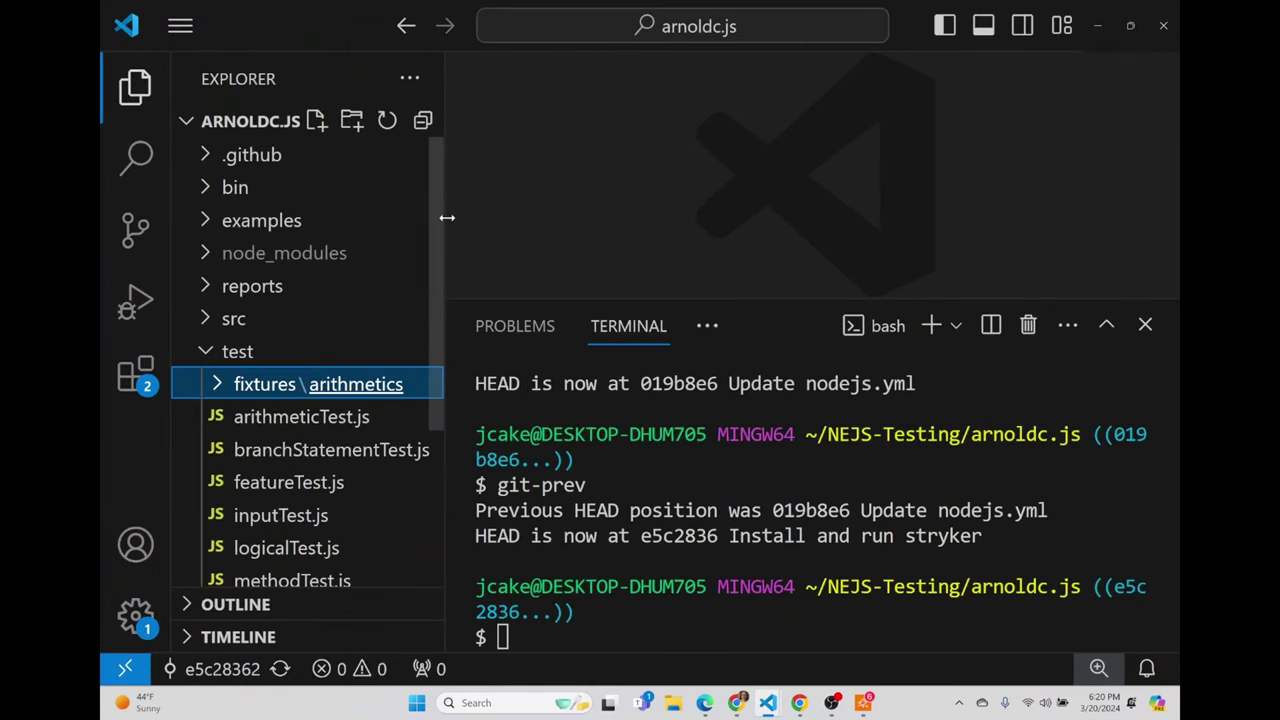
{"action": "left_click_drag", "start_coordinate": [440, 215], "coordinate": [423, 215]}
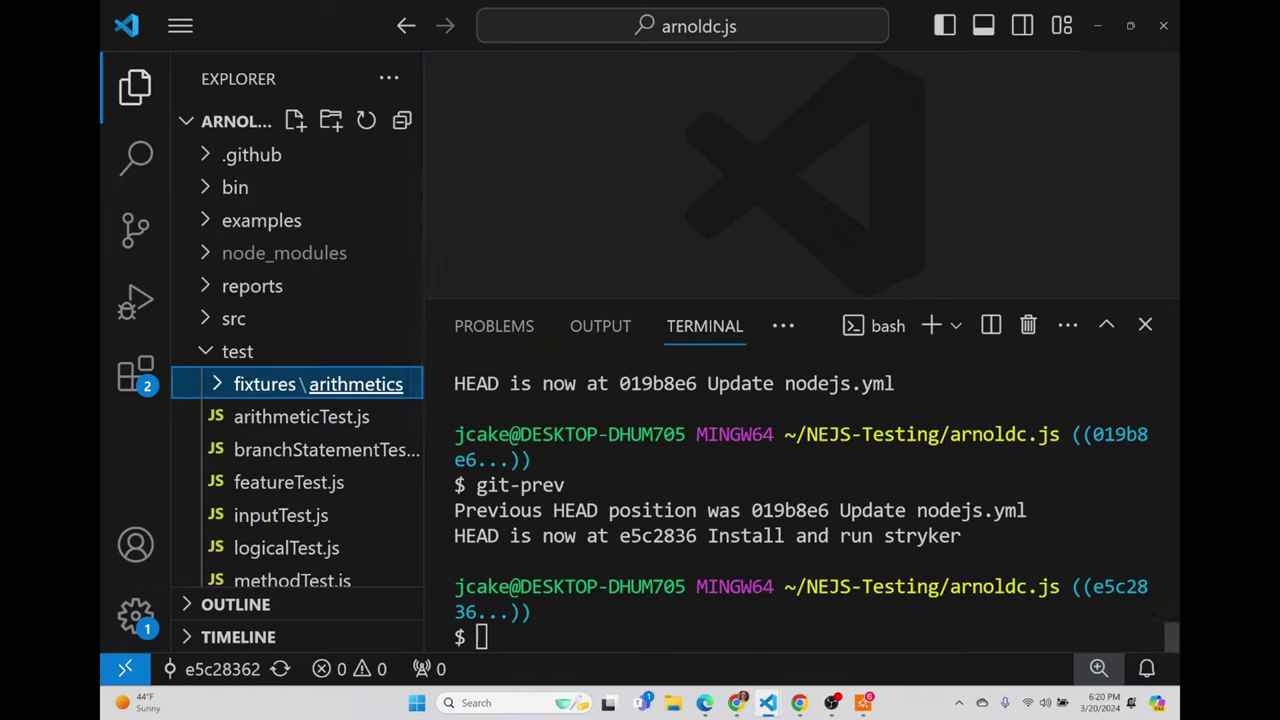
Step: Open 01_var-declared.arnoldc from fixtures\arithmetics, showing var1 declared as 123
{"action": "left_click", "coordinate": [481, 637]}
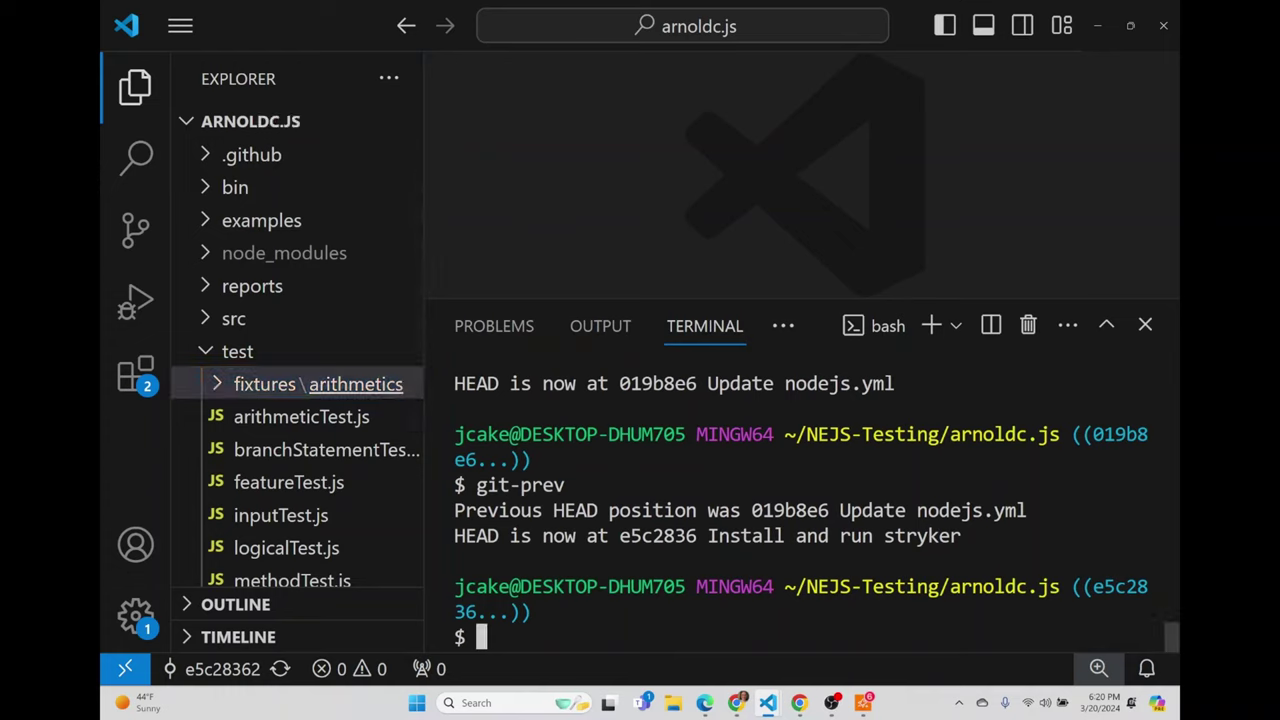
{"action": "left_click", "coordinate": [222, 384]}
{"action": "left_click", "coordinate": [314, 420]}
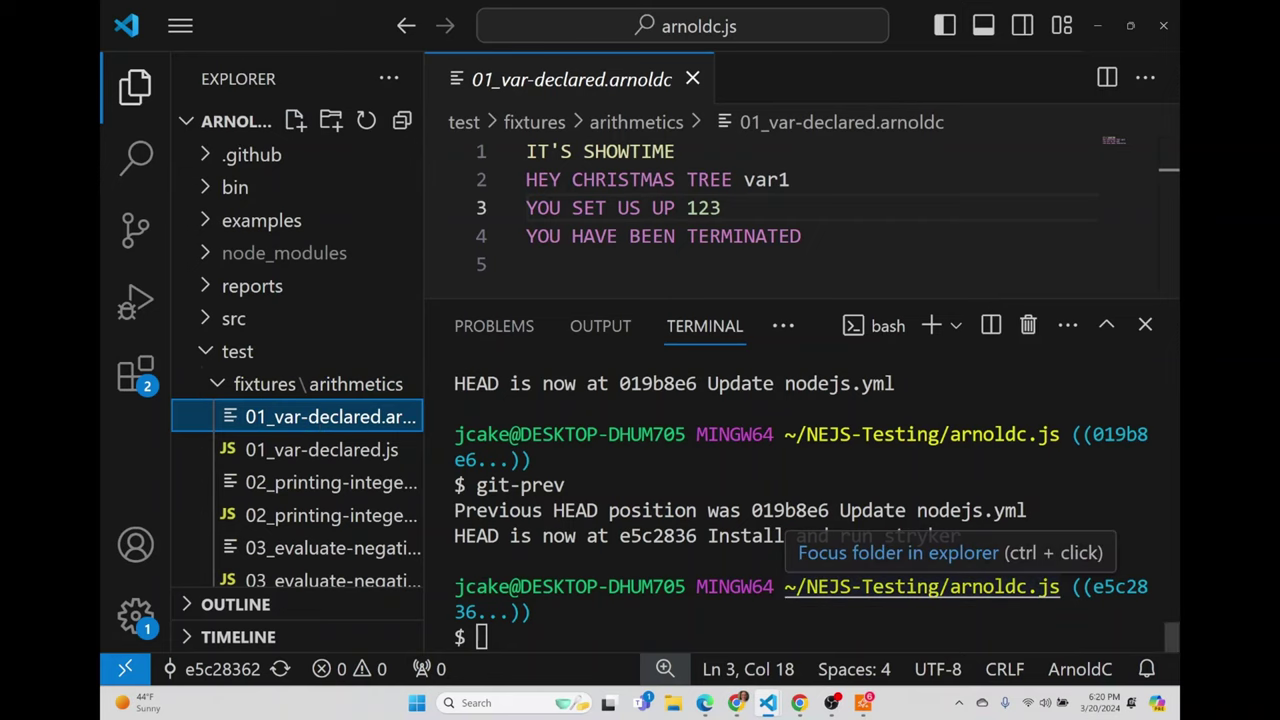
Step: Run npm run test with the compiled 01_var-declared.js fixture open, getting 27 passing
{"action": "left_click", "coordinate": [481, 637]}
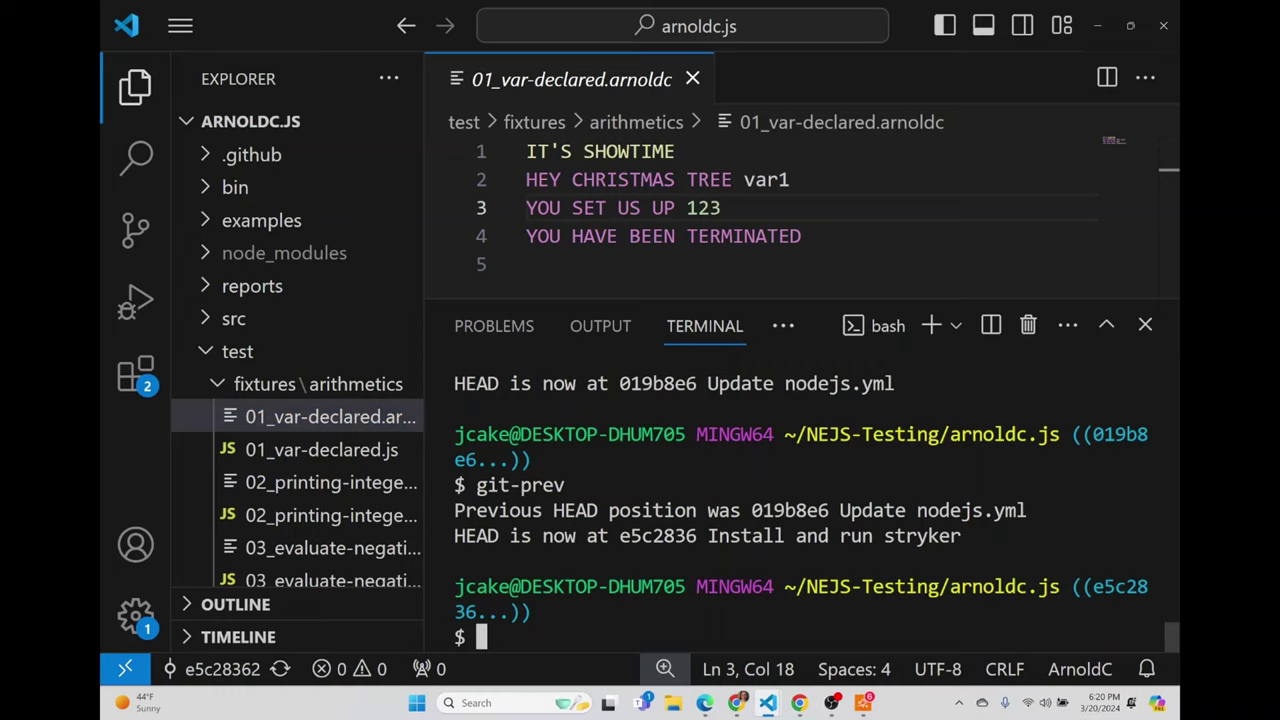
{"action": "type", "text": "npm "}
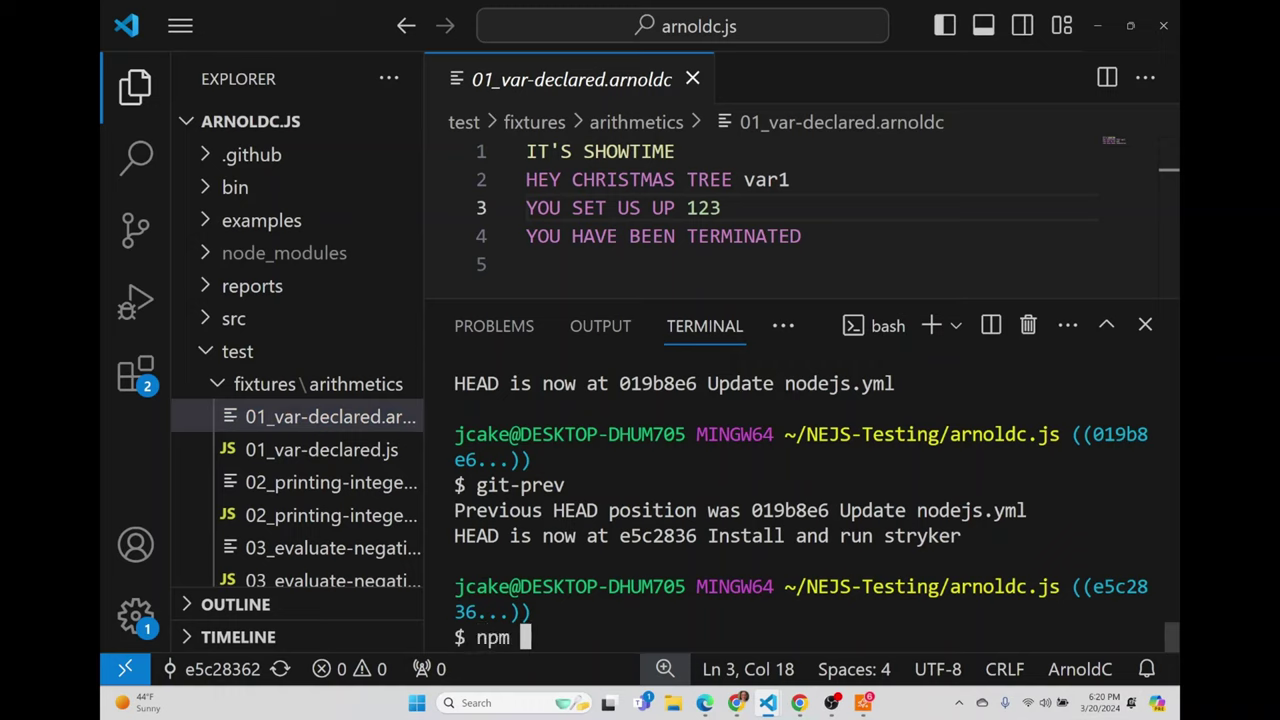
{"action": "type", "text": "run test"}
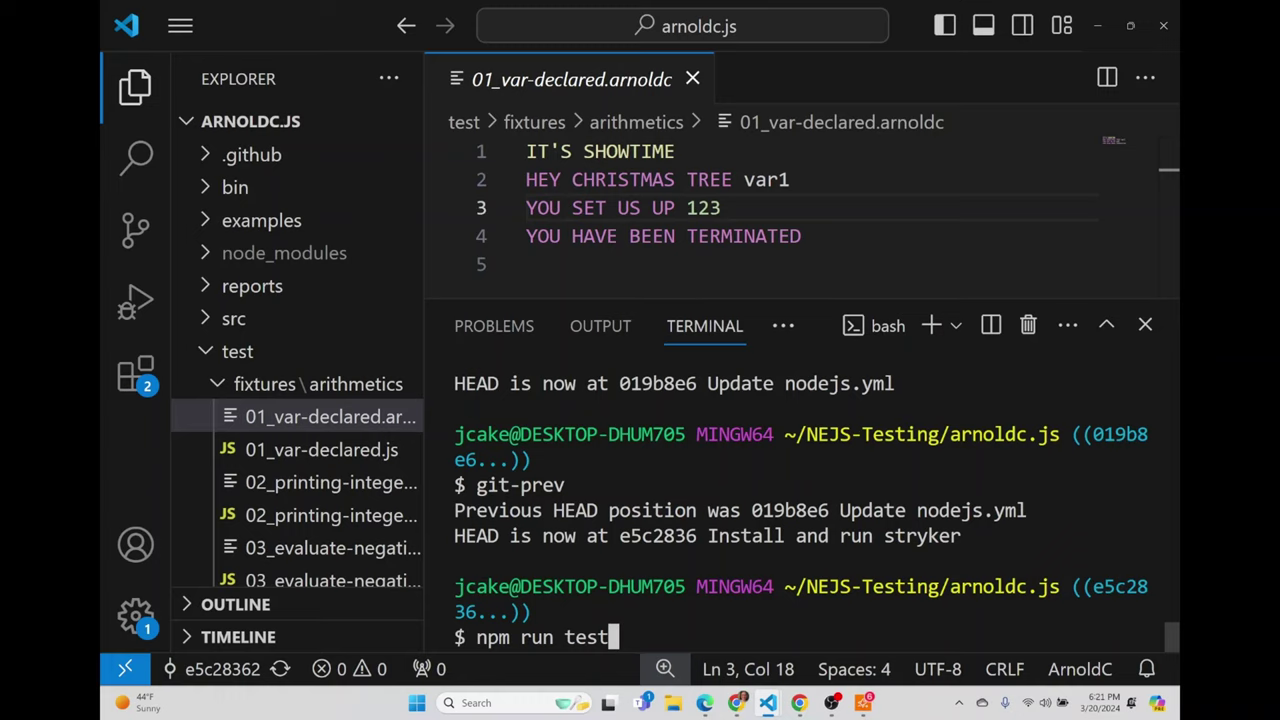
{"action": "left_click", "coordinate": [330, 450]}
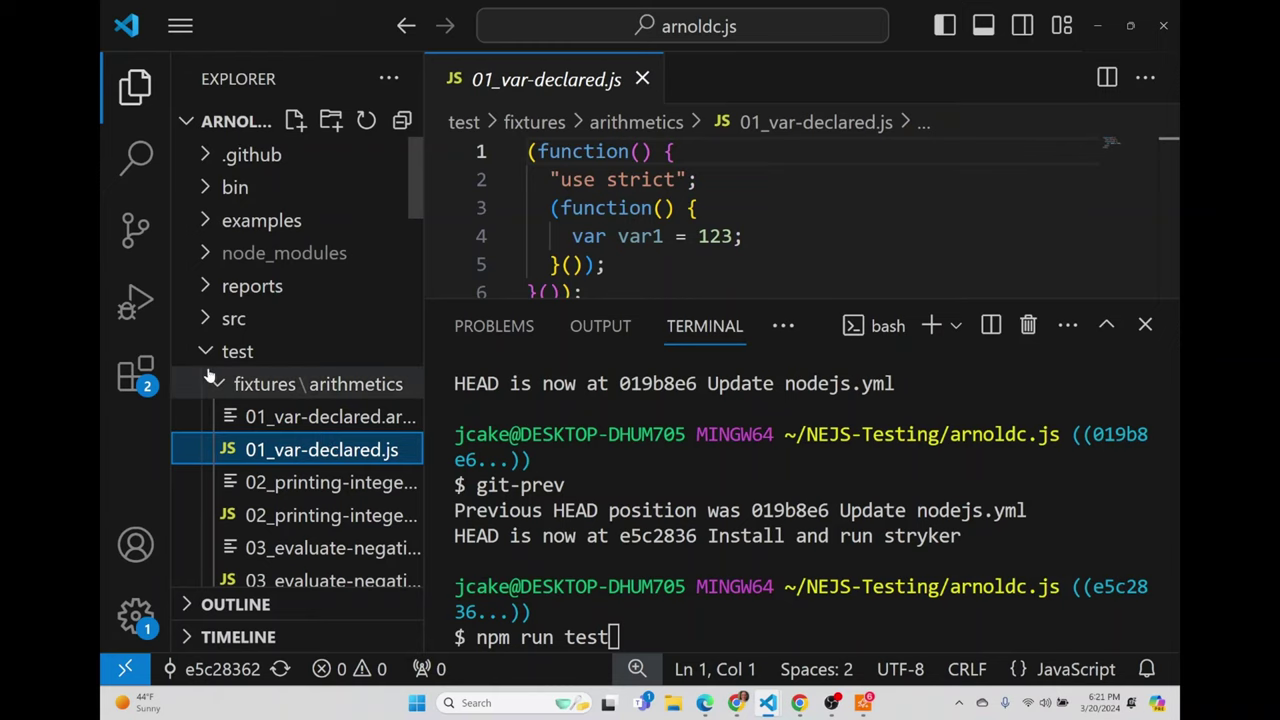
{"action": "left_click", "coordinate": [297, 423]}
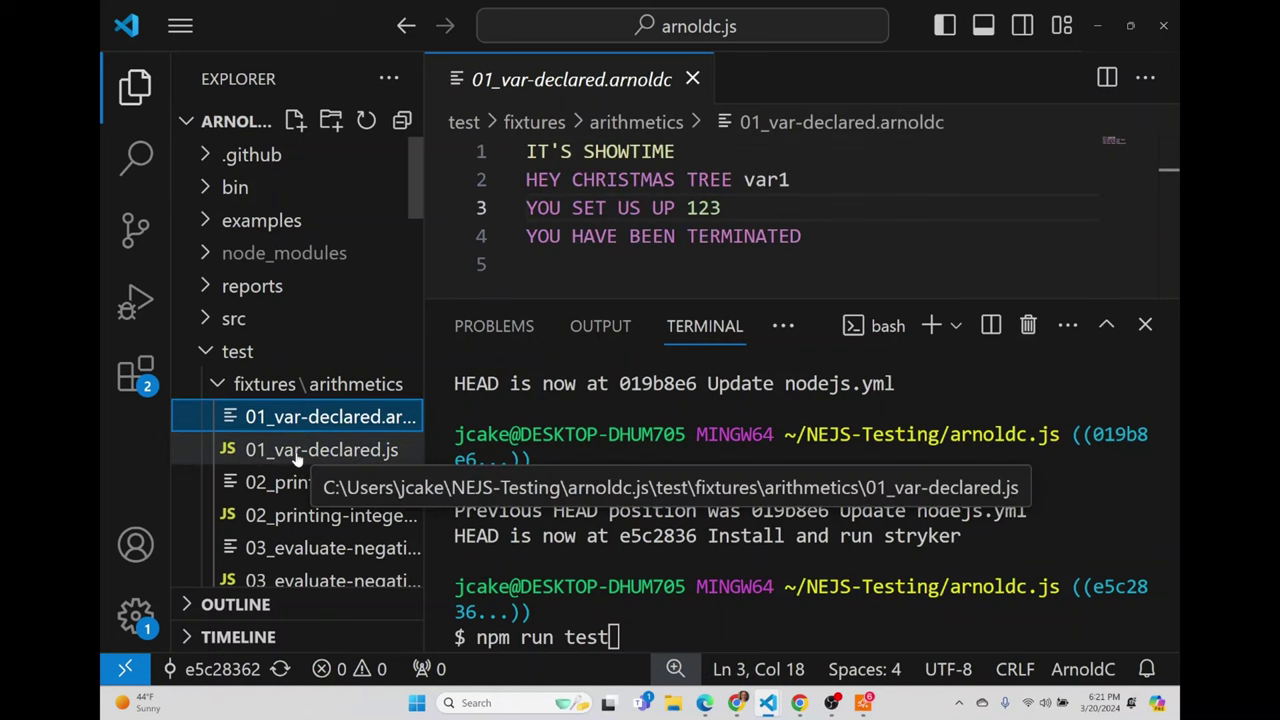
{"action": "left_click", "coordinate": [306, 453]}
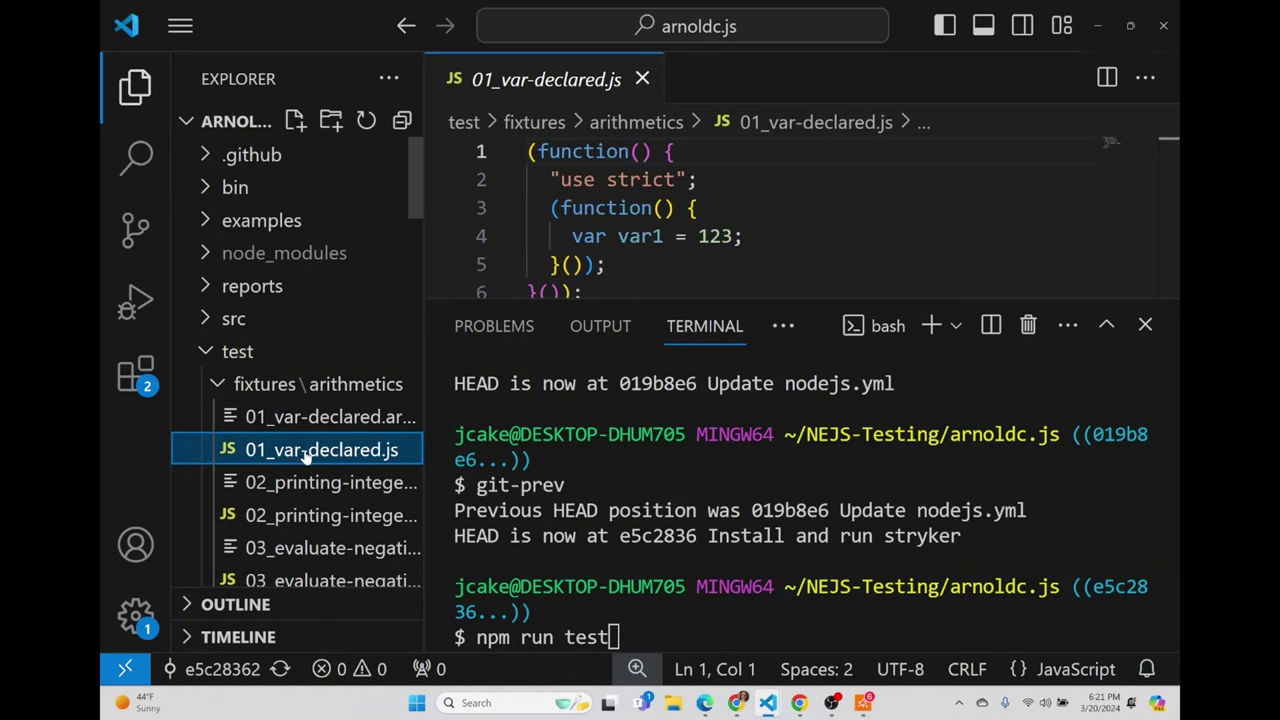
{"action": "key", "text": "ctrl+grave"}
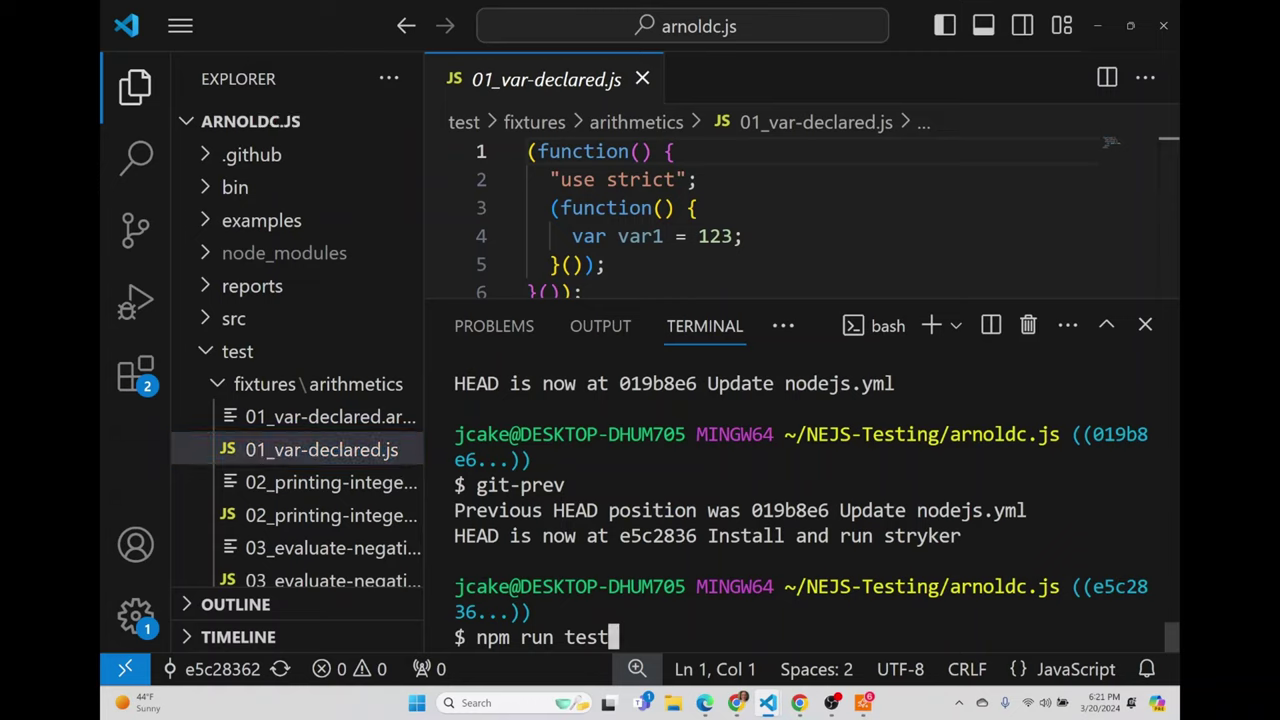
{"action": "key", "text": "Return"}
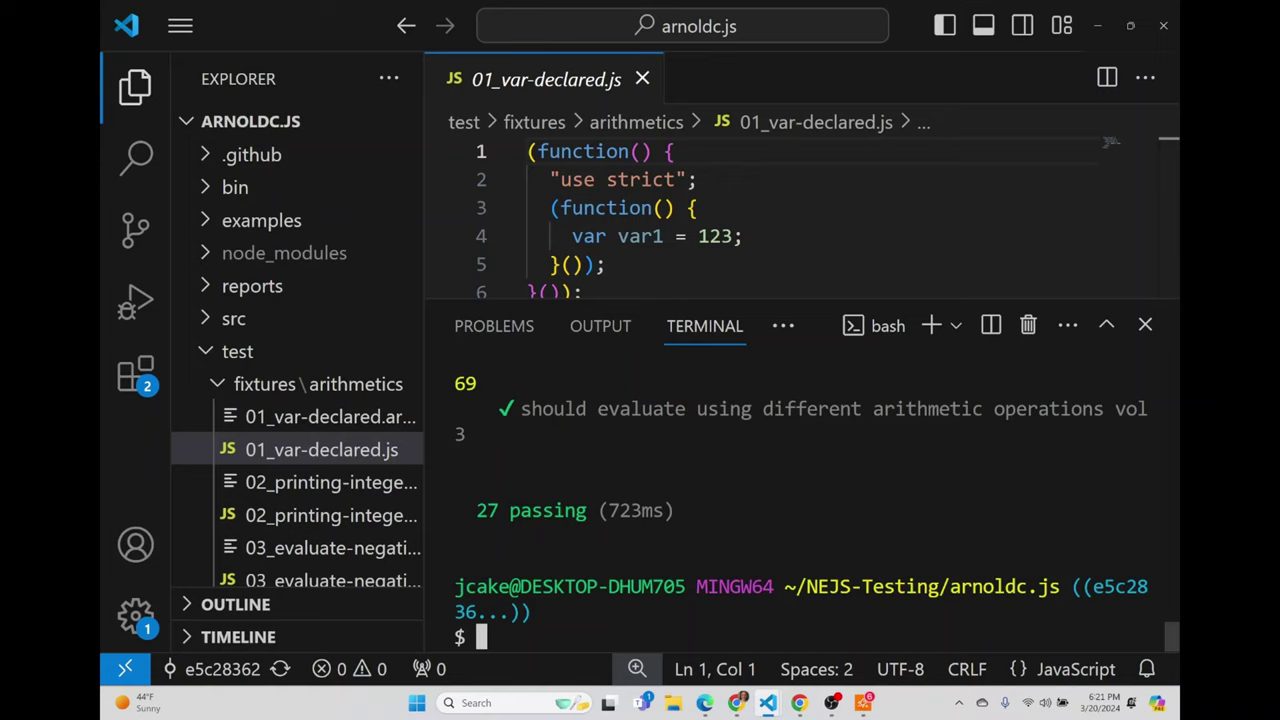
Step: Open arithmeticTest.js and scroll down to its arithmetics tests such as 03_evaluate-negative
{"action": "left_click", "coordinate": [219, 384]}
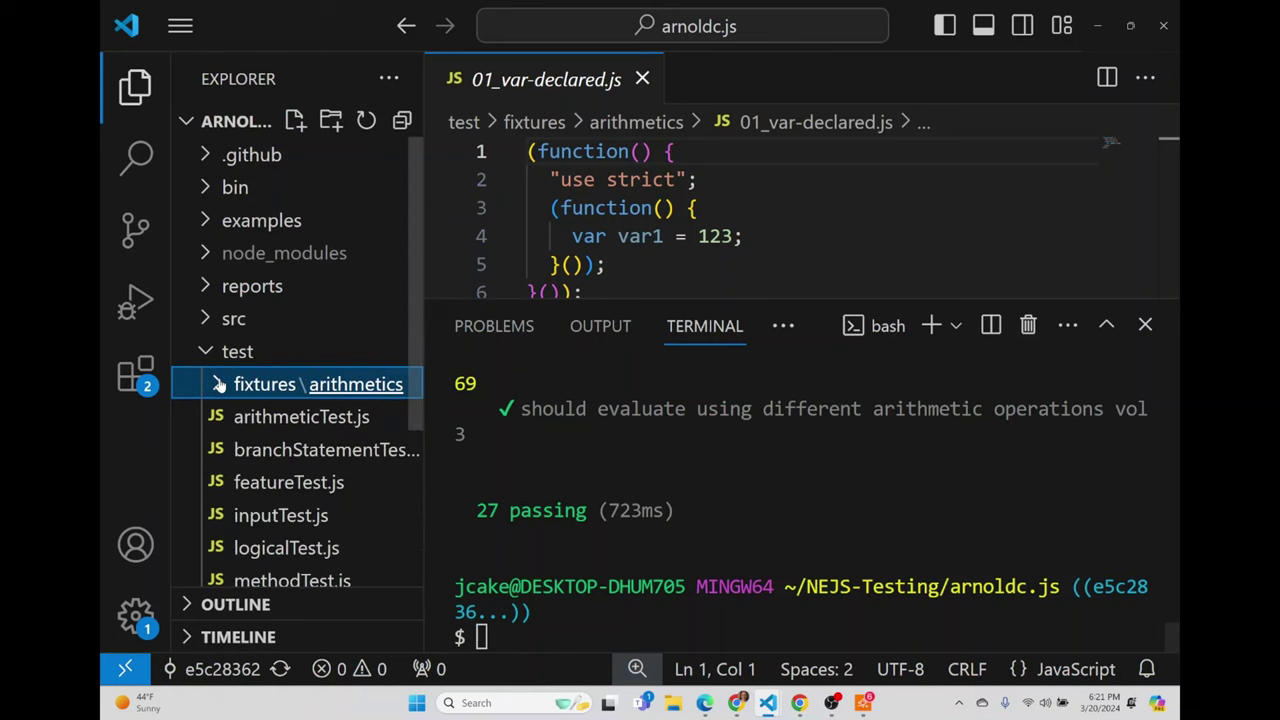
{"action": "left_click", "coordinate": [333, 417]}
{"action": "scroll", "coordinate": [1025, 292], "scroll_direction": "down", "scroll_amount": 1}
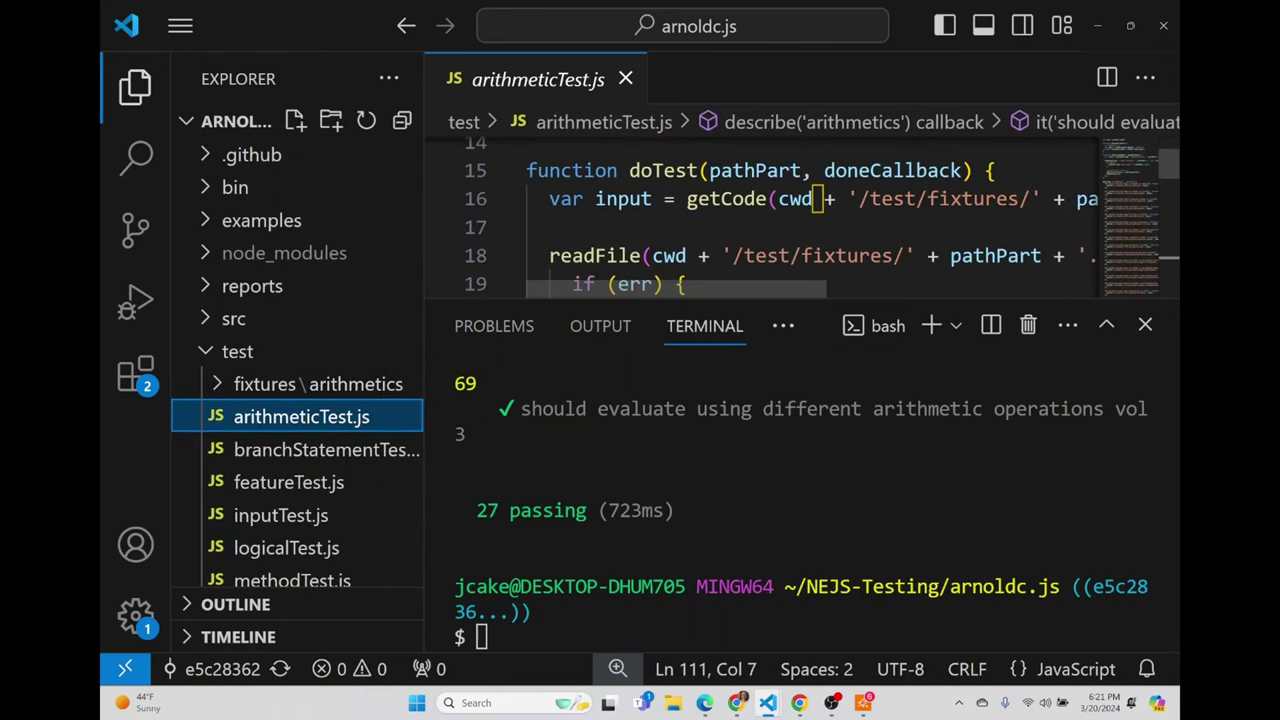
{"action": "scroll", "coordinate": [800, 220], "scroll_direction": "down", "scroll_amount": 1}
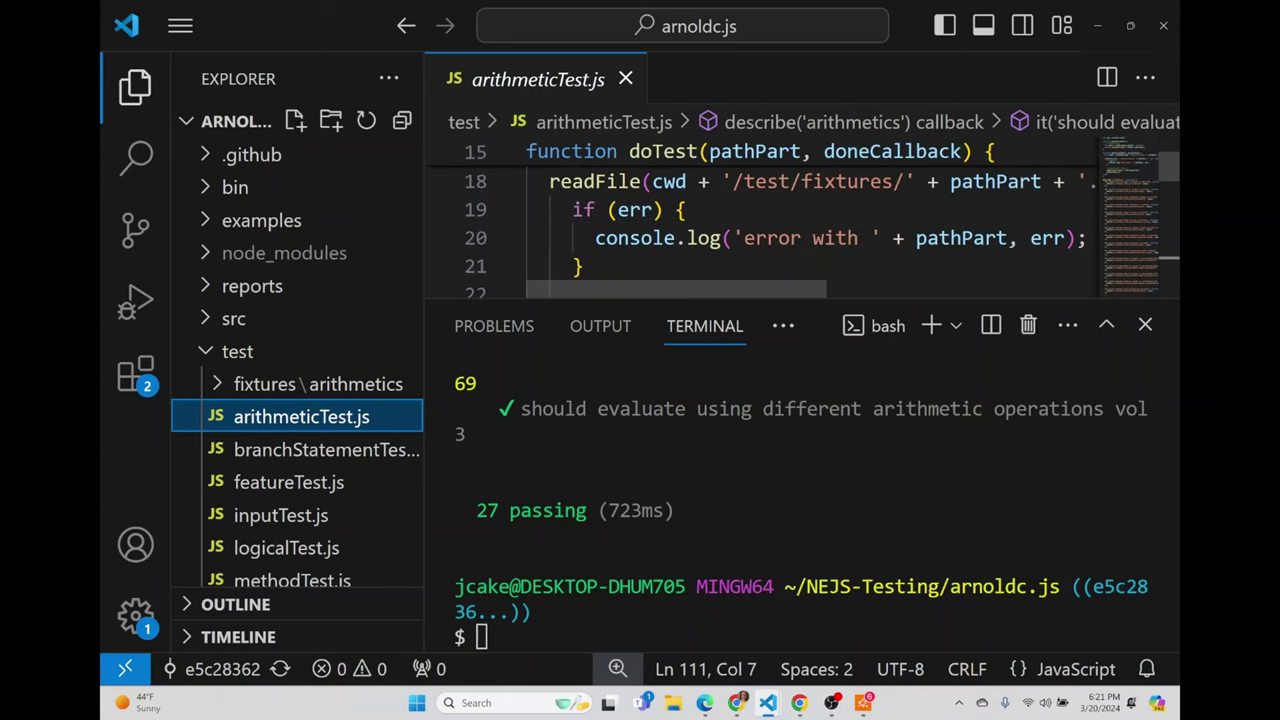
{"action": "scroll", "coordinate": [800, 220], "scroll_direction": "down", "scroll_amount": 4}
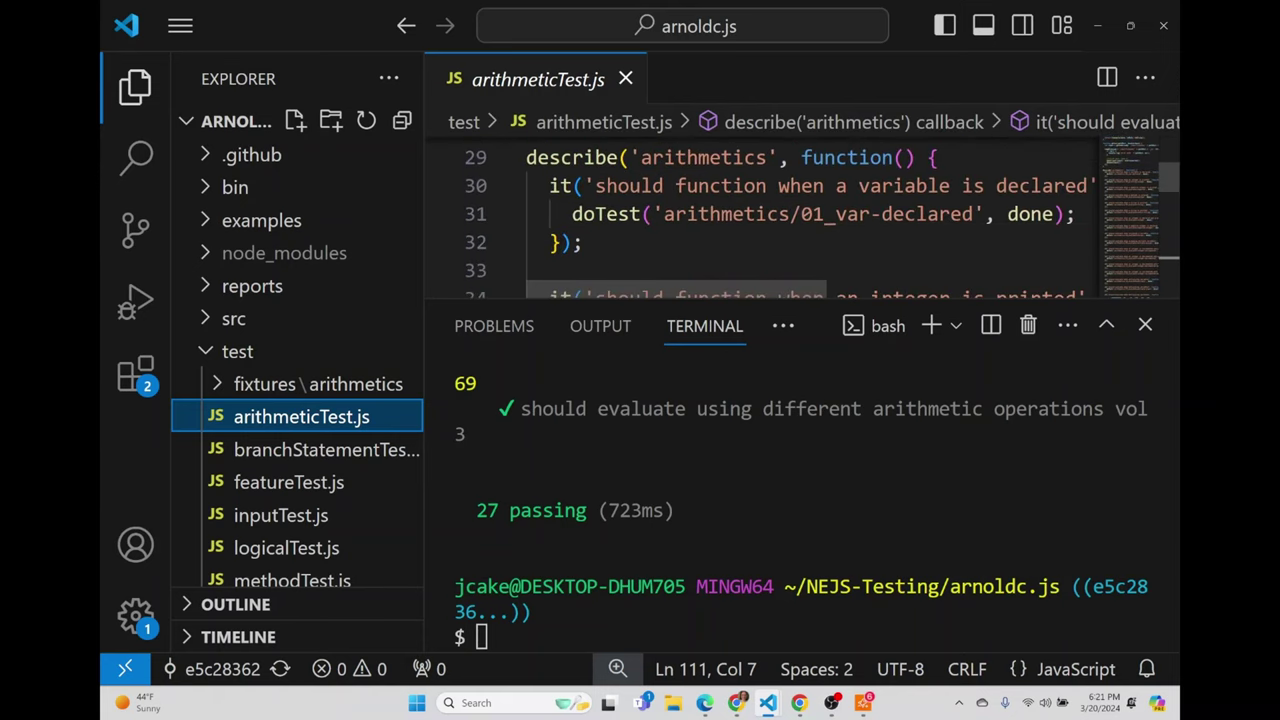
{"action": "scroll", "coordinate": [800, 220], "scroll_direction": "down", "scroll_amount": 2}
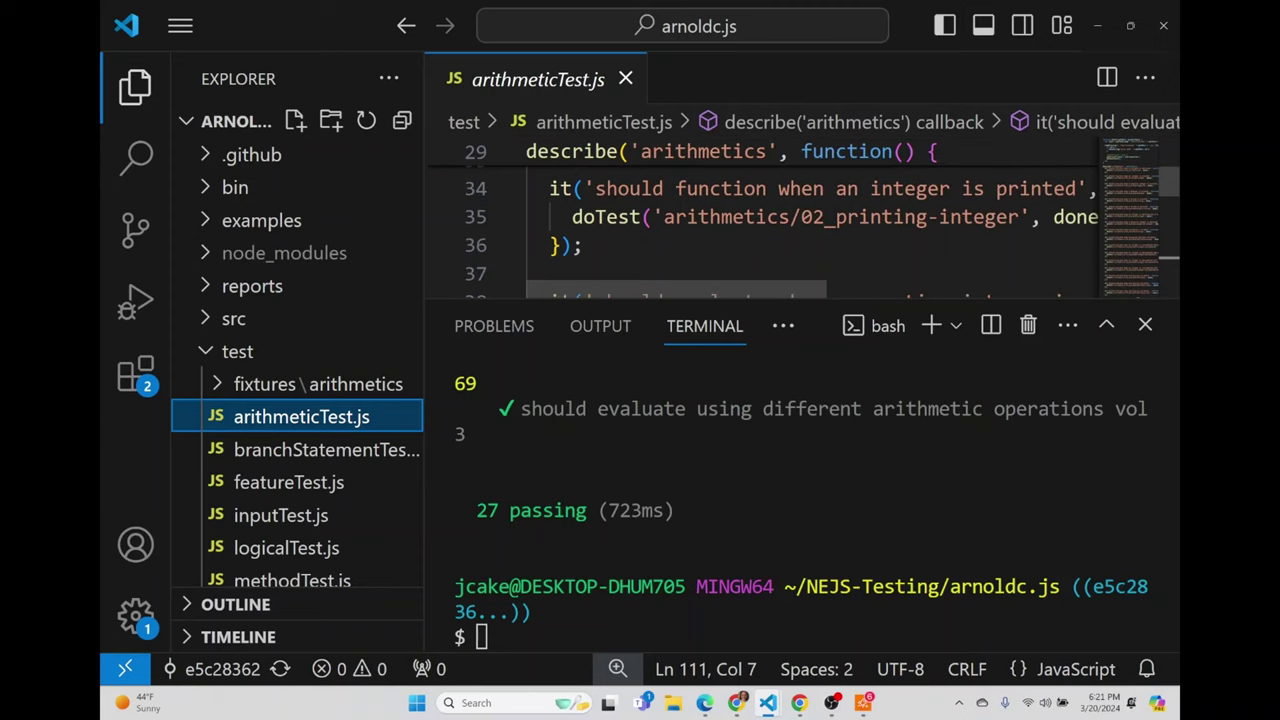
{"action": "scroll", "coordinate": [800, 220], "scroll_direction": "down", "scroll_amount": 2}
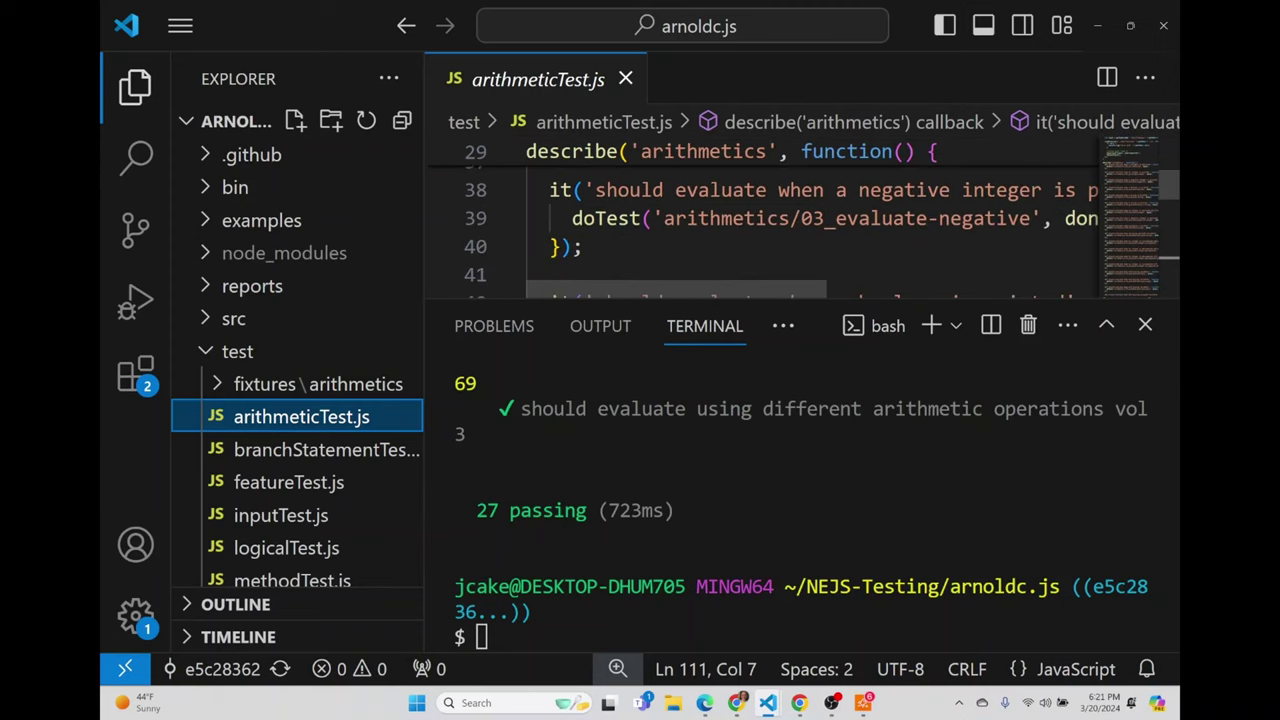
Step: Browse branchStatementTest.js, featureTest.js, inputTest.js and logicalTest.js, then bring up Task View
{"action": "left_click", "coordinate": [284, 452]}
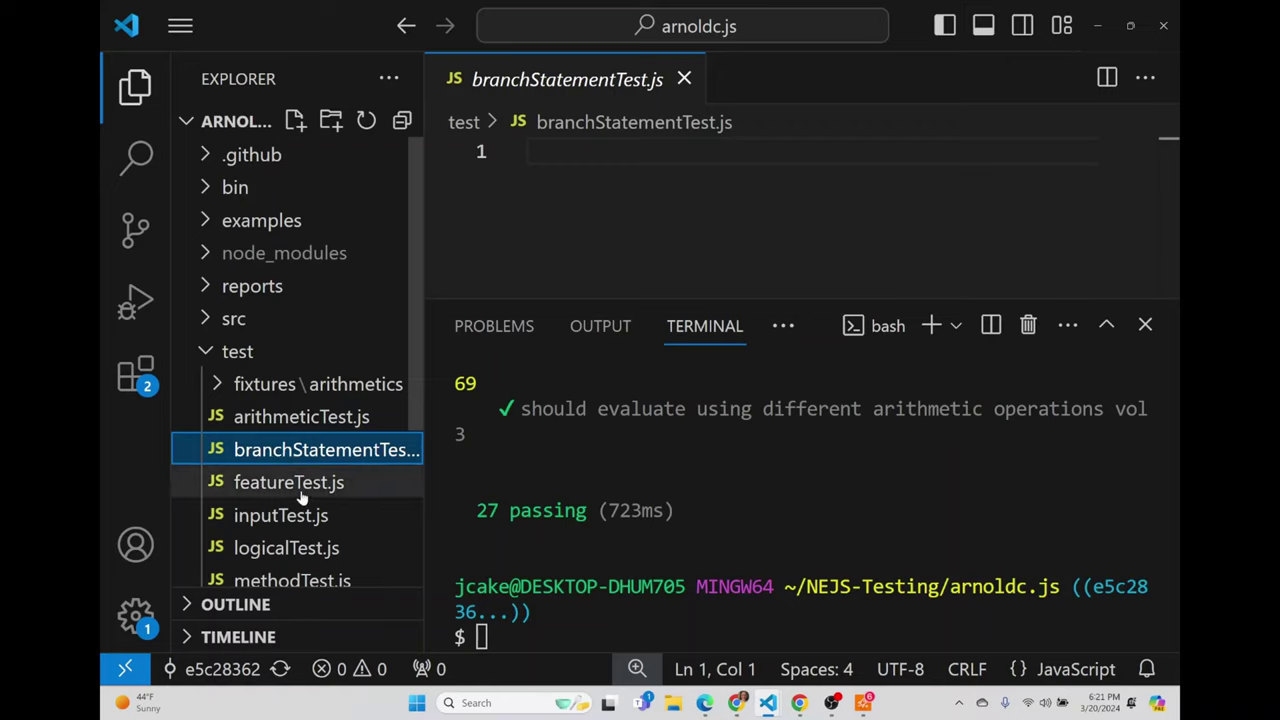
{"action": "left_click", "coordinate": [302, 490]}
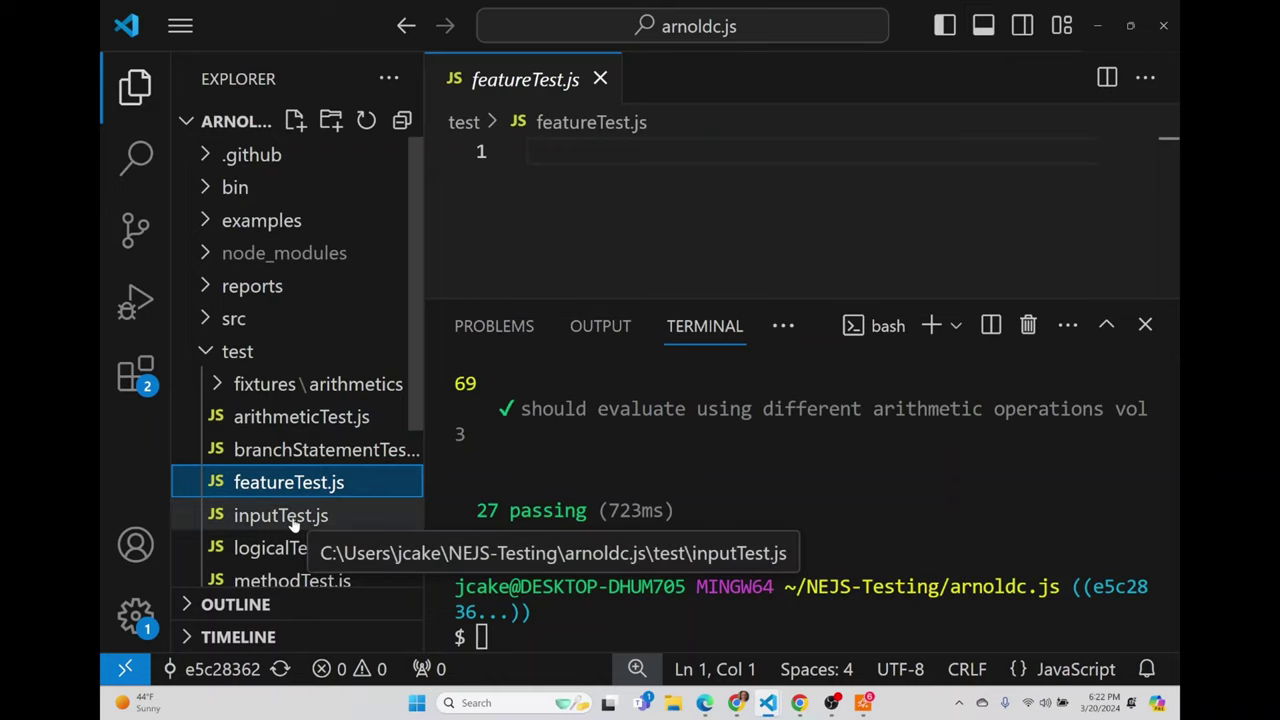
{"action": "left_click", "coordinate": [294, 524]}
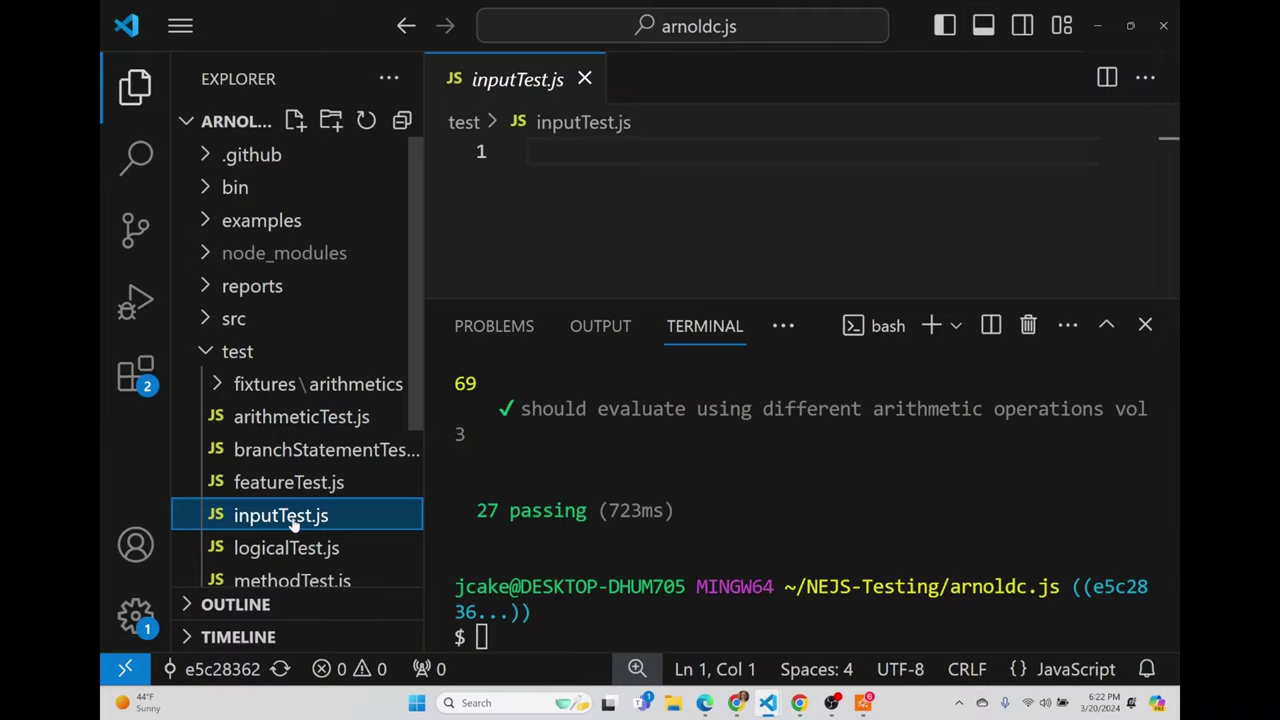
{"action": "scroll", "coordinate": [294, 524], "scroll_direction": "down", "scroll_amount": 2}
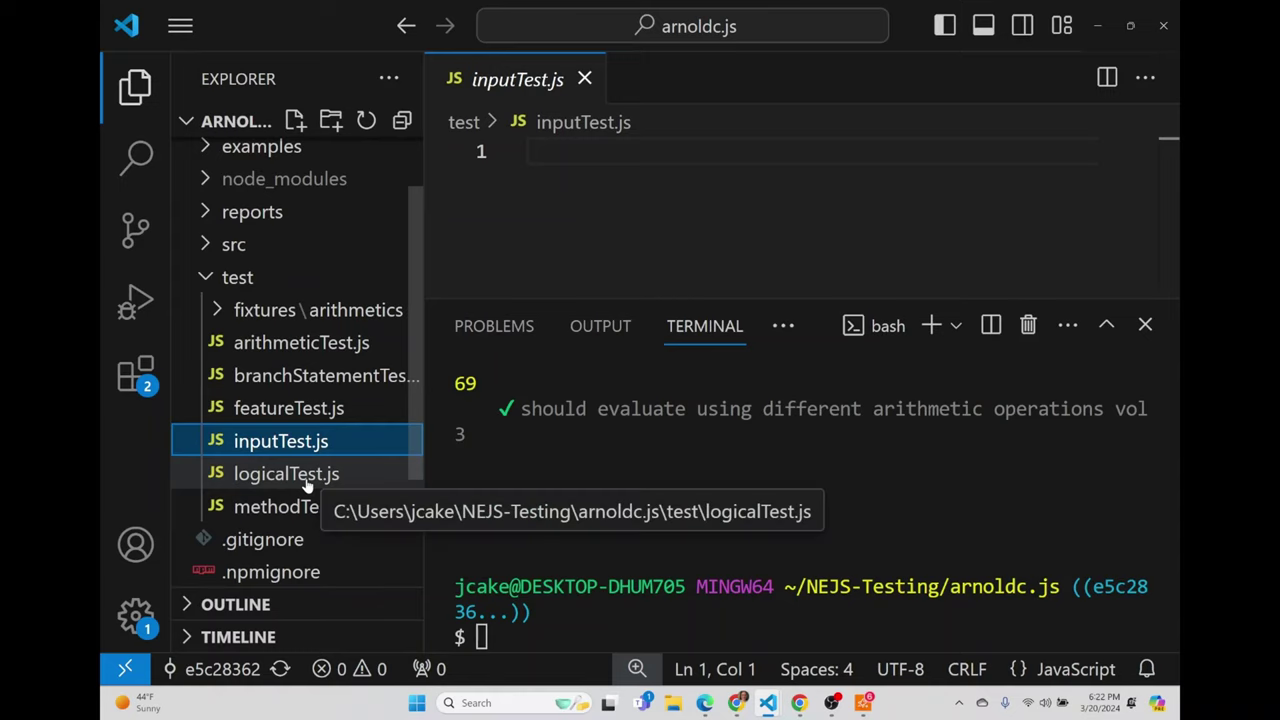
{"action": "left_click", "coordinate": [307, 480]}
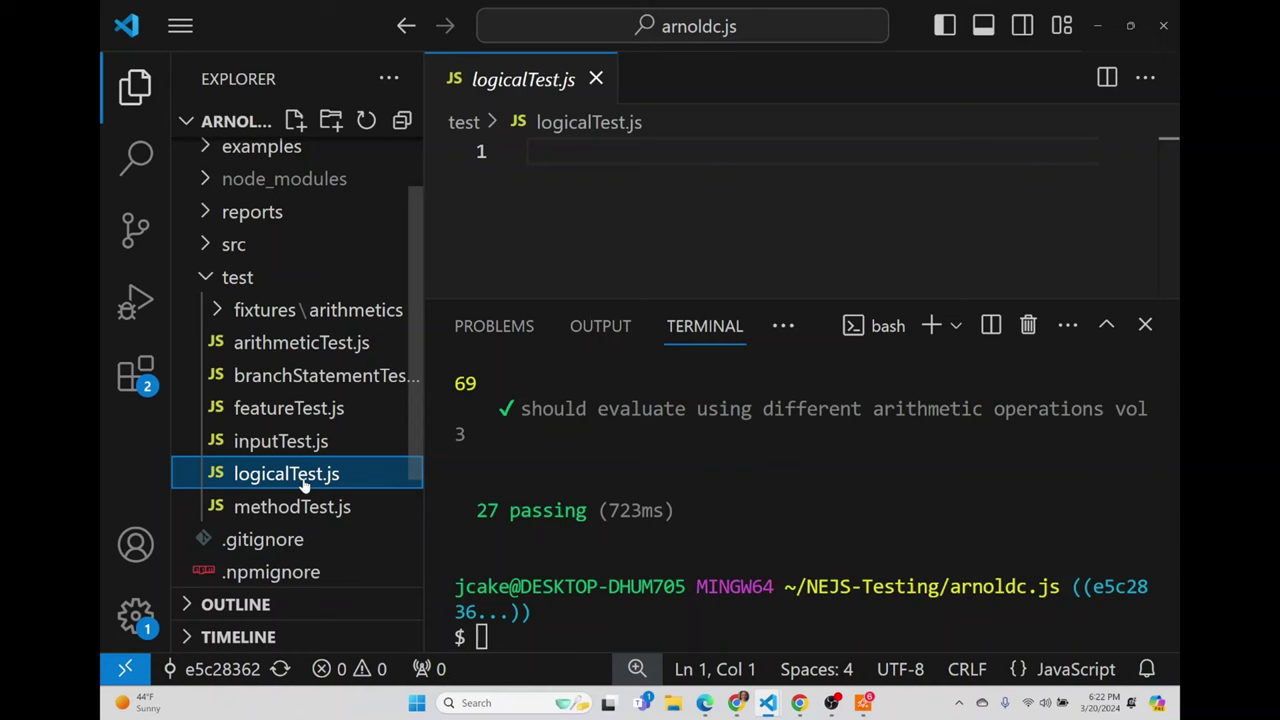
{"action": "key", "text": "super+Tab"}
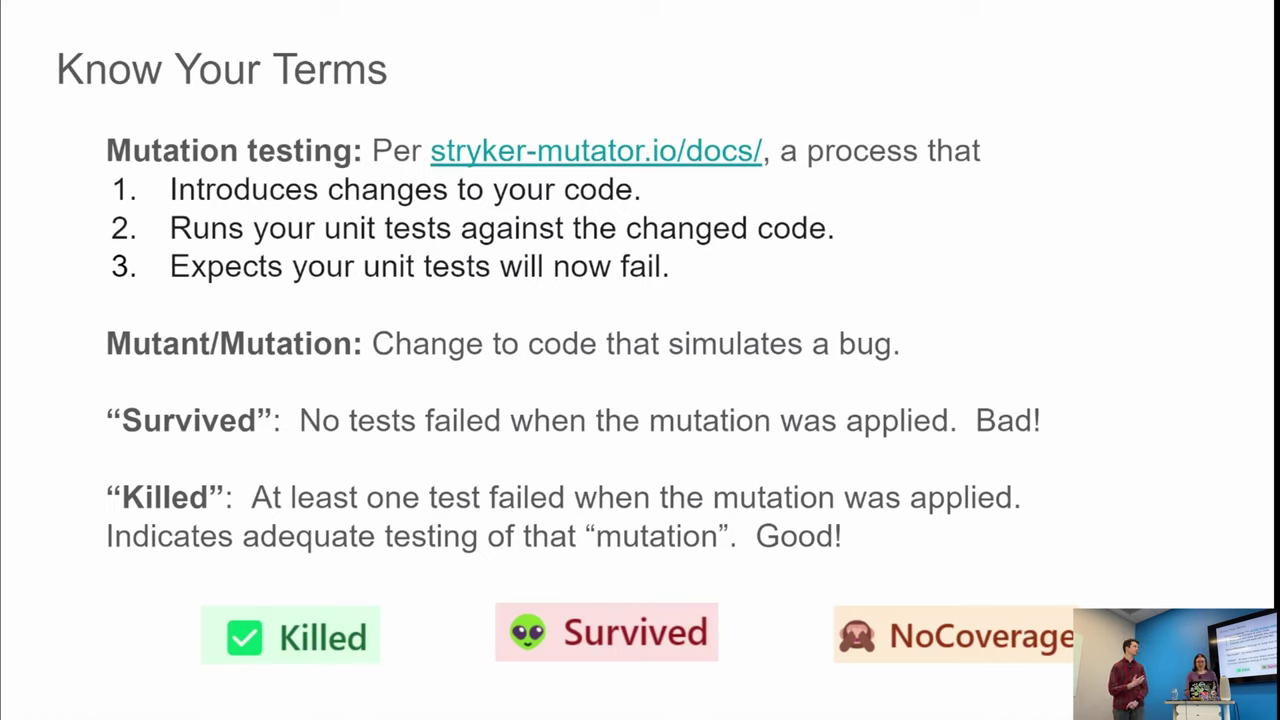
Step: Dismiss the Start menu to return to the 'Know Your Terms' slide
{"action": "key", "text": "super"}
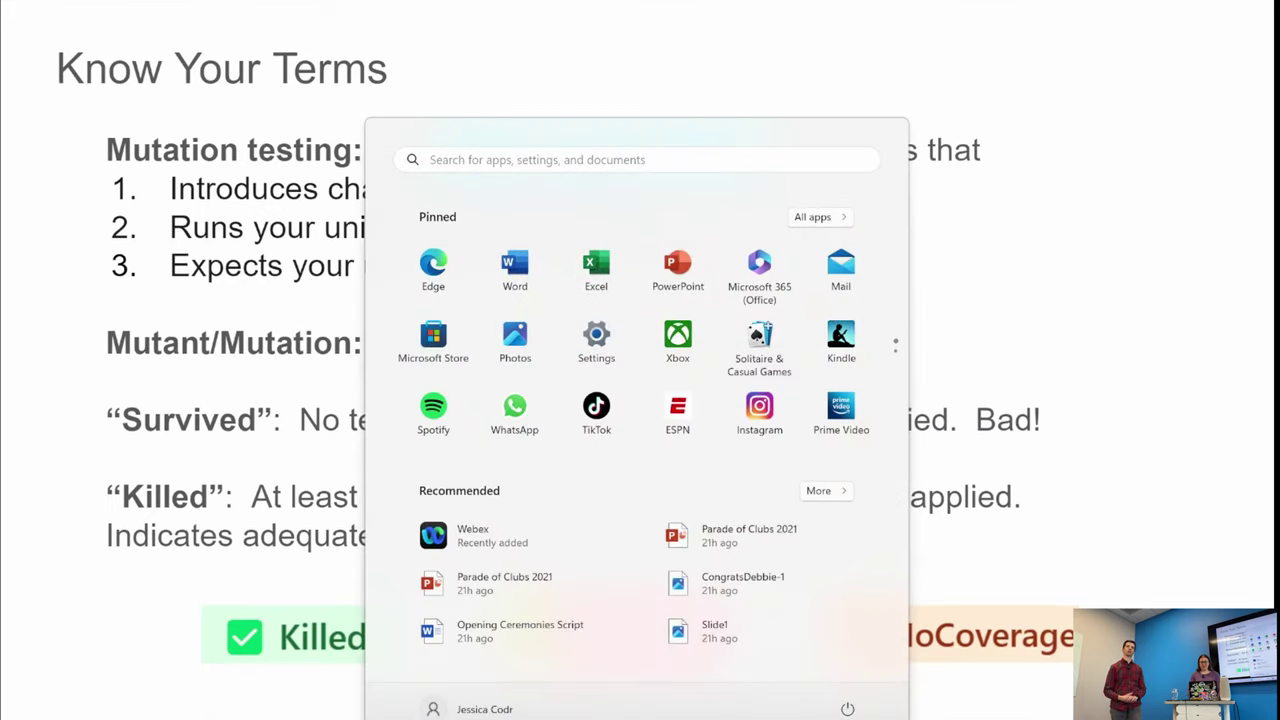
{"action": "left_click", "coordinate": [114, 566]}
{"action": "left_click", "coordinate": [114, 566]}
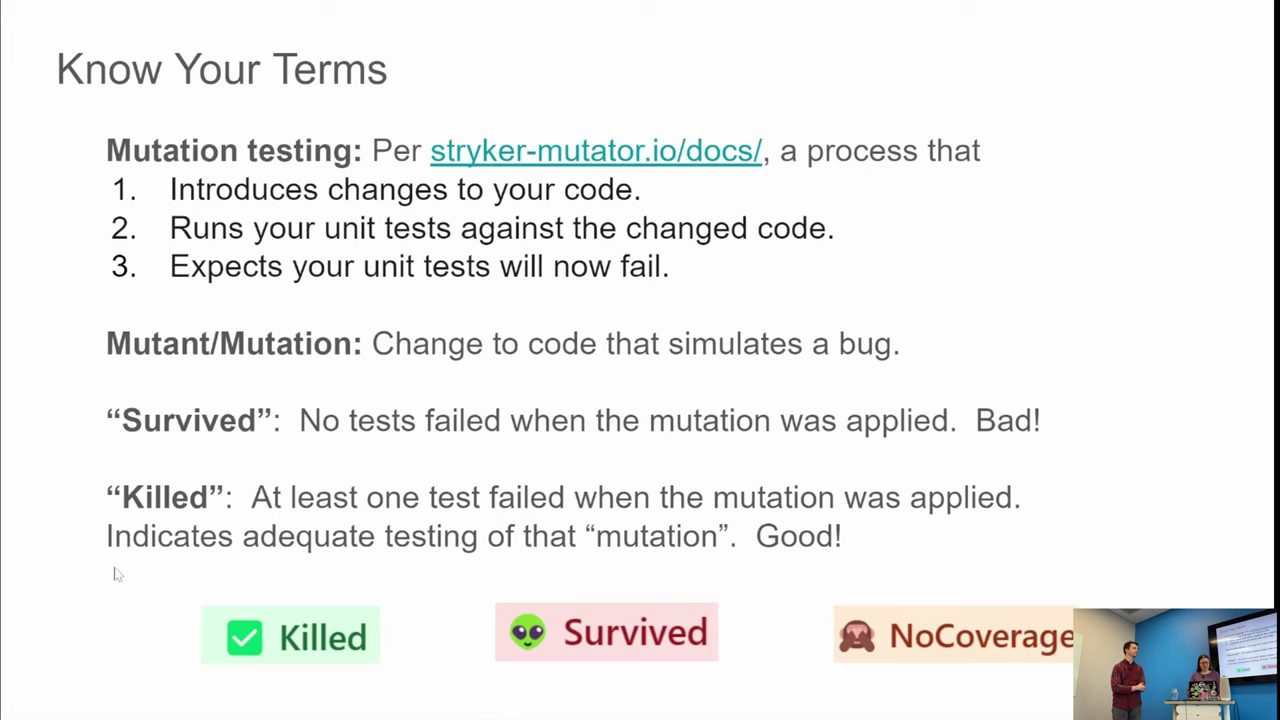
Step: Switch back to the logicalTest.js Visual Studio Code window via Task View
{"action": "key", "text": "super+Tab"}
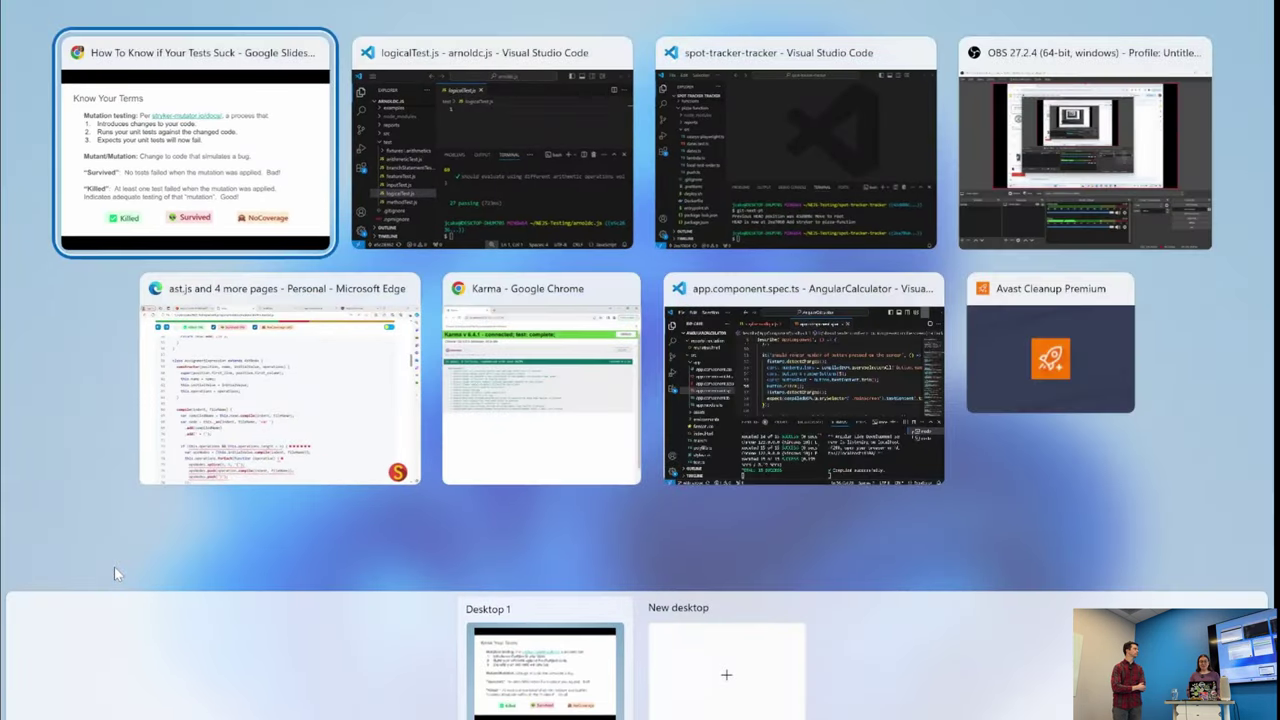
{"action": "key", "text": "Right"}
{"action": "key", "text": "Return"}
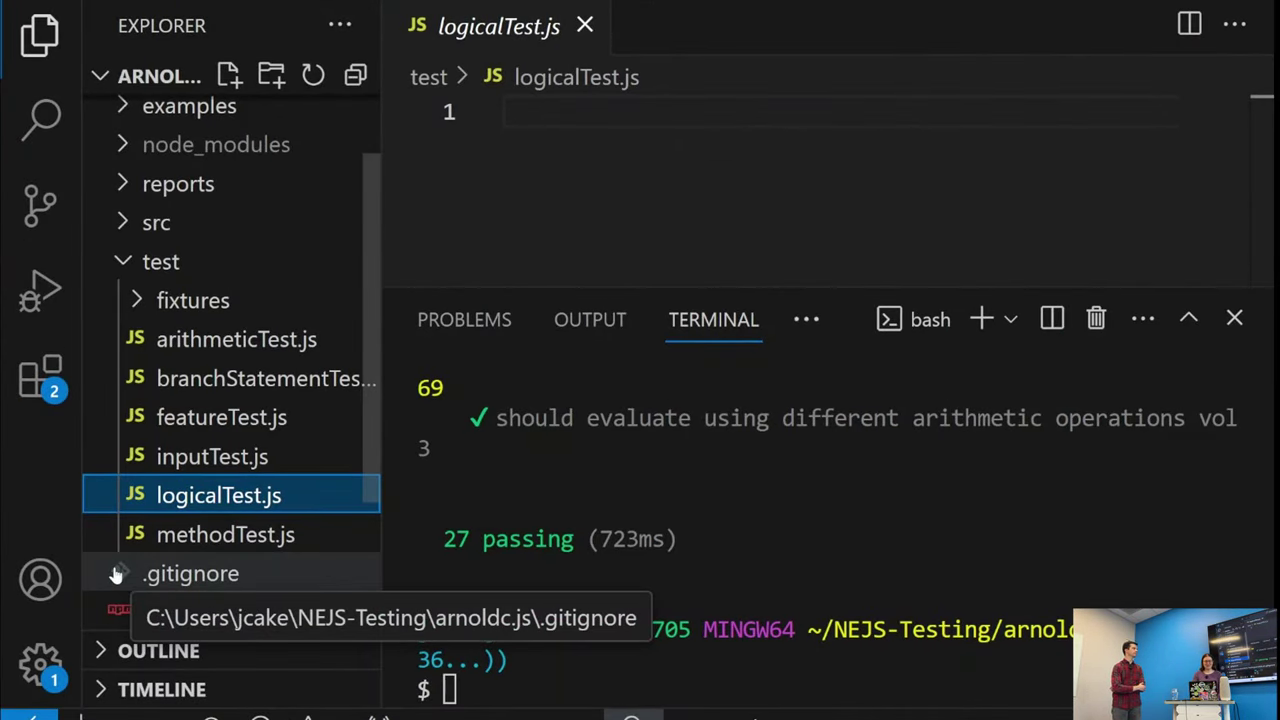
Step: Open stryker.config.mjs and shrink the terminal to show its reporters, mocha runner and perTest coverage
{"action": "left_click", "coordinate": [126, 268]}
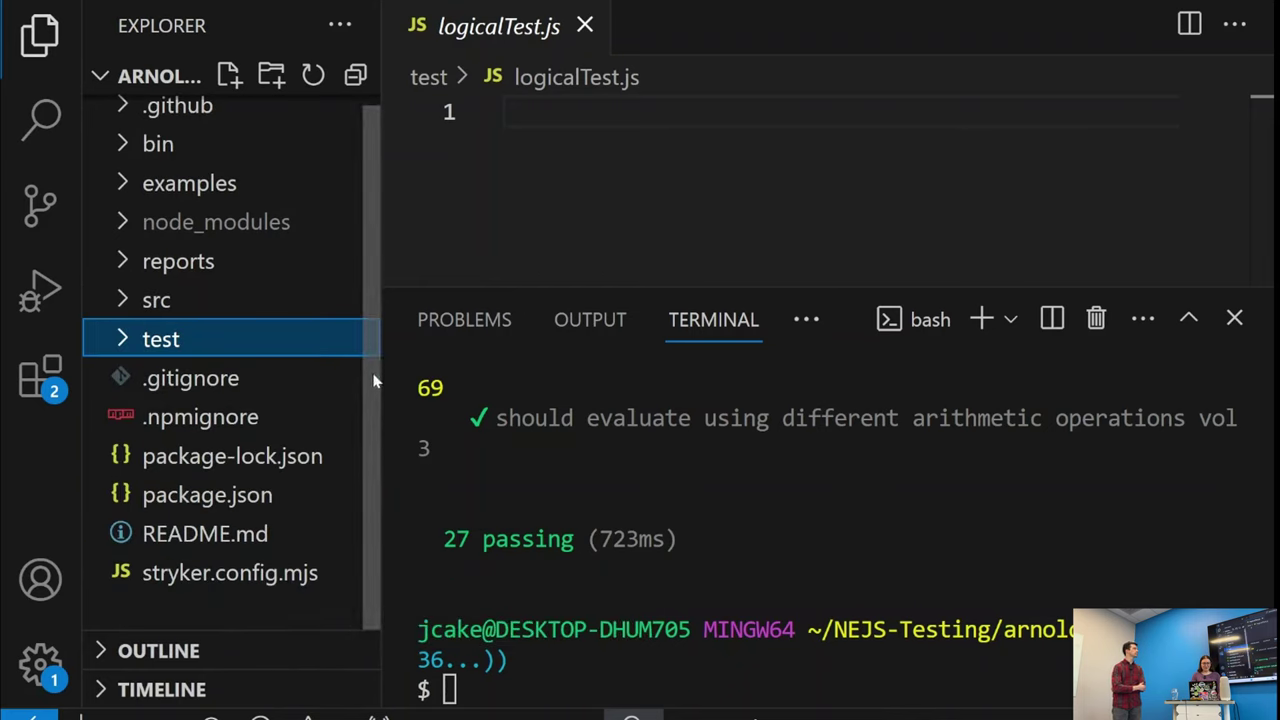
{"action": "left_click", "coordinate": [238, 576]}
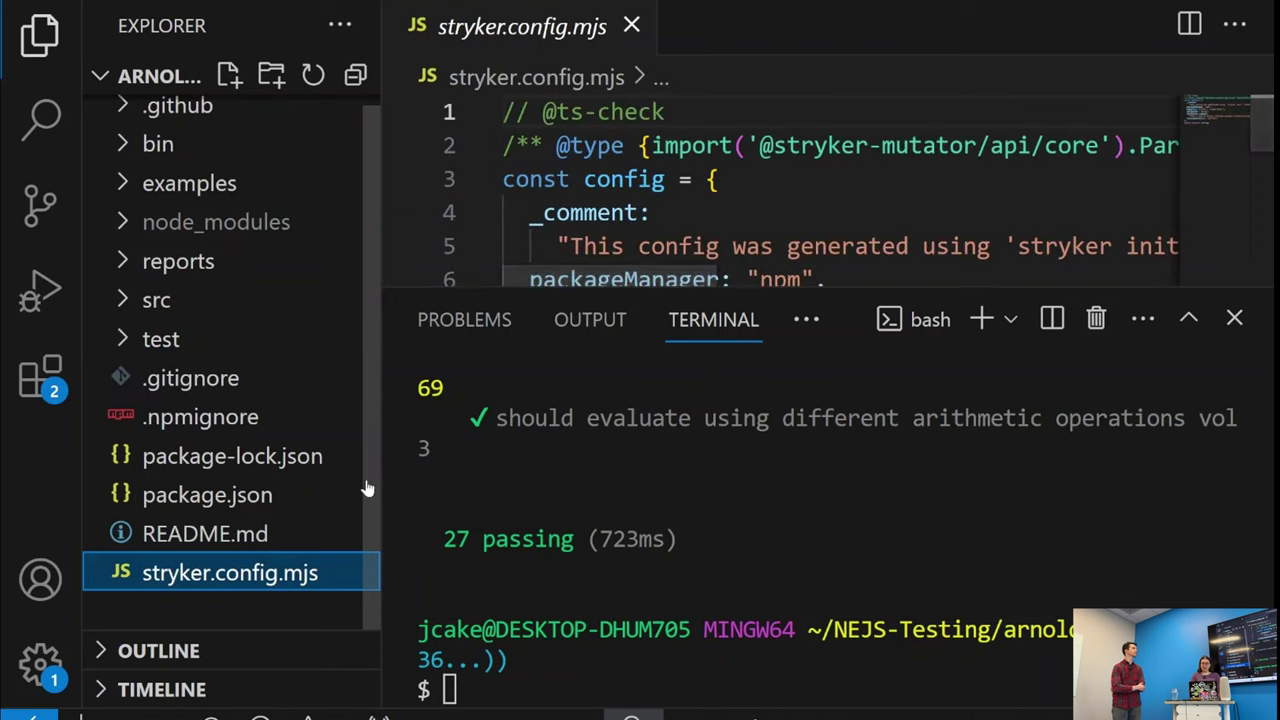
{"action": "left_click_drag", "start_coordinate": [1256, 138], "coordinate": [1265, 180]}
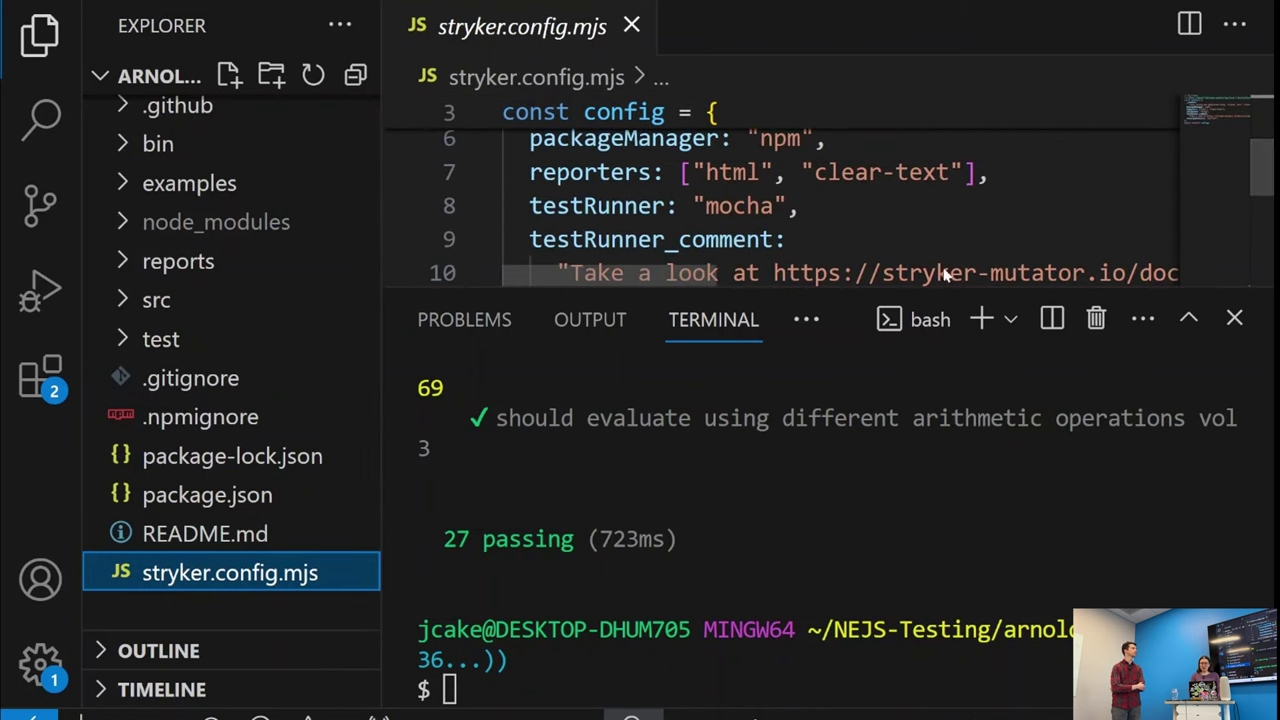
{"action": "left_click_drag", "start_coordinate": [826, 290], "coordinate": [803, 434]}
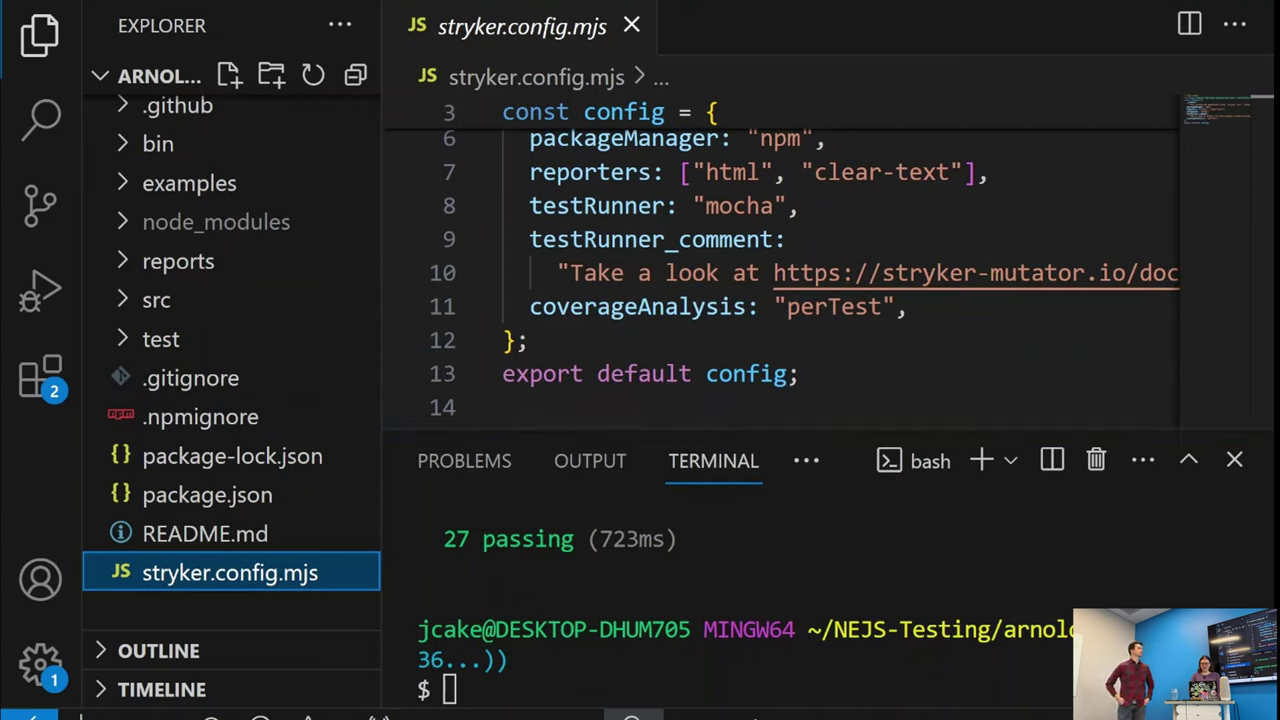
{"action": "scroll", "coordinate": [370, 482], "scroll_direction": "up", "scroll_amount": 1}
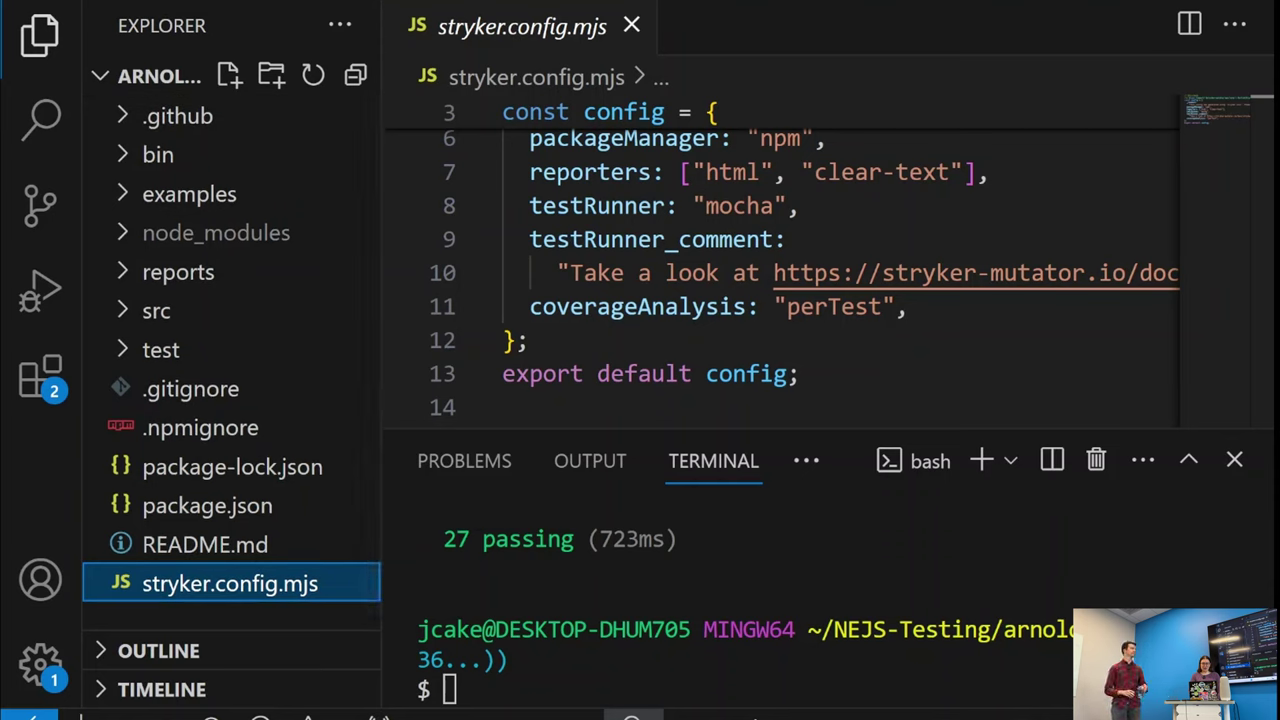
Step: Switch to the Stryker report in the browser and reload it for current results
{"action": "mouse_move", "coordinate": [712, 715]}
{"action": "left_click", "coordinate": [690, 688]}
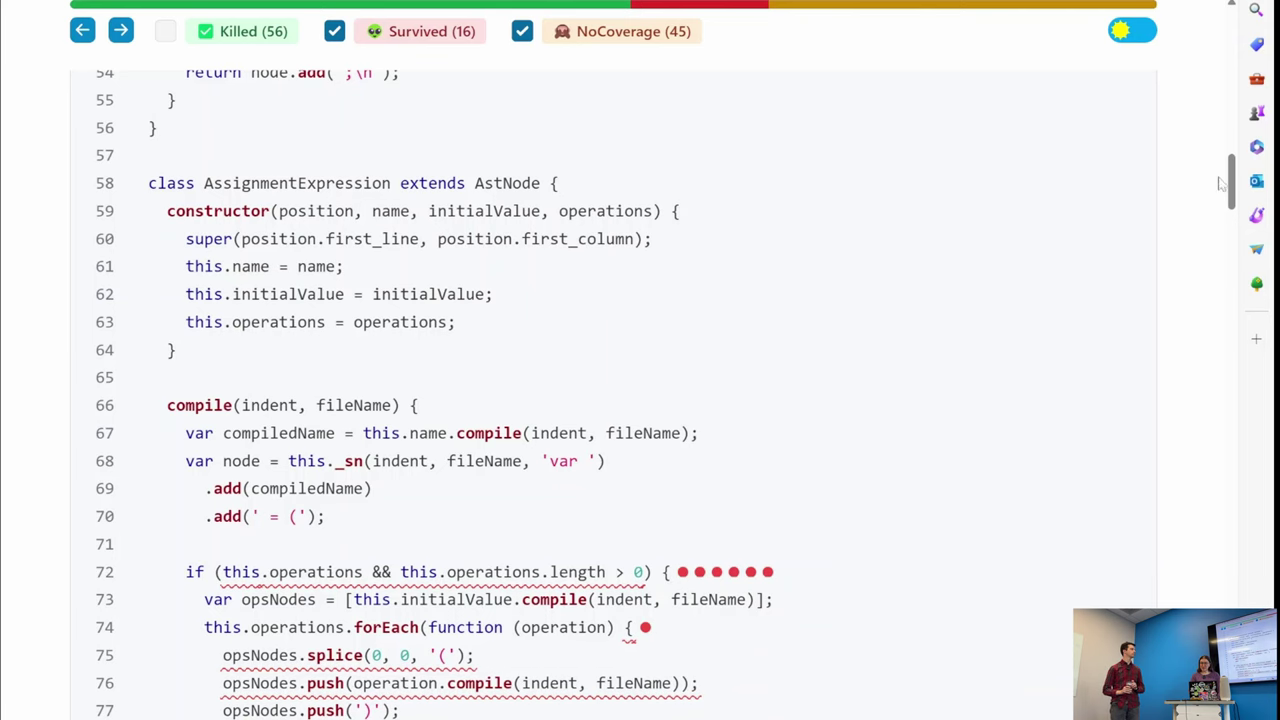
{"action": "left_click_drag", "start_coordinate": [1232, 180], "coordinate": [1234, 66]}
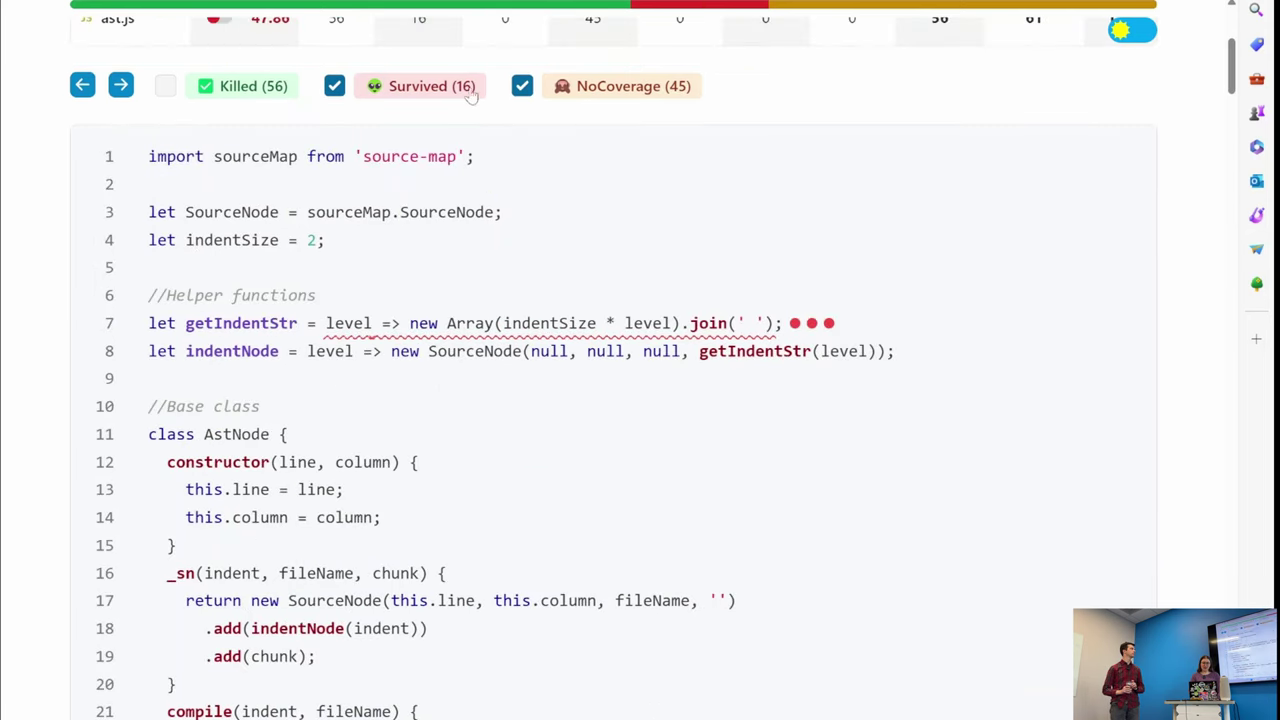
{"action": "key", "text": "ctrl+l"}
{"action": "key", "text": "Return"}
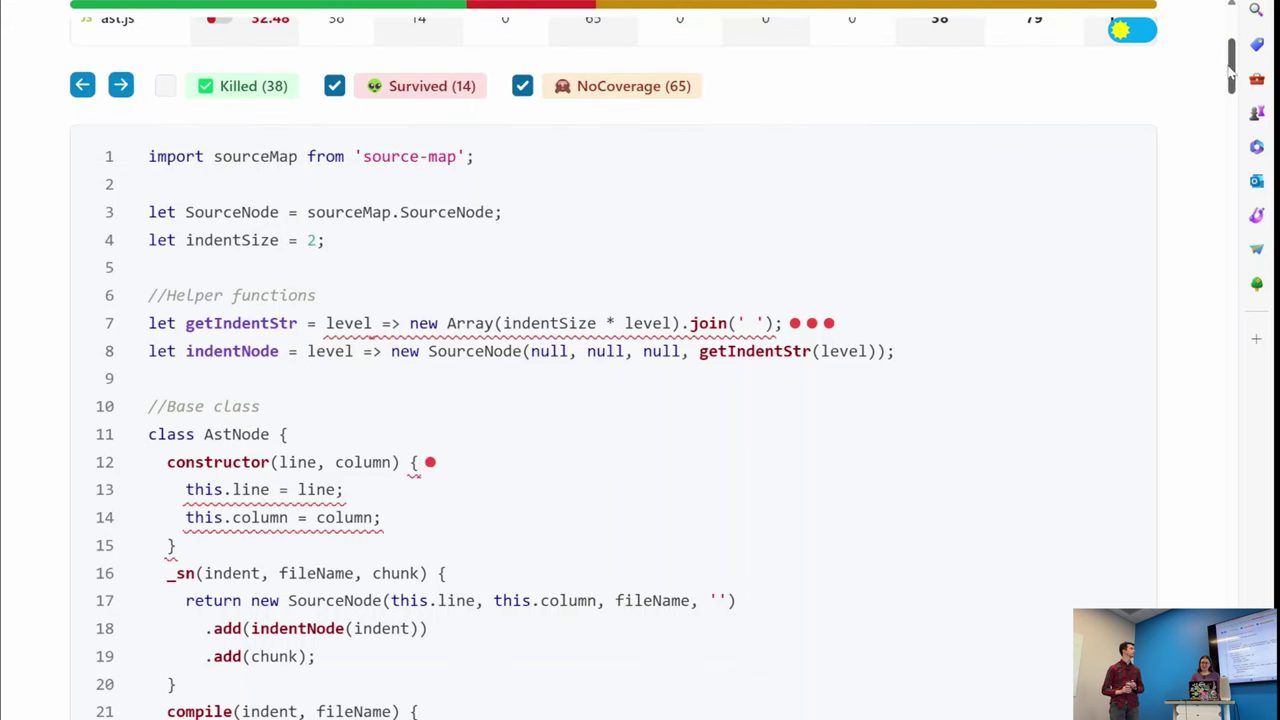
Step: Open the All files overview and zoom out so the whole table fits
{"action": "scroll", "coordinate": [1232, 66], "scroll_direction": "up", "scroll_amount": 4}
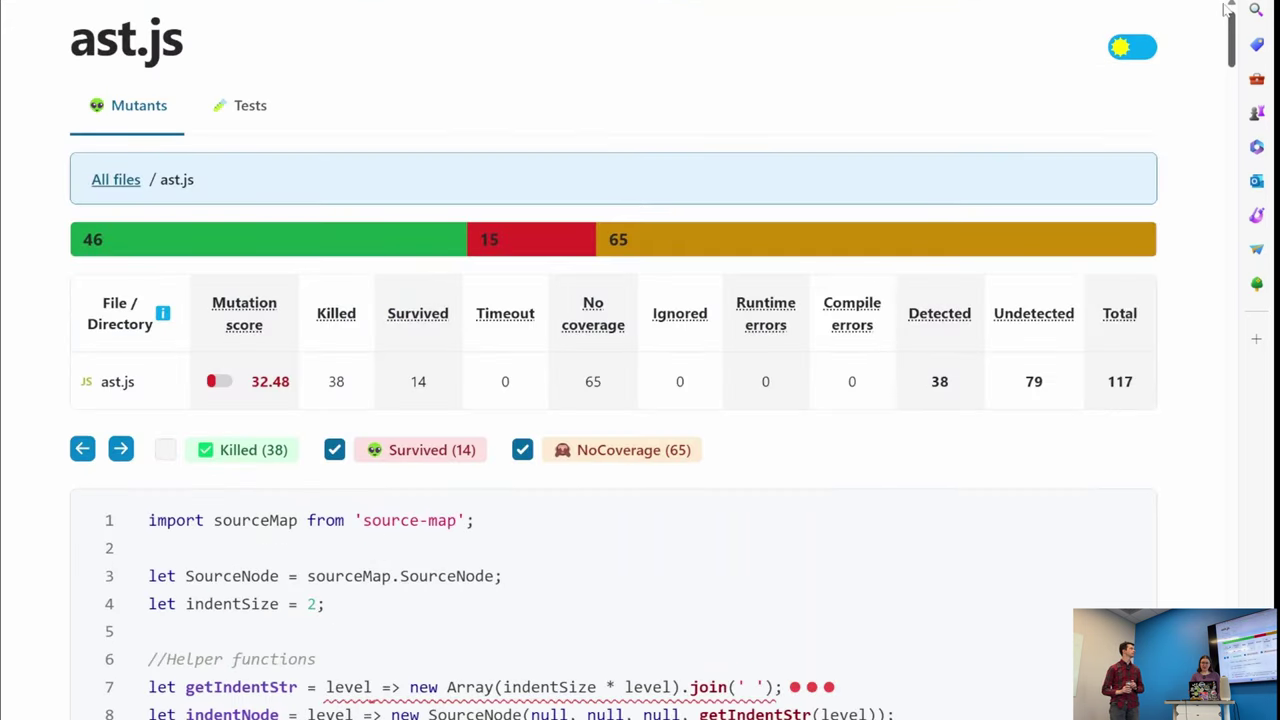
{"action": "left_click", "coordinate": [116, 180]}
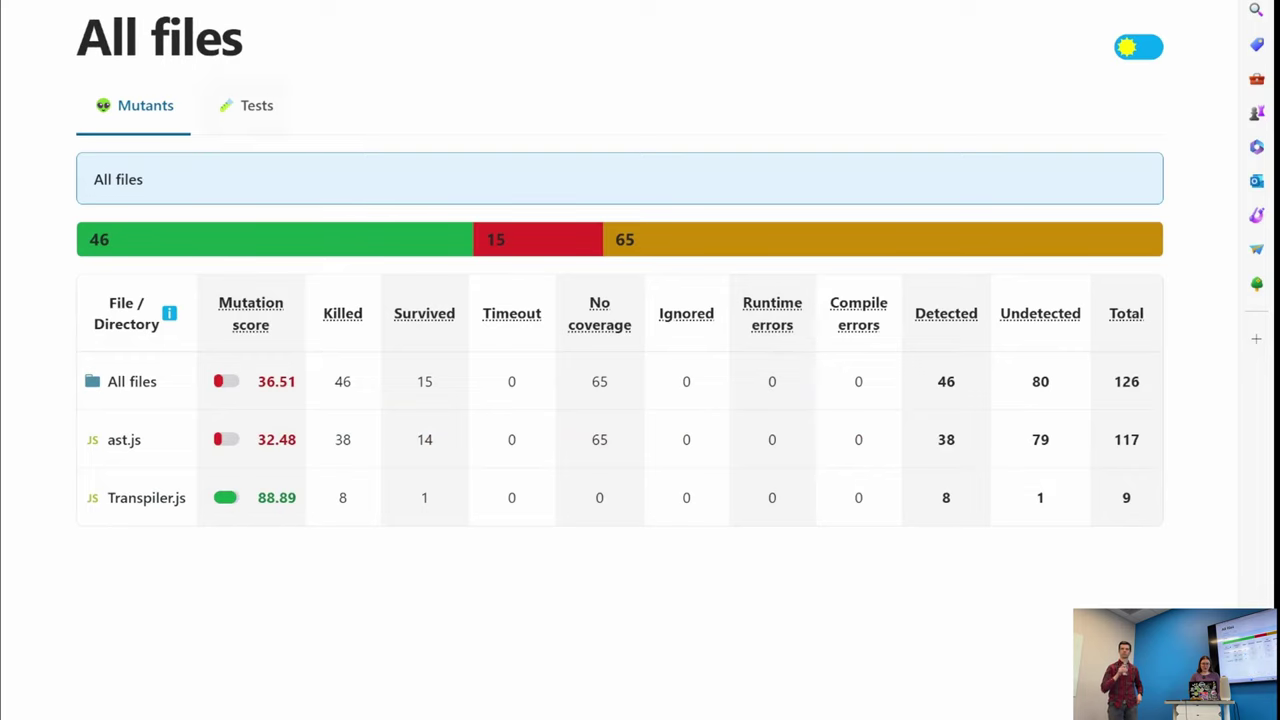
{"action": "key", "text": "ctrl+minus"}
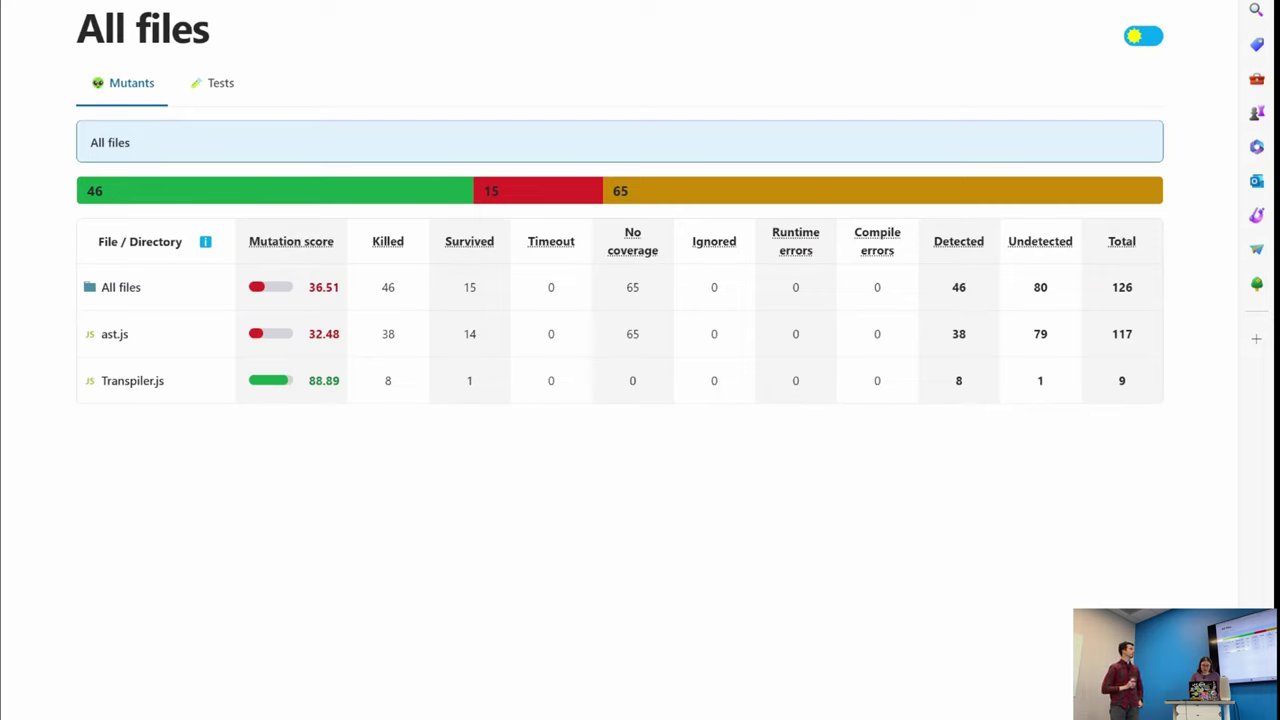
{"action": "mouse_move", "coordinate": [787, 716]}
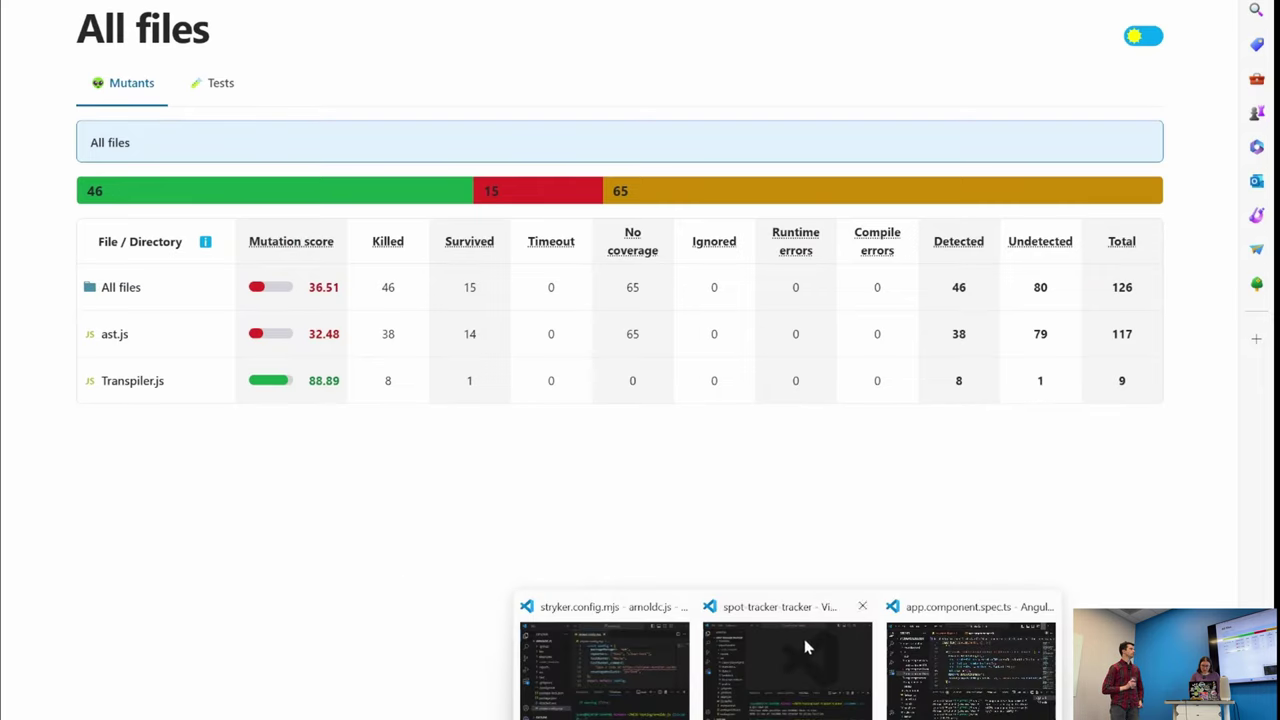
{"action": "left_click", "coordinate": [604, 642]}
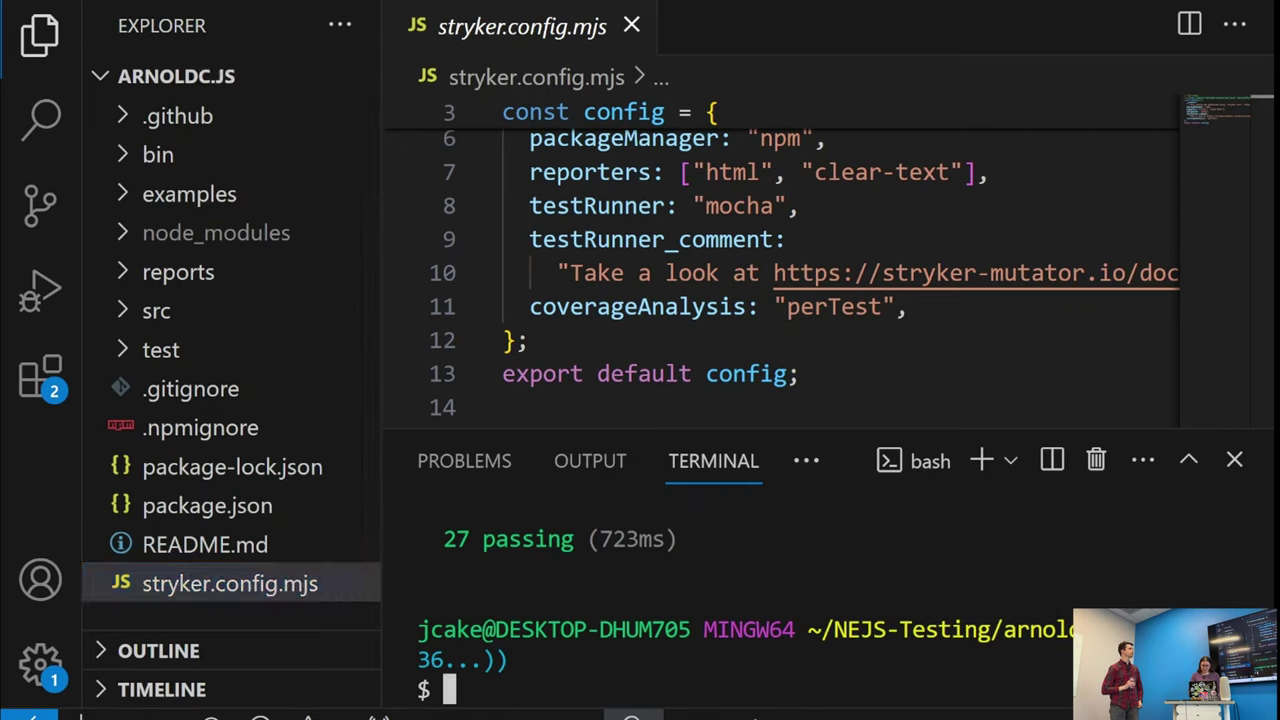
{"action": "key", "text": "Up"}
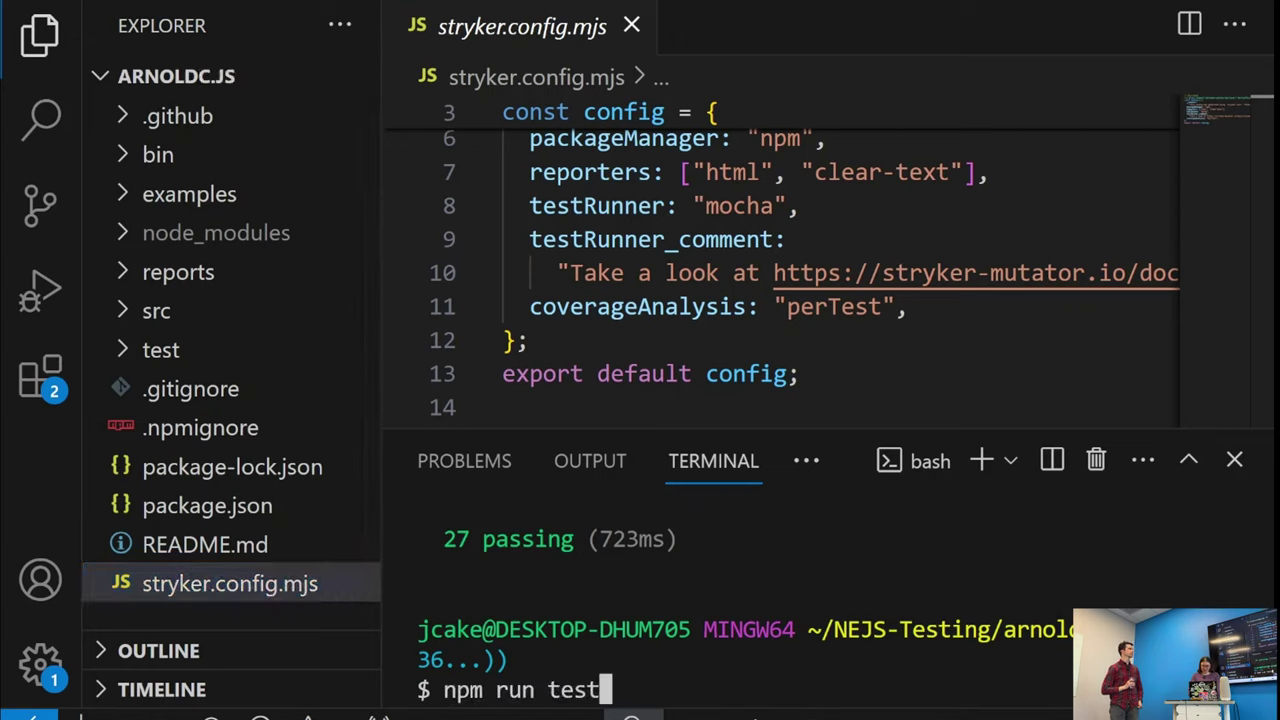
{"action": "key", "text": "Down"}
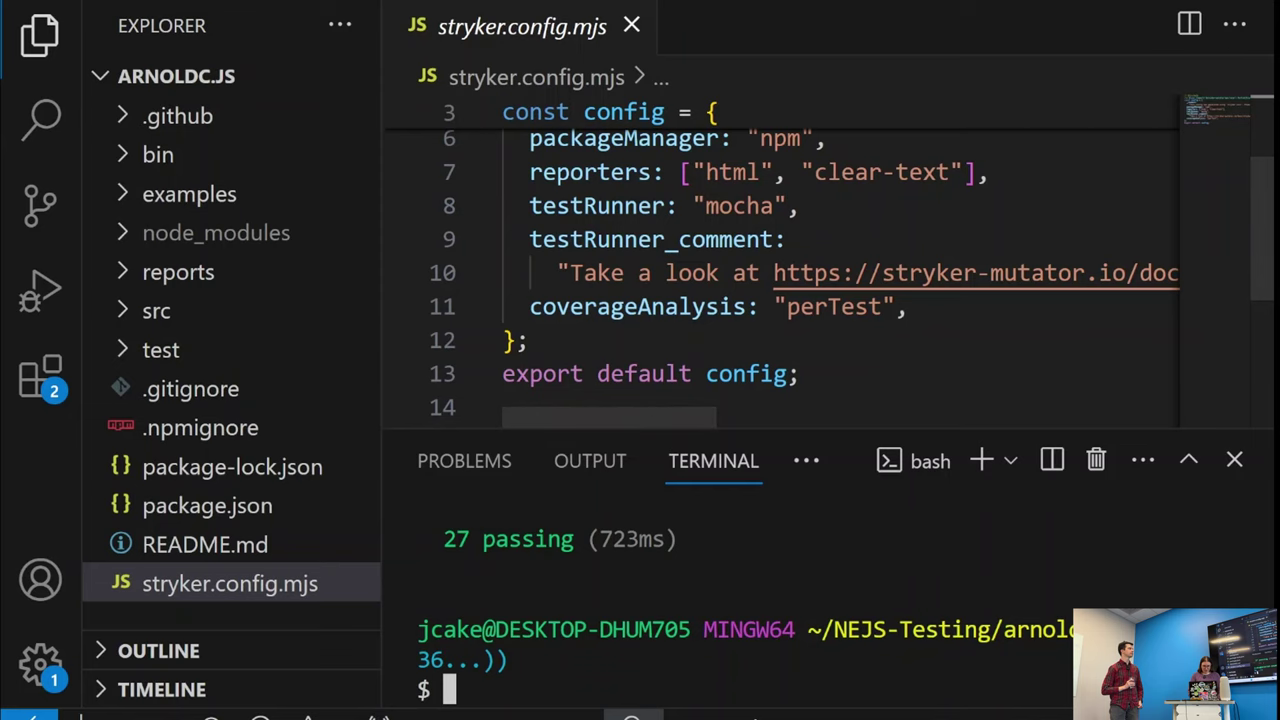
Step: Return to the All files overview listing ast.js at 32.48 and Transpiler.js at 88.89
{"action": "left_click", "coordinate": [747, 713]}
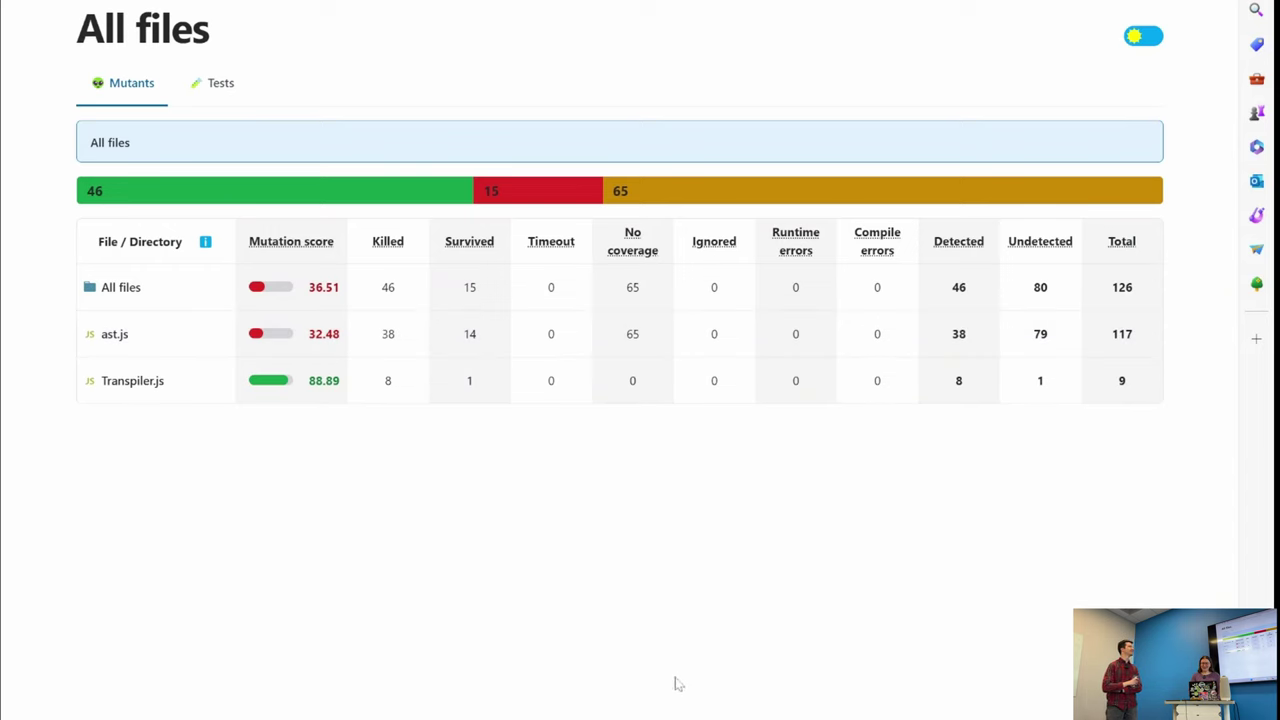
{"action": "mouse_move", "coordinate": [787, 715]}
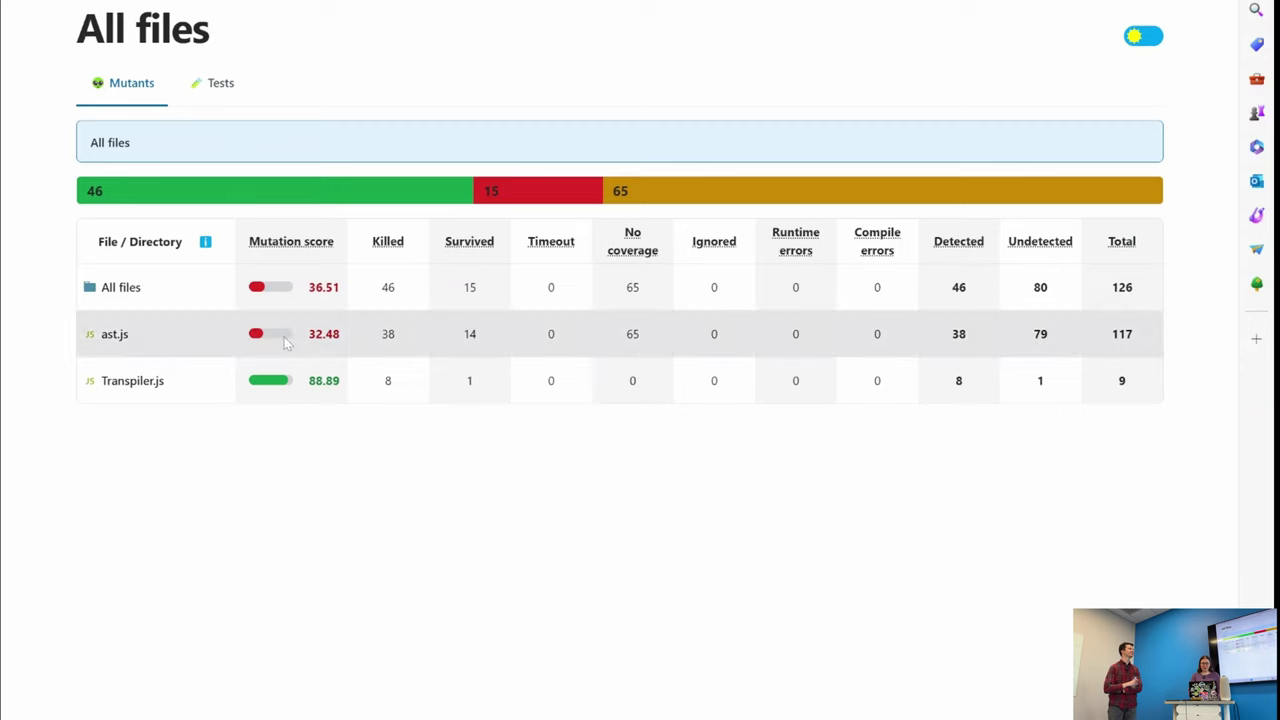
Step: Open the ast.js report, toggle killed mutants on and off, and zoom to 150%
{"action": "left_click", "coordinate": [114, 334]}
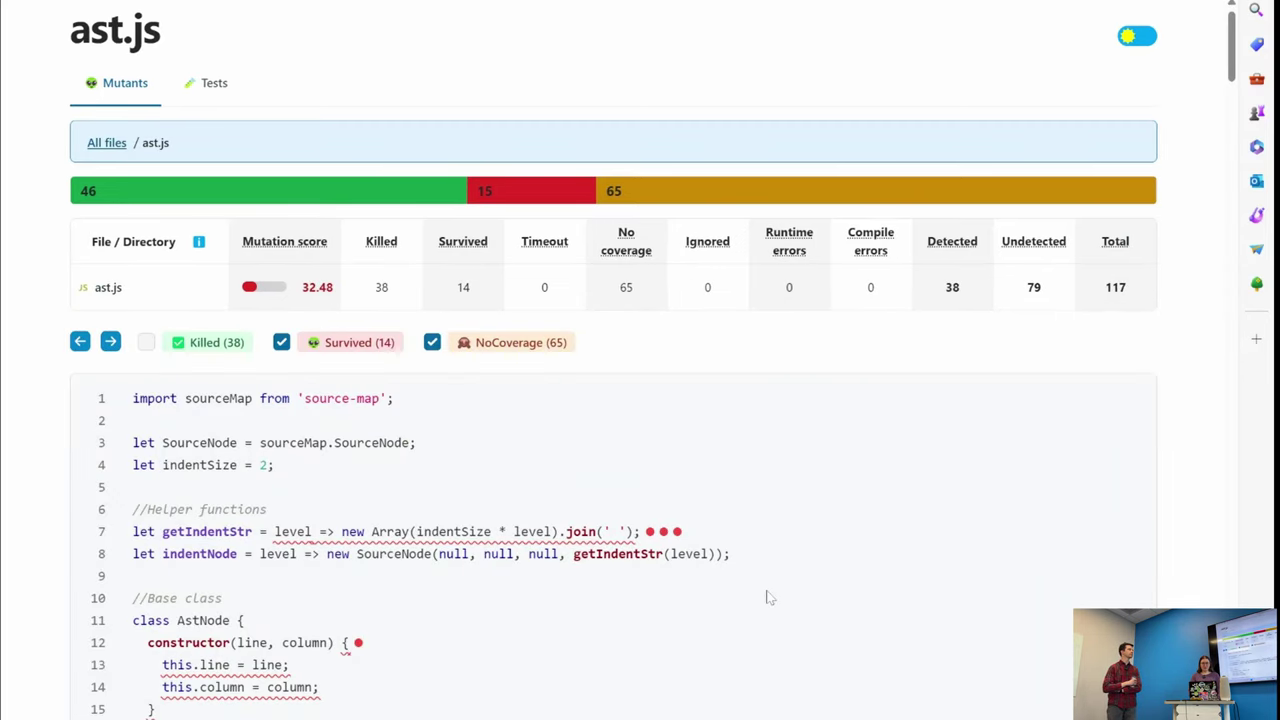
{"action": "mouse_move", "coordinate": [455, 534]}
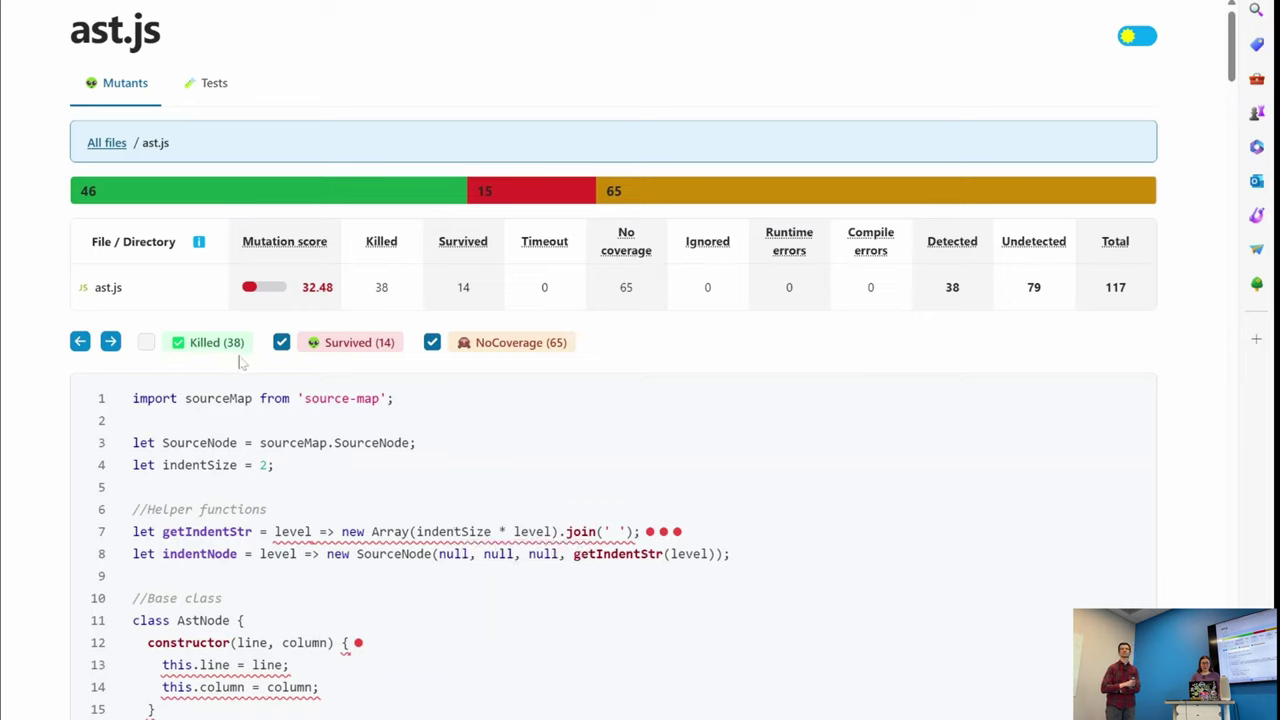
{"action": "left_click", "coordinate": [146, 342]}
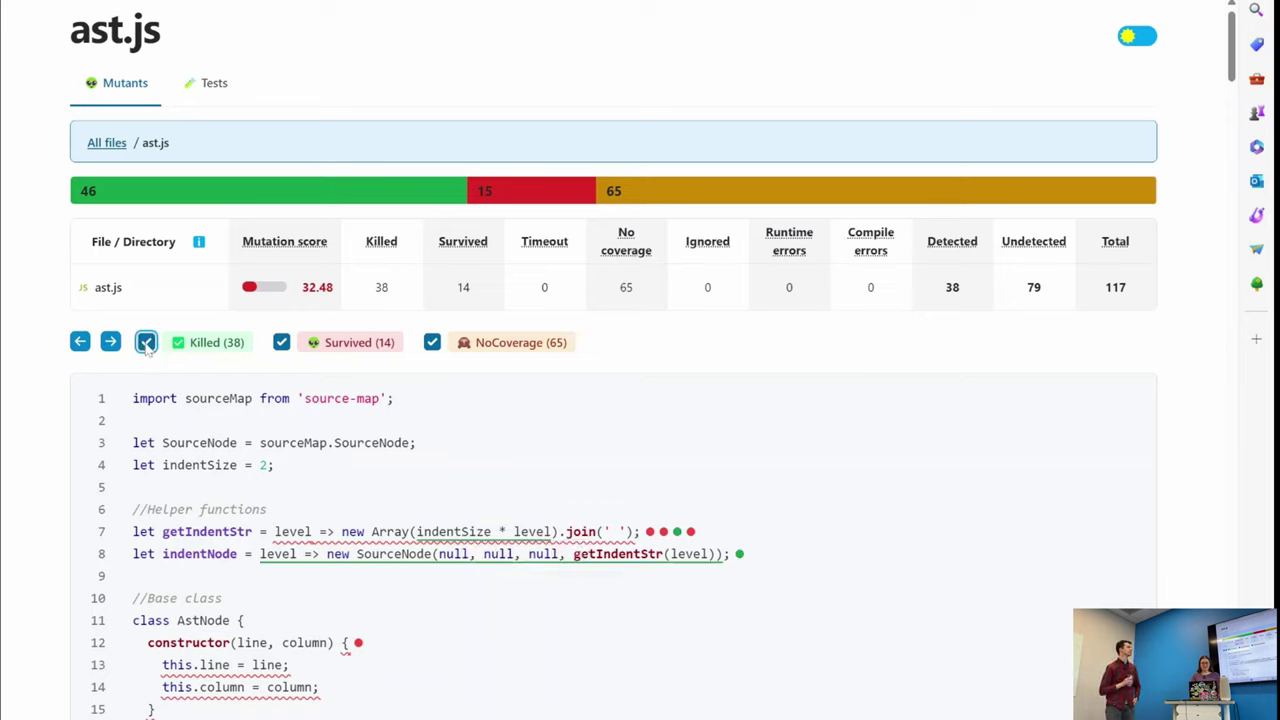
{"action": "left_click", "coordinate": [146, 342]}
{"action": "key", "text": "ctrl+plus"}
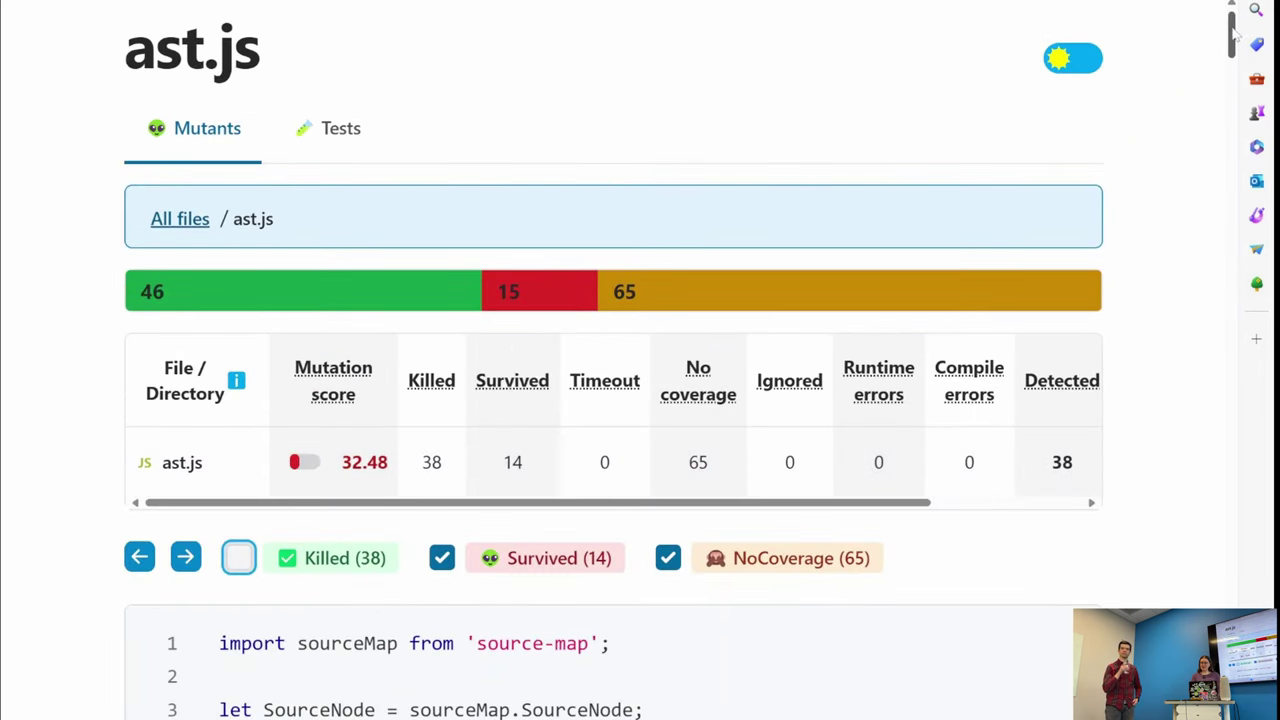
{"action": "left_click_drag", "start_coordinate": [1233, 32], "coordinate": [1232, 355]}
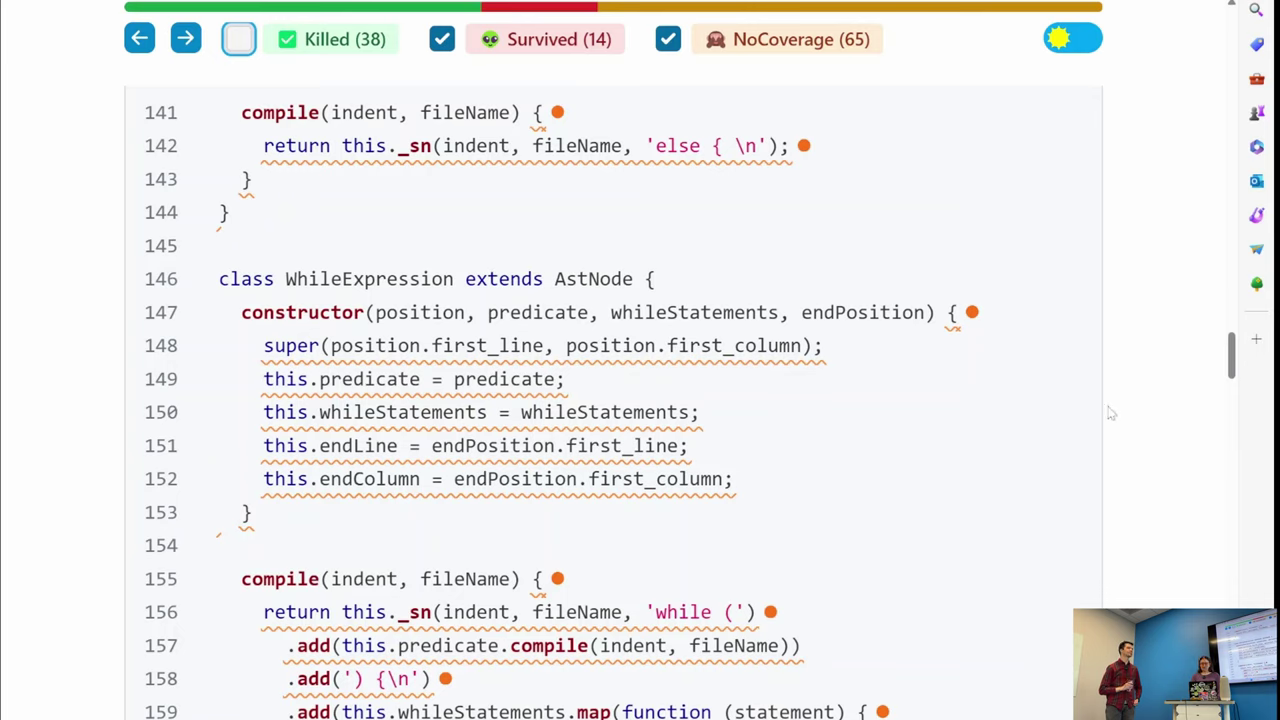
Step: Run git-next-ac twice from terminal history to reach commit 217e5fd, which pulls out test utility functions
{"action": "mouse_move", "coordinate": [787, 719]}
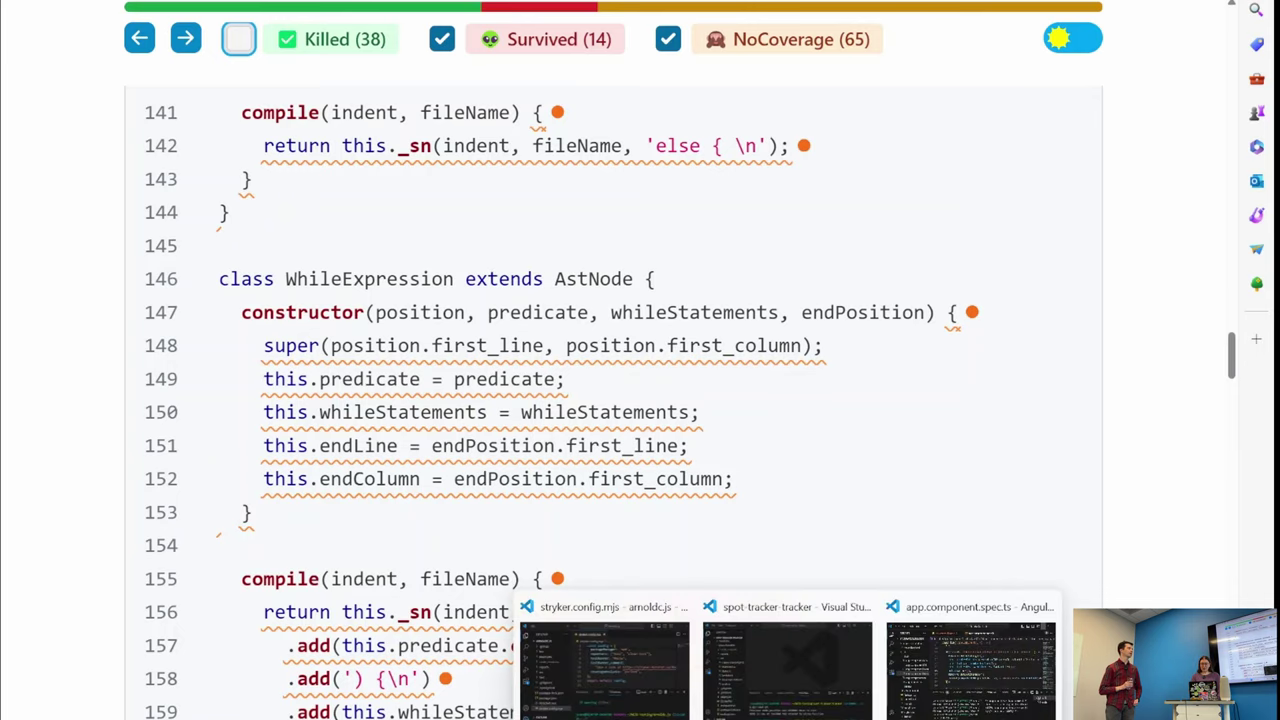
{"action": "left_click", "coordinate": [630, 670]}
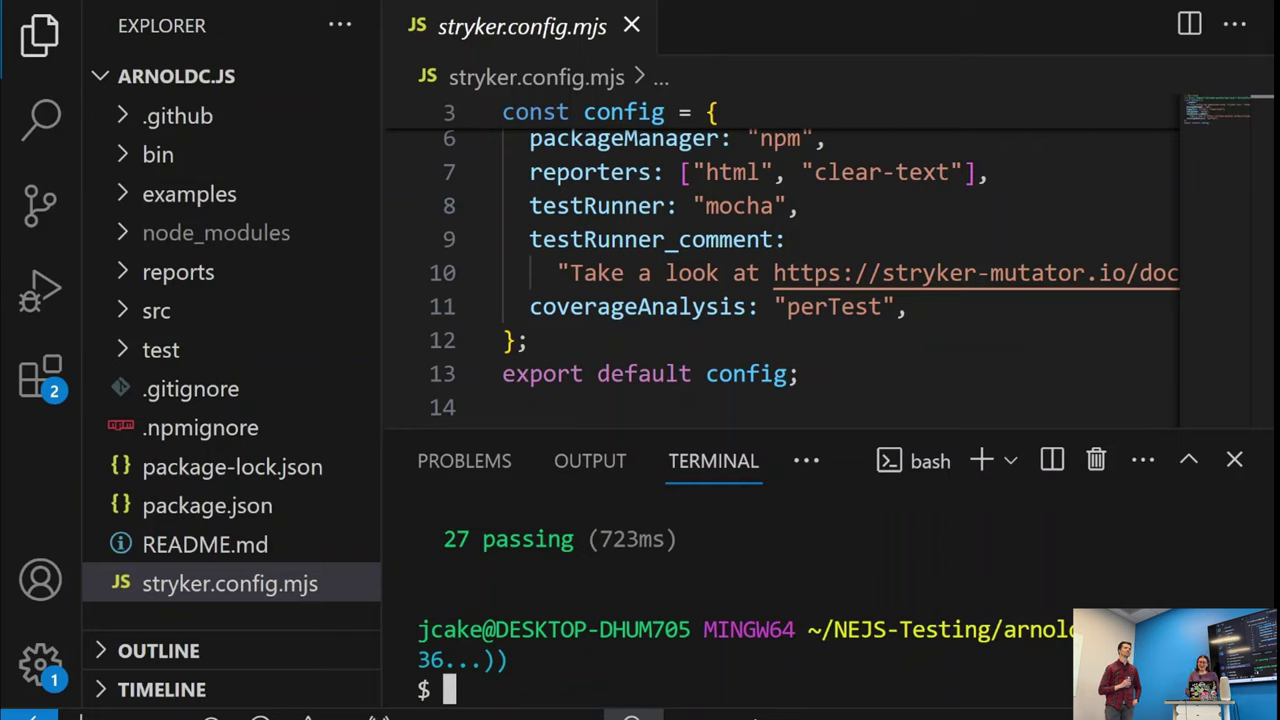
{"action": "key", "text": "Up"}
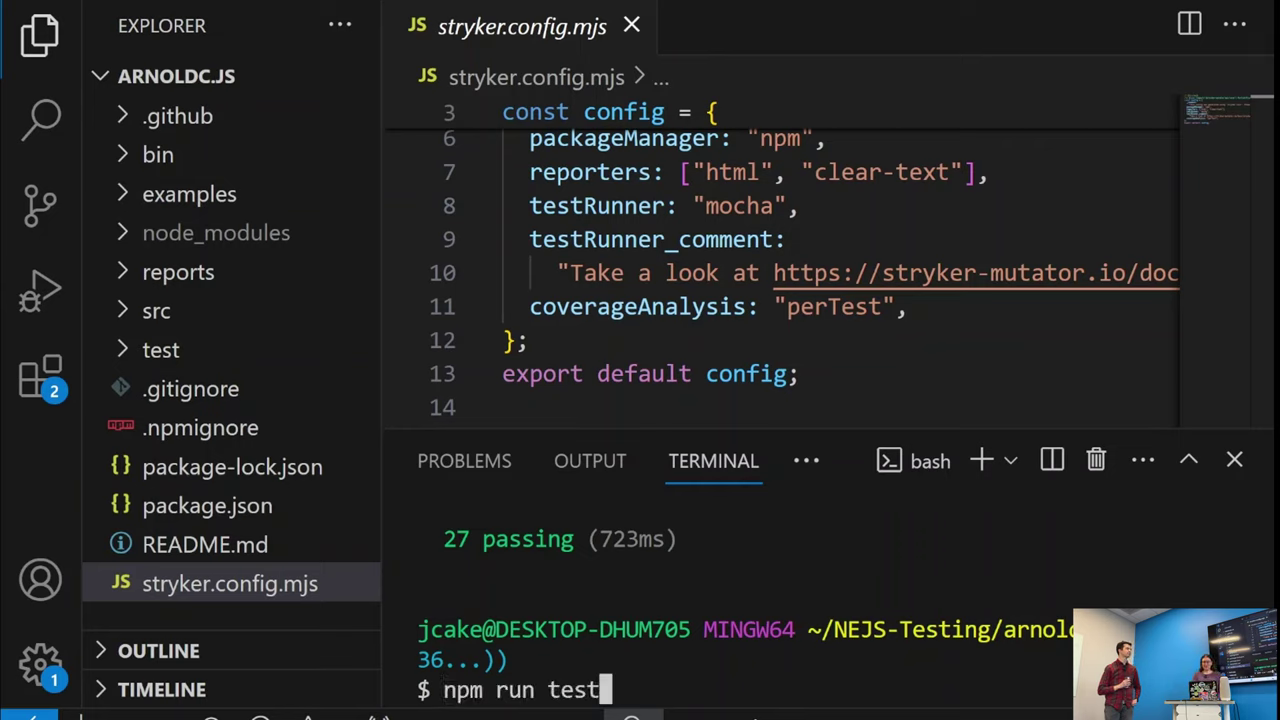
{"action": "key", "text": "Up"}
{"action": "key", "text": "BackSpace"}
{"action": "key", "text": "BackSpace"}
{"action": "key", "text": "BackSpace"}
{"action": "key", "text": "BackSpace"}
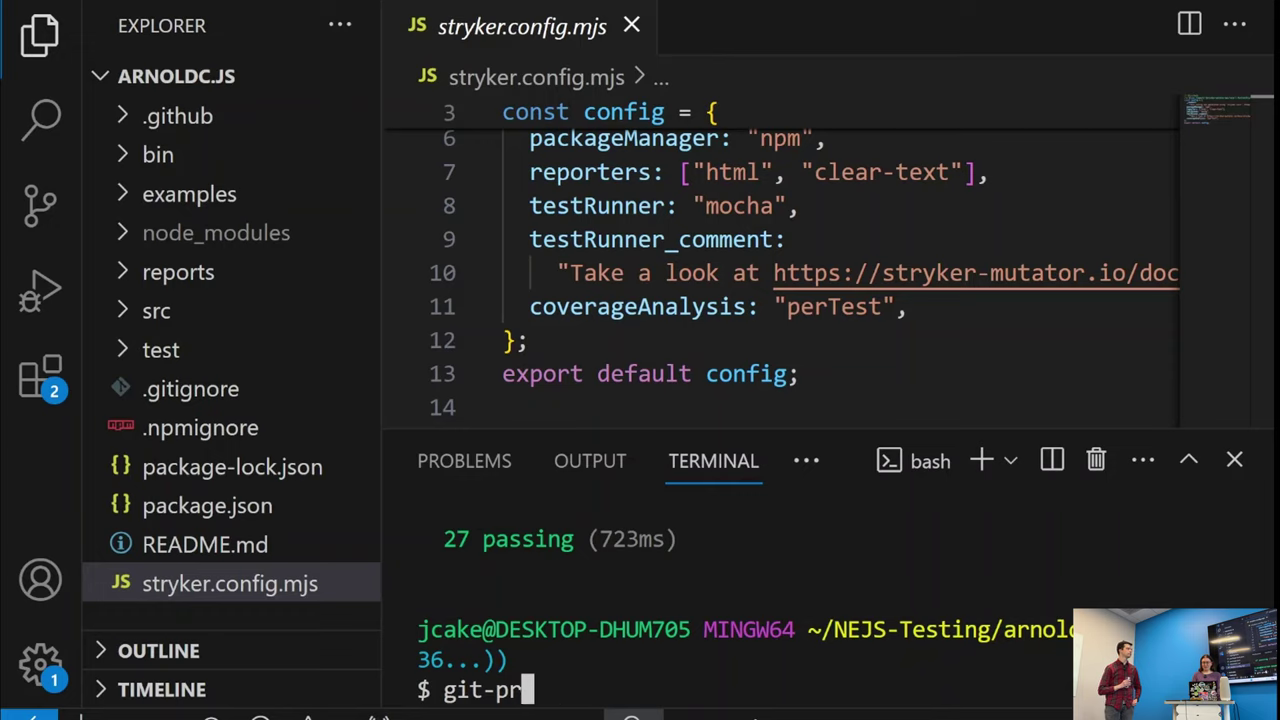
{"action": "type", "text": "next-ac"}
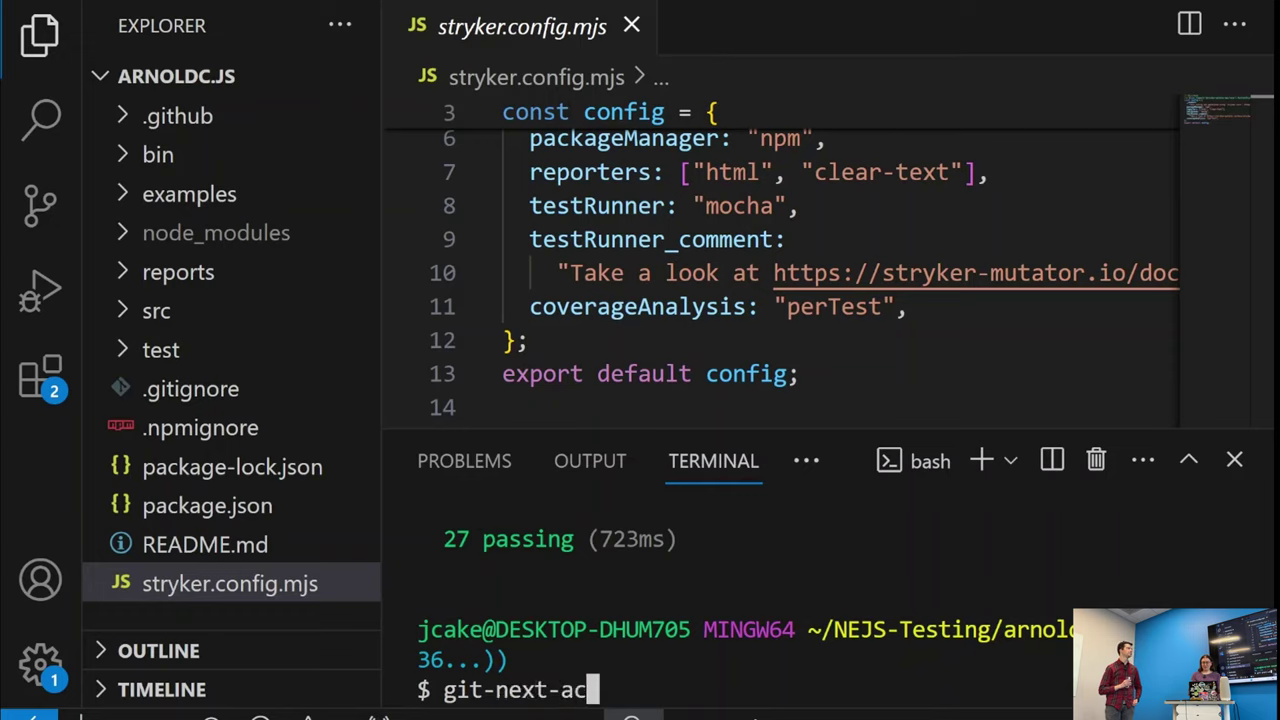
{"action": "key", "text": "Return"}
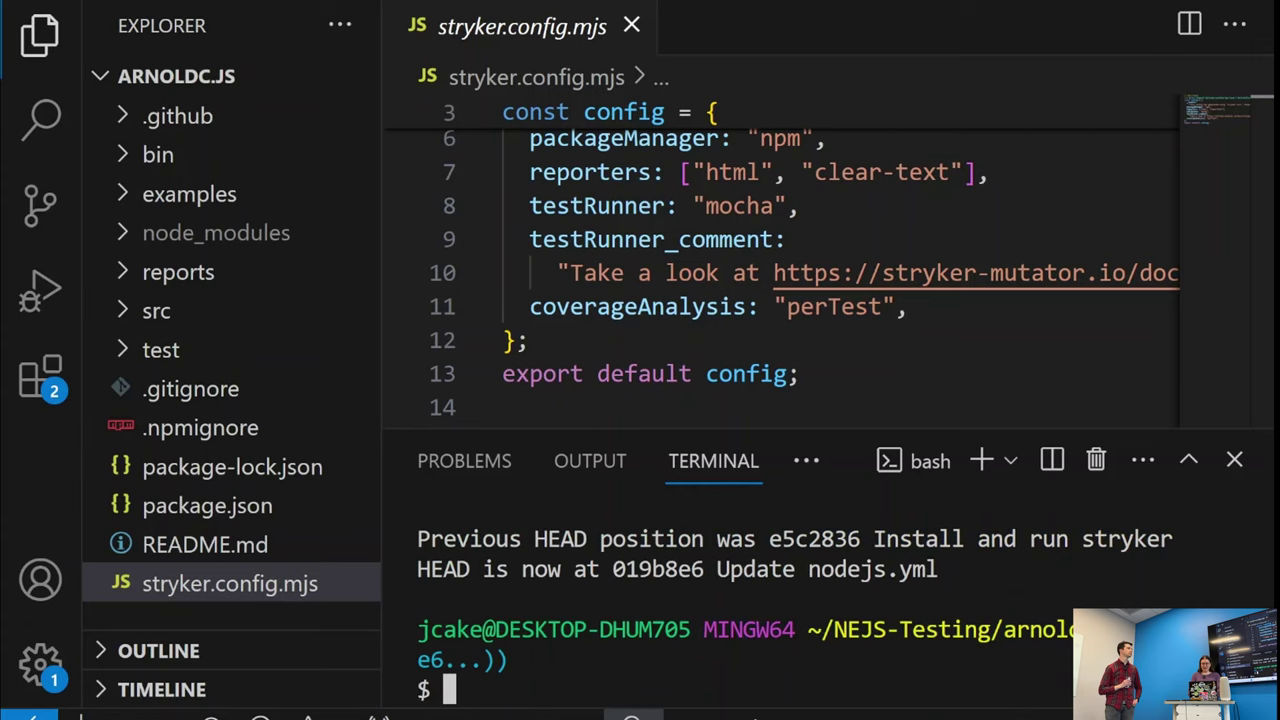
{"action": "key", "text": "Up"}
{"action": "key", "text": "Return"}
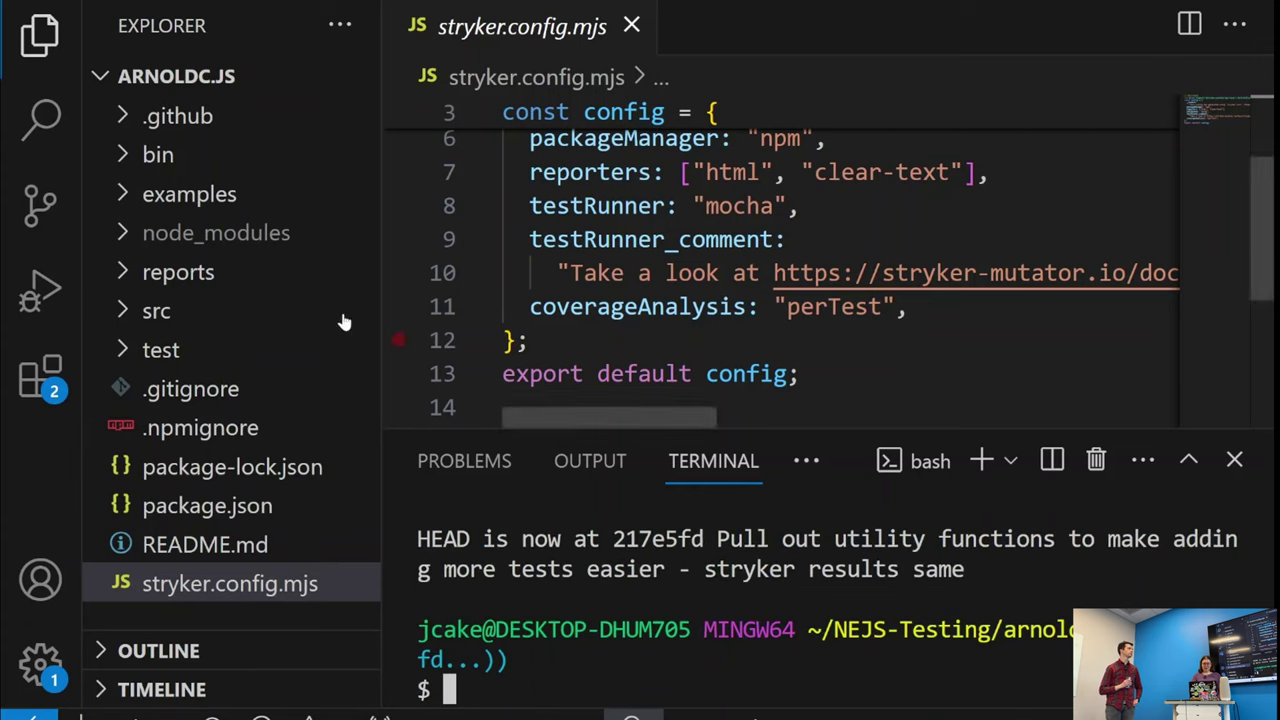
Step: Expand the test folder and open utils.js
{"action": "left_click", "coordinate": [128, 350]}
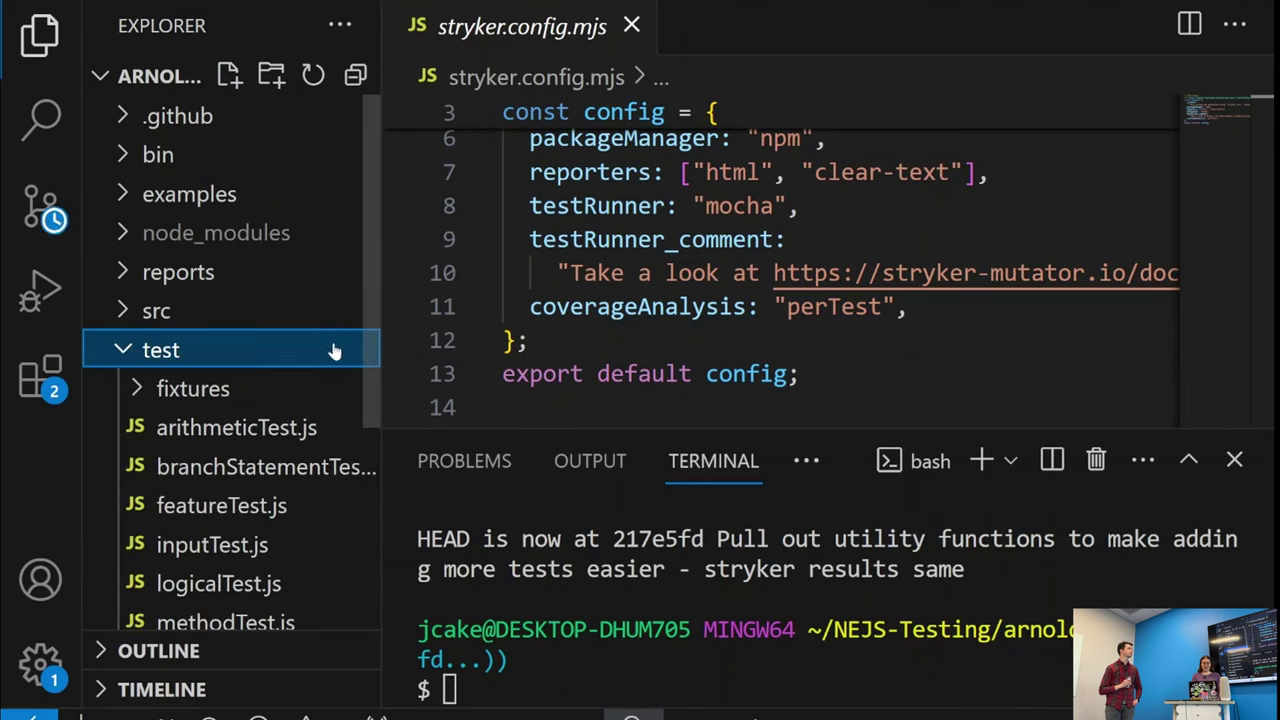
{"action": "scroll", "coordinate": [362, 430], "scroll_direction": "down", "scroll_amount": 2}
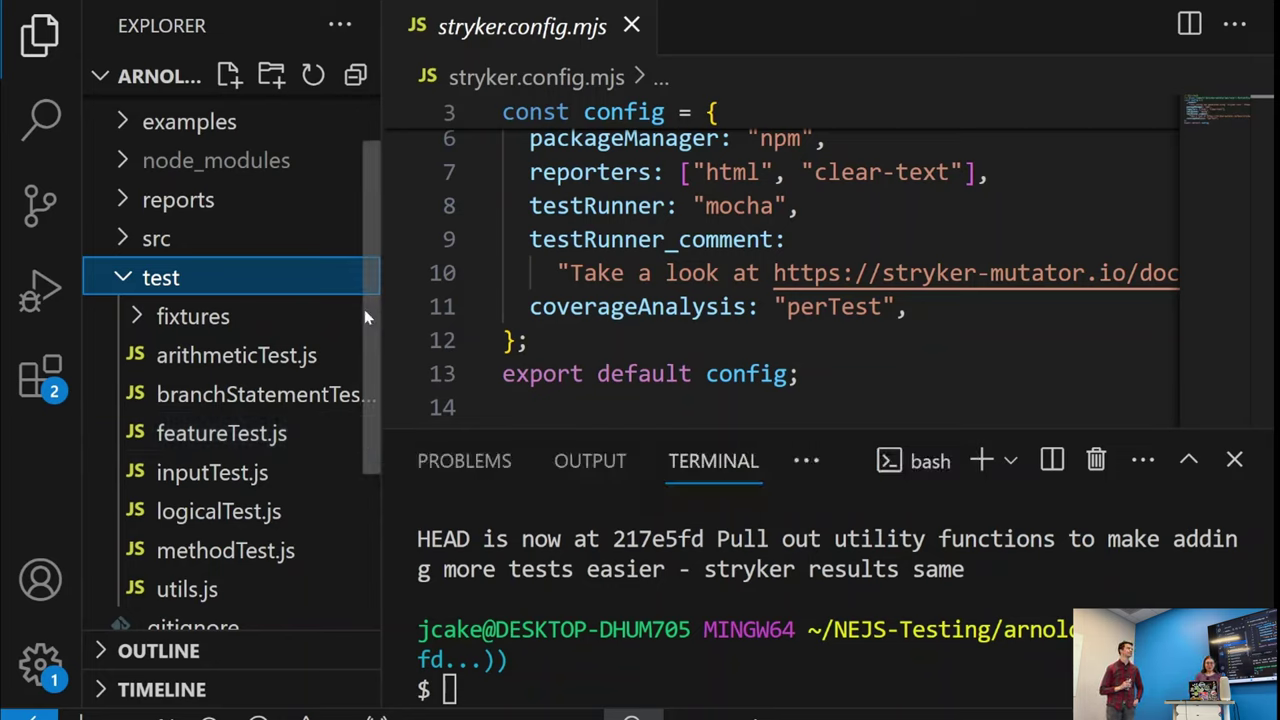
{"action": "scroll", "coordinate": [367, 350], "scroll_direction": "down", "scroll_amount": 1}
{"action": "scroll", "coordinate": [372, 378], "scroll_direction": "down", "scroll_amount": 5}
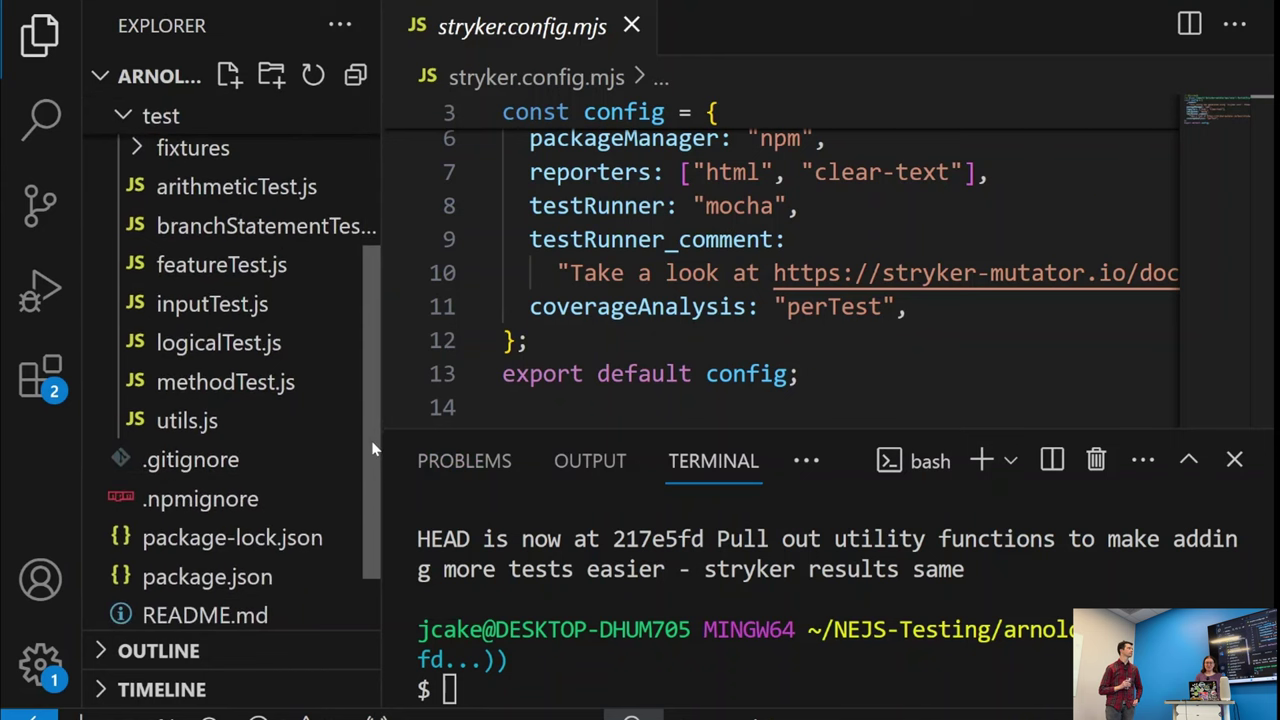
{"action": "left_click", "coordinate": [190, 421]}
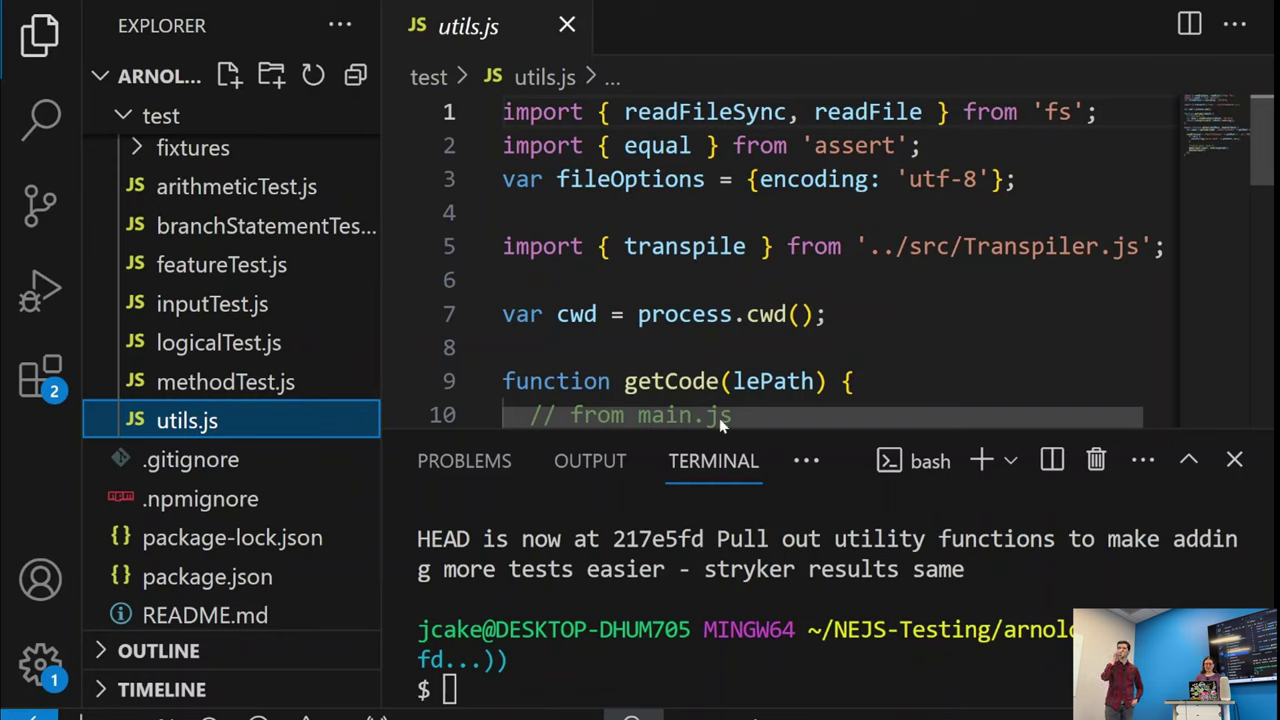
Step: Run git-next-ac in the terminal to check out commit 85791e0
{"action": "left_click", "coordinate": [450, 690]}
{"action": "type", "text": "git-next-ac"}
{"action": "key", "text": "Return"}
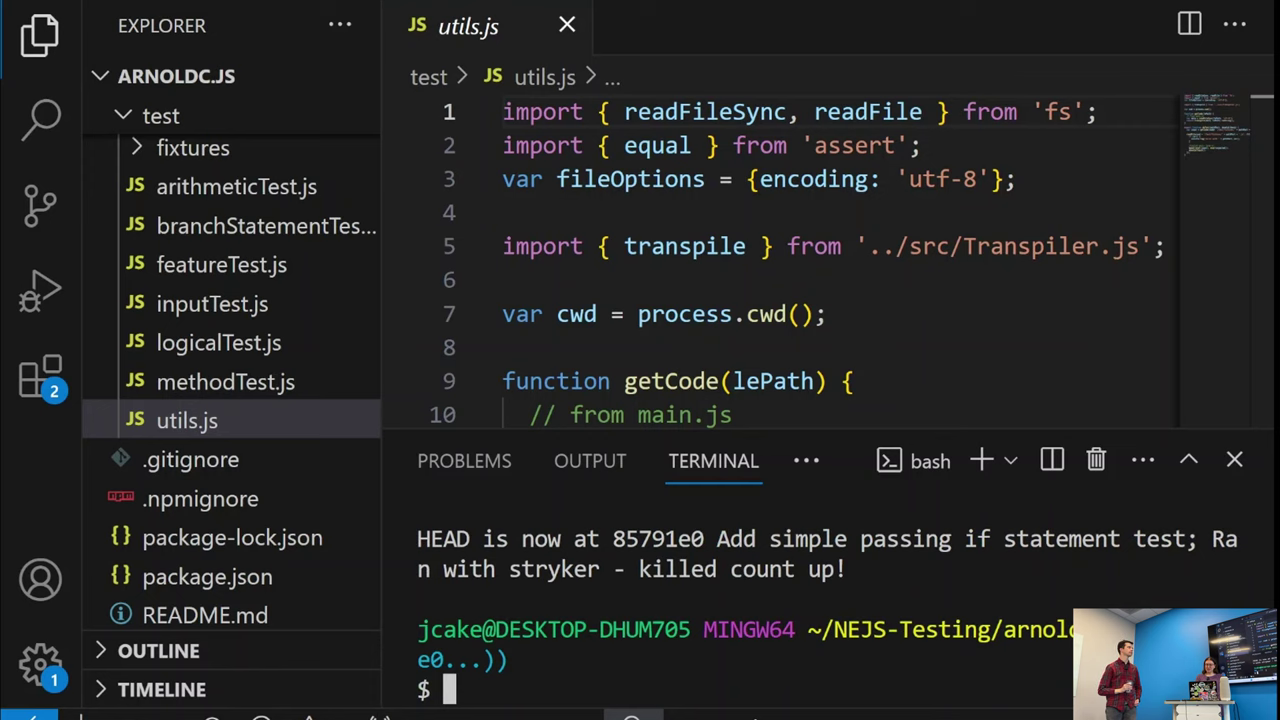
Step: Open branchStatementTest.js and expand the fixtures > branches folder
{"action": "left_click", "coordinate": [298, 228]}
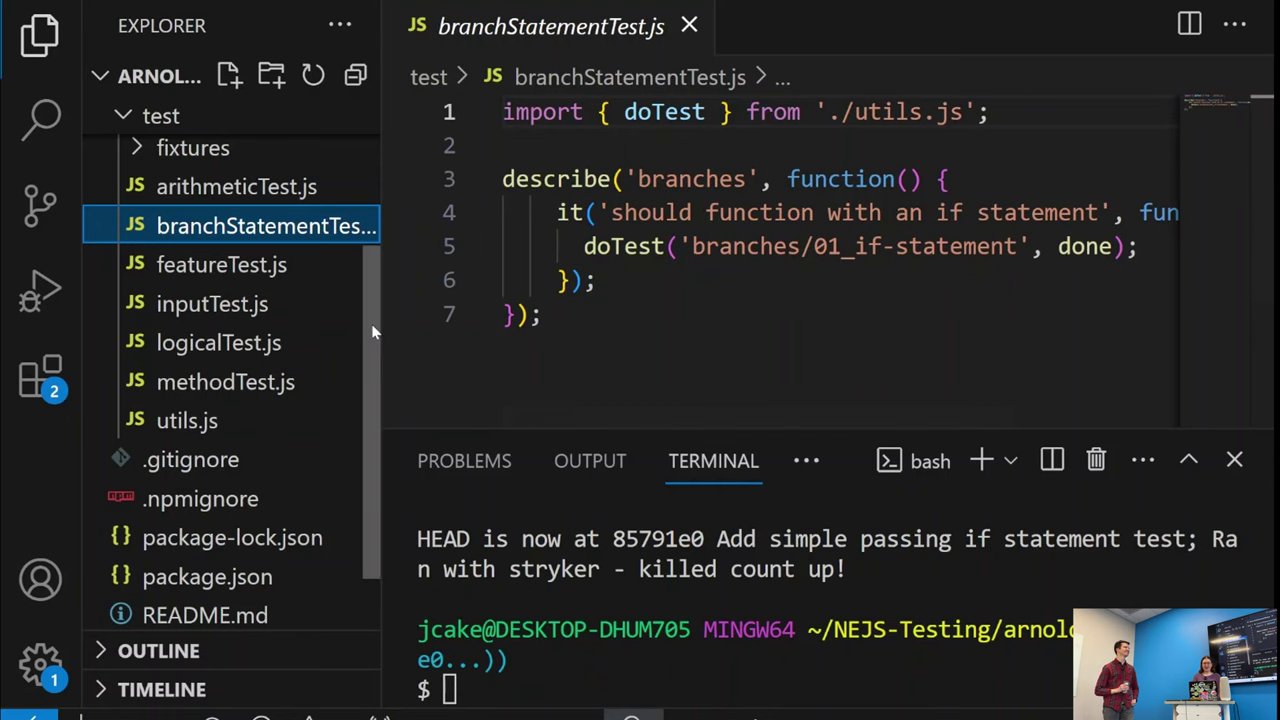
{"action": "left_click_drag", "start_coordinate": [373, 327], "coordinate": [368, 245]}
{"action": "left_click", "coordinate": [140, 277]}
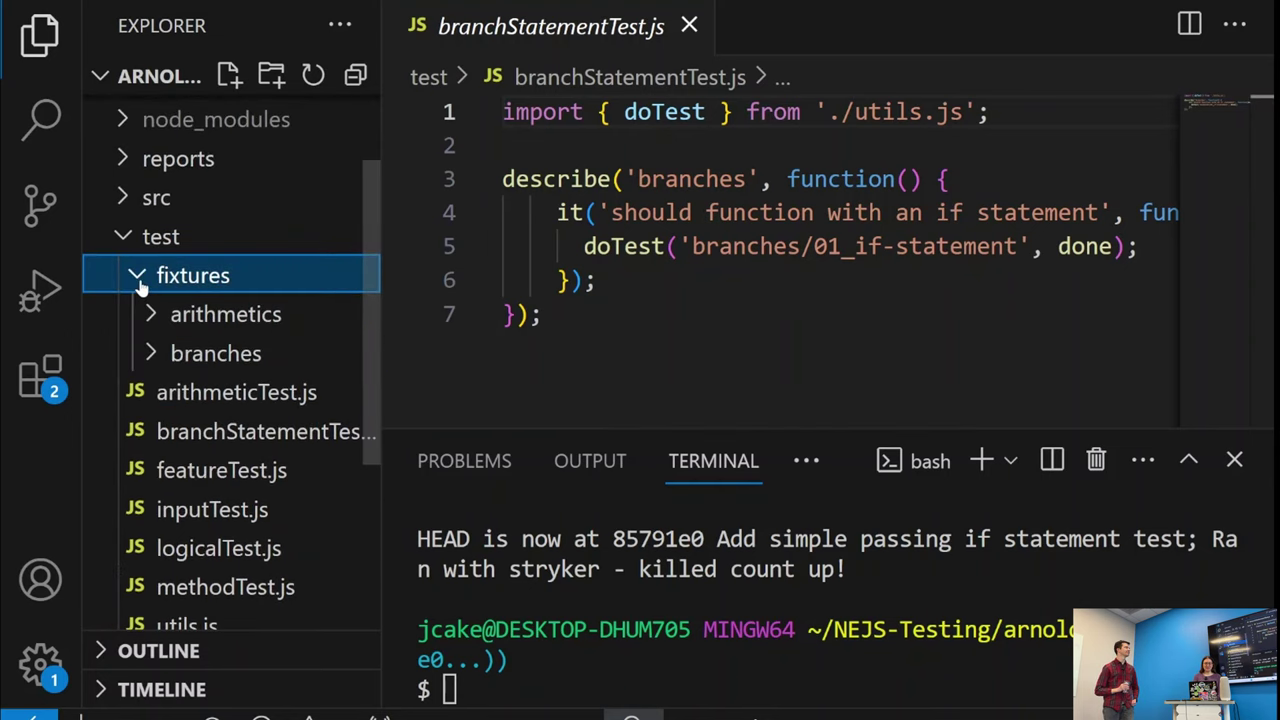
{"action": "left_click", "coordinate": [147, 349]}
Step: Open the 01_if-statement.arnoldc fixture and then its compiled 01_if-statement.js output
{"action": "left_click", "coordinate": [207, 396]}
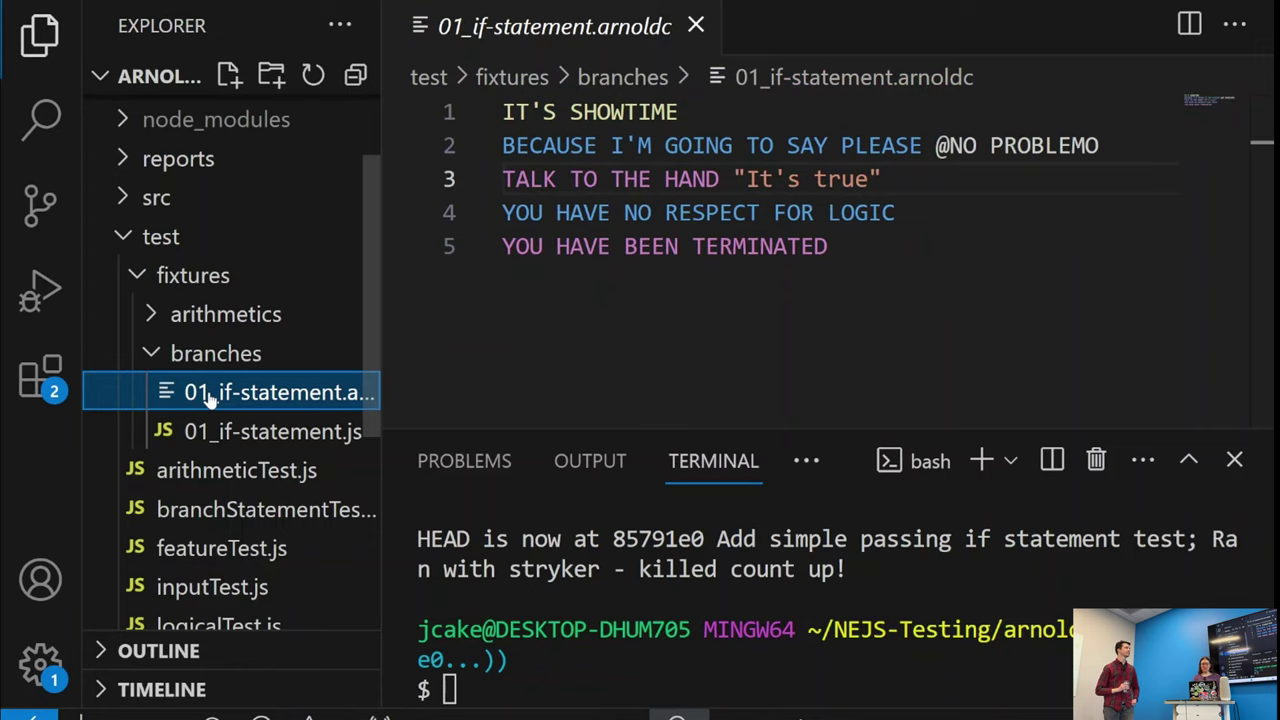
{"action": "left_click", "coordinate": [214, 438]}
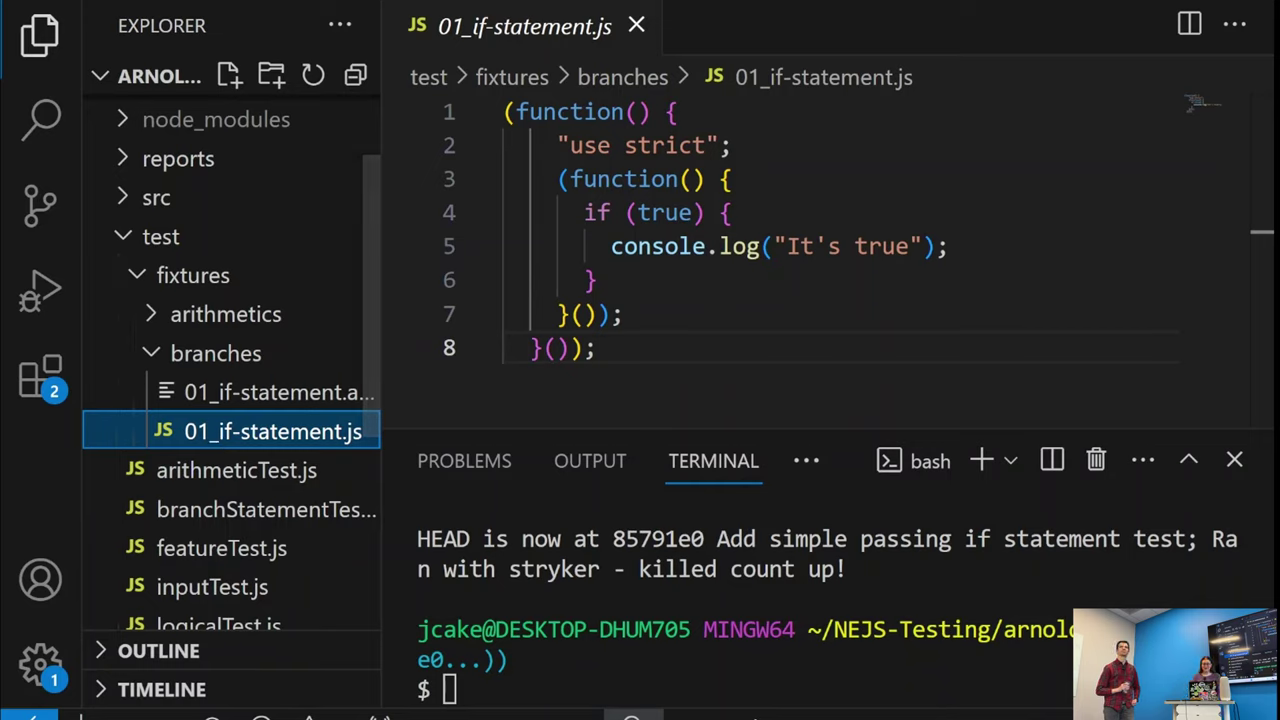
{"action": "mouse_move", "coordinate": [712, 716]}
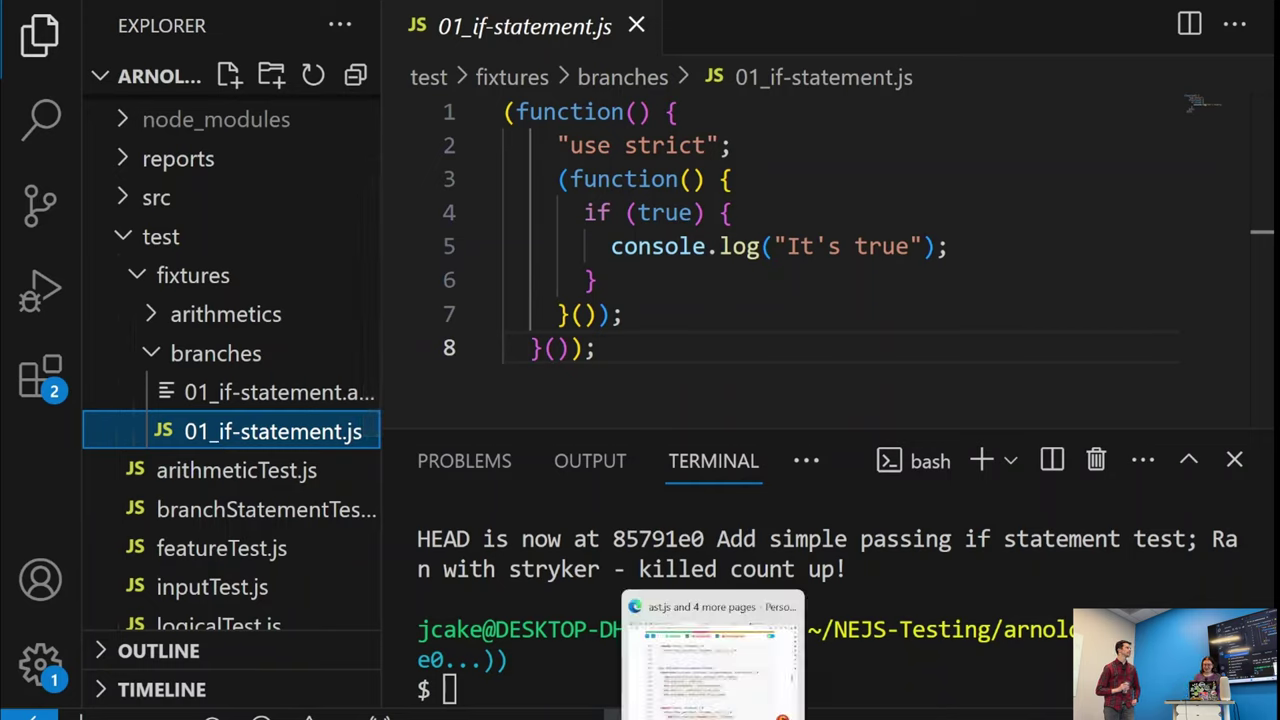
Step: Scroll the ast.js report to the top and reload it to show the 41.88 mutation score
{"action": "left_click", "coordinate": [712, 716]}
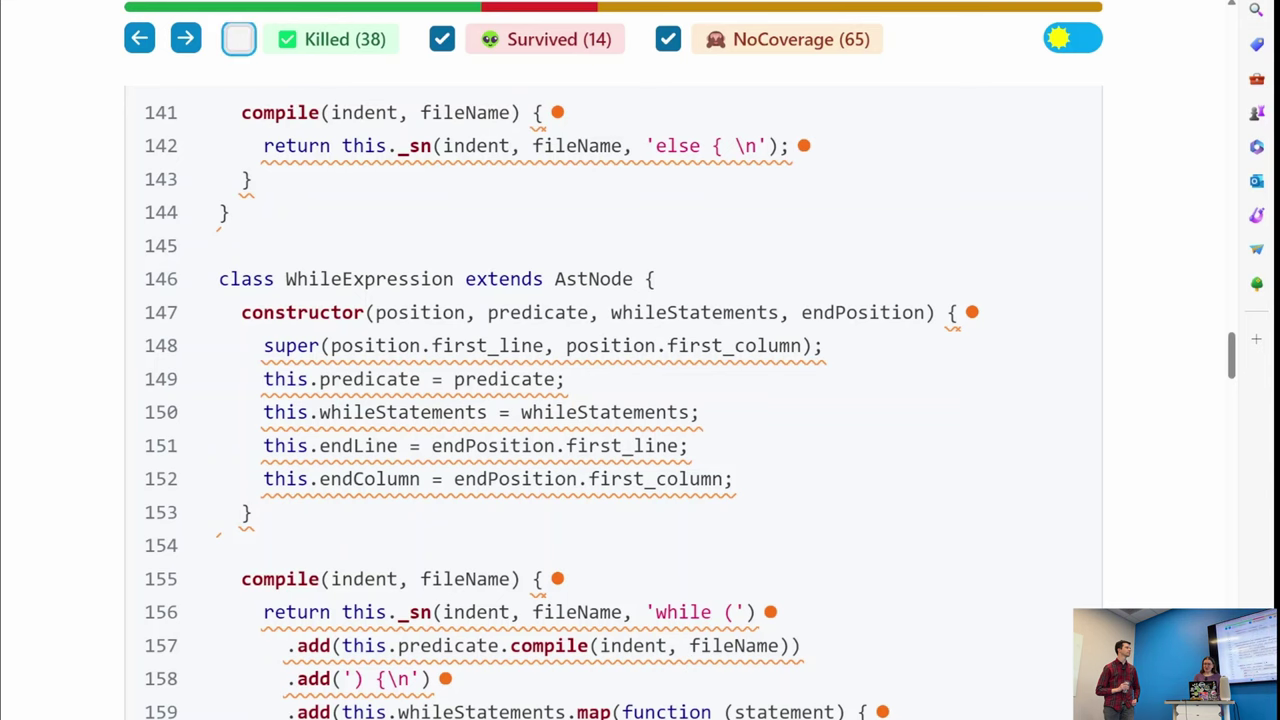
{"action": "left_click_drag", "start_coordinate": [1232, 358], "coordinate": [1245, 58]}
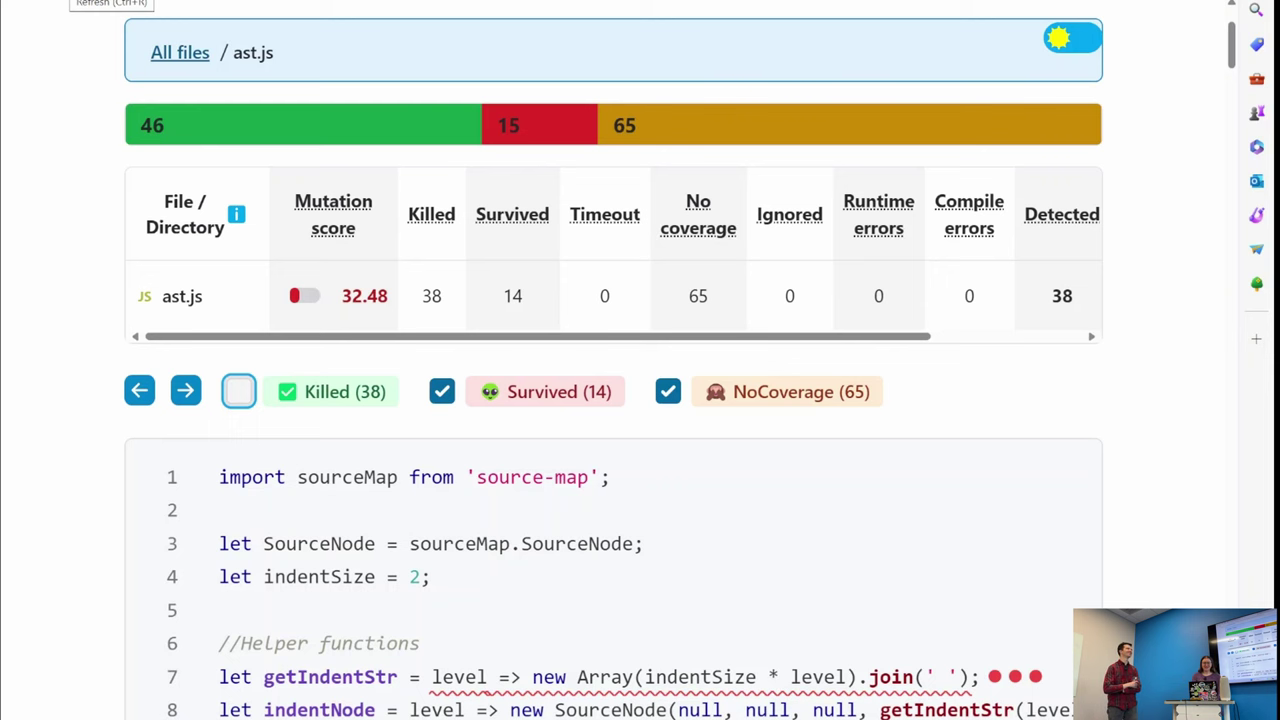
{"action": "key", "text": "ctrl+r"}
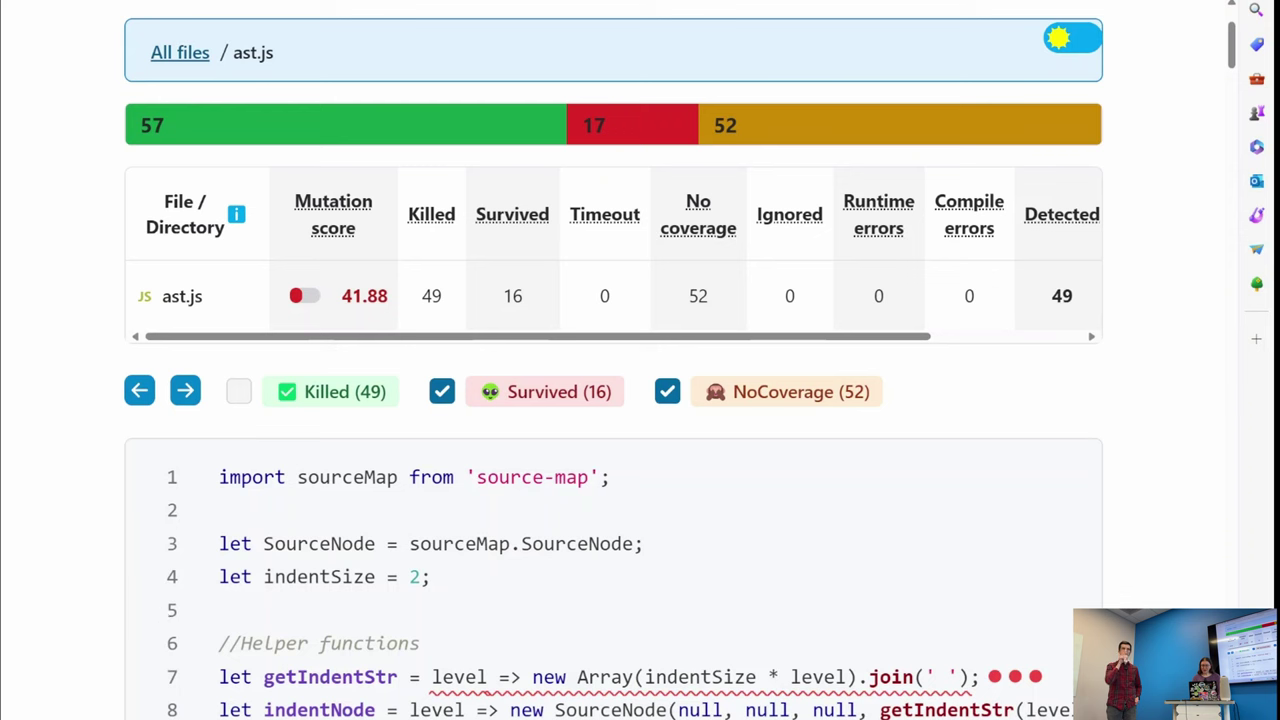
{"action": "mouse_move", "coordinate": [605, 712]}
{"action": "left_click", "coordinate": [621, 678]}
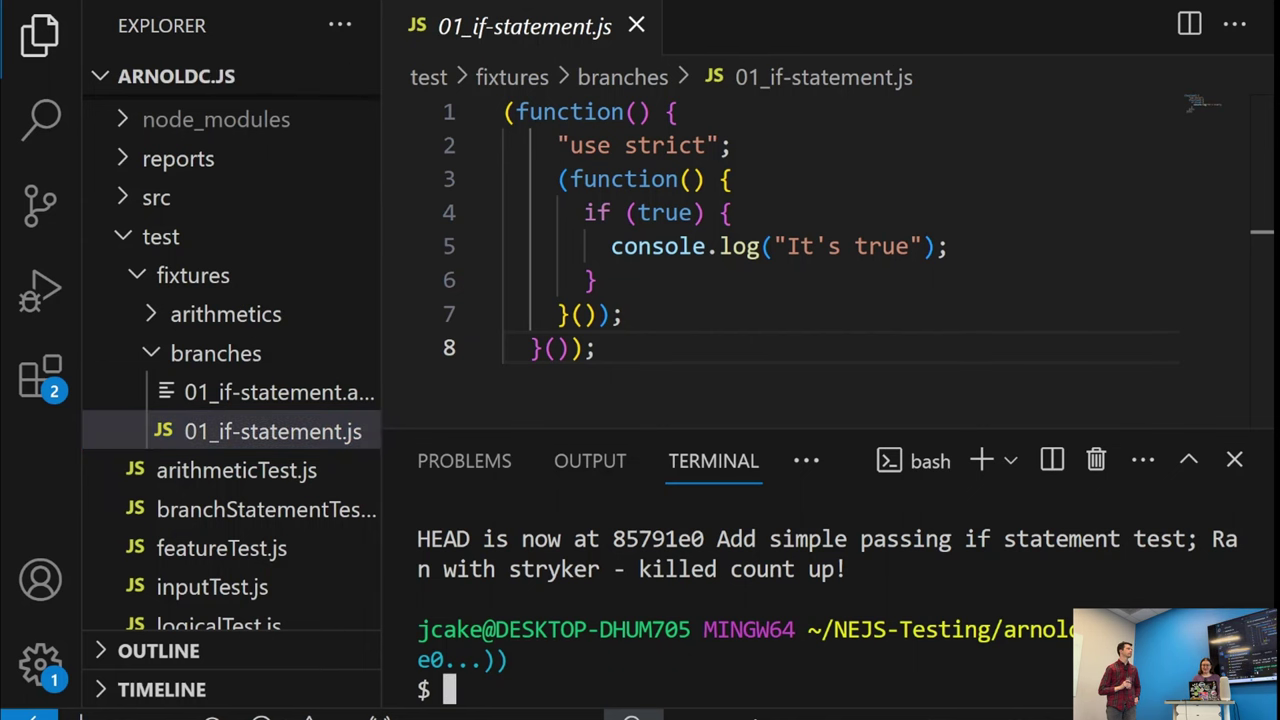
Step: Check out commit f371537 with git-next-ac and open 02_if-else-statements.arnoldc, selecting BULLSHIT on line 4
{"action": "type", "text": "git-next-ac"}
{"action": "key", "text": "Return"}
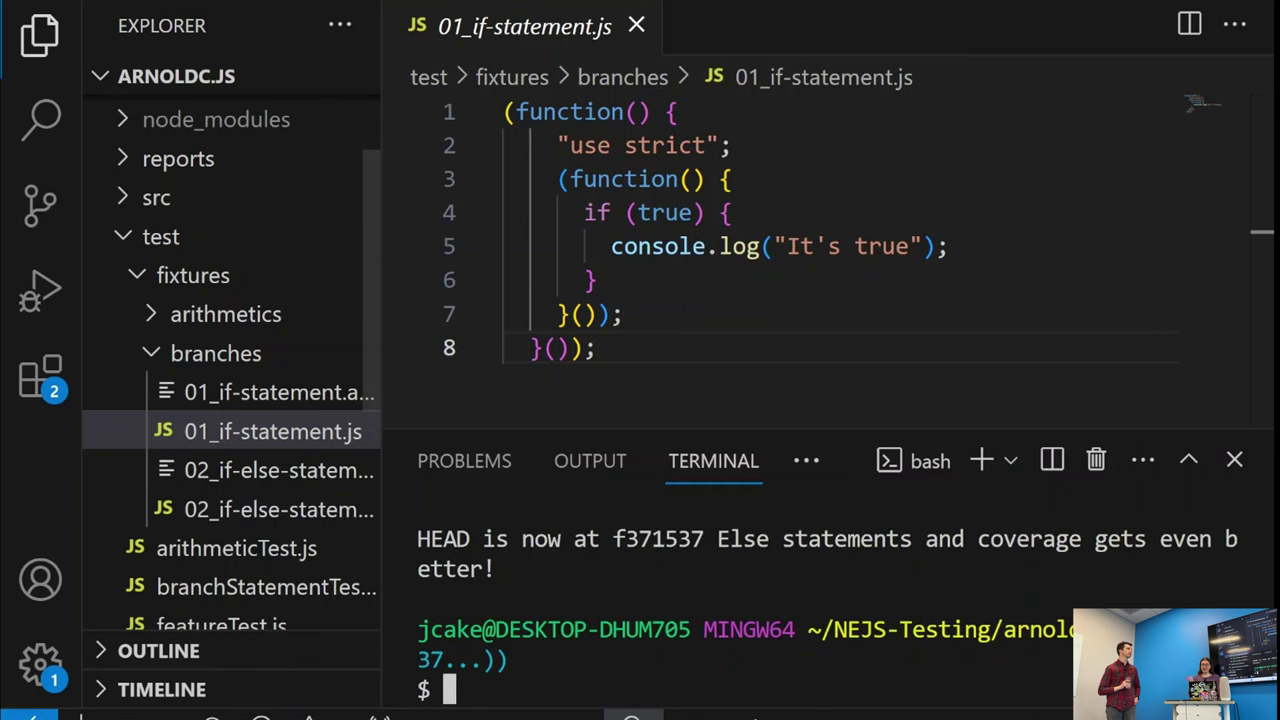
{"action": "left_click", "coordinate": [265, 474]}
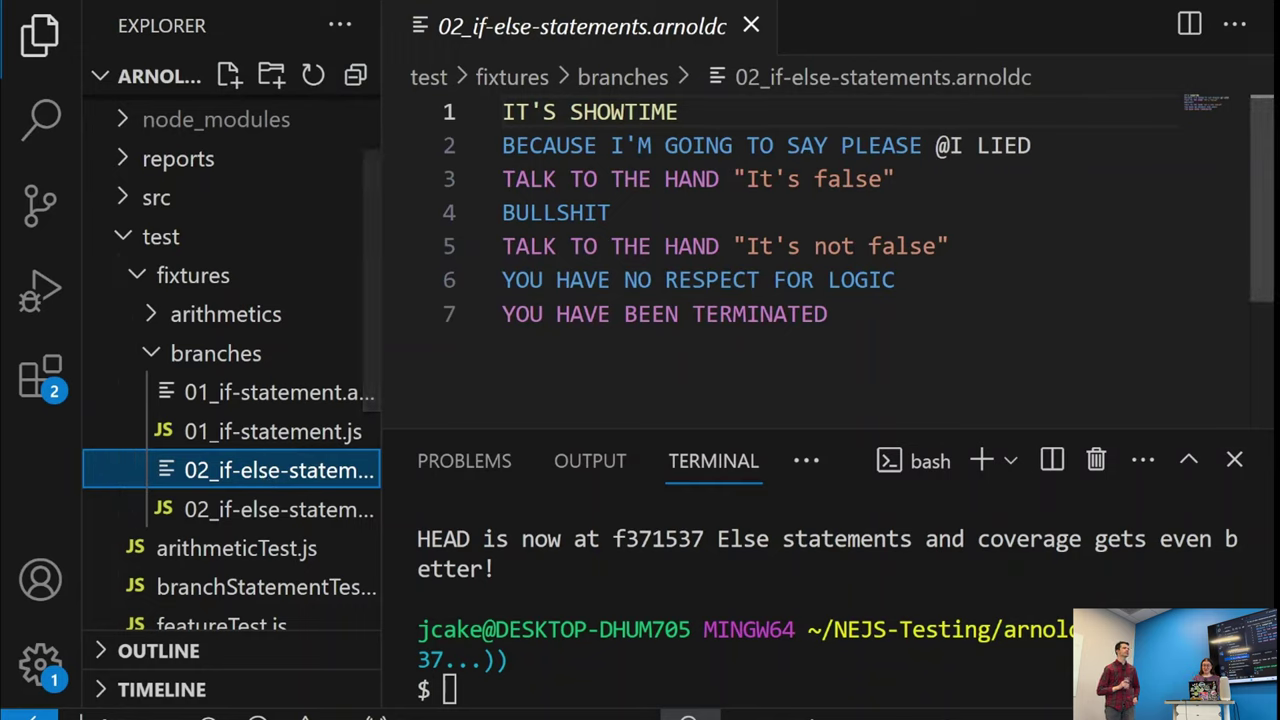
{"action": "double_click", "coordinate": [556, 212]}
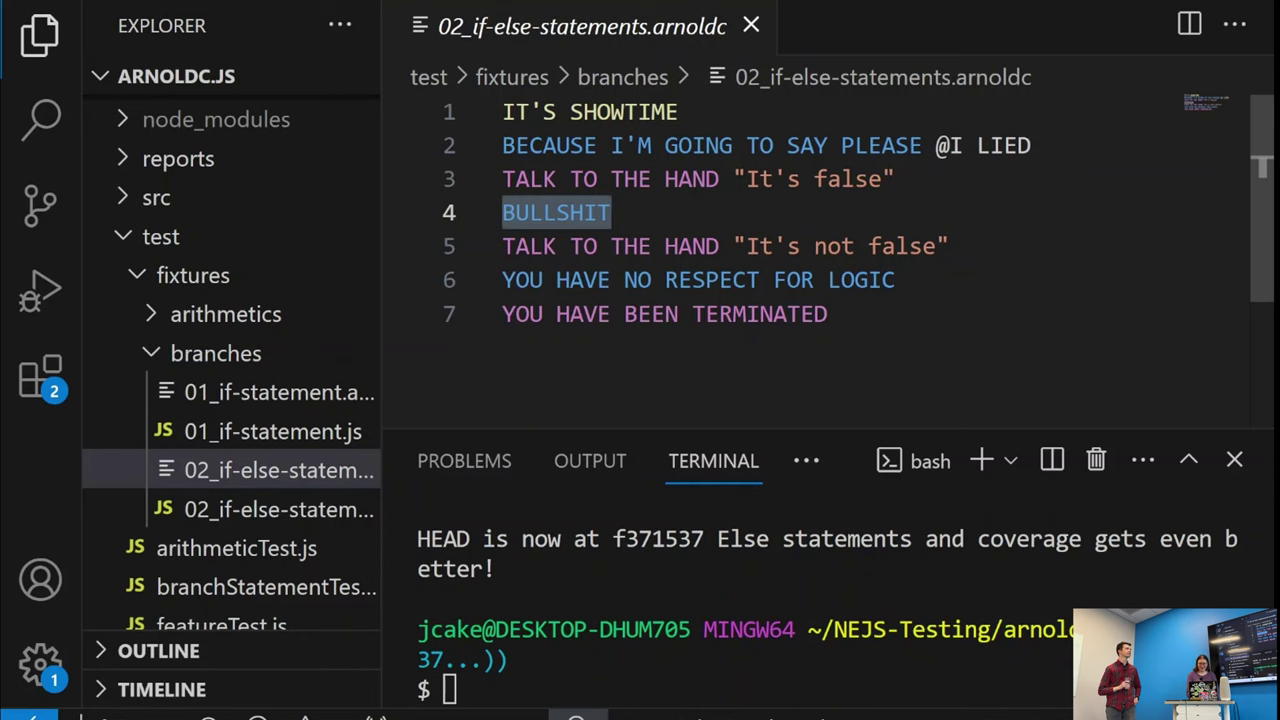
{"action": "mouse_move", "coordinate": [708, 712]}
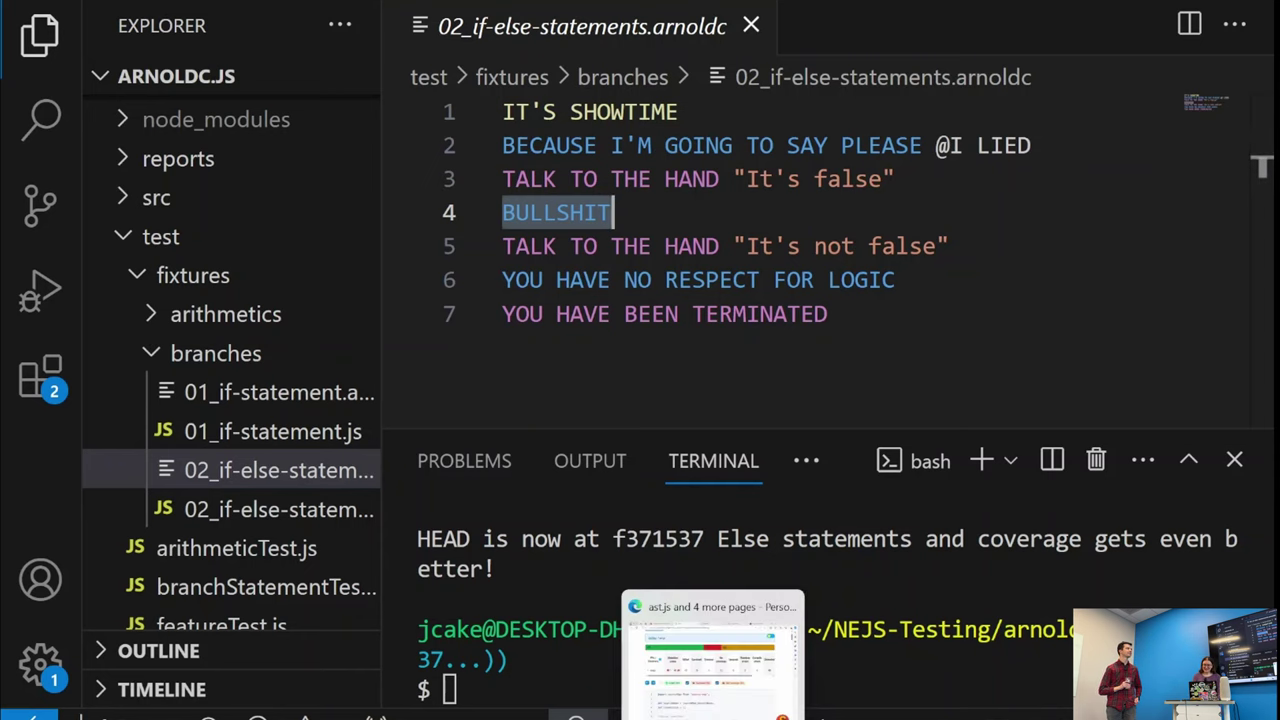
{"action": "left_click", "coordinate": [688, 693]}
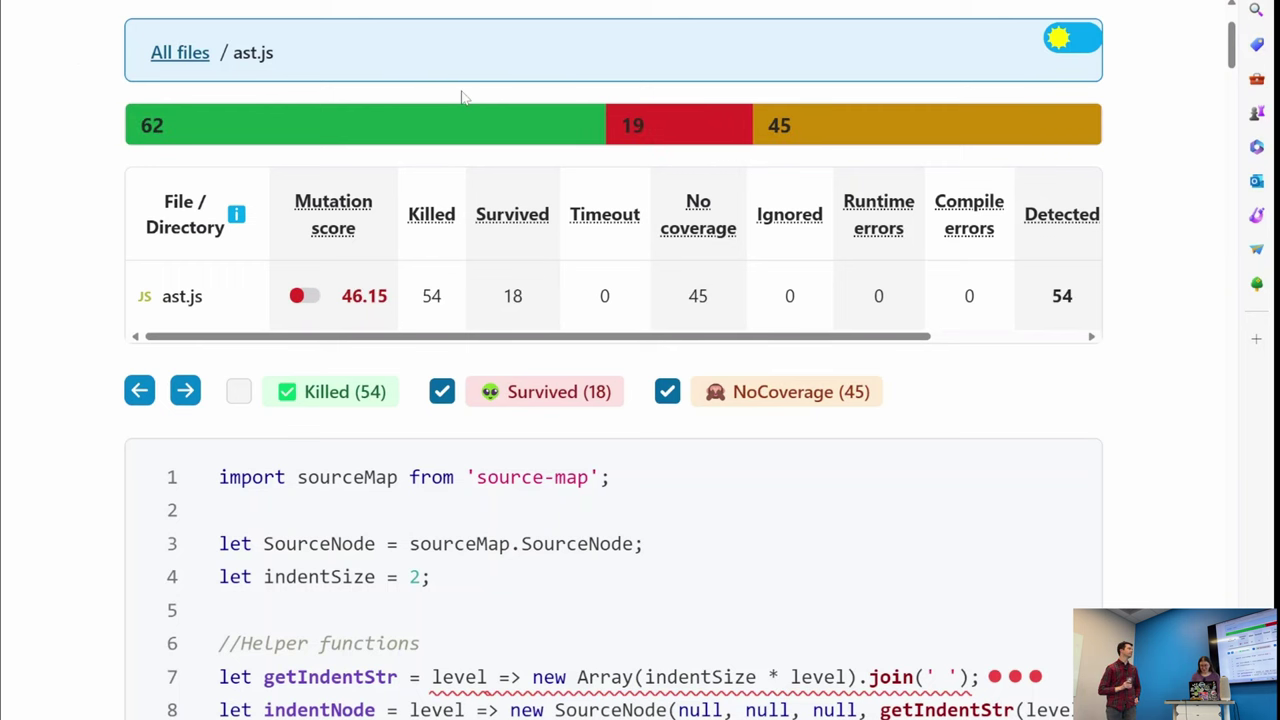
{"action": "mouse_move", "coordinate": [787, 719]}
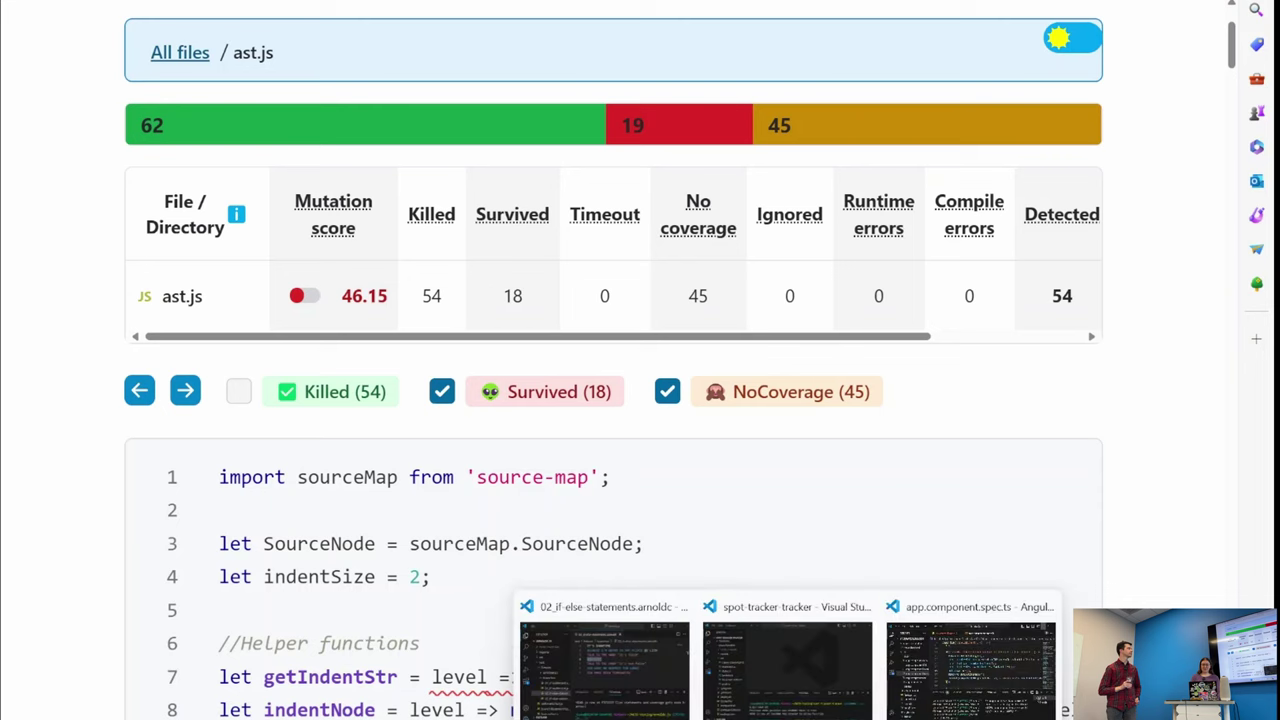
{"action": "left_click", "coordinate": [604, 662]}
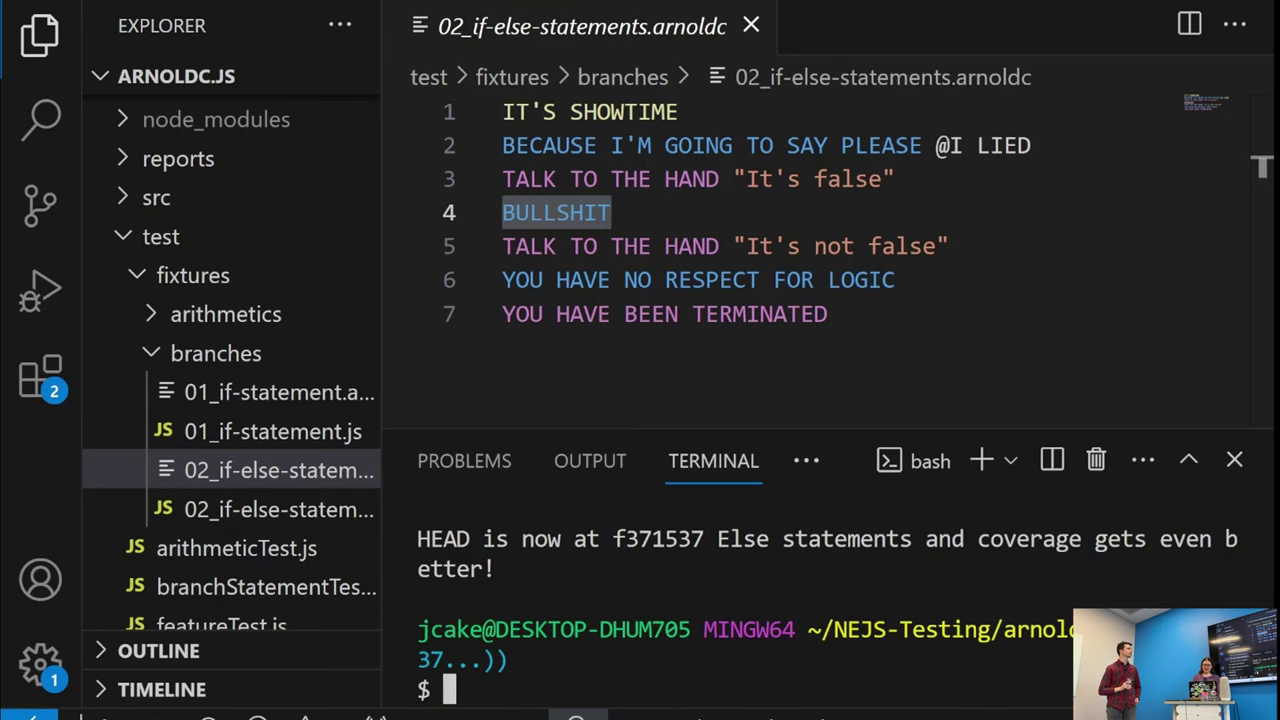
Step: Rerun git-next-ac from history to check out commit 011dc57 with the else-if fixtures
{"action": "key", "text": "Up"}
{"action": "key", "text": "Return"}
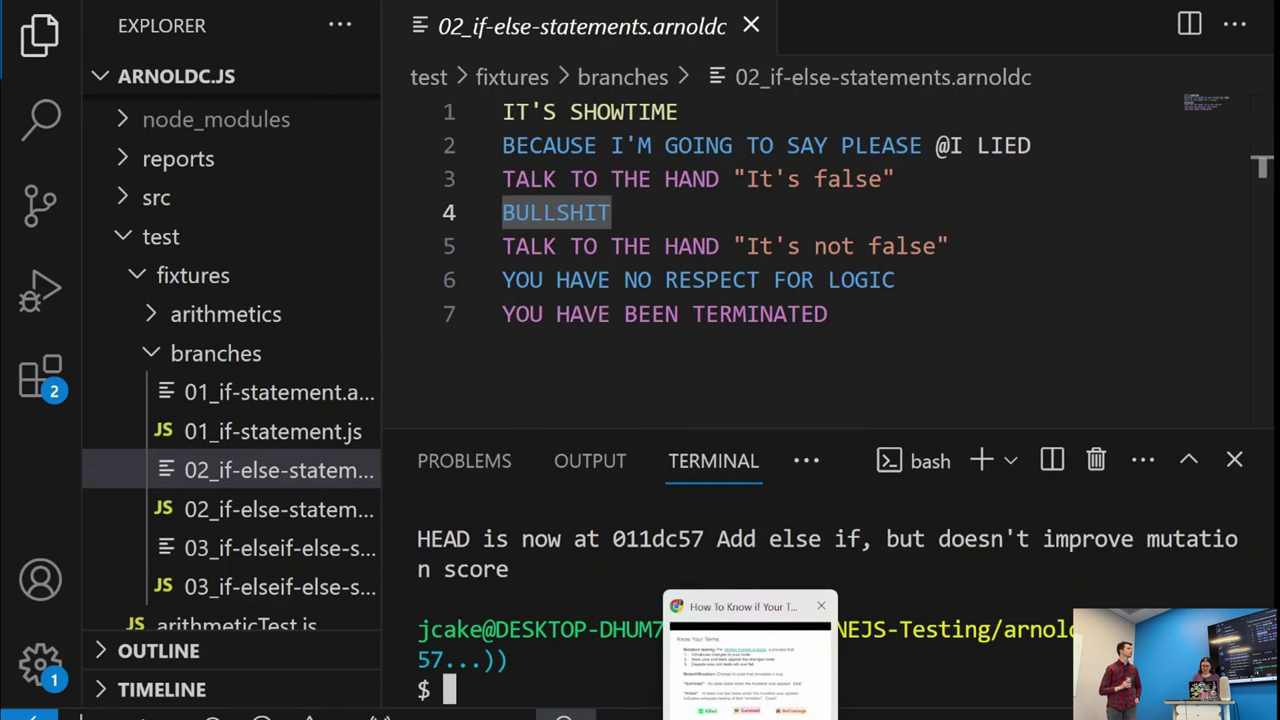
Step: Bring back the 46.15-score ast.js report and scroll down to the AssignmentExpression class
{"action": "mouse_move", "coordinate": [712, 714]}
{"action": "left_click", "coordinate": [712, 660]}
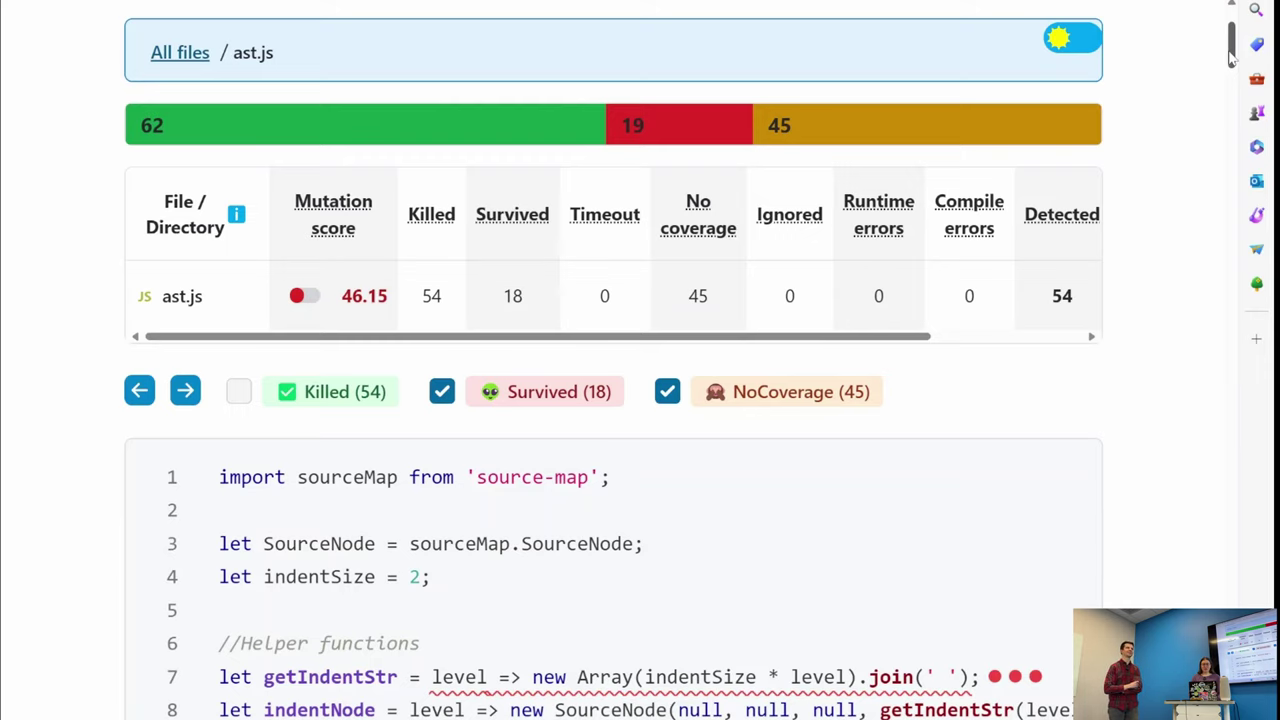
{"action": "left_click_drag", "start_coordinate": [1232, 58], "coordinate": [1233, 177]}
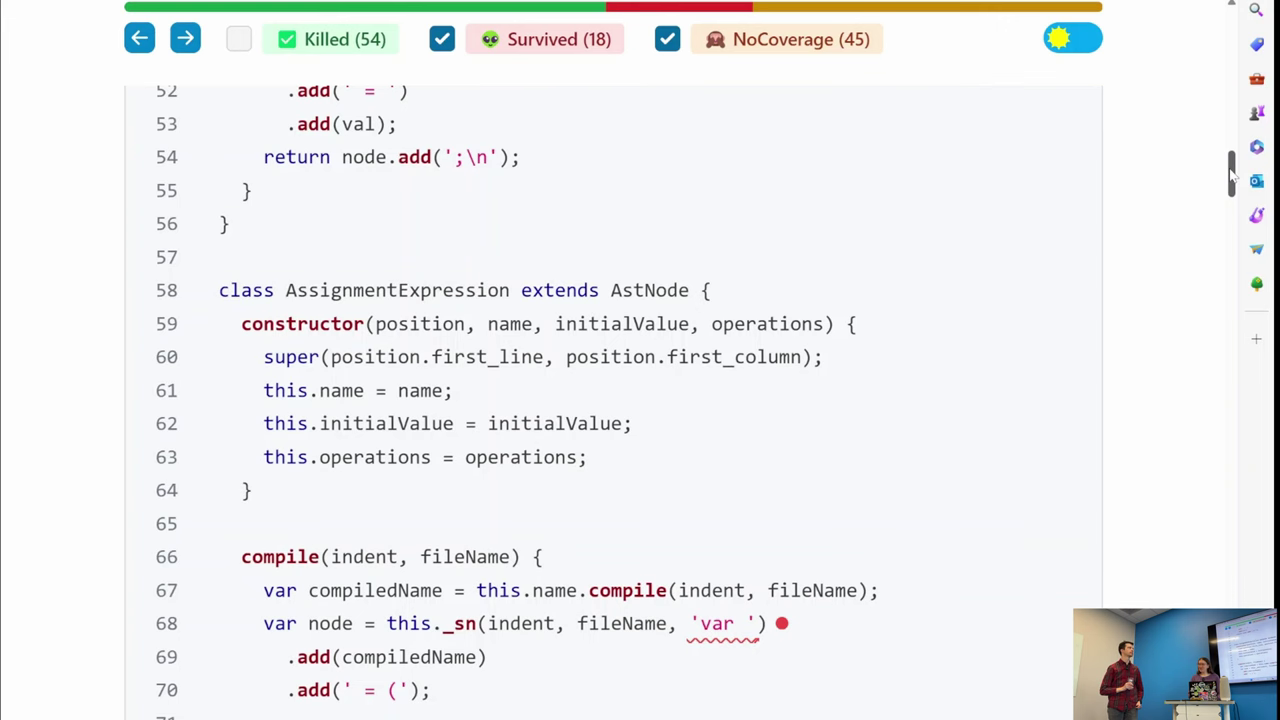
{"action": "scroll", "coordinate": [1233, 177], "scroll_direction": "down", "scroll_amount": 5}
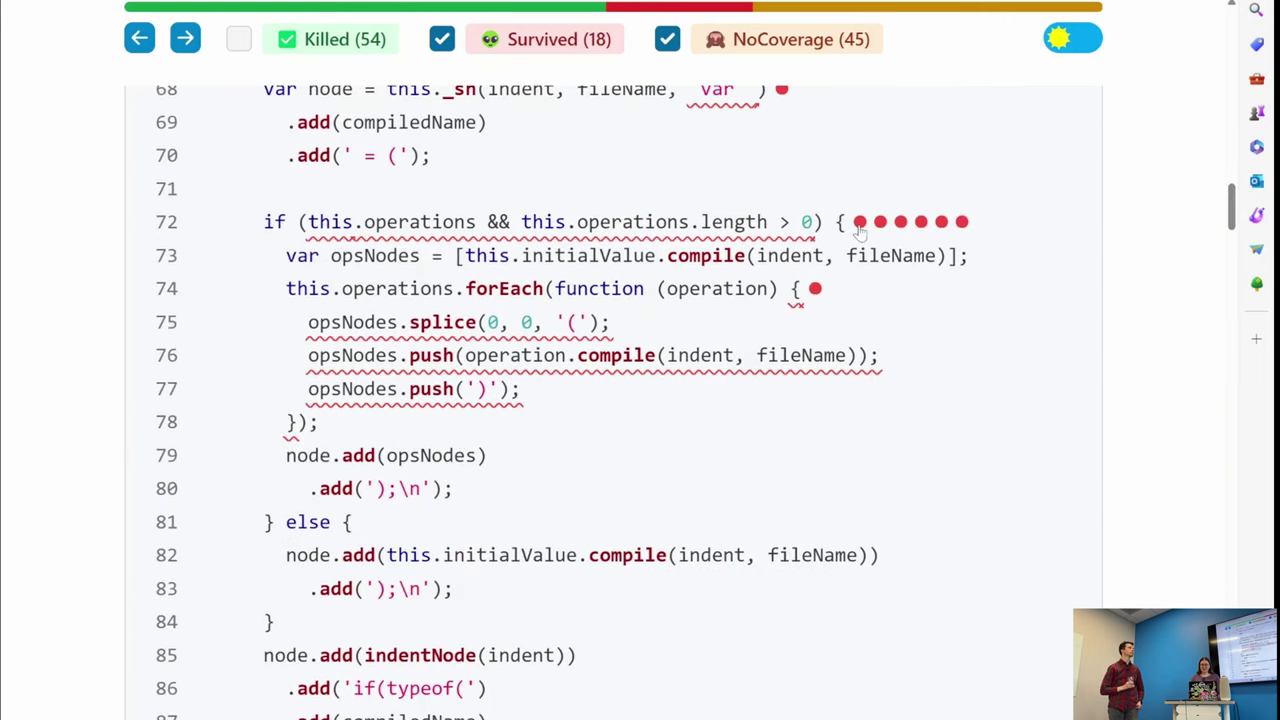
{"action": "mouse_move", "coordinate": [860, 229]}
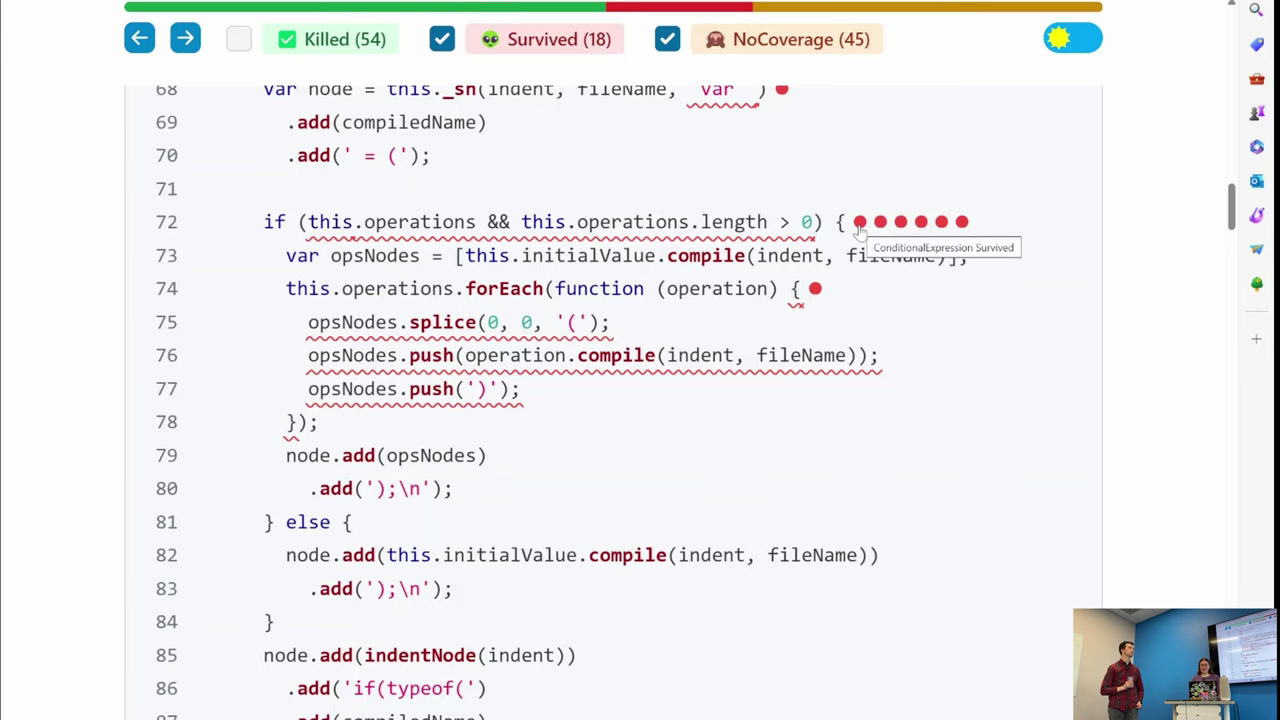
{"action": "left_click", "coordinate": [859, 224]}
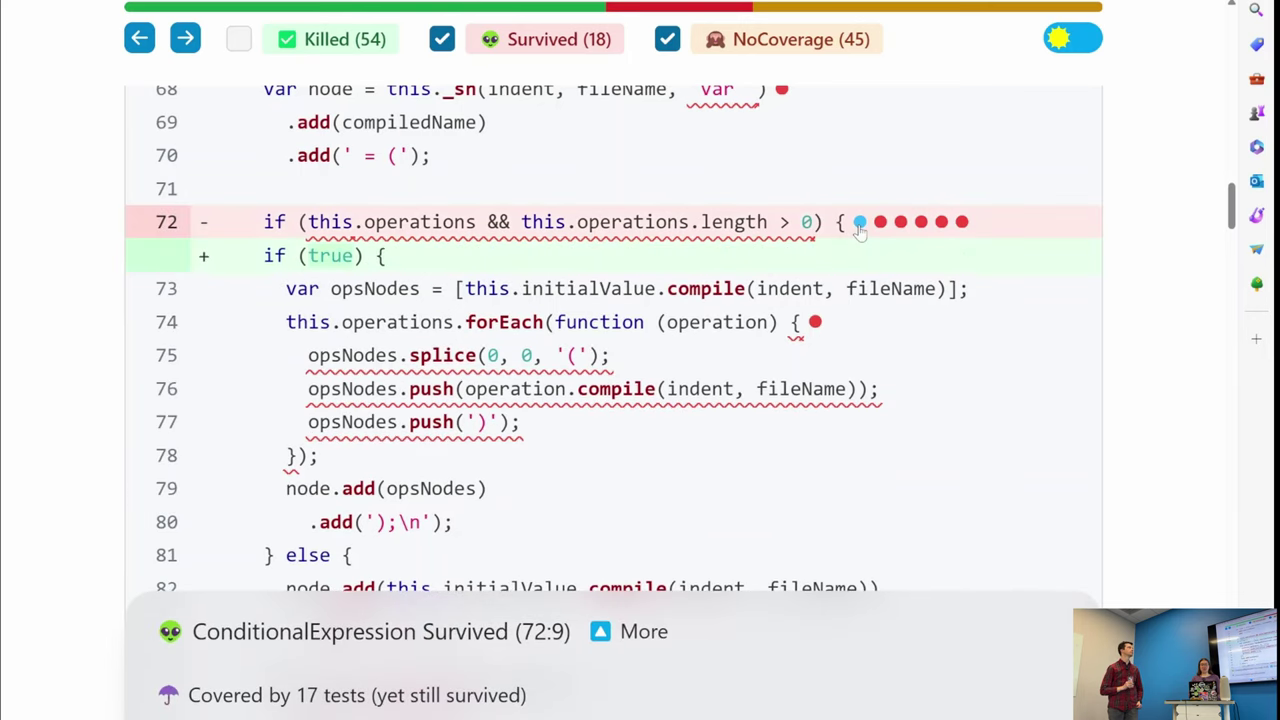
{"action": "left_click", "coordinate": [859, 224]}
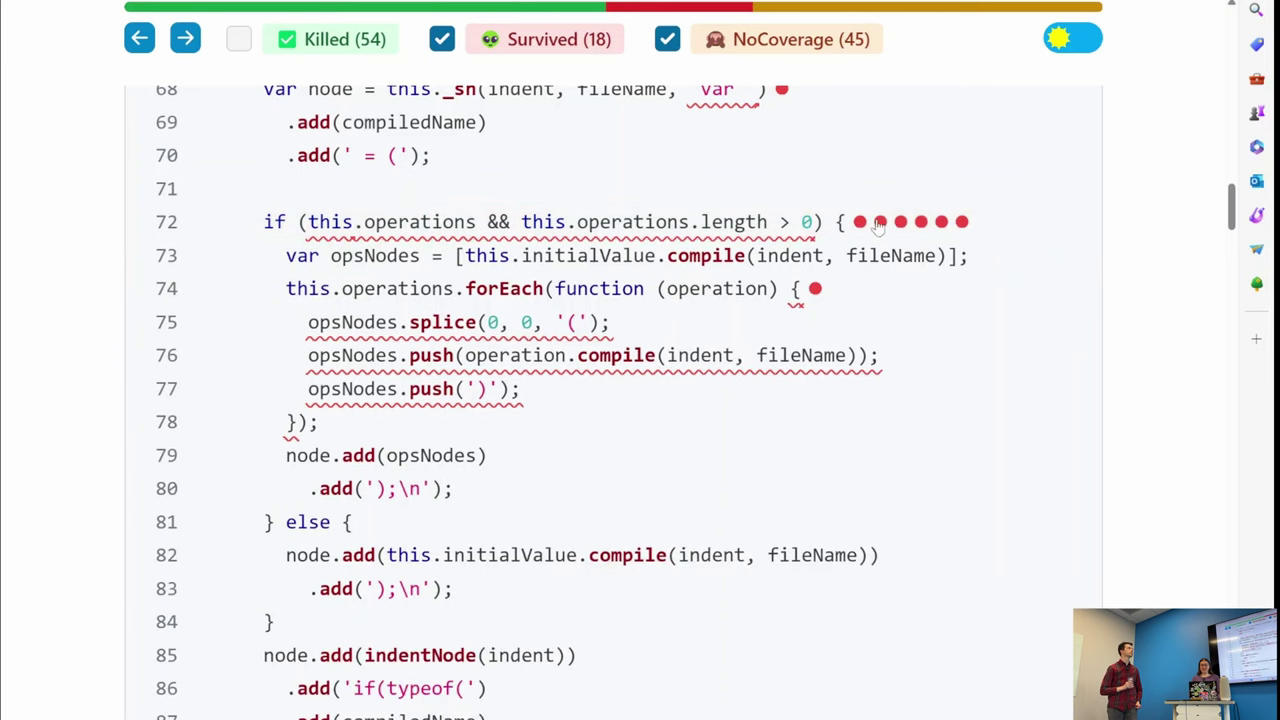
{"action": "left_click", "coordinate": [880, 223]}
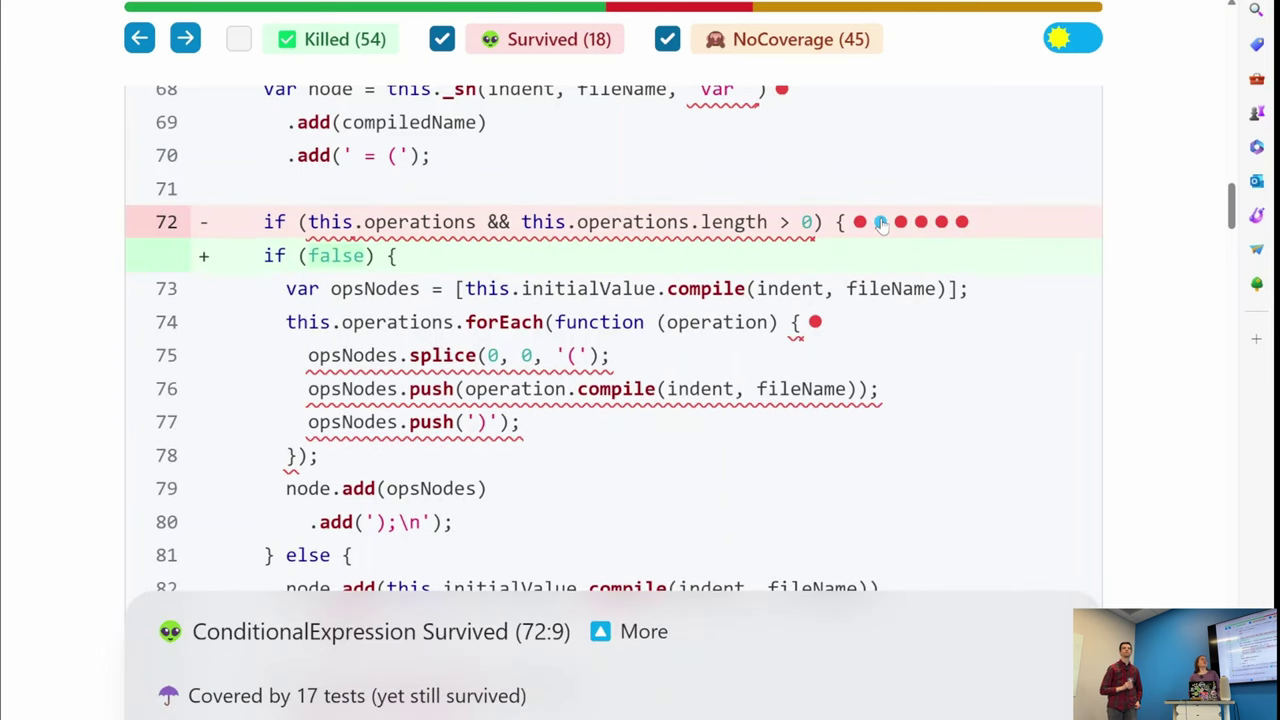
{"action": "left_click", "coordinate": [880, 223]}
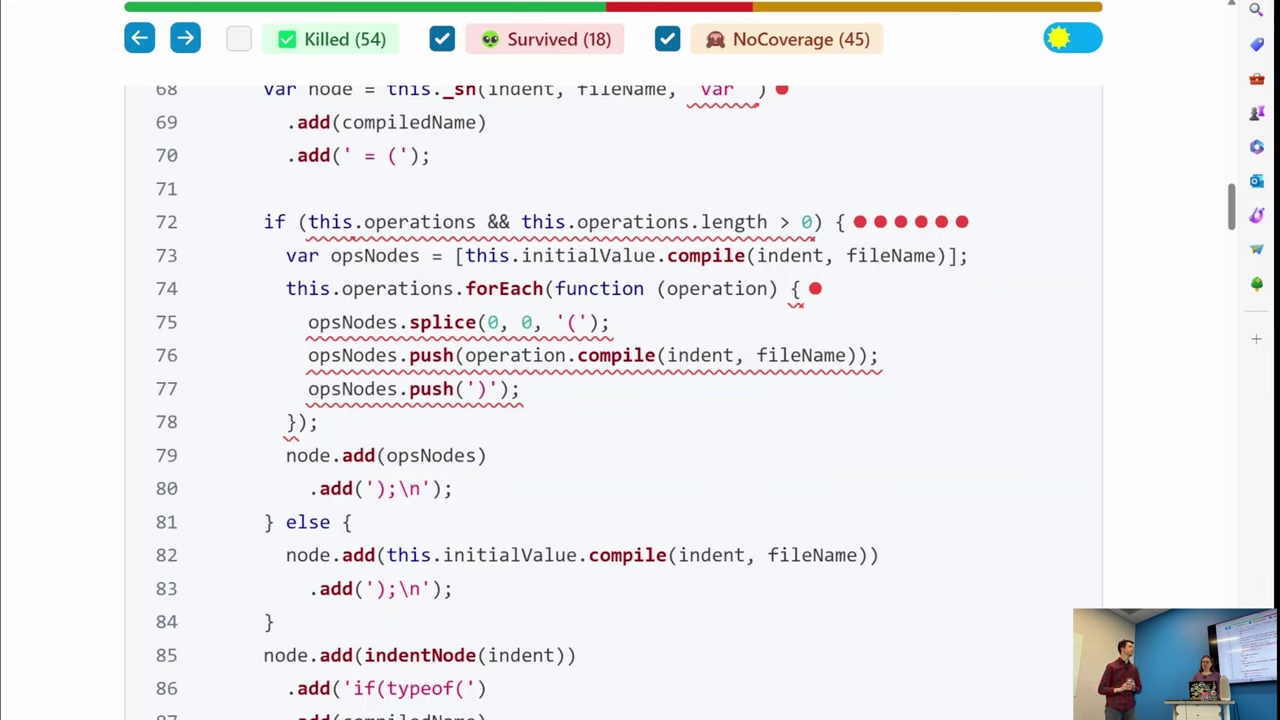
Step: Run git-next-ac to check out commit e6b6f7c, 'Prep to test source maps'
{"action": "mouse_move", "coordinate": [788, 719]}
{"action": "left_click", "coordinate": [636, 678]}
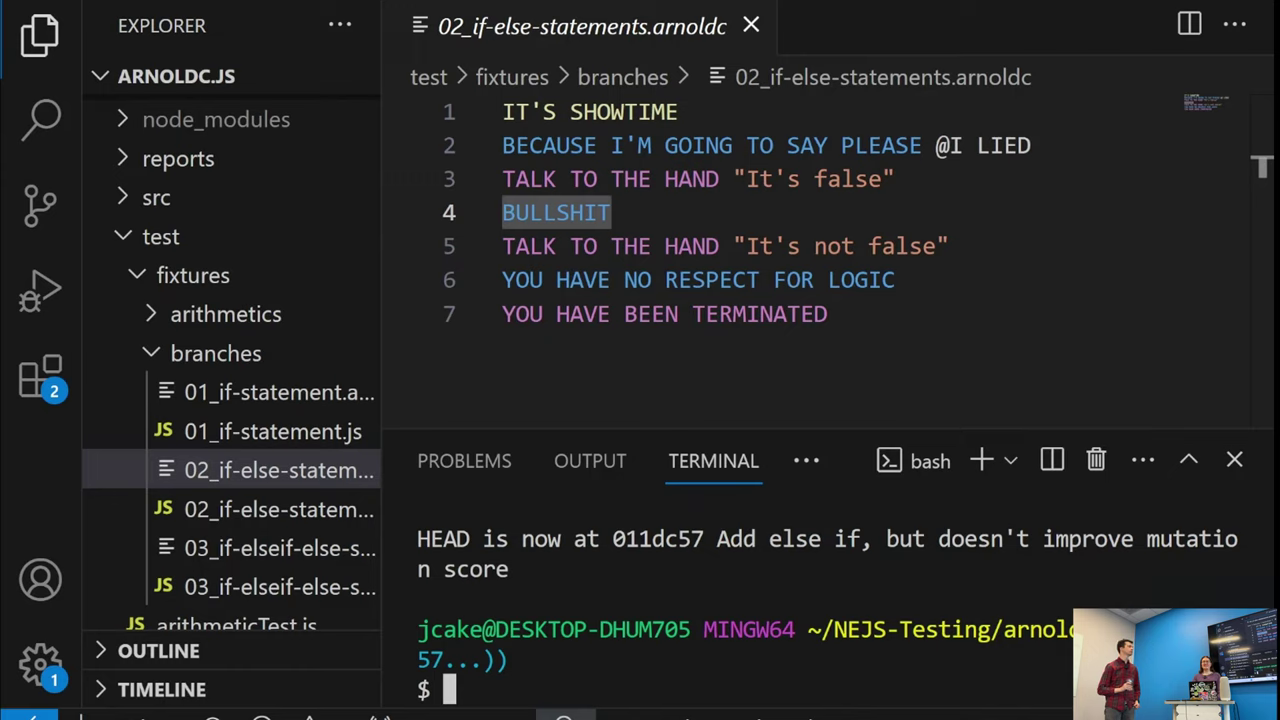
{"action": "type", "text": "git-next-ac"}
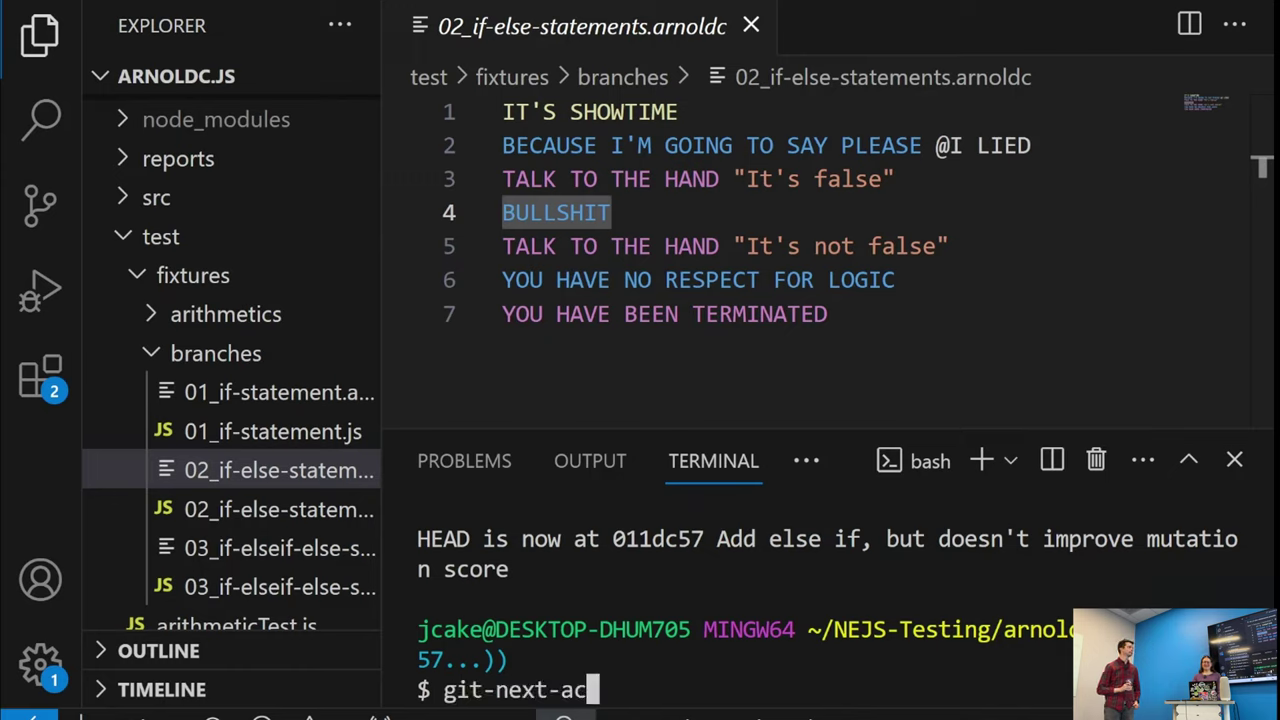
{"action": "key", "text": "Return"}
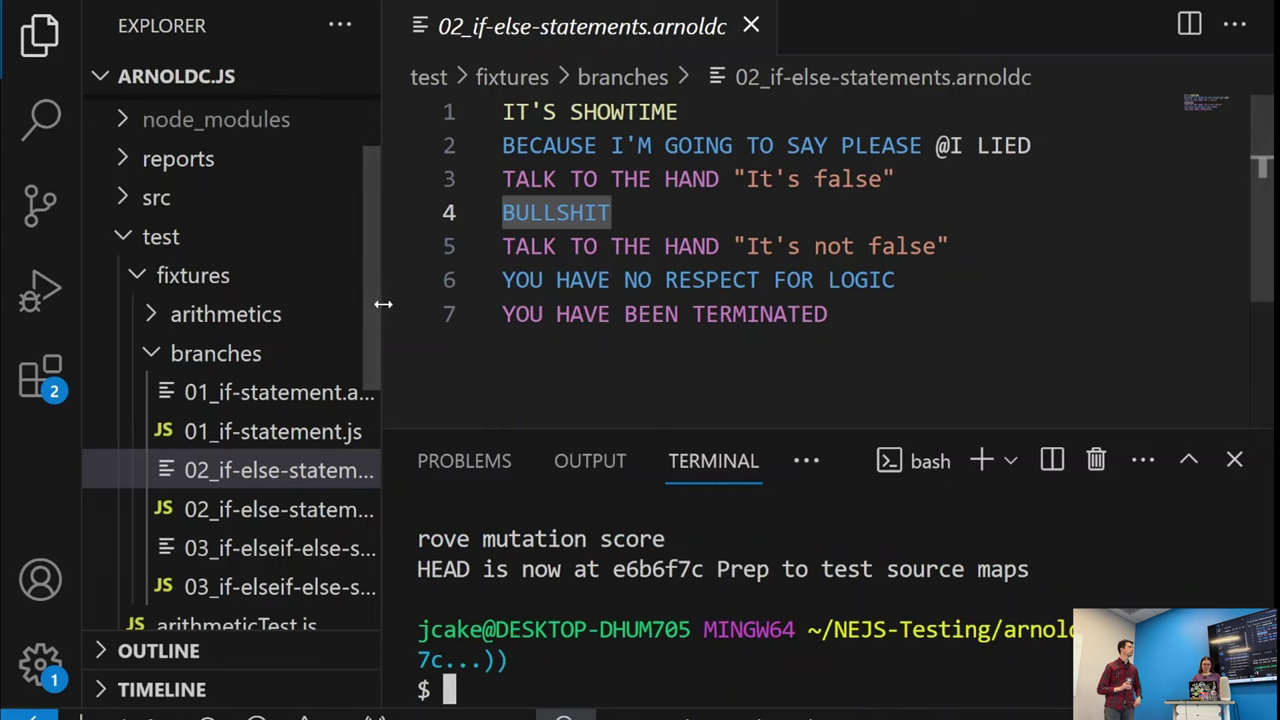
Step: Open utils.js and read through getCode's toStringWithSourceMap call
{"action": "left_click_drag", "start_coordinate": [371, 294], "coordinate": [367, 473]}
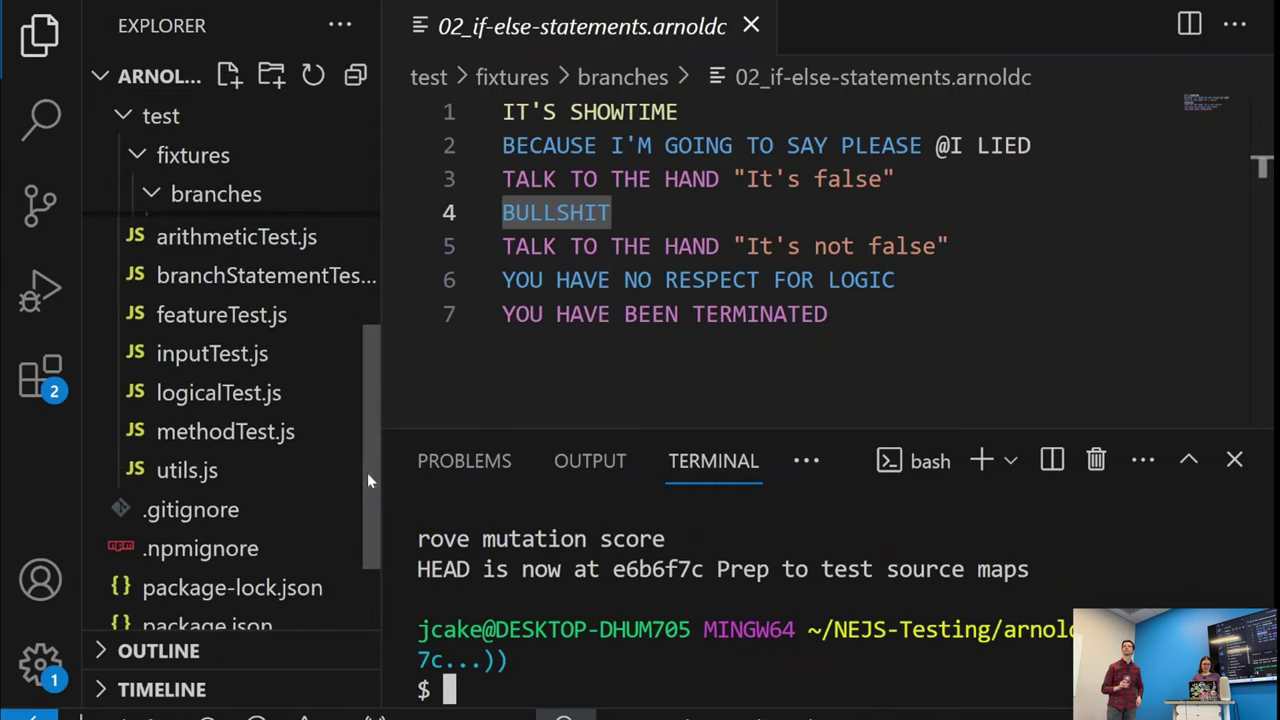
{"action": "left_click", "coordinate": [187, 470]}
{"action": "scroll", "coordinate": [1265, 188], "scroll_direction": "down", "scroll_amount": 2}
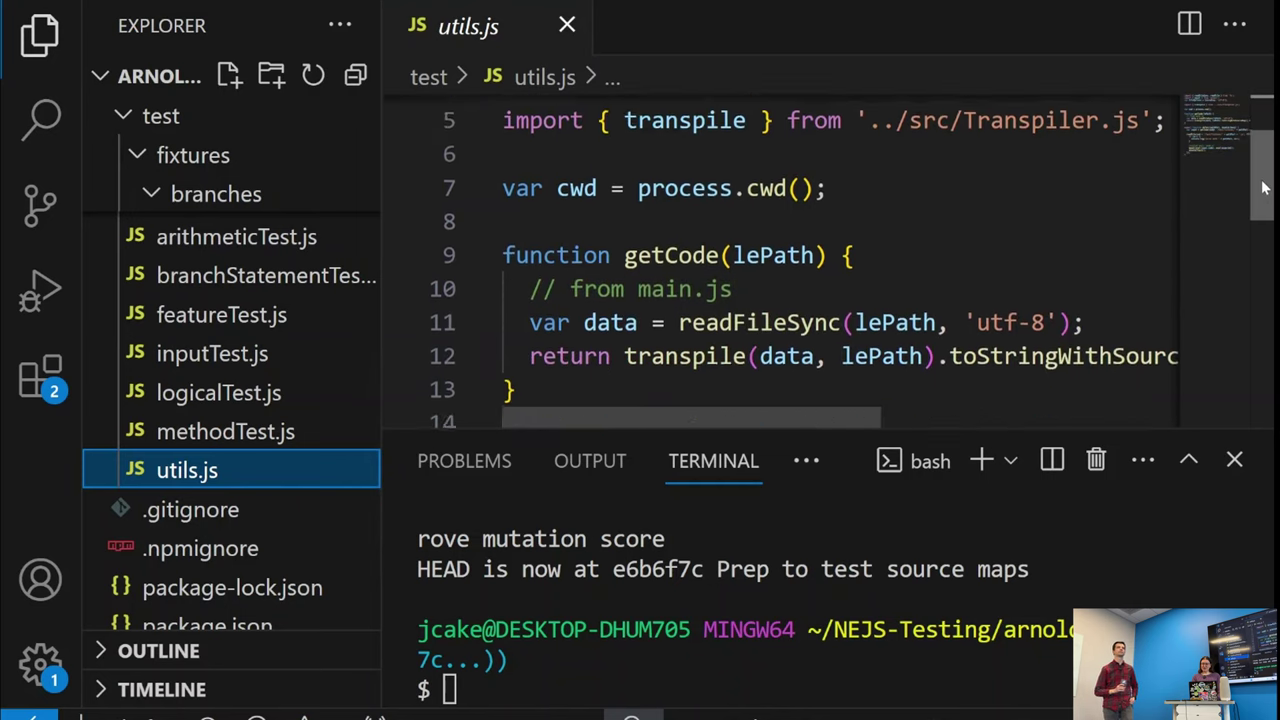
{"action": "scroll", "coordinate": [1265, 188], "scroll_direction": "down", "scroll_amount": 2}
{"action": "scroll", "coordinate": [880, 425], "scroll_direction": "right", "scroll_amount": 2}
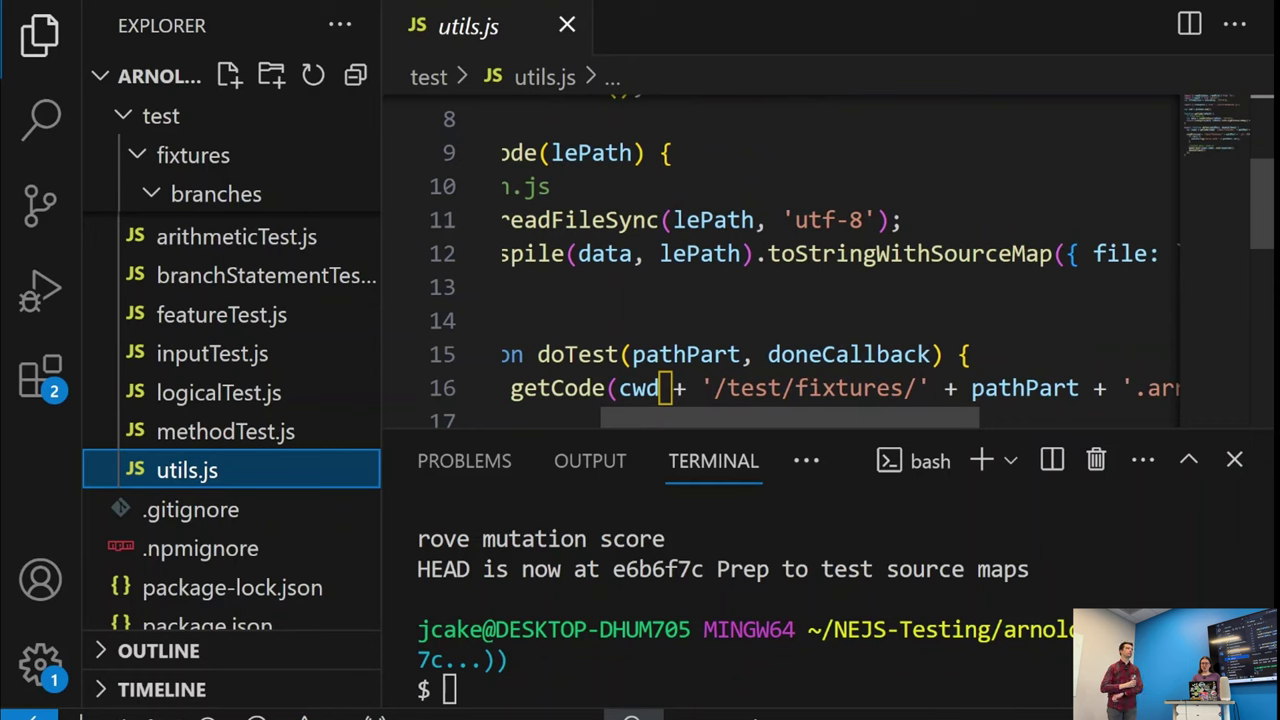
{"action": "scroll", "coordinate": [668, 423], "scroll_direction": "left", "scroll_amount": 2}
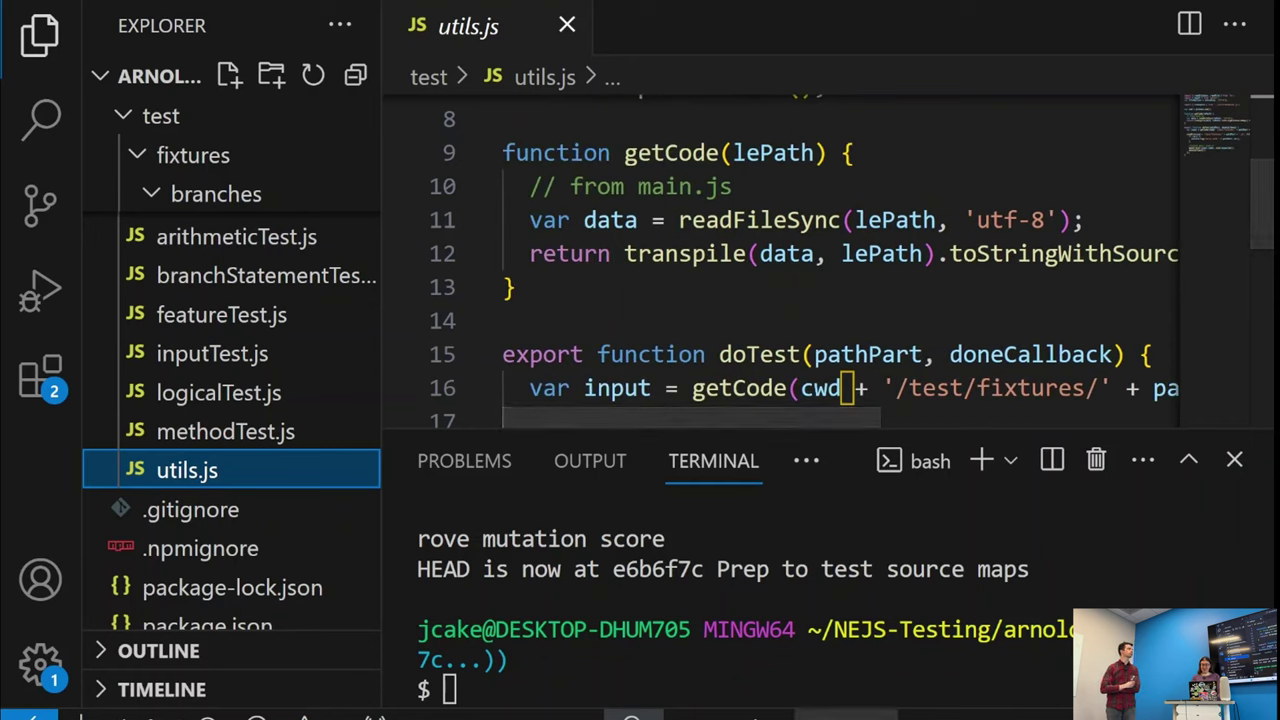
{"action": "mouse_move", "coordinate": [720, 712]}
{"action": "left_click", "coordinate": [712, 672]}
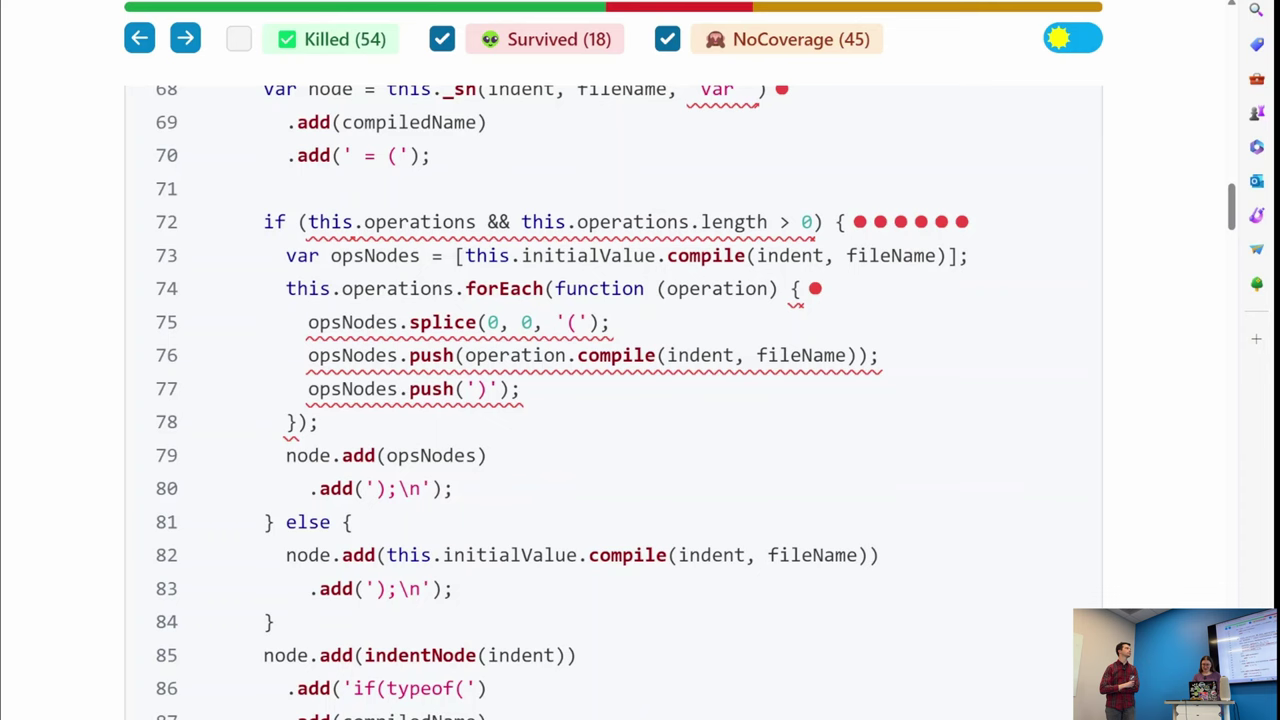
Step: Check out commit e56e4bc, review utils.js's input.map assertion, and return to the Stryker report
{"action": "mouse_move", "coordinate": [789, 712]}
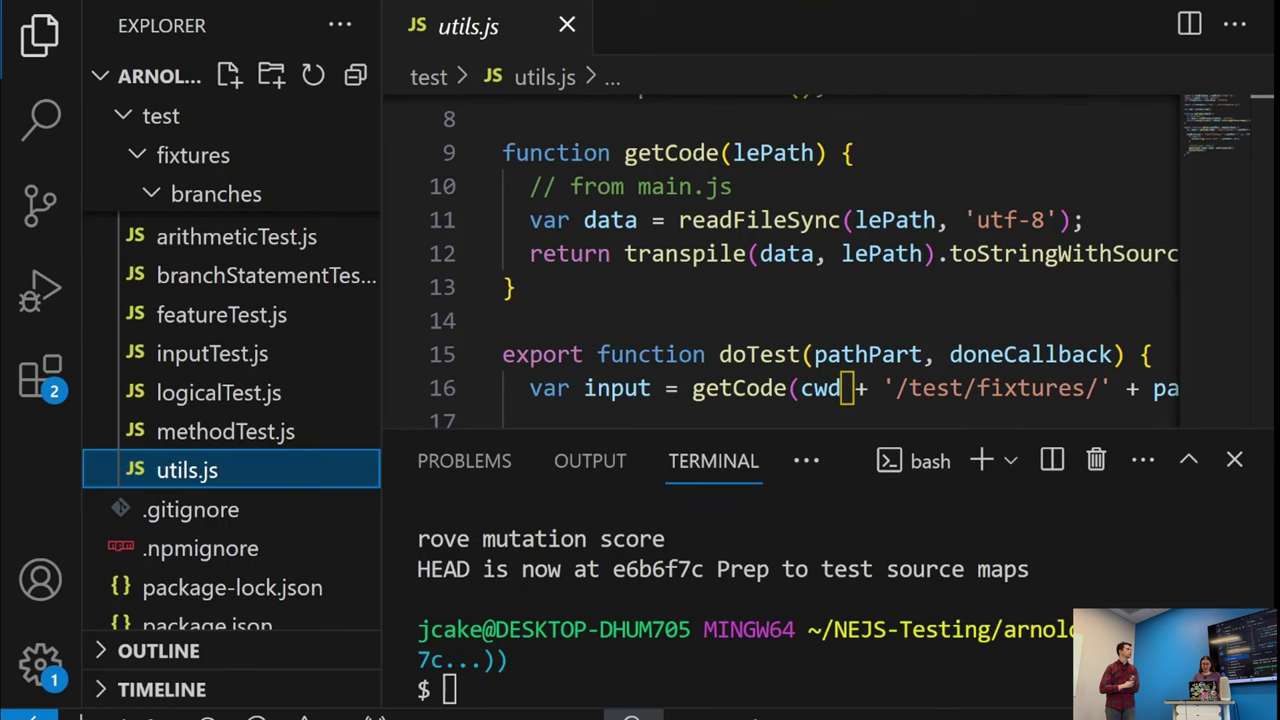
{"action": "left_click", "coordinate": [605, 668]}
{"action": "key", "text": "Up"}
{"action": "key", "text": "Return"}
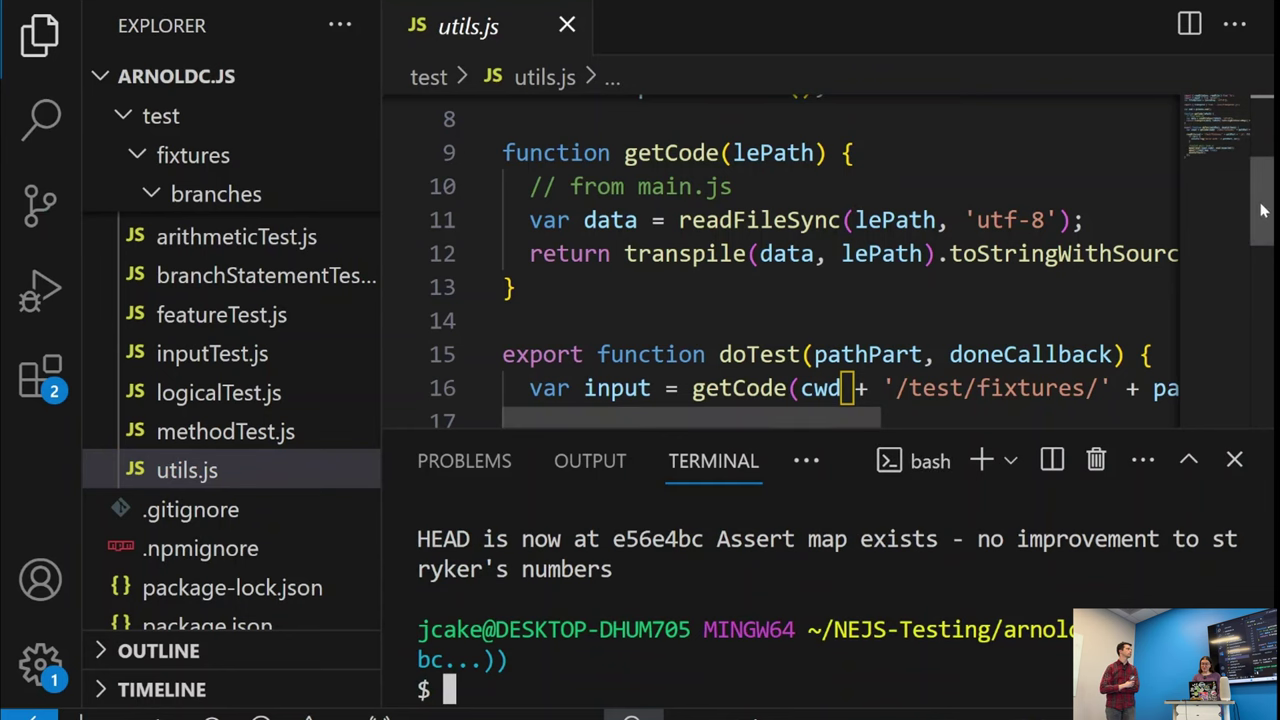
{"action": "left_click_drag", "start_coordinate": [1262, 212], "coordinate": [1265, 325]}
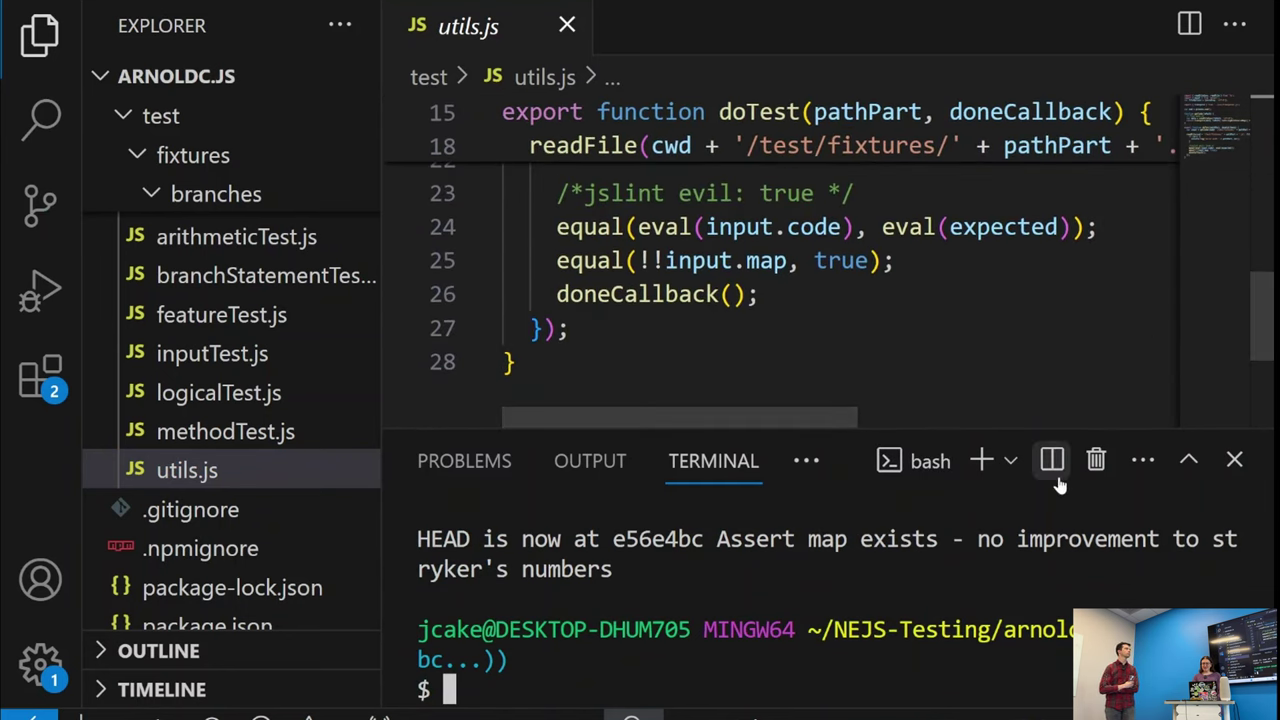
{"action": "mouse_move", "coordinate": [712, 716]}
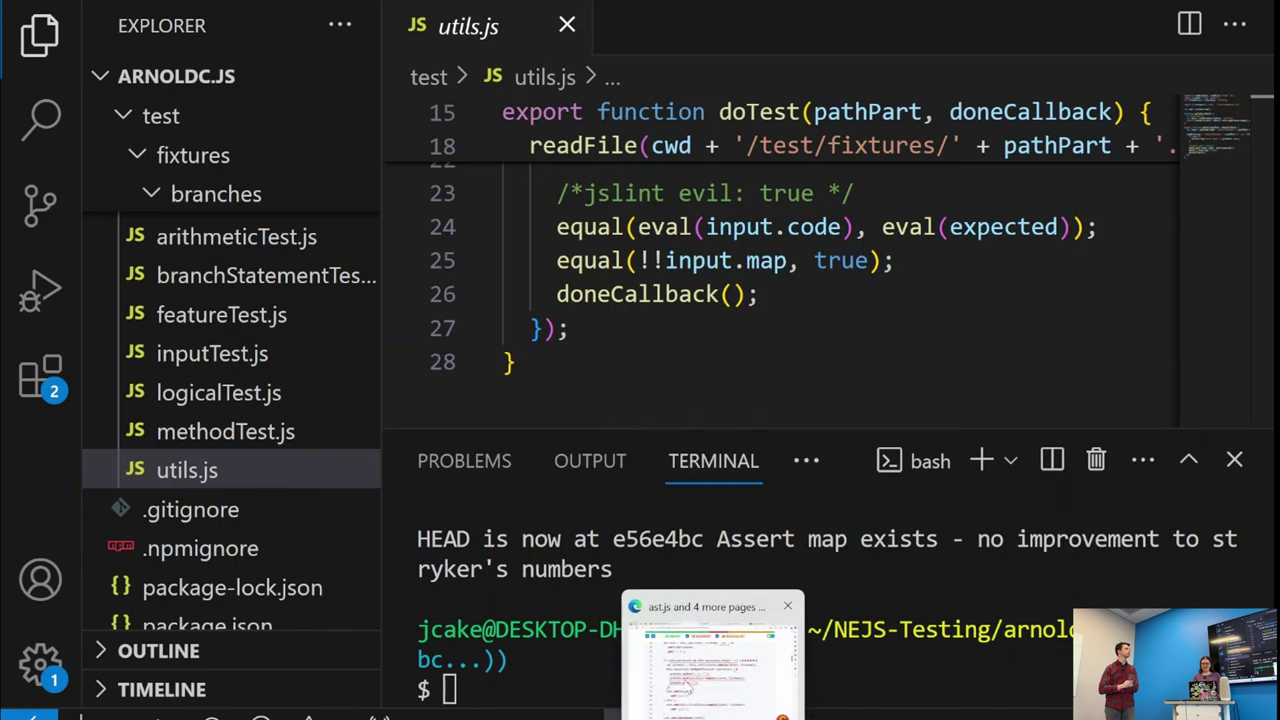
{"action": "left_click", "coordinate": [693, 690]}
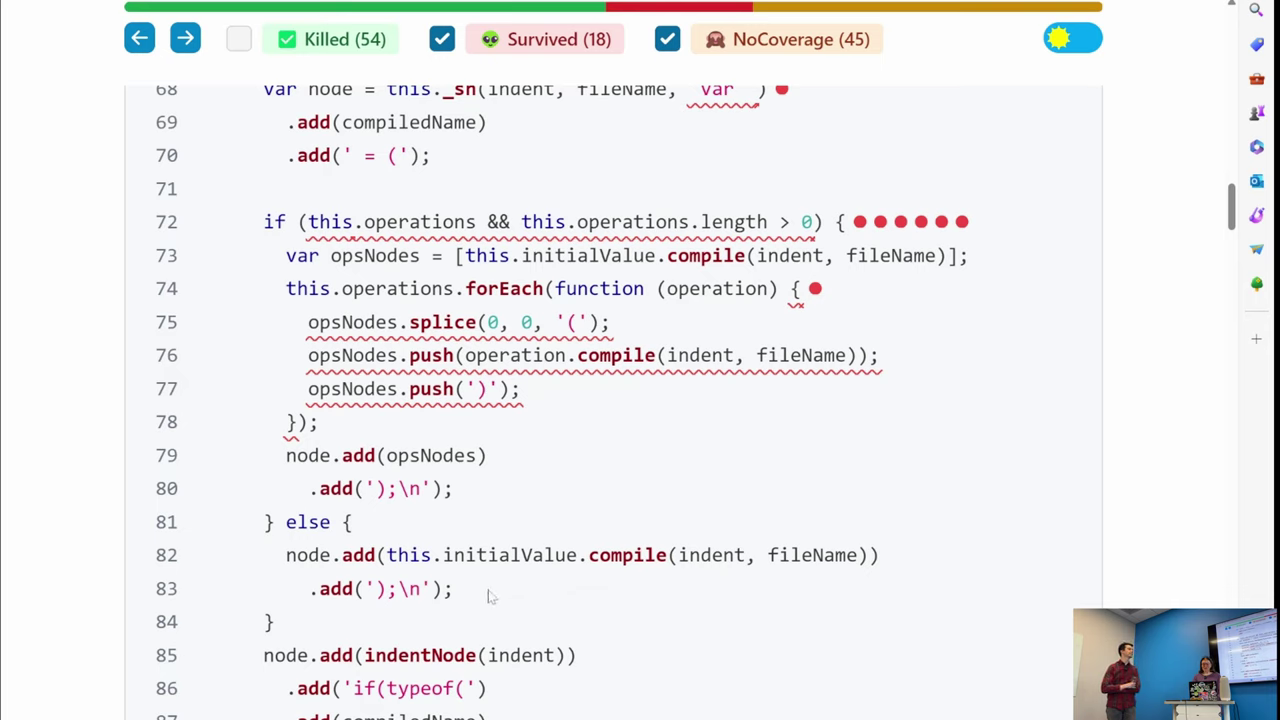
Step: Run git-next-ac in the arnoldc.js project to check out the next commit
{"action": "mouse_move", "coordinate": [787, 716]}
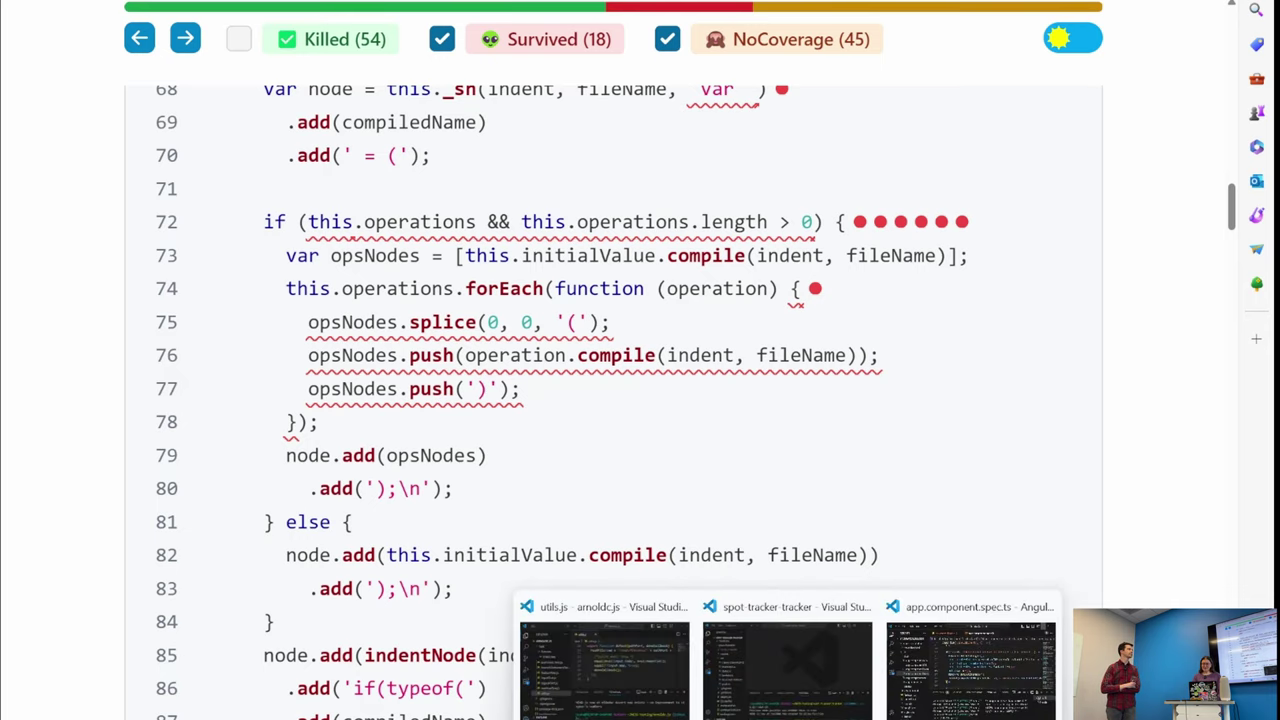
{"action": "left_click", "coordinate": [643, 677]}
{"action": "type", "text": "git-next-ac"}
{"action": "key", "text": "Return"}
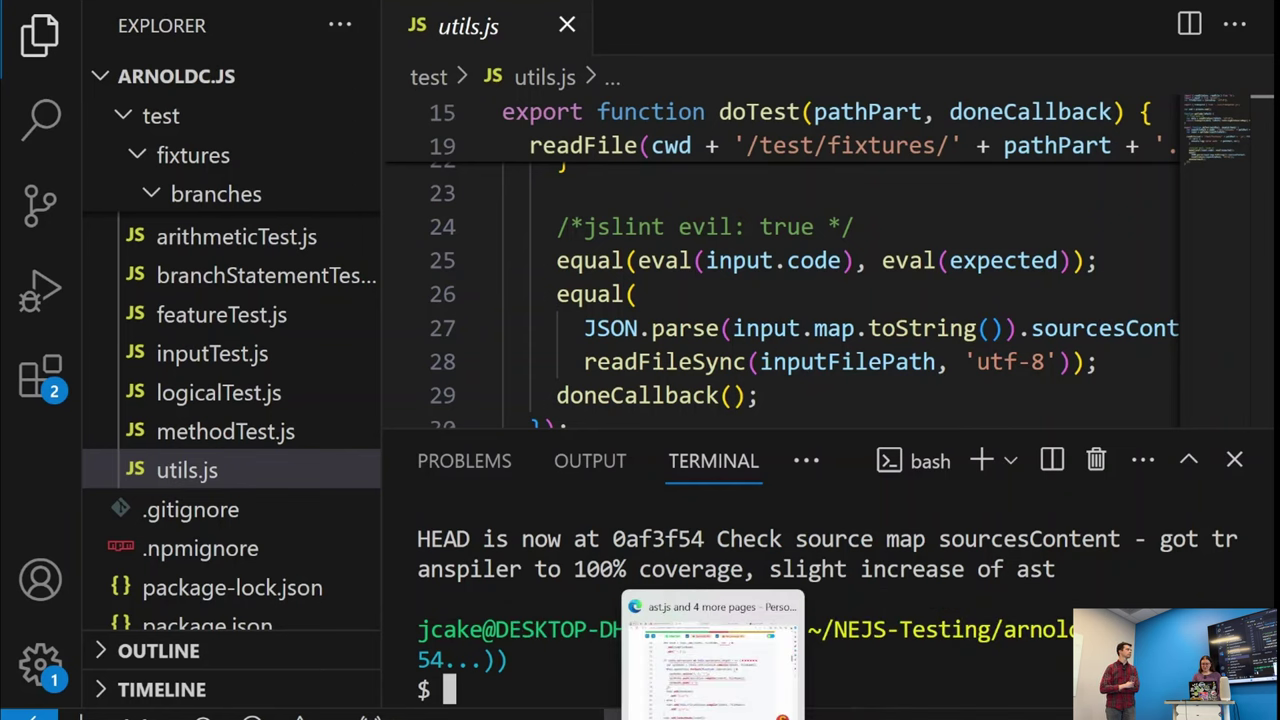
Step: Reload the ast.js report to show 47.01 with 55 killed and 17 survived
{"action": "left_click", "coordinate": [718, 636]}
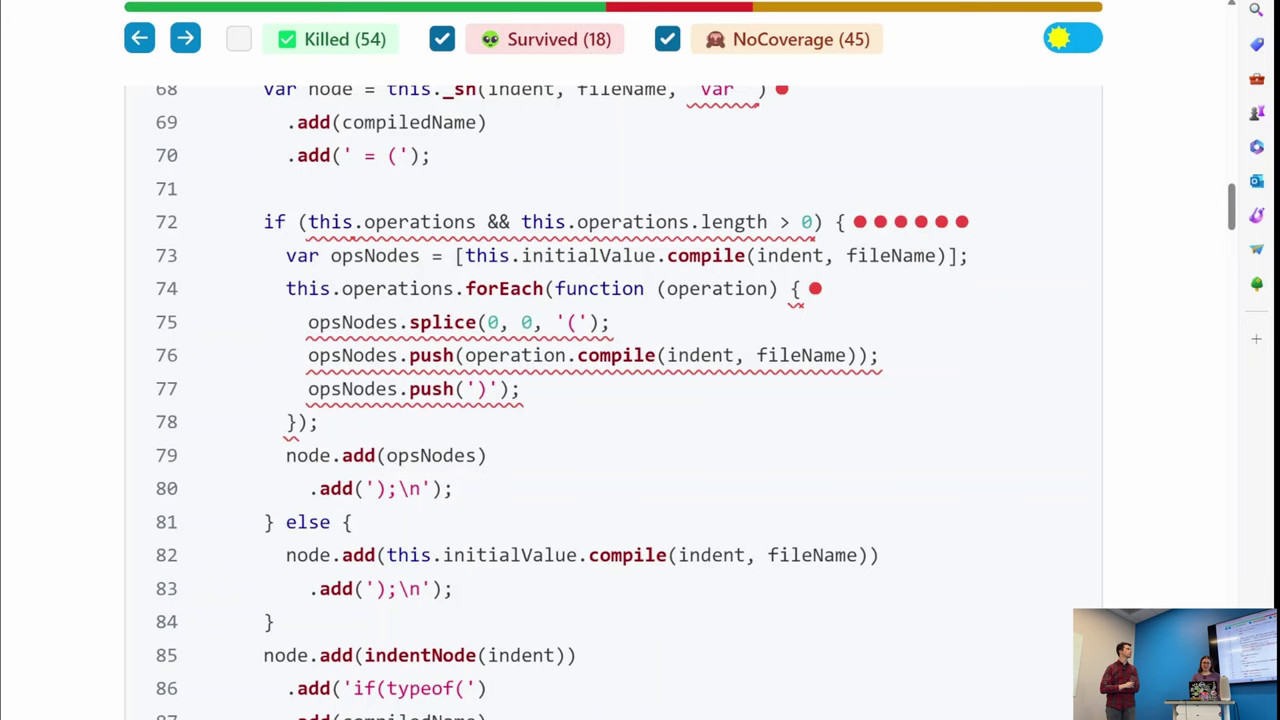
{"action": "key", "text": "F5"}
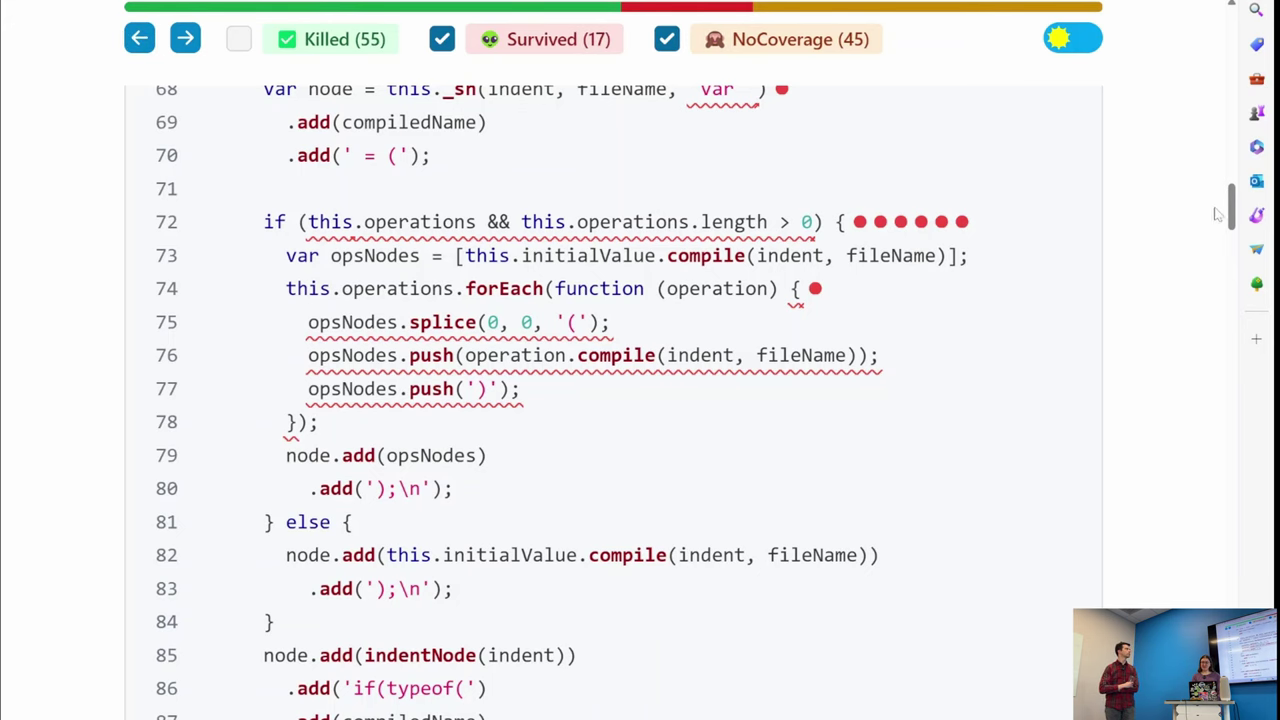
{"action": "left_click_drag", "start_coordinate": [1234, 216], "coordinate": [1234, 40]}
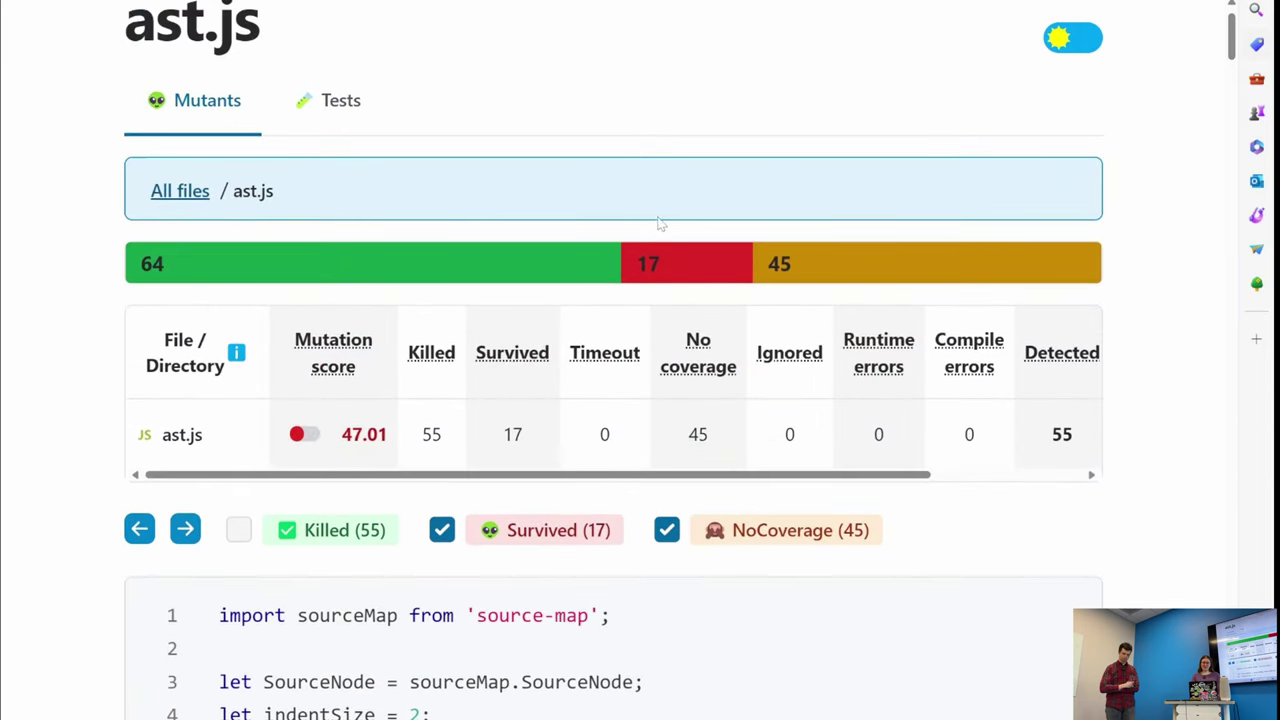
{"action": "left_click", "coordinate": [180, 191]}
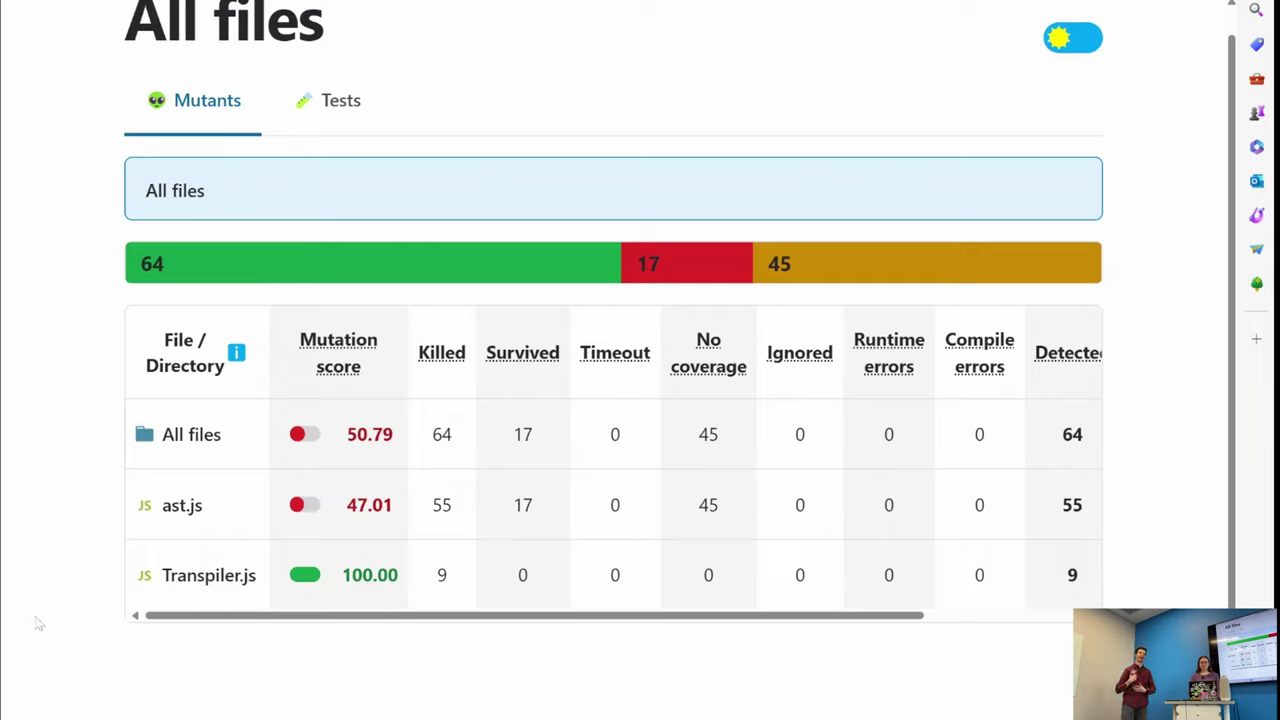
{"action": "left_click", "coordinate": [185, 518]}
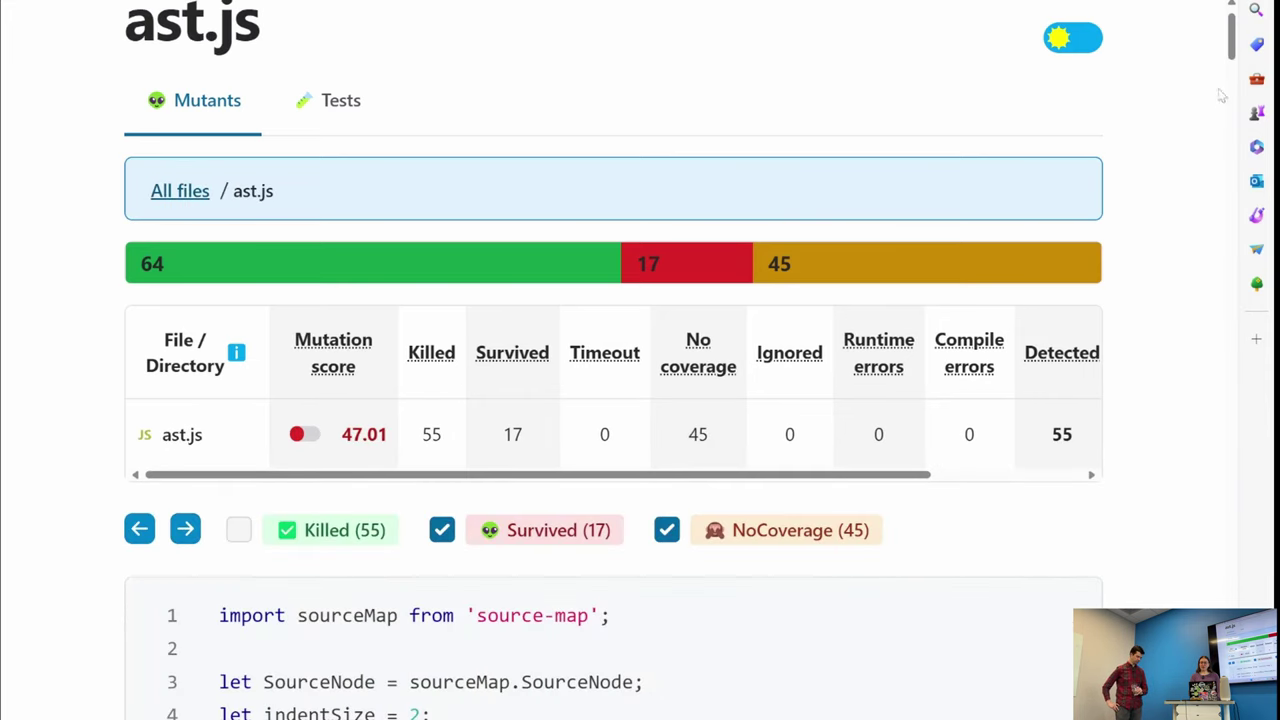
{"action": "scroll", "coordinate": [1232, 70], "scroll_direction": "down", "scroll_amount": 3}
{"action": "scroll", "coordinate": [1232, 70], "scroll_direction": "down", "scroll_amount": 1}
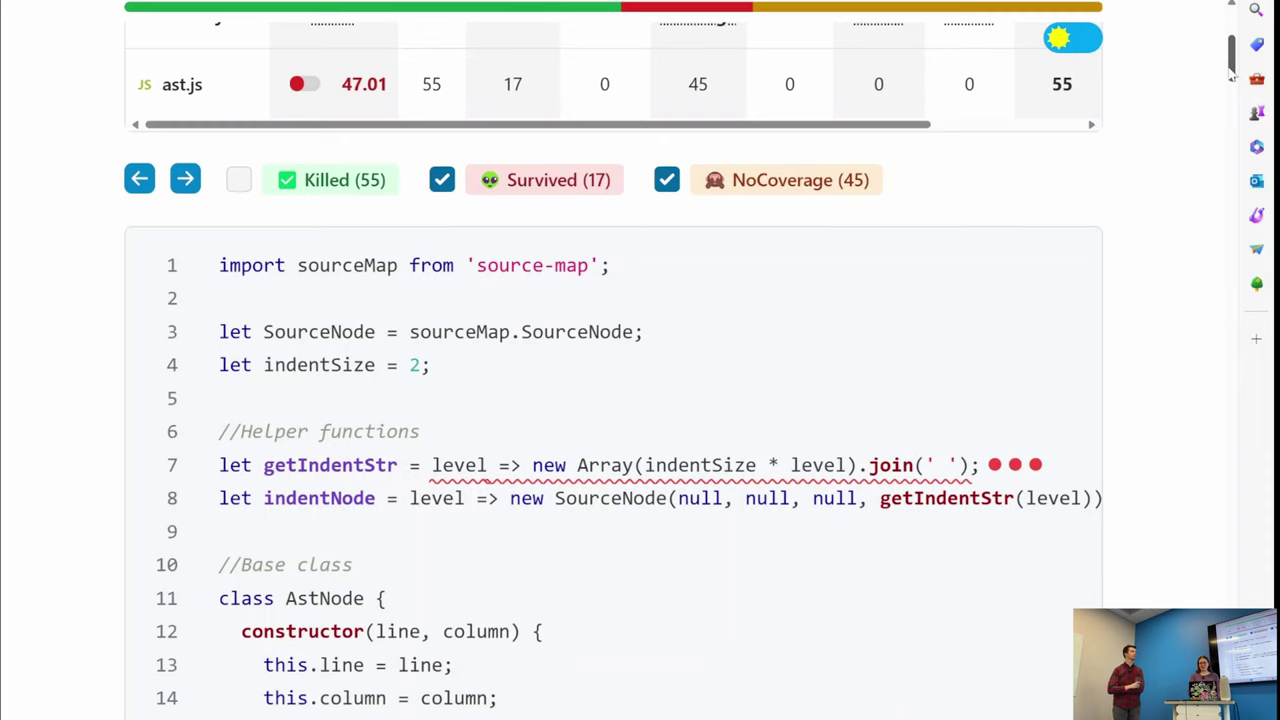
{"action": "left_click_drag", "start_coordinate": [1233, 75], "coordinate": [1233, 195]}
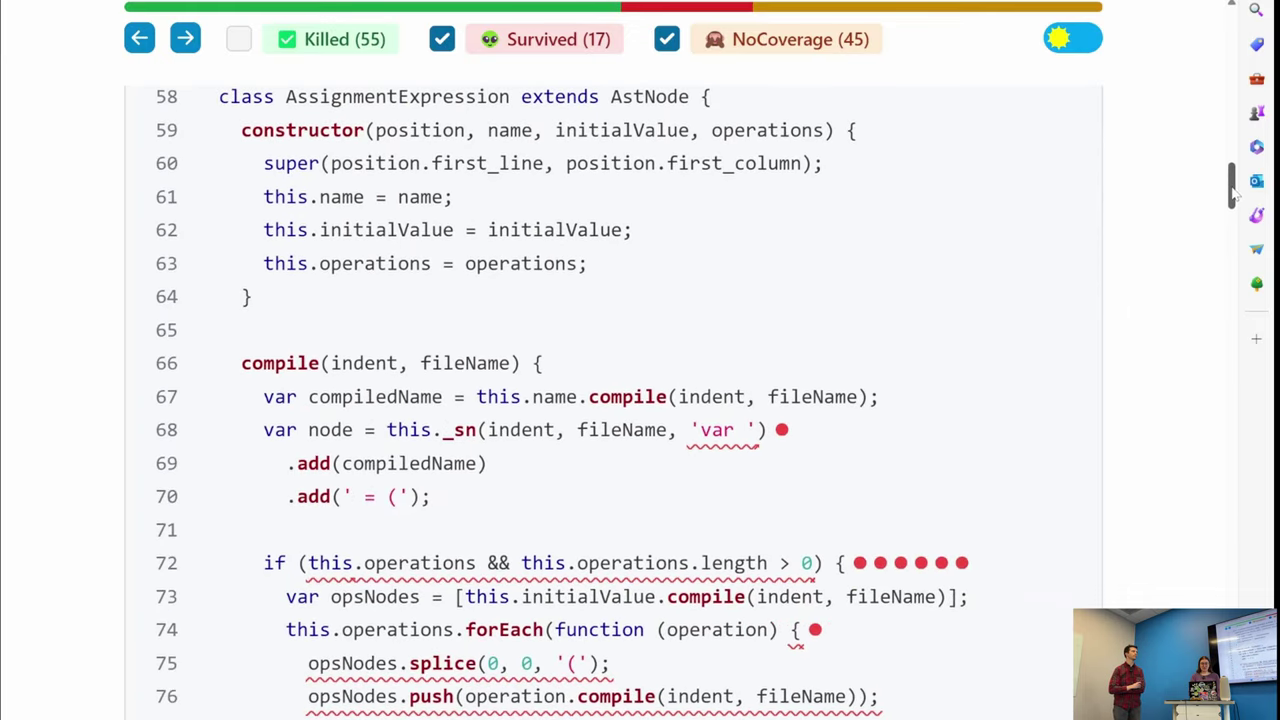
{"action": "left_click", "coordinate": [782, 430]}
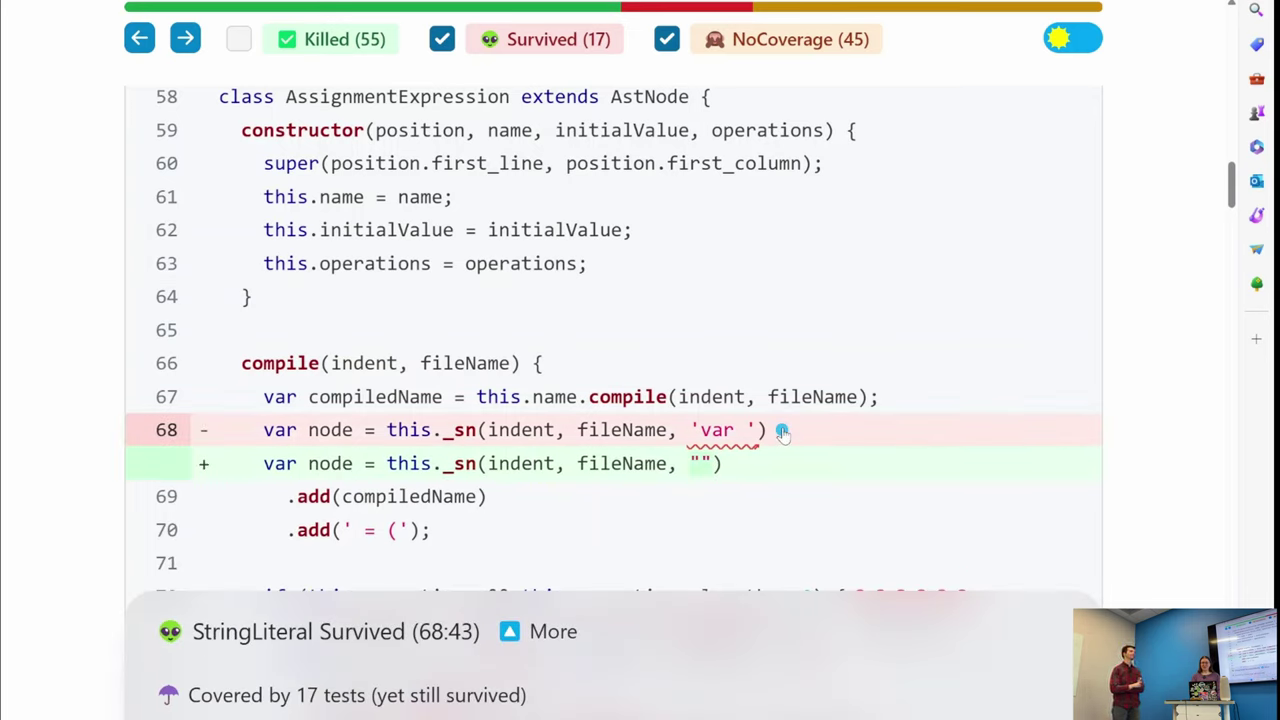
{"action": "left_click", "coordinate": [782, 430]}
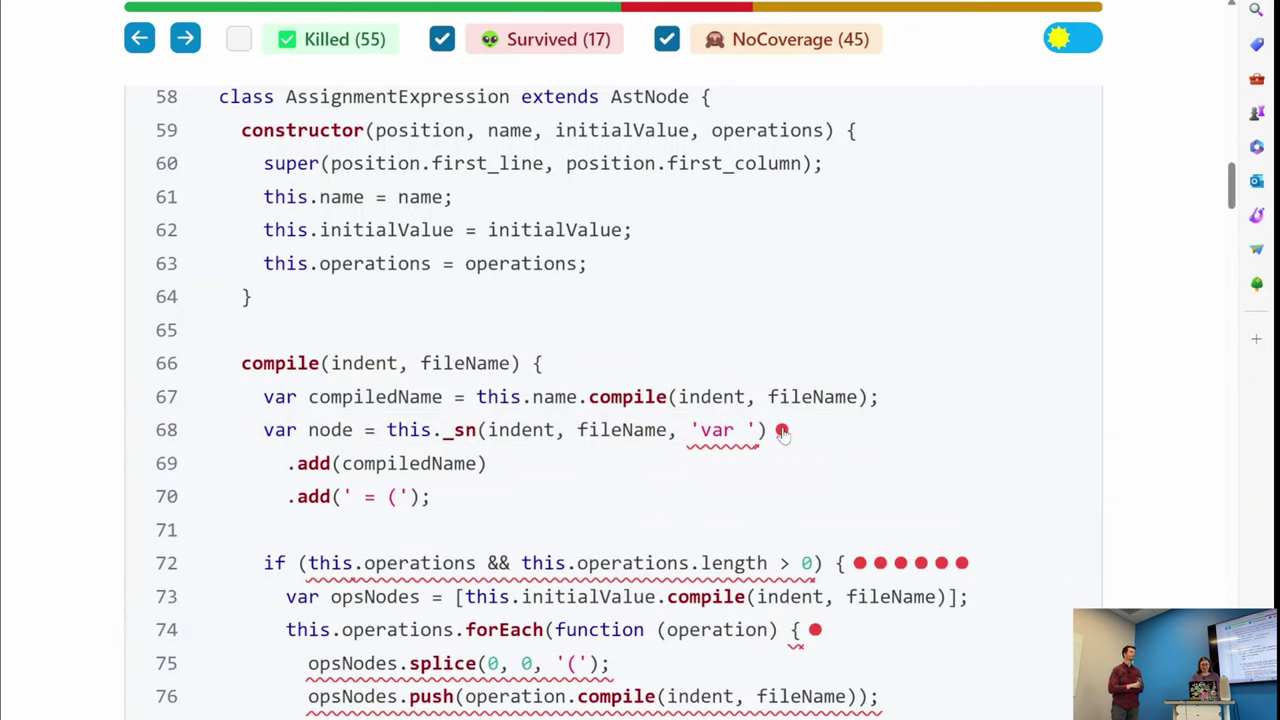
{"action": "mouse_move", "coordinate": [787, 719]}
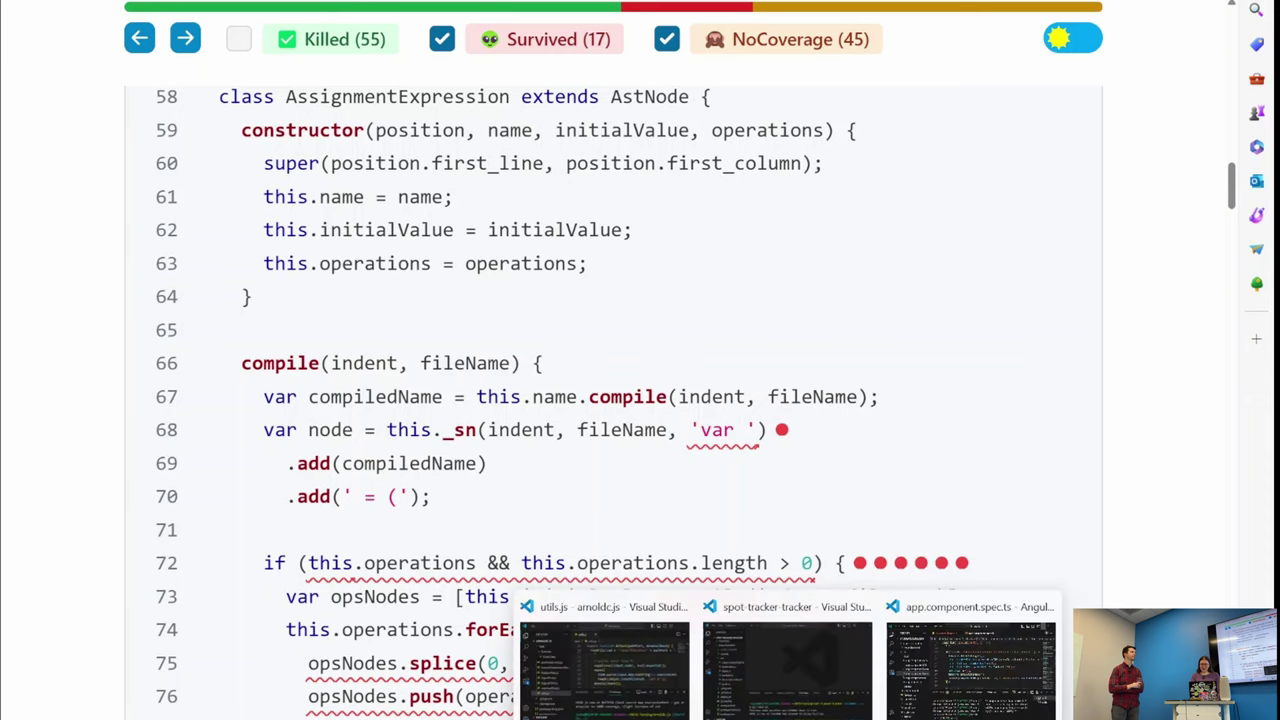
Step: Back in the arnoldc.js project, open the arithmetics fixture 25_evaluate-operations-vol1.js
{"action": "left_click", "coordinate": [592, 653]}
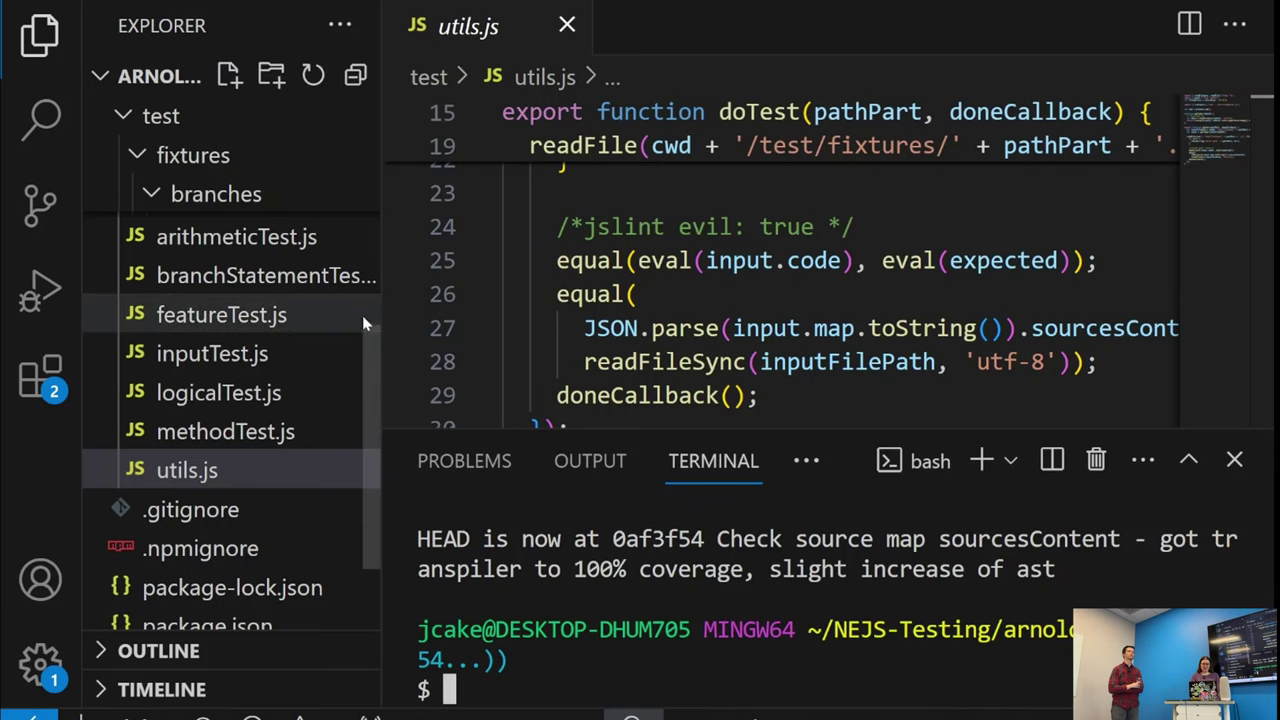
{"action": "scroll", "coordinate": [375, 370], "scroll_direction": "up", "scroll_amount": 5}
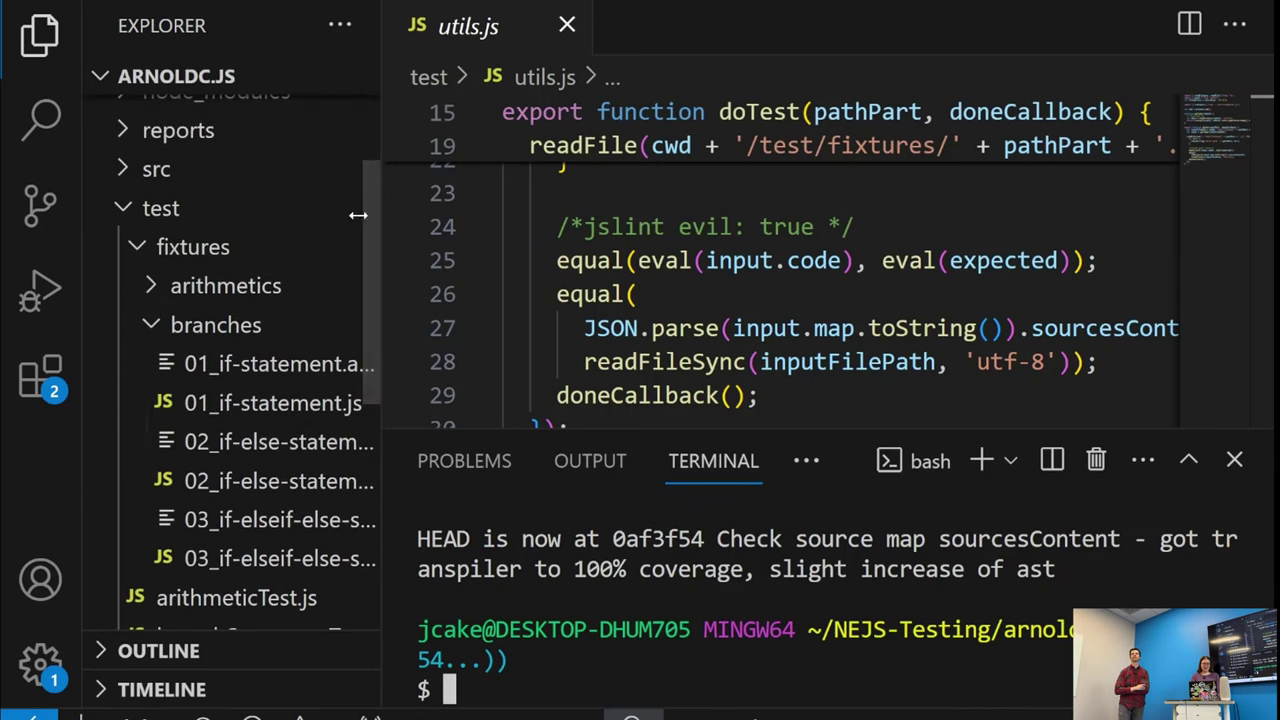
{"action": "left_click", "coordinate": [158, 333]}
{"action": "left_click", "coordinate": [150, 286]}
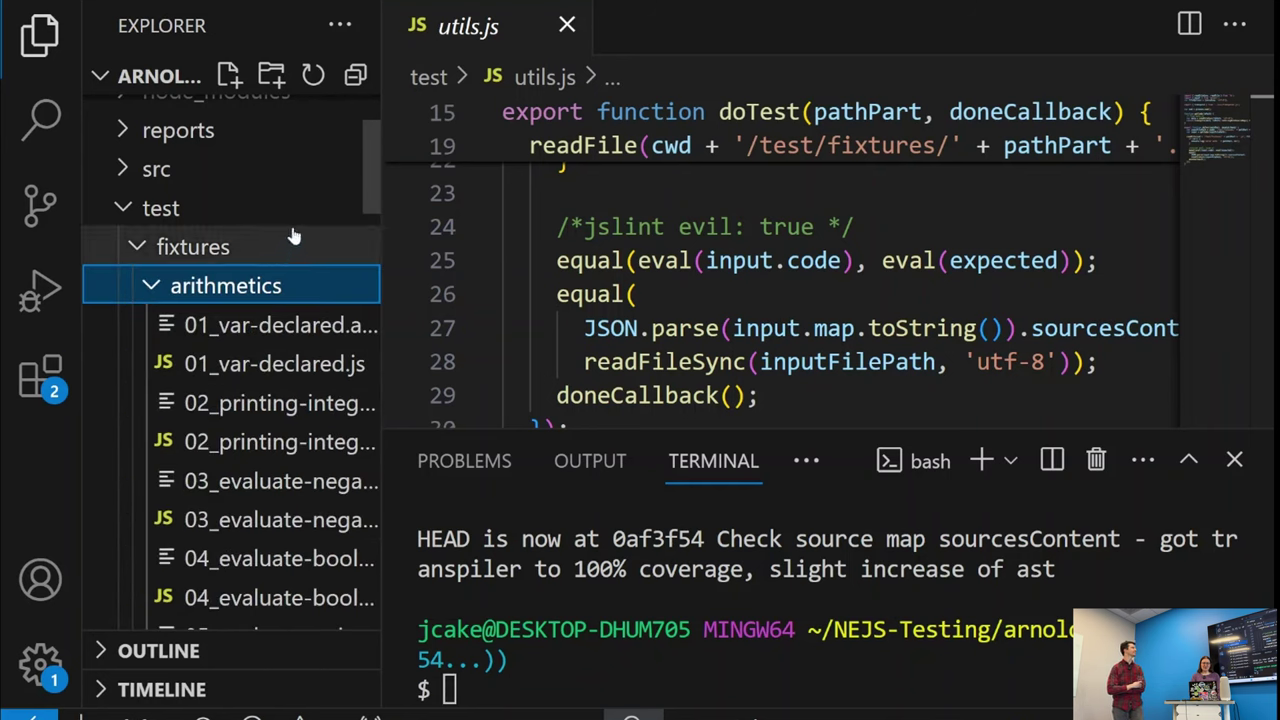
{"action": "left_click_drag", "start_coordinate": [365, 181], "coordinate": [363, 508]}
{"action": "left_click", "coordinate": [224, 430]}
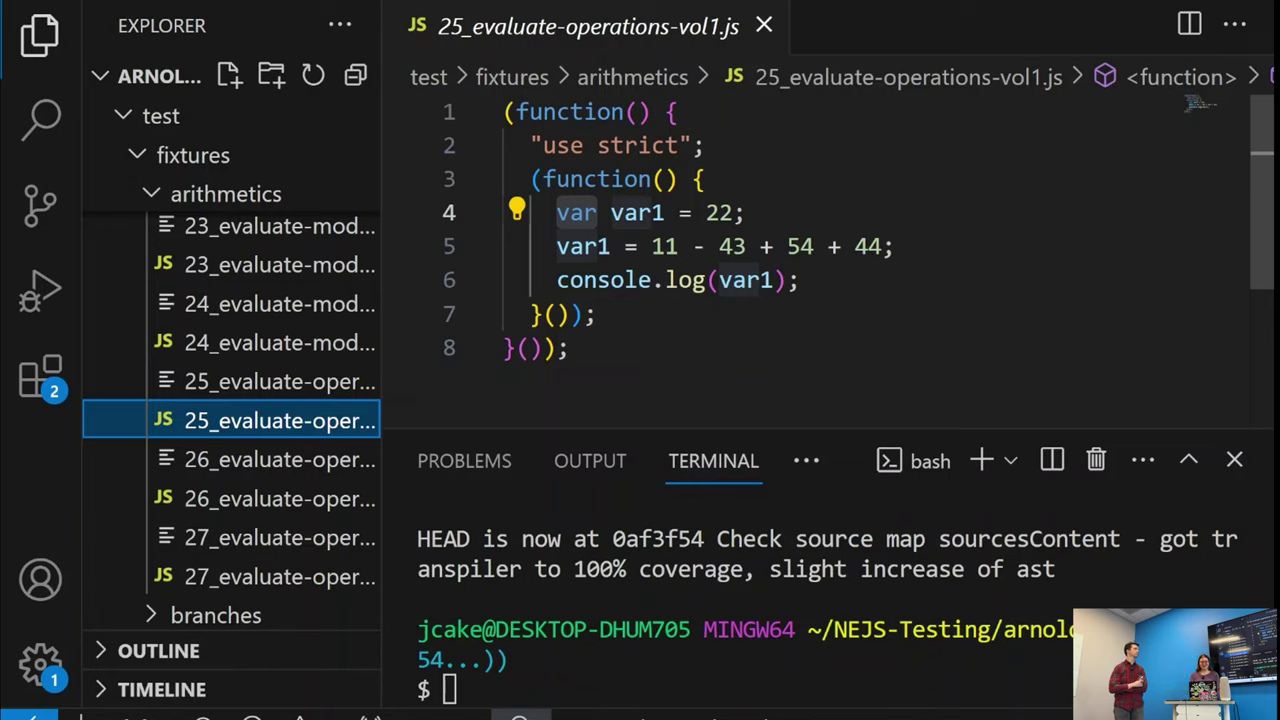
Step: Check out the next commit, open both new 25b fixtures, and return to the report
{"action": "left_click", "coordinate": [450, 689]}
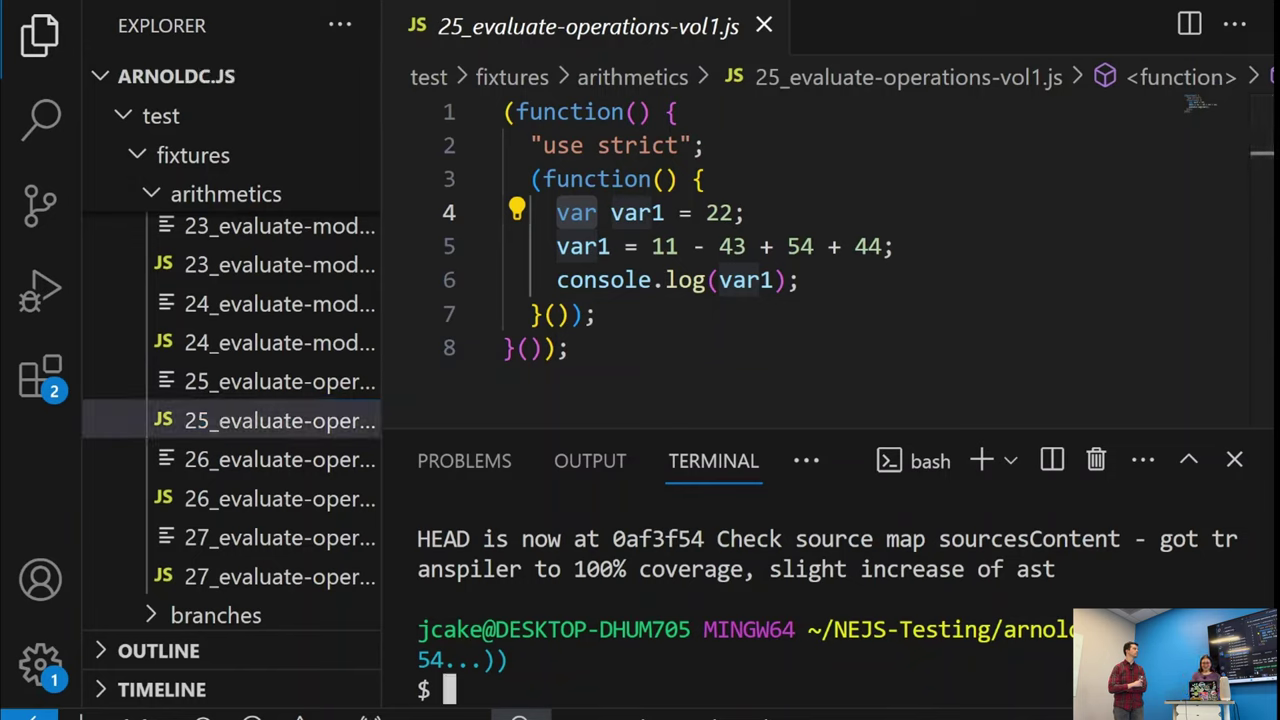
{"action": "key", "text": "Up"}
{"action": "key", "text": "Return"}
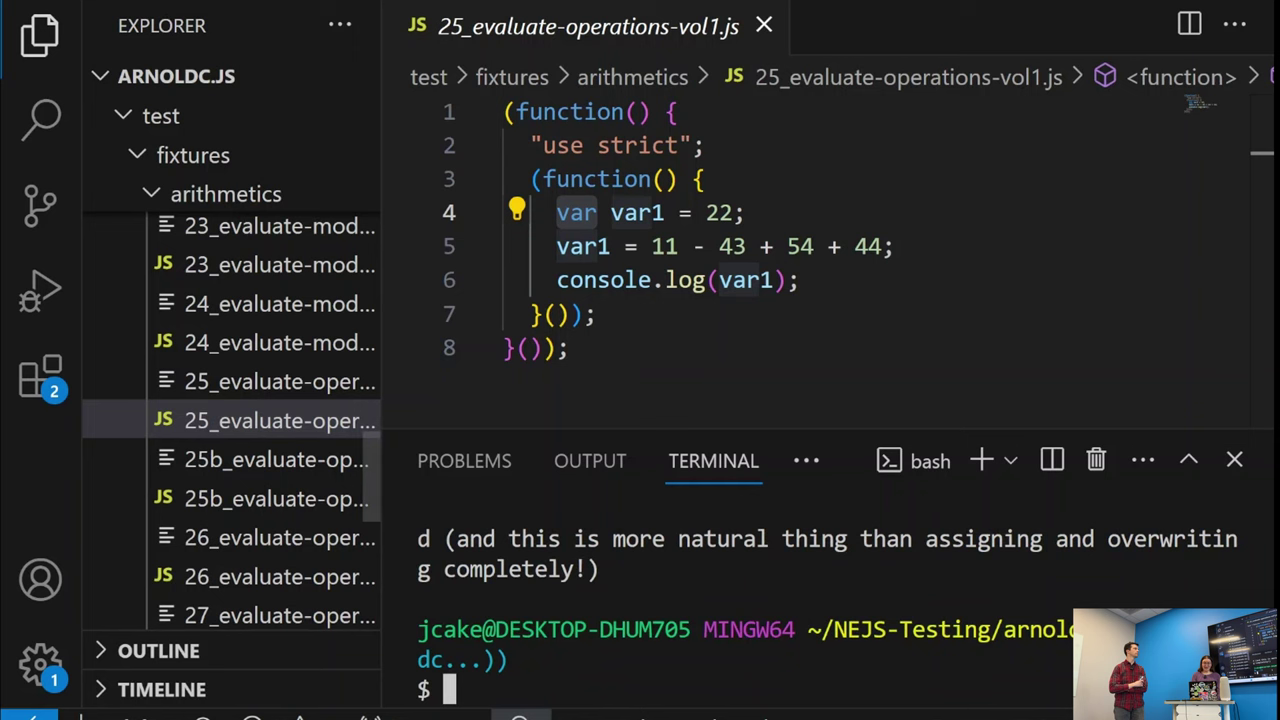
{"action": "left_click", "coordinate": [245, 462]}
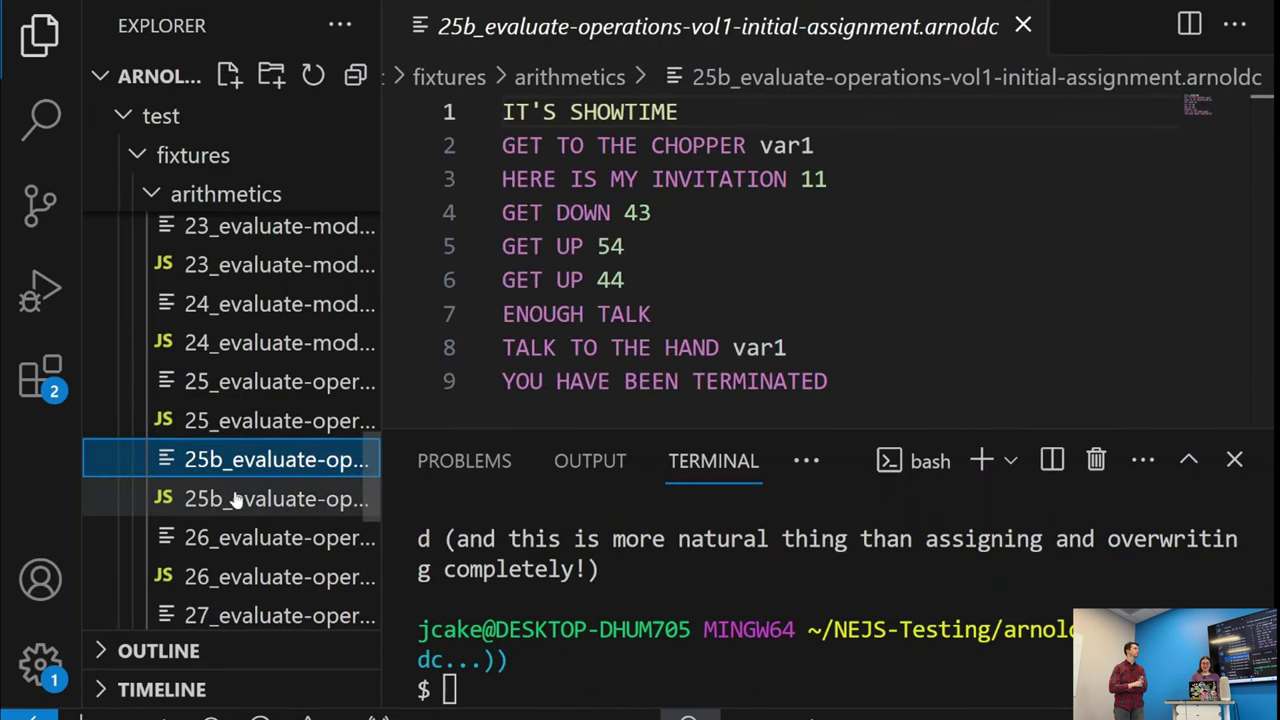
{"action": "left_click", "coordinate": [235, 500]}
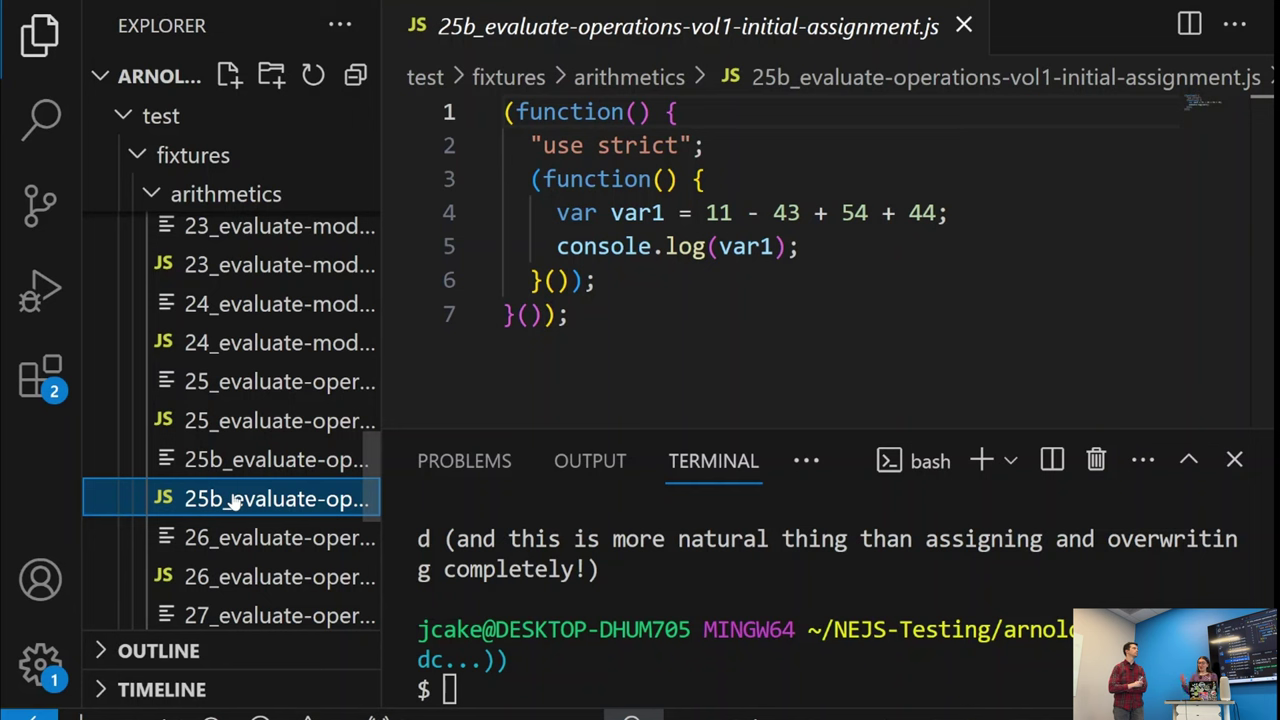
{"action": "mouse_move", "coordinate": [745, 712]}
{"action": "left_click", "coordinate": [745, 650]}
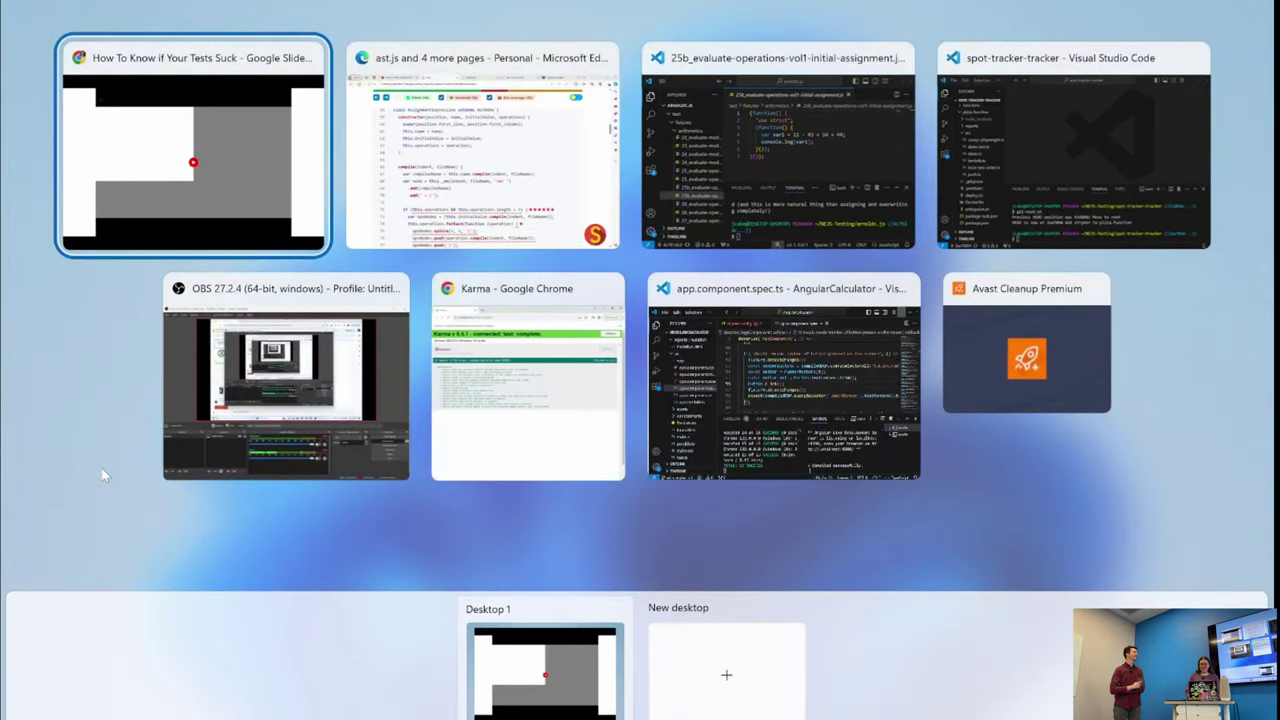
Step: Glance at the spot-tracker-tracker editor window, then return to the Edge mutation report
{"action": "key", "text": "Right"}
{"action": "key", "text": "Right"}
{"action": "key", "text": "Right"}
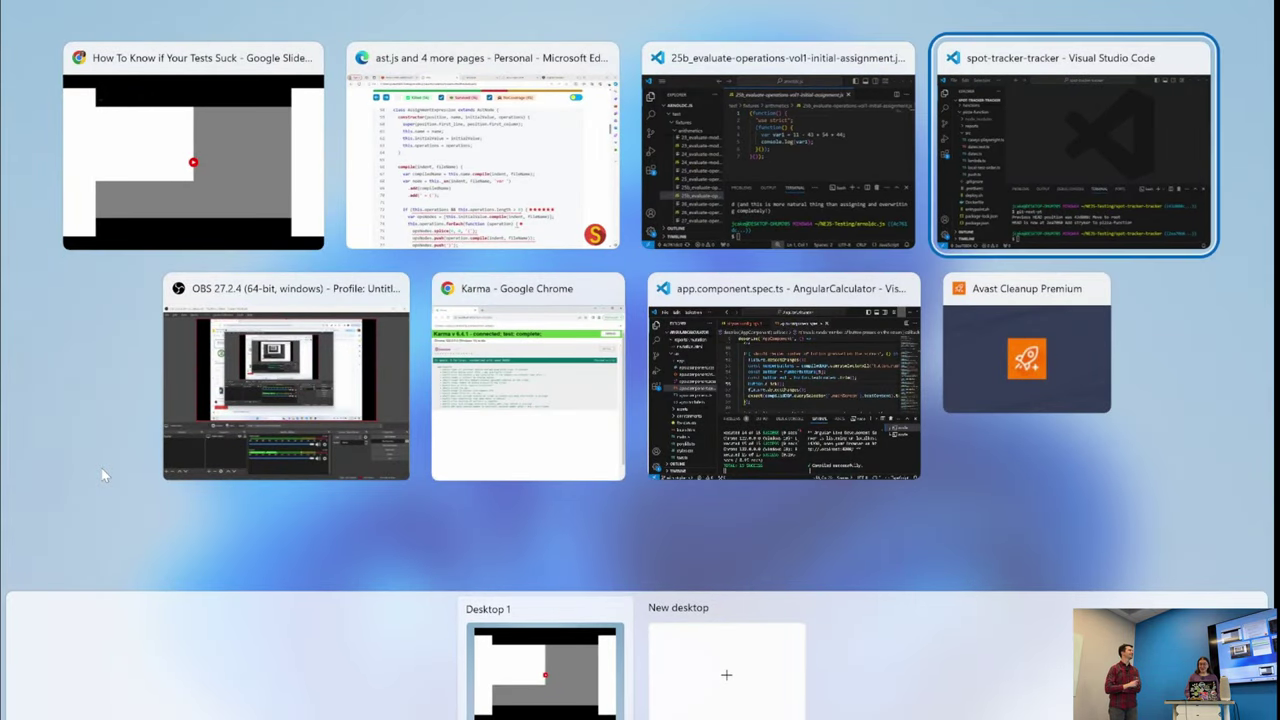
{"action": "key", "text": "Return"}
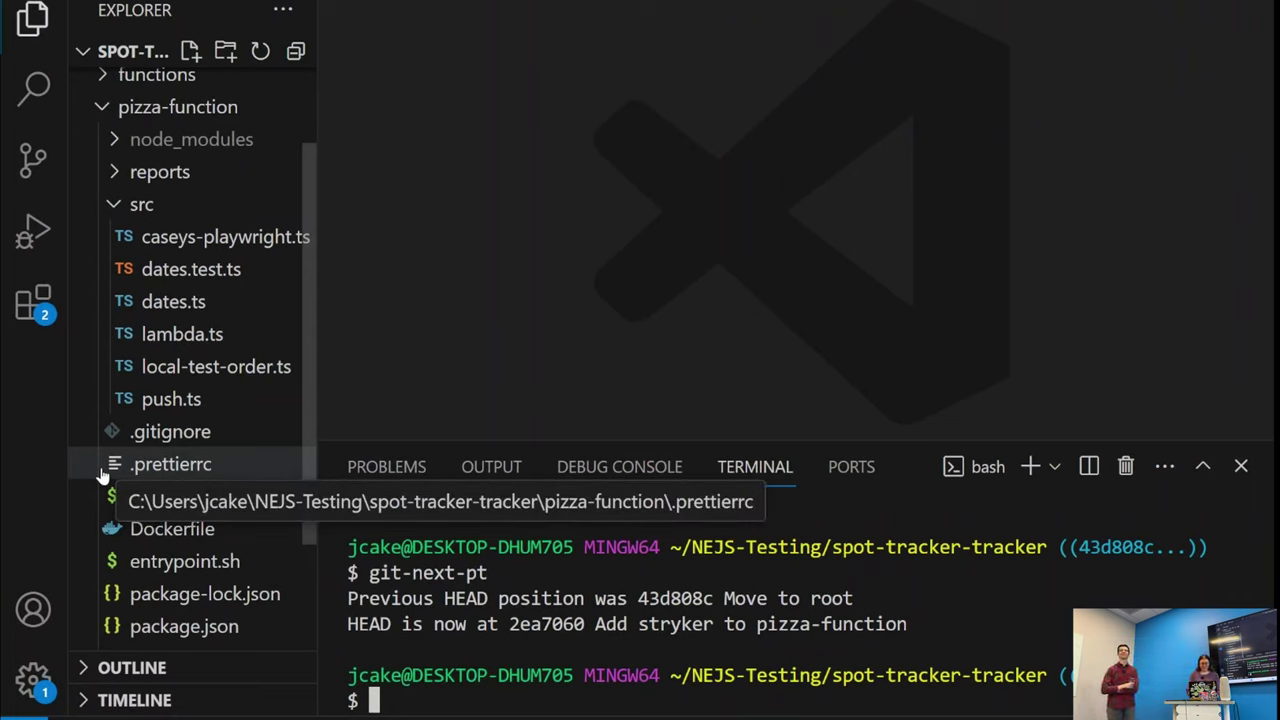
{"action": "key", "text": "super+Tab"}
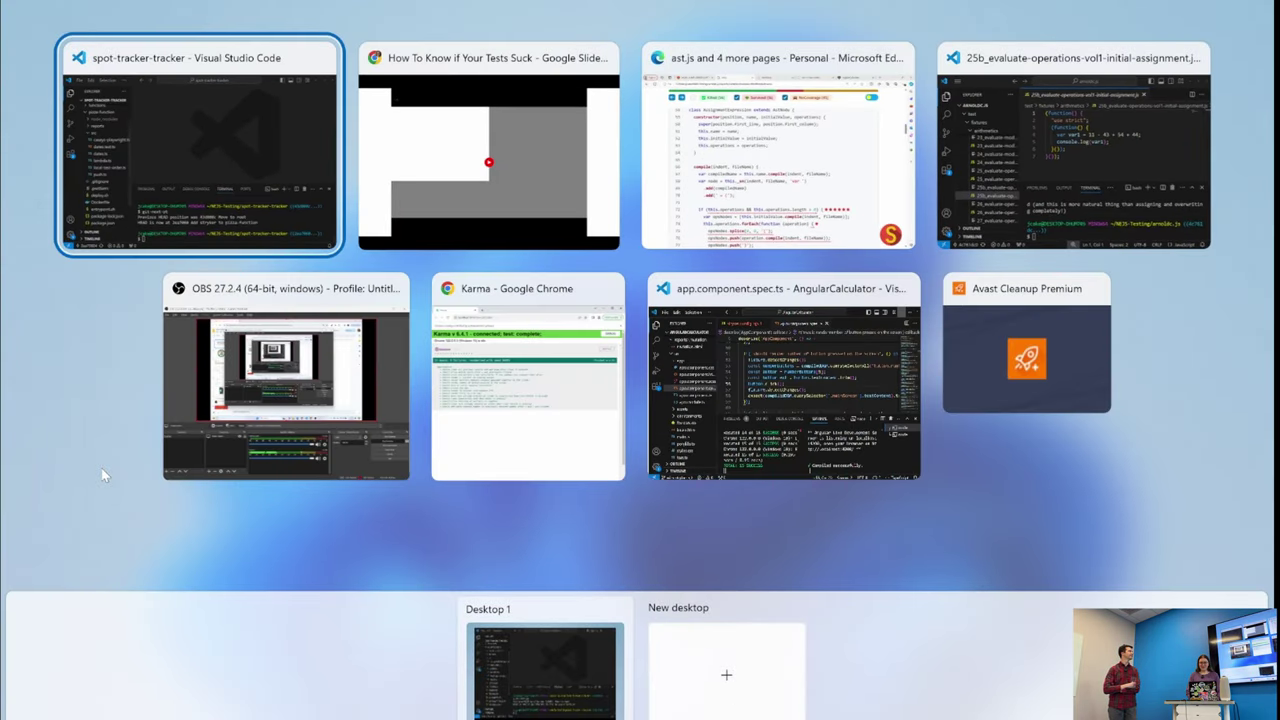
{"action": "key", "text": "Right"}
{"action": "key", "text": "Right"}
{"action": "key", "text": "Return"}
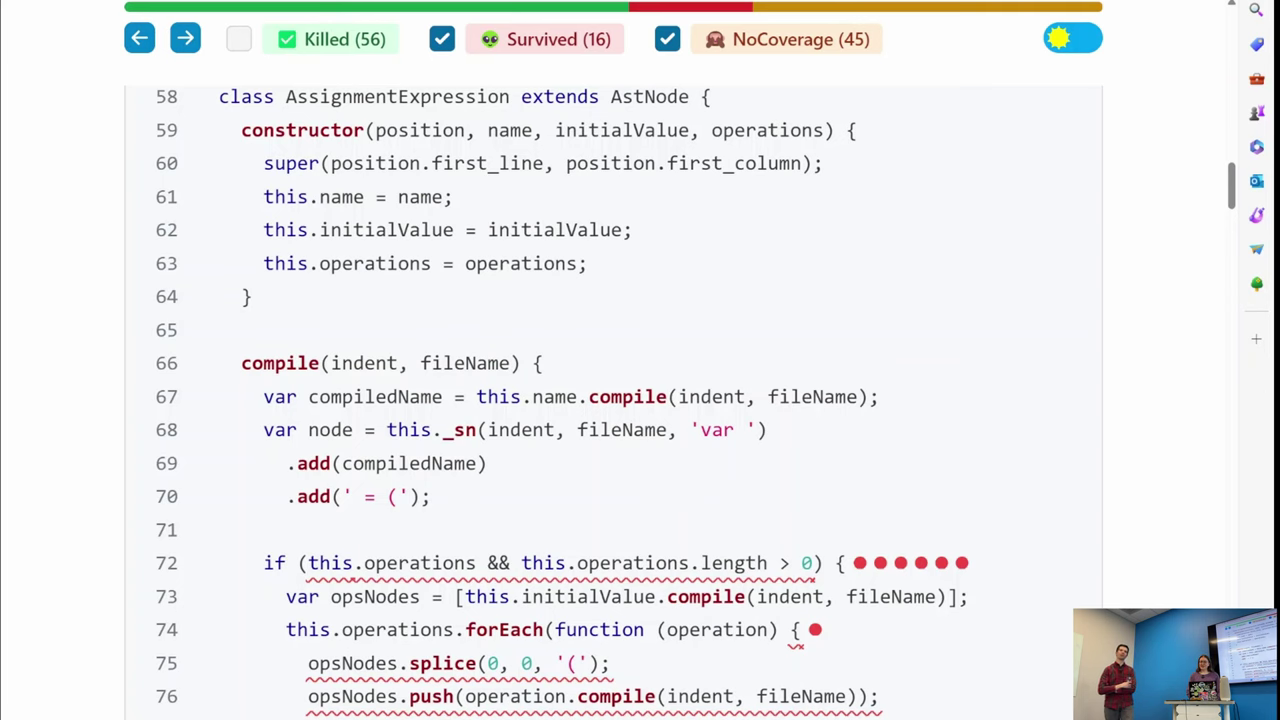
Step: Go back to the All files report, reload it, and set page zoom to 110%
{"action": "key", "text": "alt+Left"}
{"action": "key", "text": "alt+Left"}
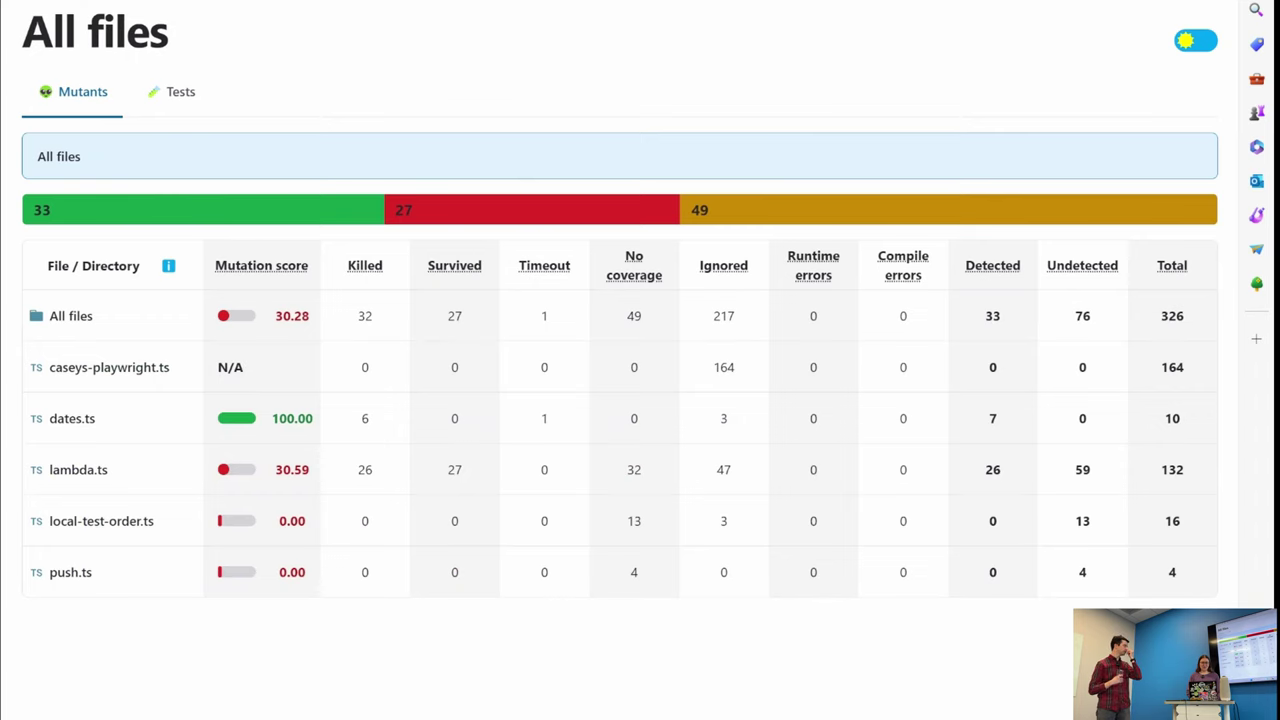
{"action": "key", "text": "F5"}
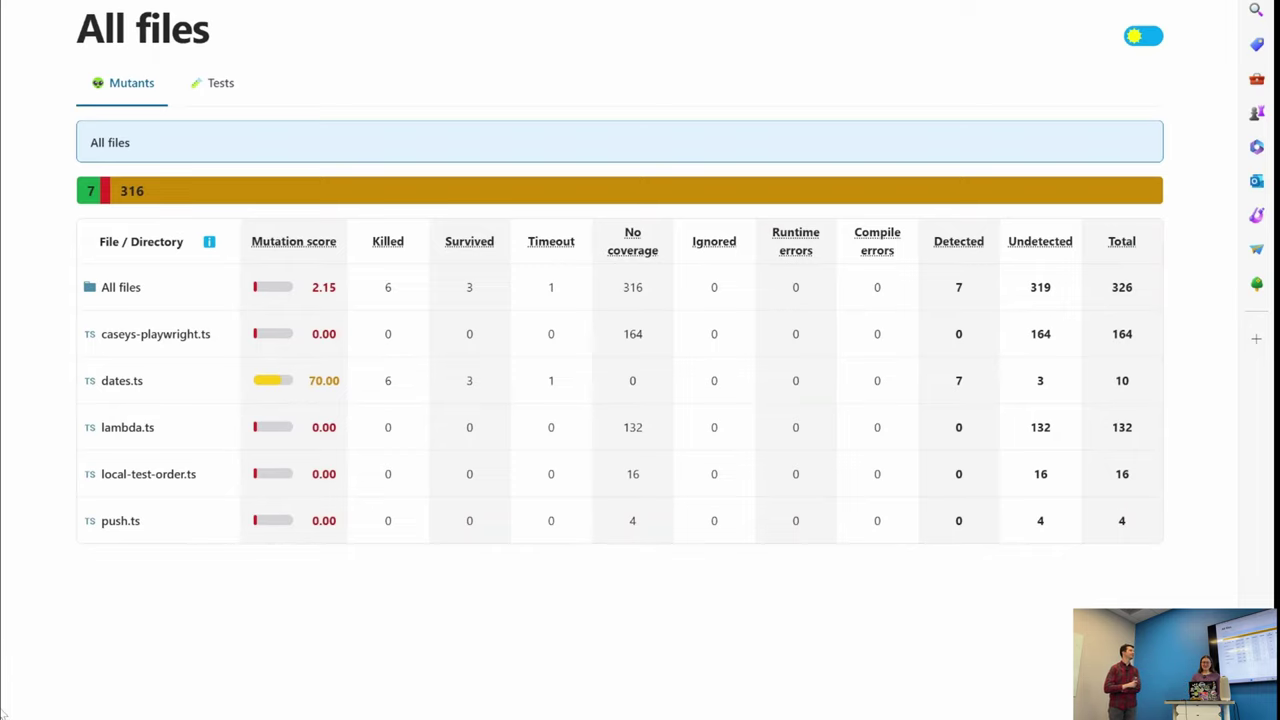
{"action": "key", "text": "ctrl+minus"}
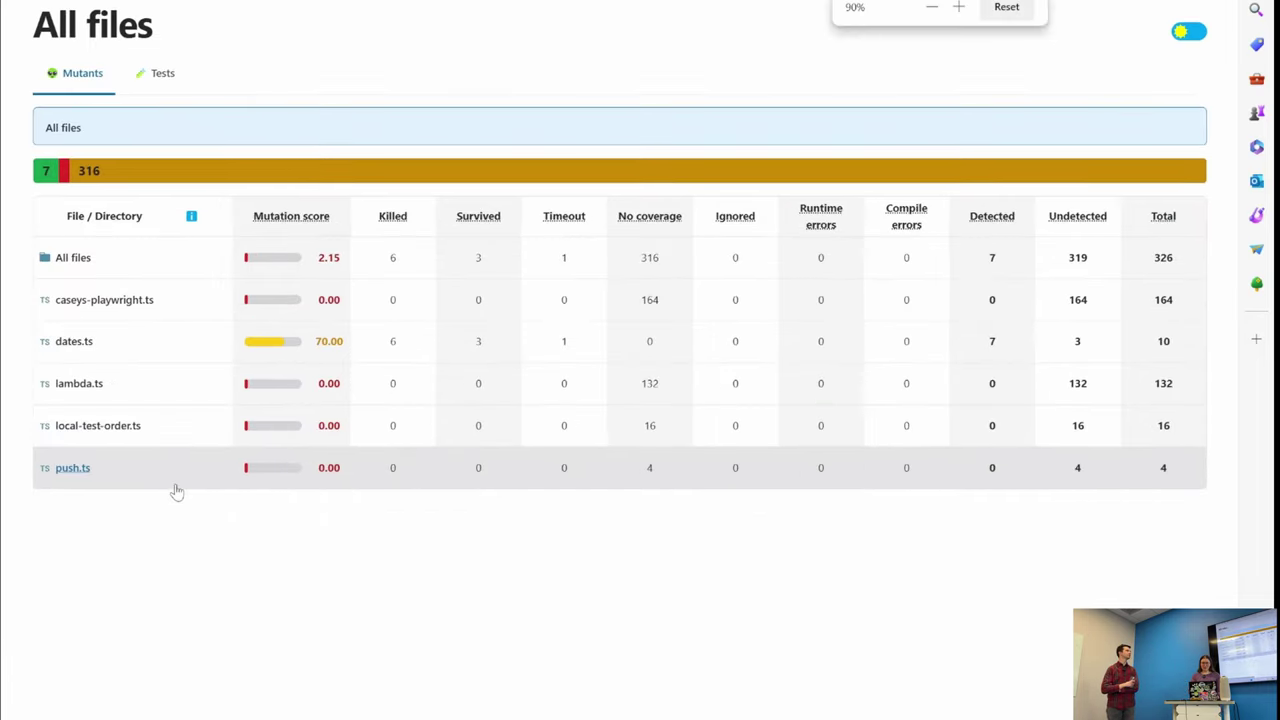
{"action": "key", "text": "ctrl+plus"}
{"action": "key", "text": "ctrl+plus"}
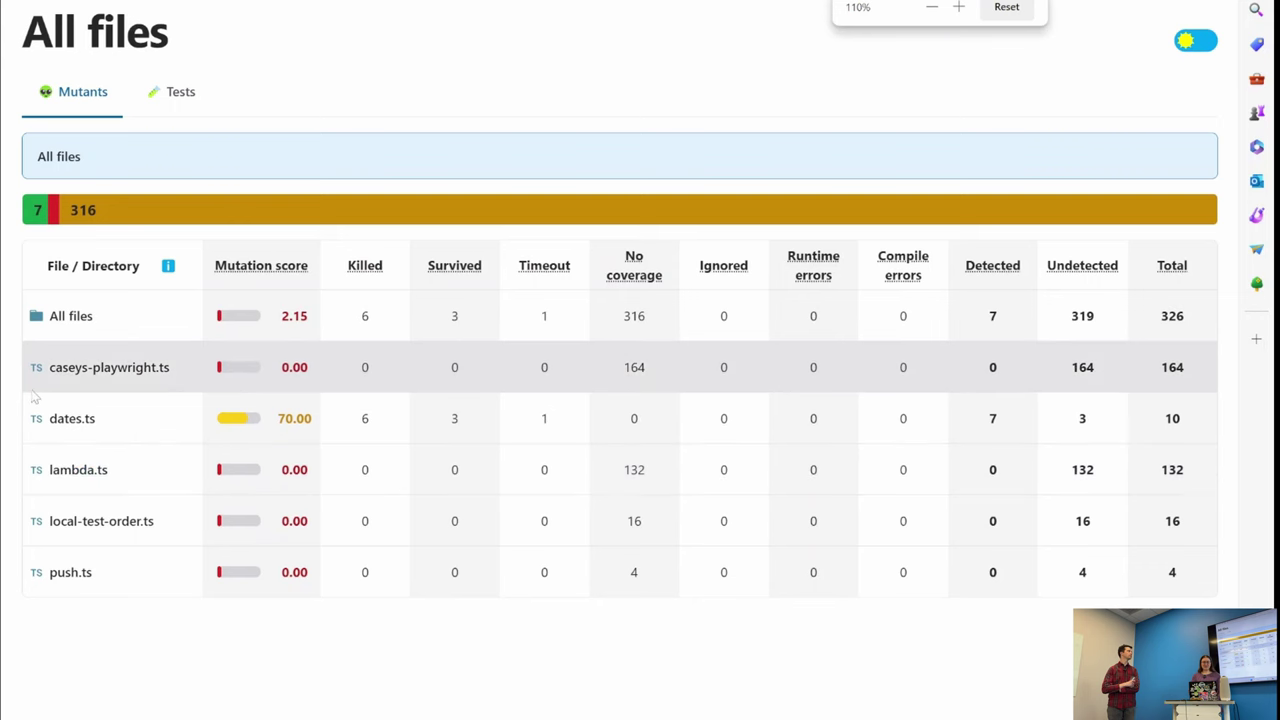
Step: Scroll through the dates.ts report's survived mutants, then bring the VS Code window forward
{"action": "left_click", "coordinate": [72, 420]}
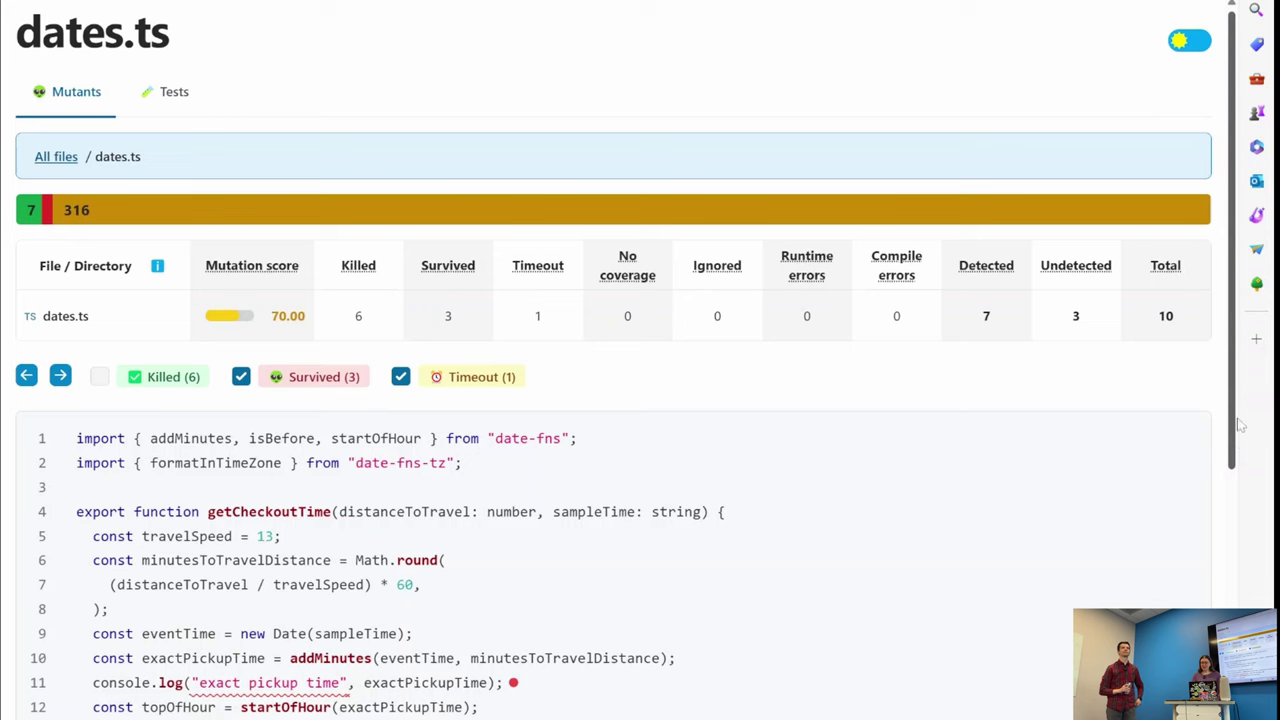
{"action": "left_click_drag", "start_coordinate": [1236, 412], "coordinate": [1250, 590]}
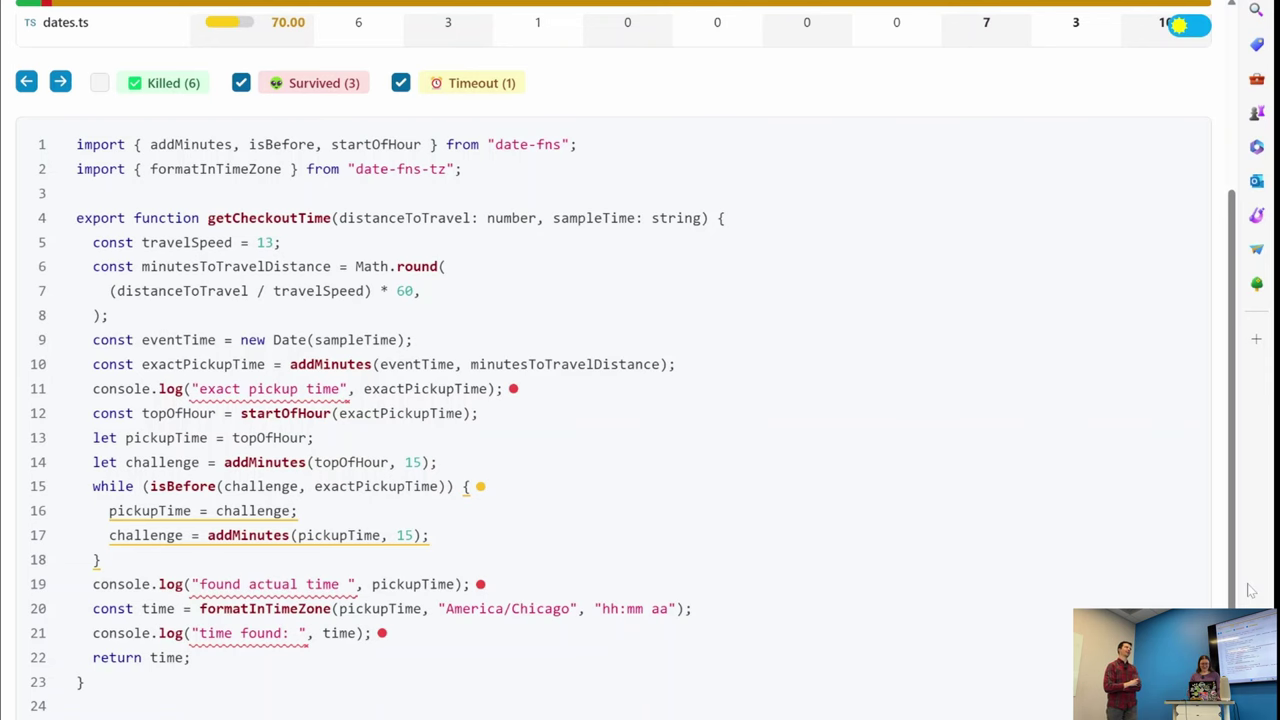
{"action": "key", "text": "super+Tab"}
{"action": "key", "text": "Right"}
{"action": "key", "text": "Return"}
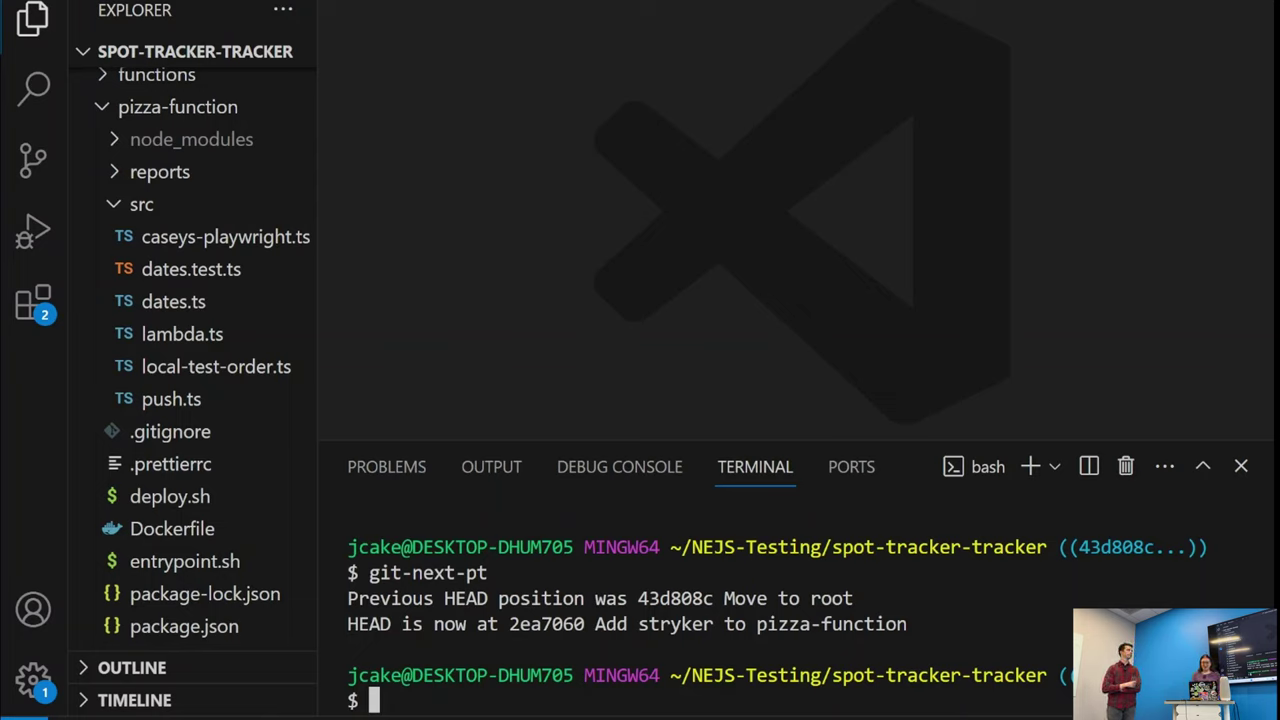
Step: Open dates.ts, enlarge the editor, and run git-next-pt to reach the console.log-ignore commit
{"action": "key", "text": "Up"}
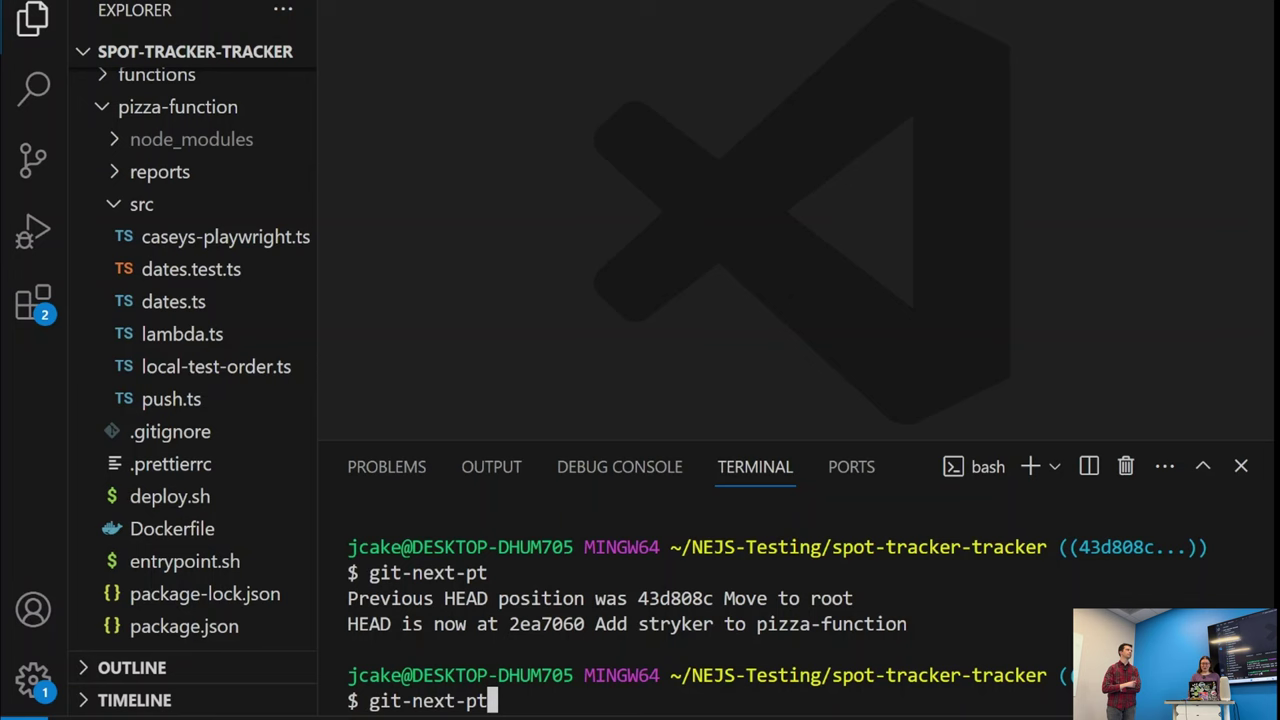
{"action": "left_click", "coordinate": [184, 303]}
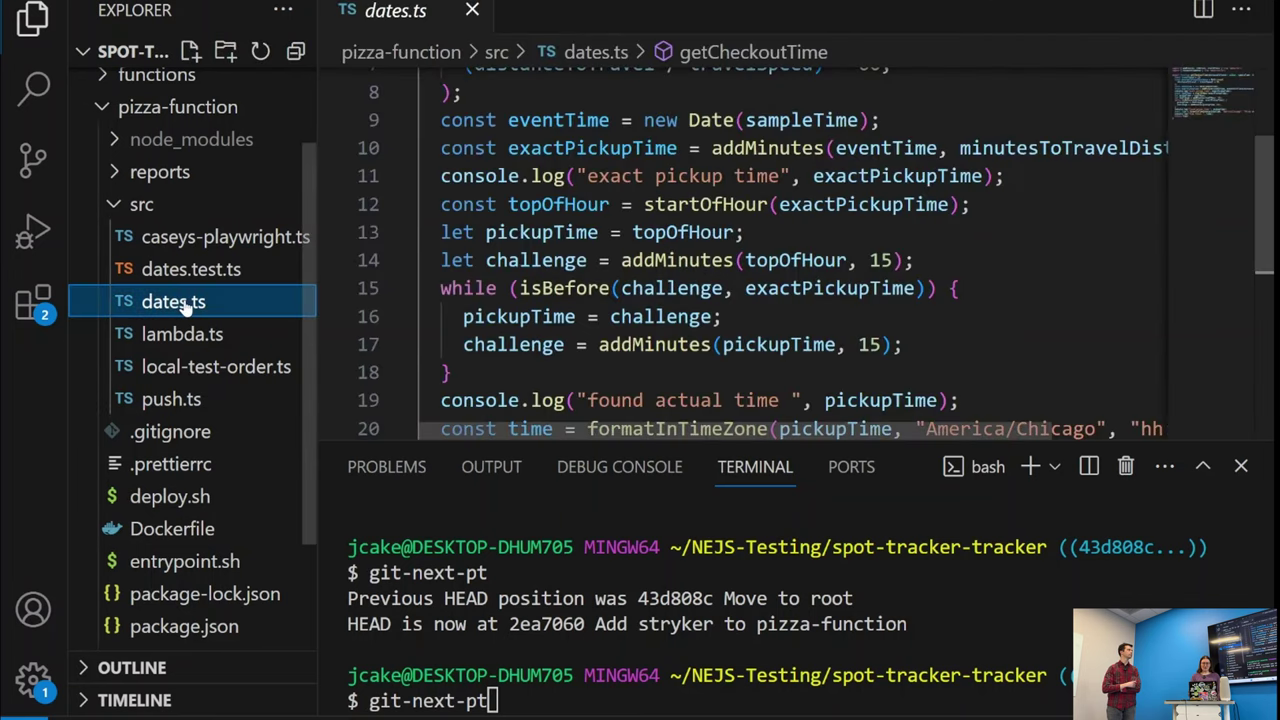
{"action": "key", "text": "ctrl+equal"}
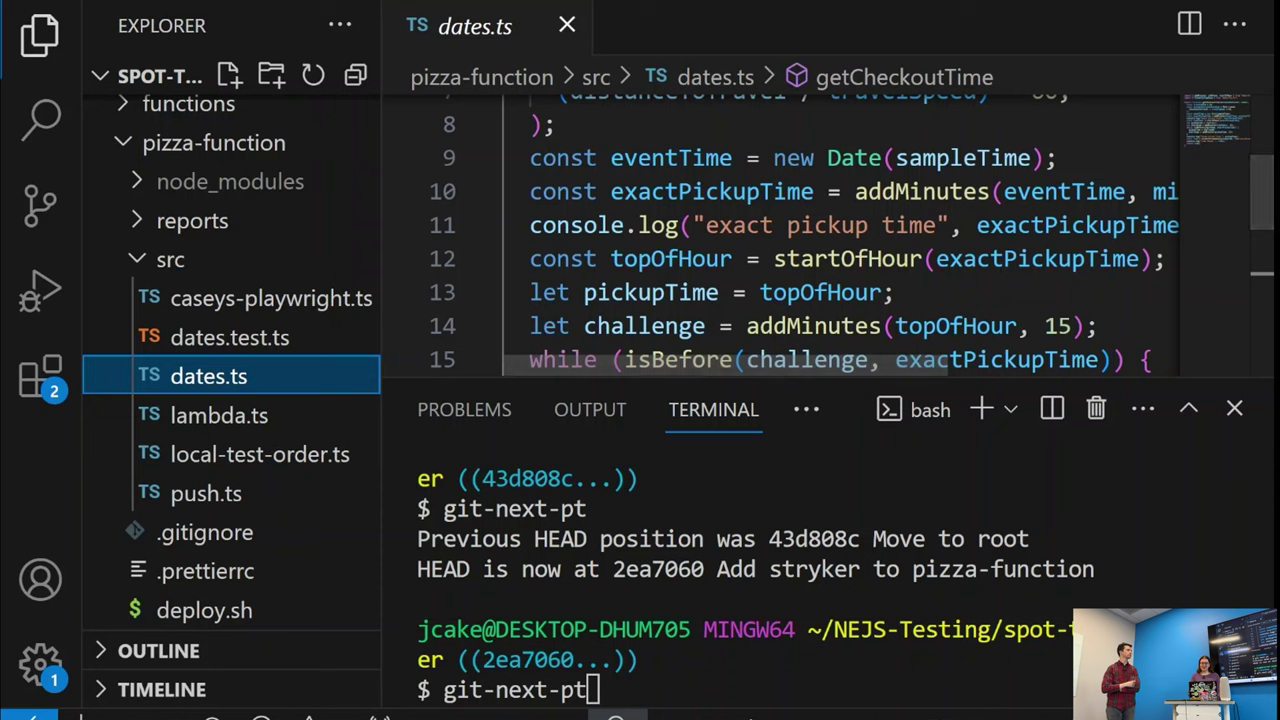
{"action": "left_click", "coordinate": [800, 600]}
{"action": "key", "text": "Return"}
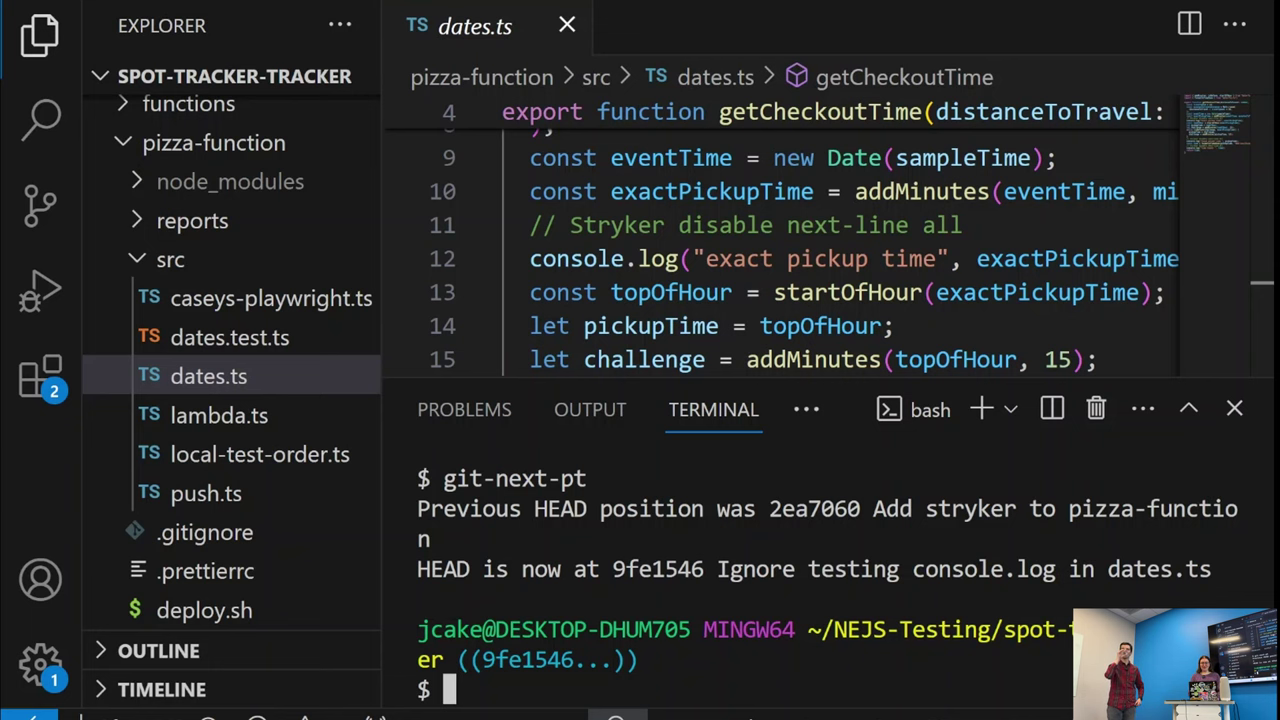
{"action": "key", "text": "alt+Tab"}
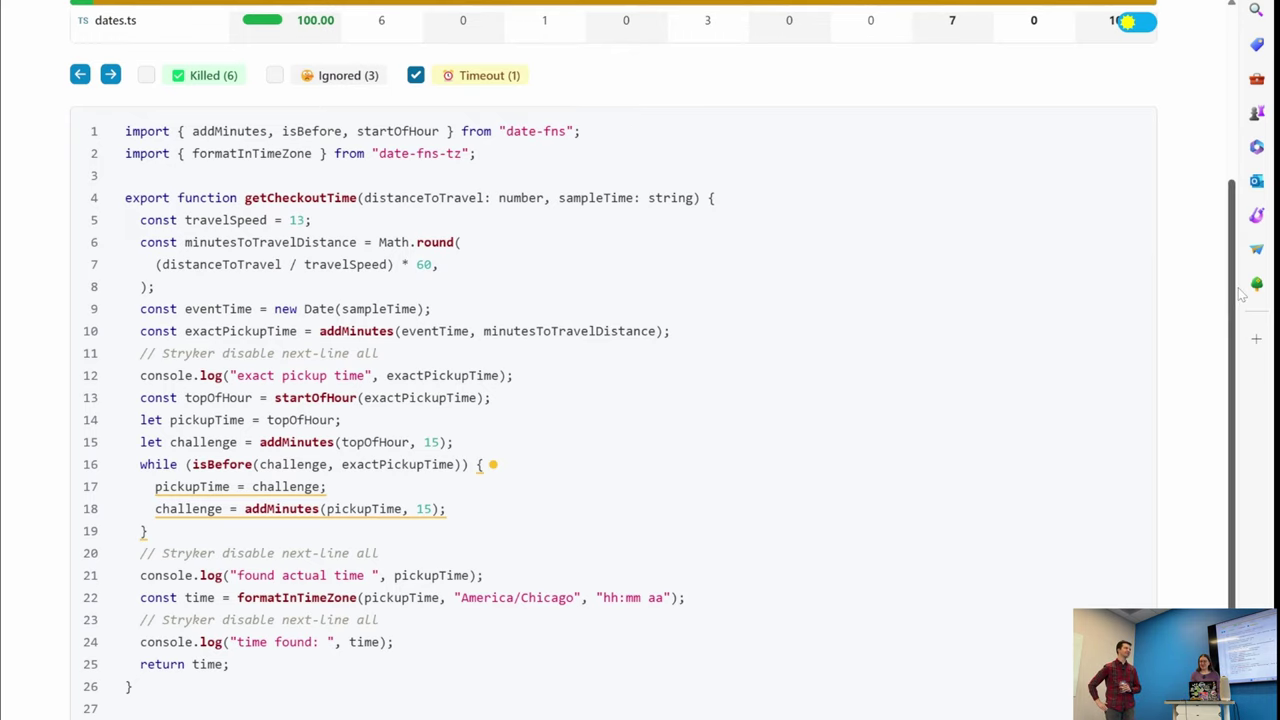
Step: Check the All files overview showing dates.ts at 100.00, then return to the dates.ts editor
{"action": "scroll", "coordinate": [1232, 290], "scroll_direction": "up", "scroll_amount": 2}
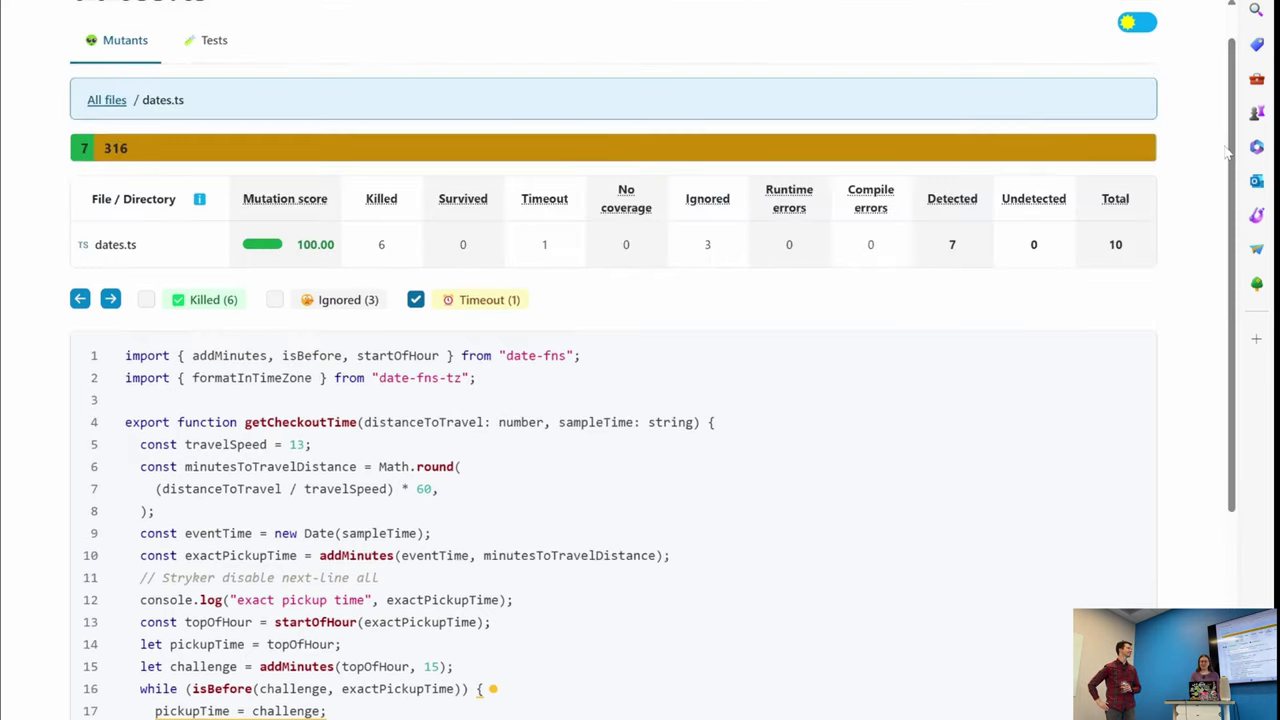
{"action": "left_click", "coordinate": [107, 100]}
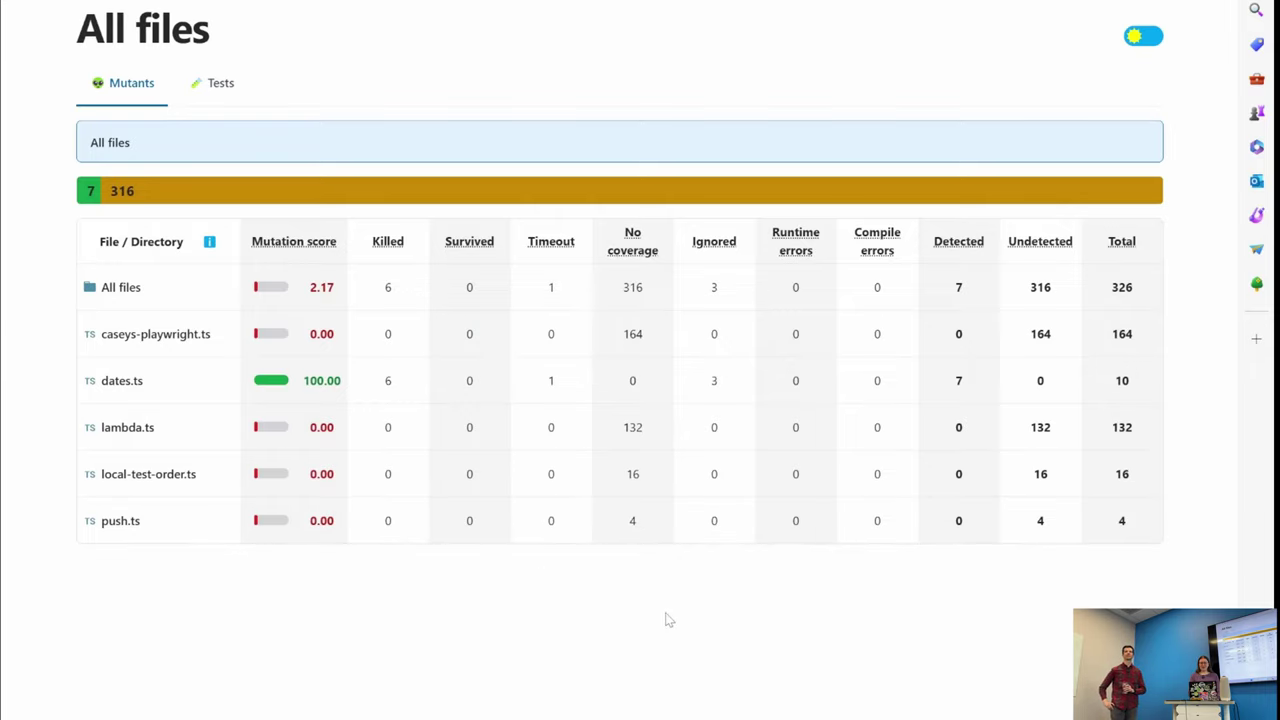
{"action": "mouse_move", "coordinate": [787, 719]}
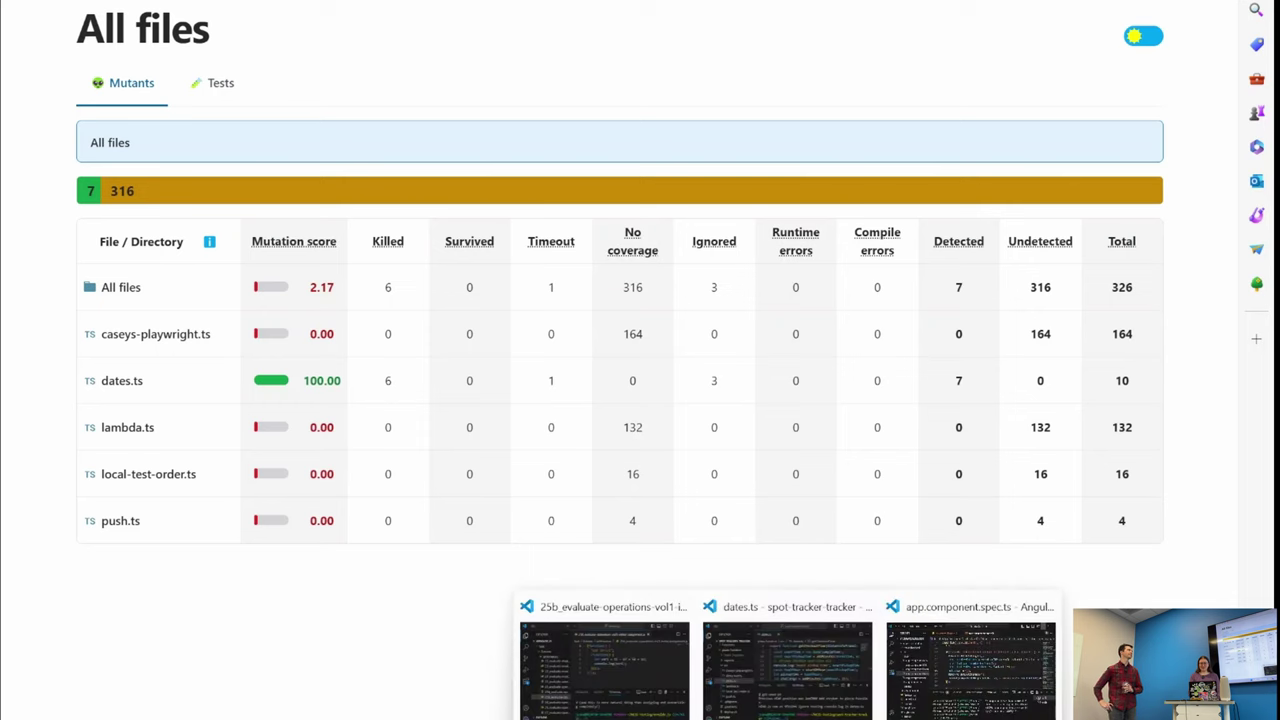
{"action": "left_click", "coordinate": [771, 663]}
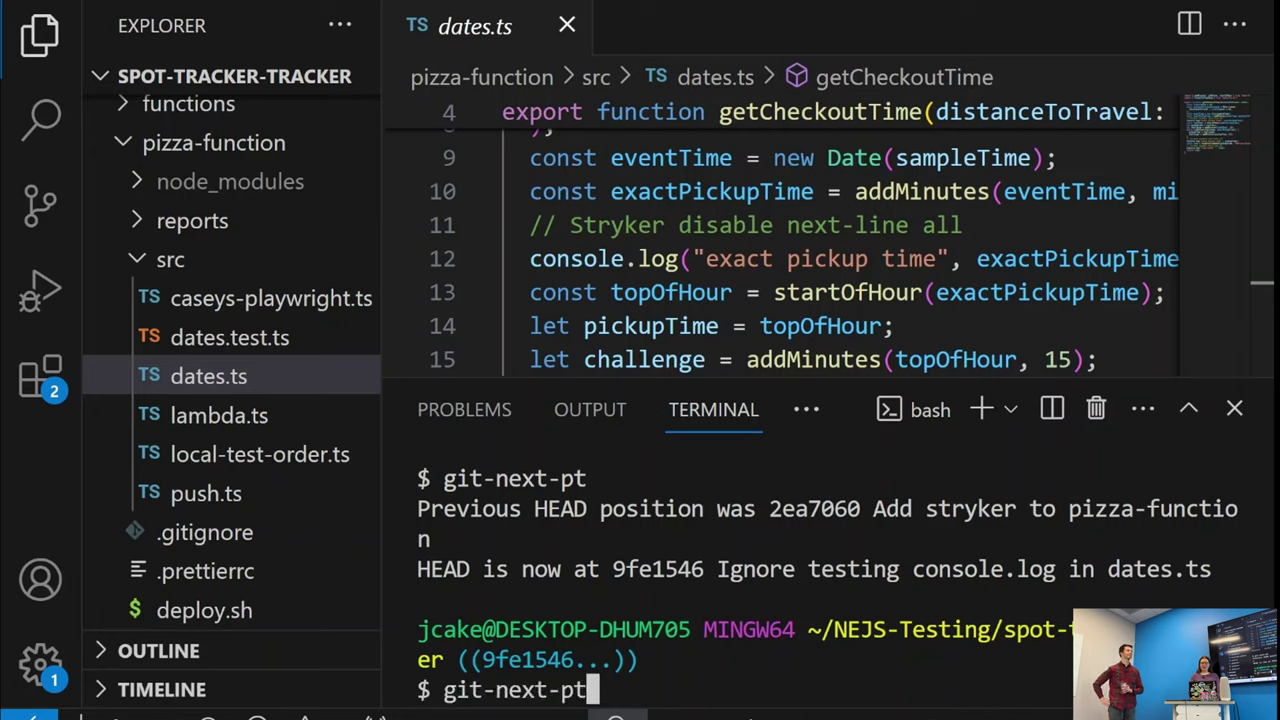
Step: Run git-next-pt and inspect the console name check in stryker-console-ignorer.mjs line 11
{"action": "key", "text": "Return"}
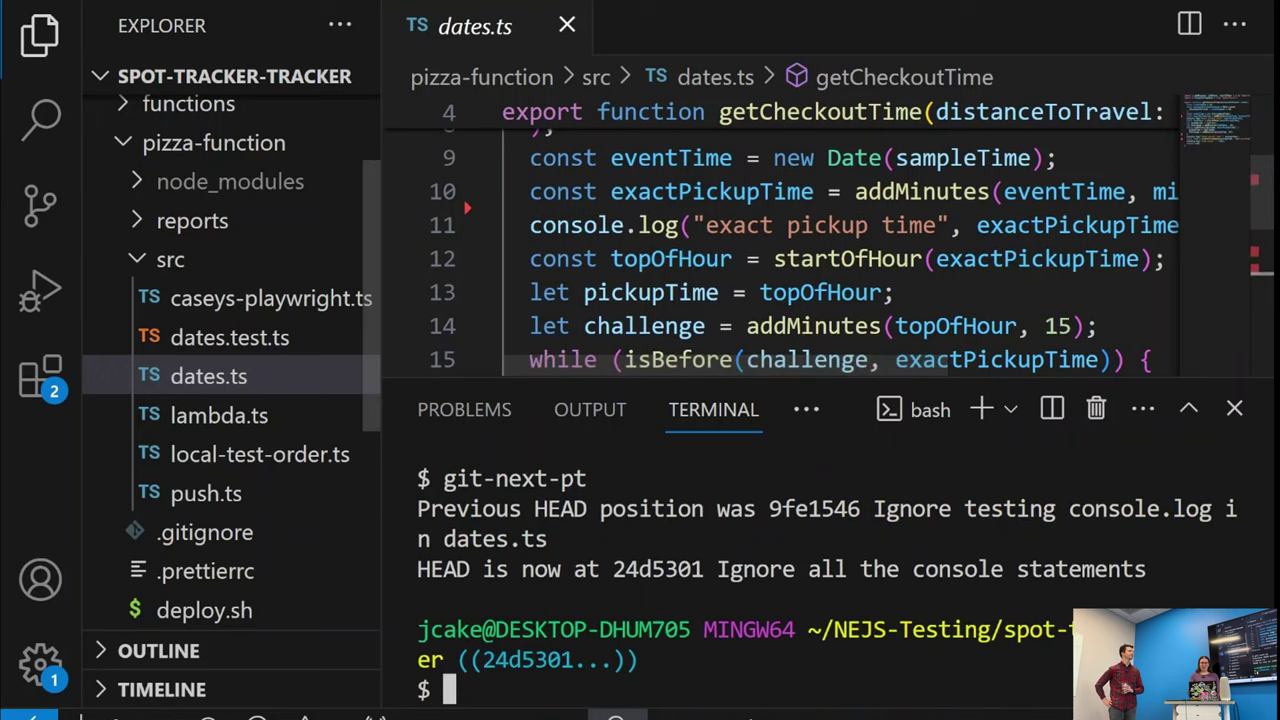
{"action": "left_click_drag", "start_coordinate": [370, 277], "coordinate": [365, 470]}
{"action": "left_click", "coordinate": [308, 430]}
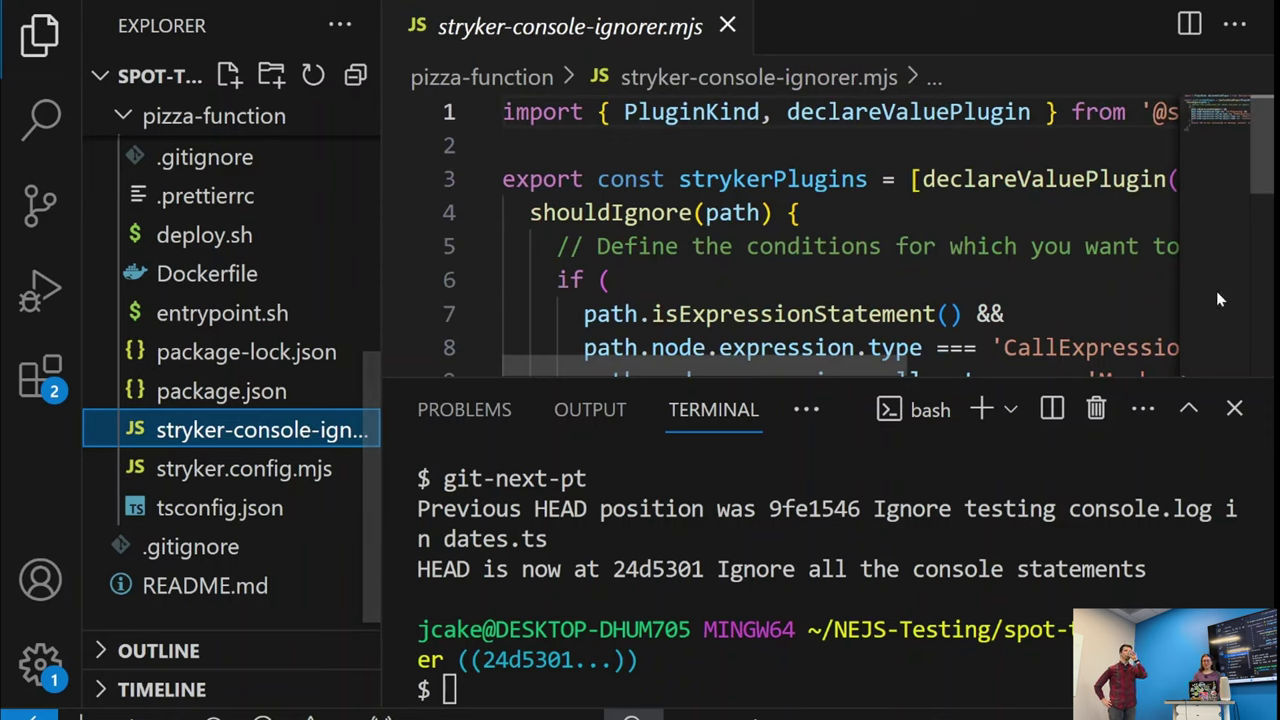
{"action": "left_click_drag", "start_coordinate": [617, 380], "coordinate": [662, 541]}
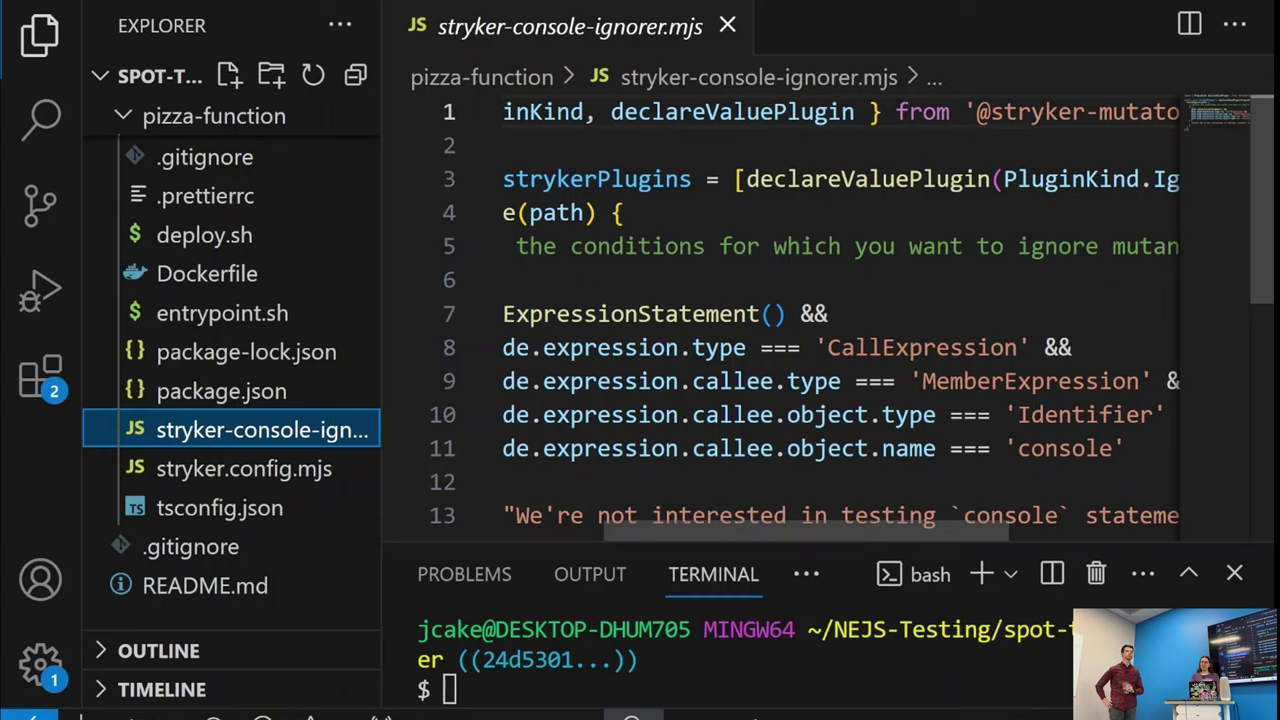
{"action": "left_click", "coordinate": [1113, 448]}
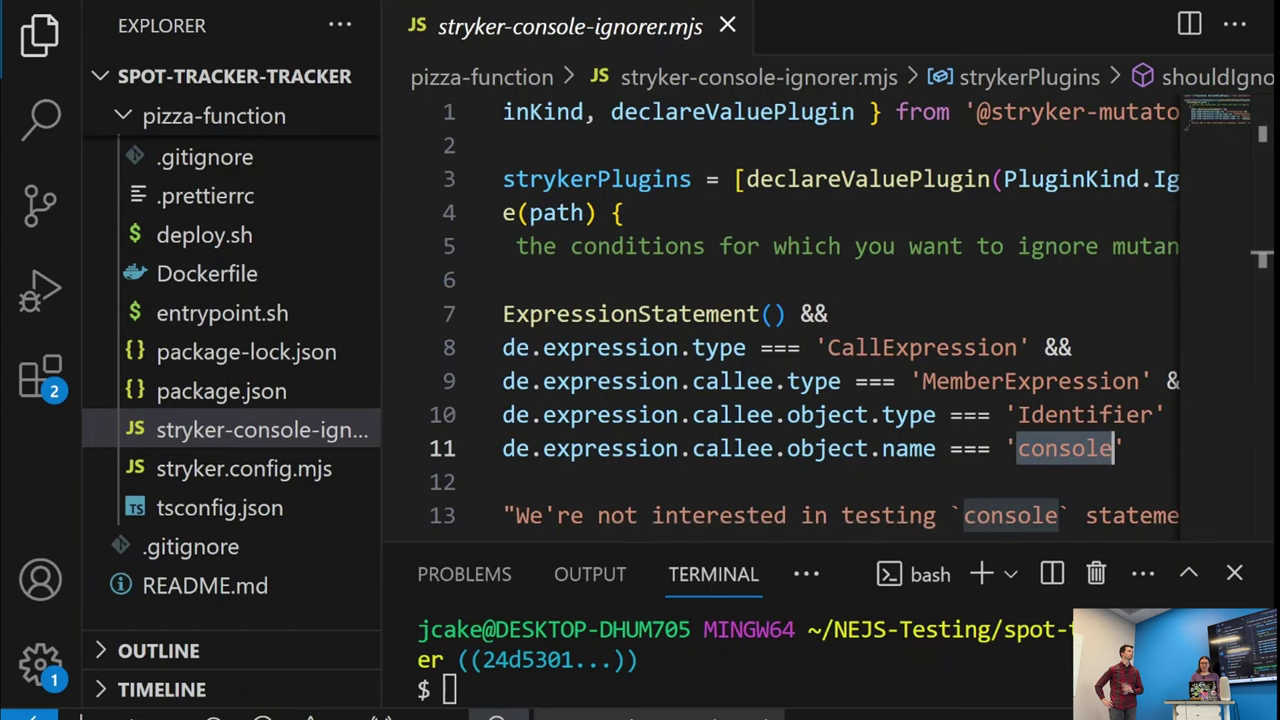
{"action": "left_click", "coordinate": [740, 665]}
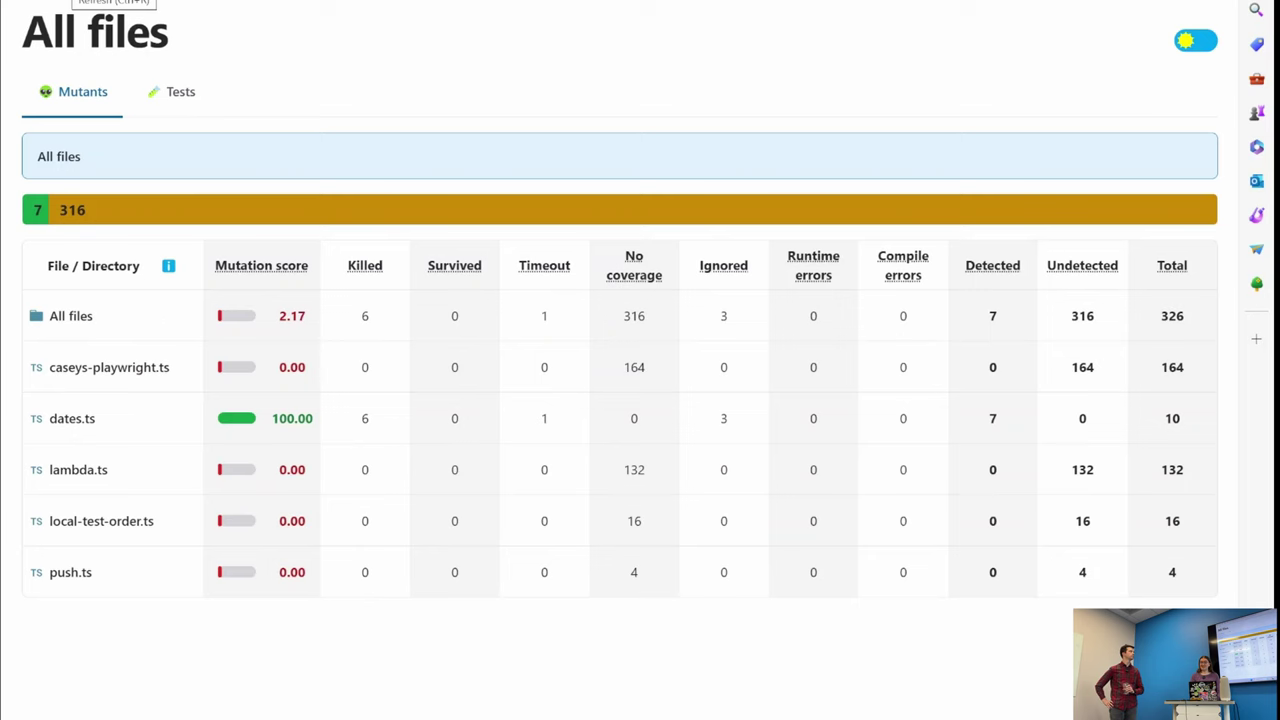
Step: Reload the report to see 26 ignored mutants, review caseys-playwright.ts, then return to VS Code
{"action": "key", "text": "ctrl+r"}
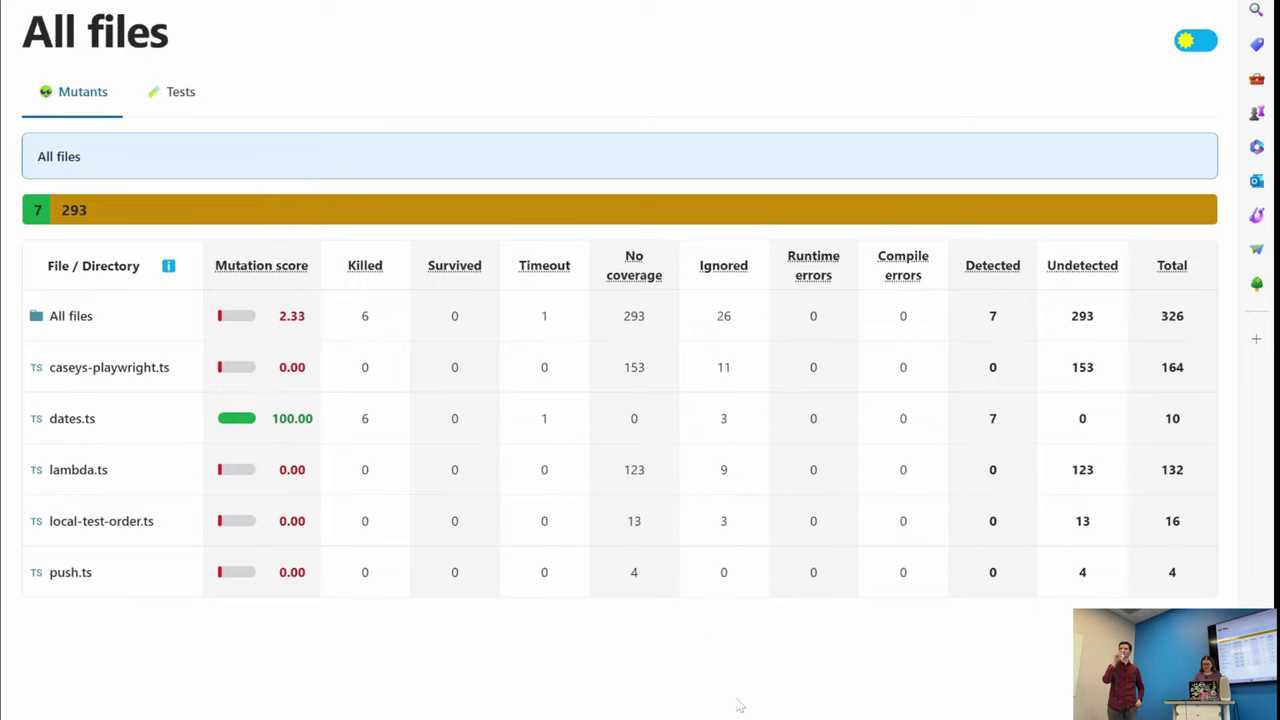
{"action": "mouse_move", "coordinate": [748, 712]}
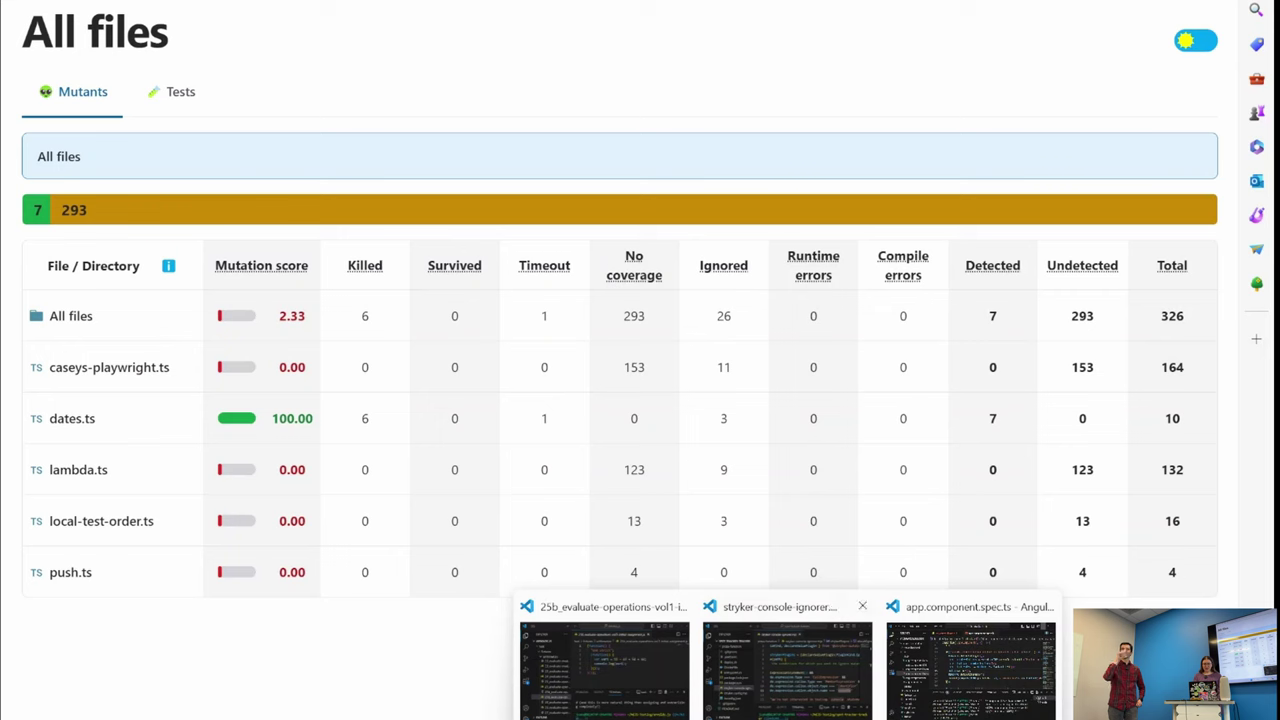
{"action": "left_click", "coordinate": [830, 692]}
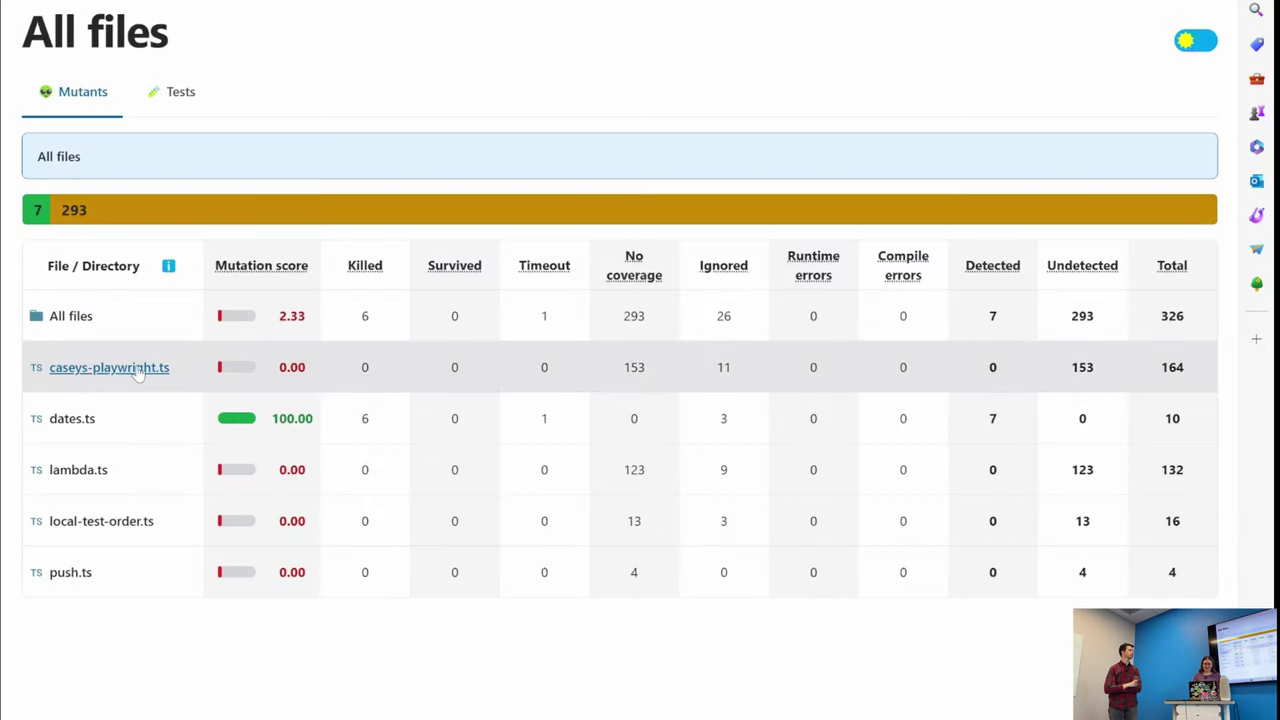
{"action": "left_click", "coordinate": [128, 367]}
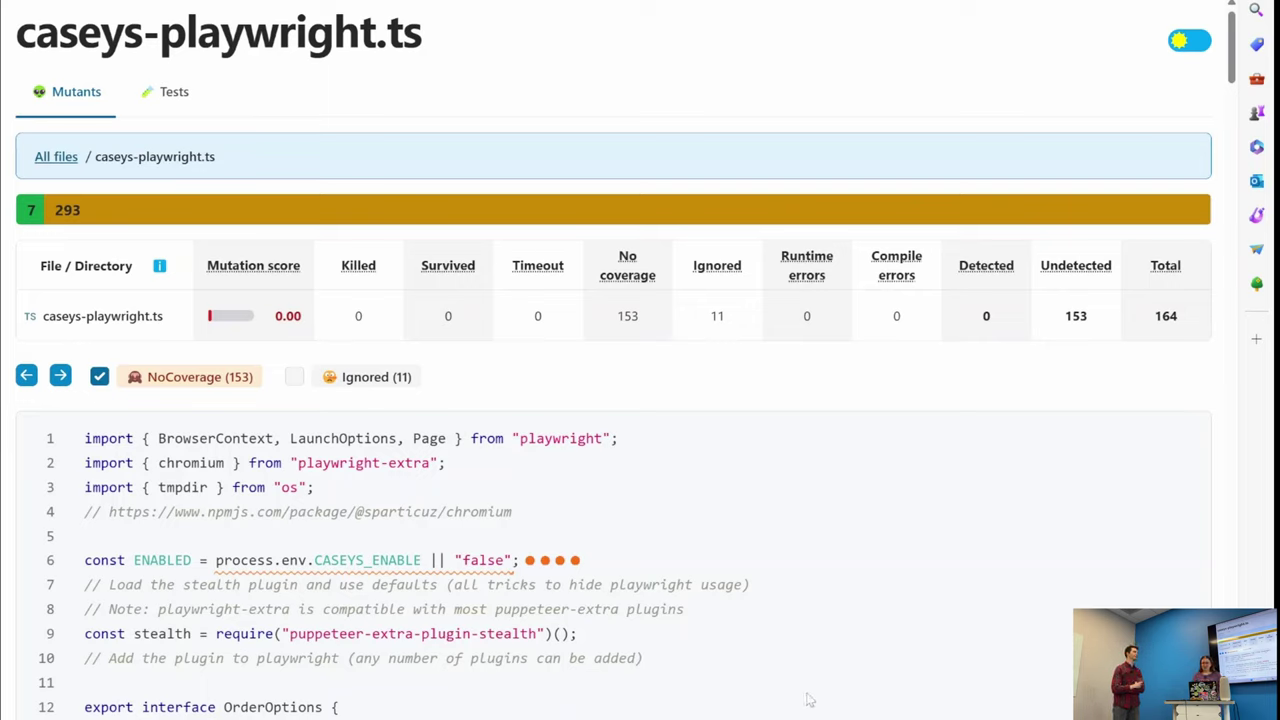
{"action": "mouse_move", "coordinate": [788, 718]}
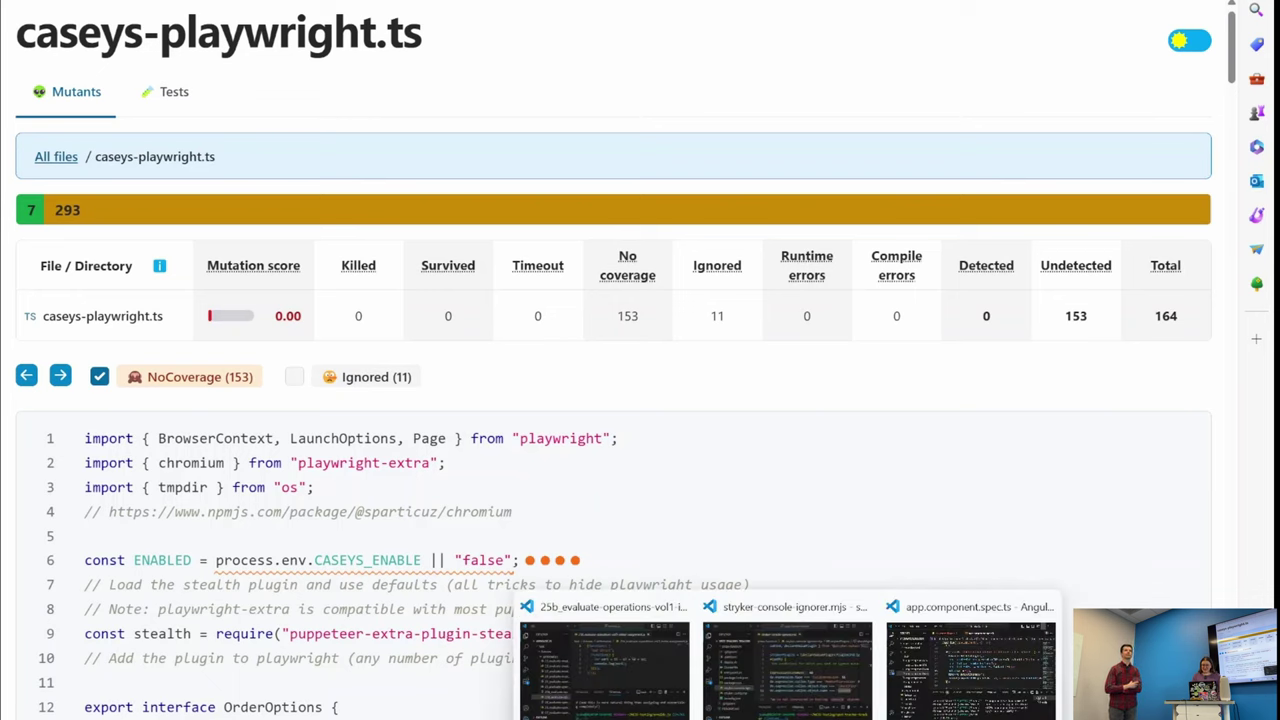
{"action": "left_click", "coordinate": [789, 683]}
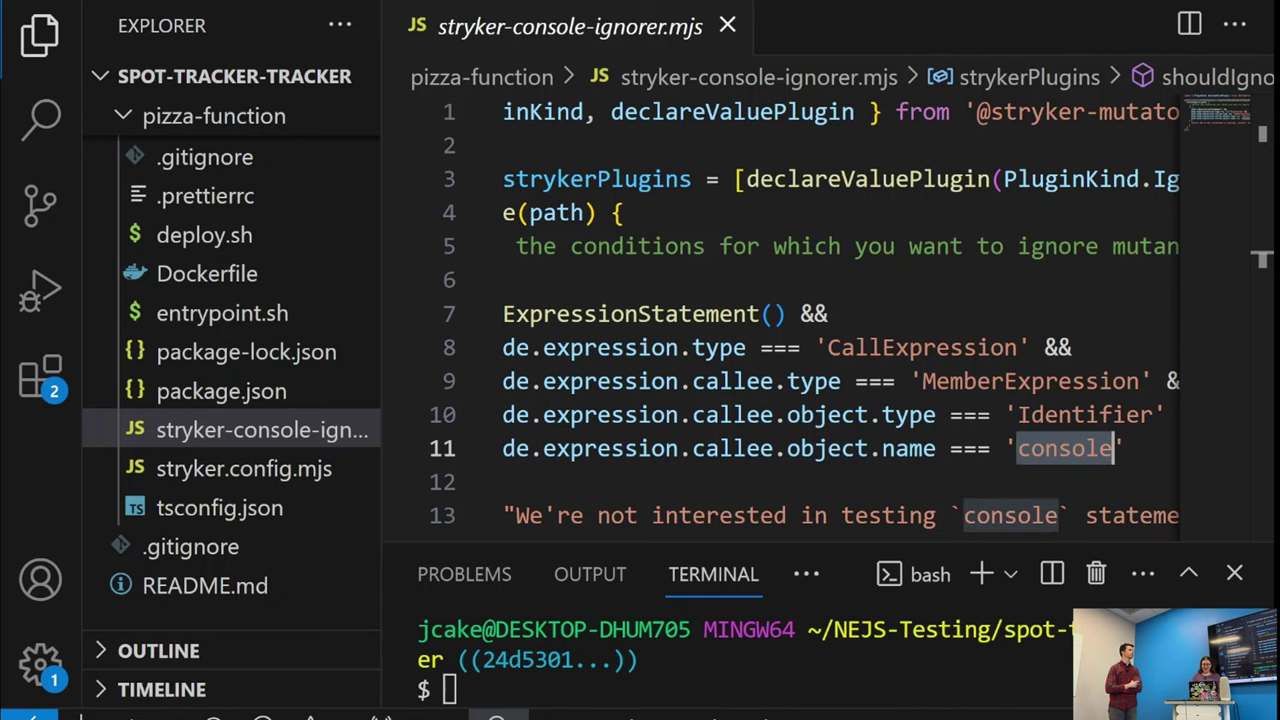
Step: Run git-next-pt and view the *-playwright.ts ignorePatterns entry in stryker.config.mjs
{"action": "type", "text": "git-next-pt"}
{"action": "key", "text": "Return"}
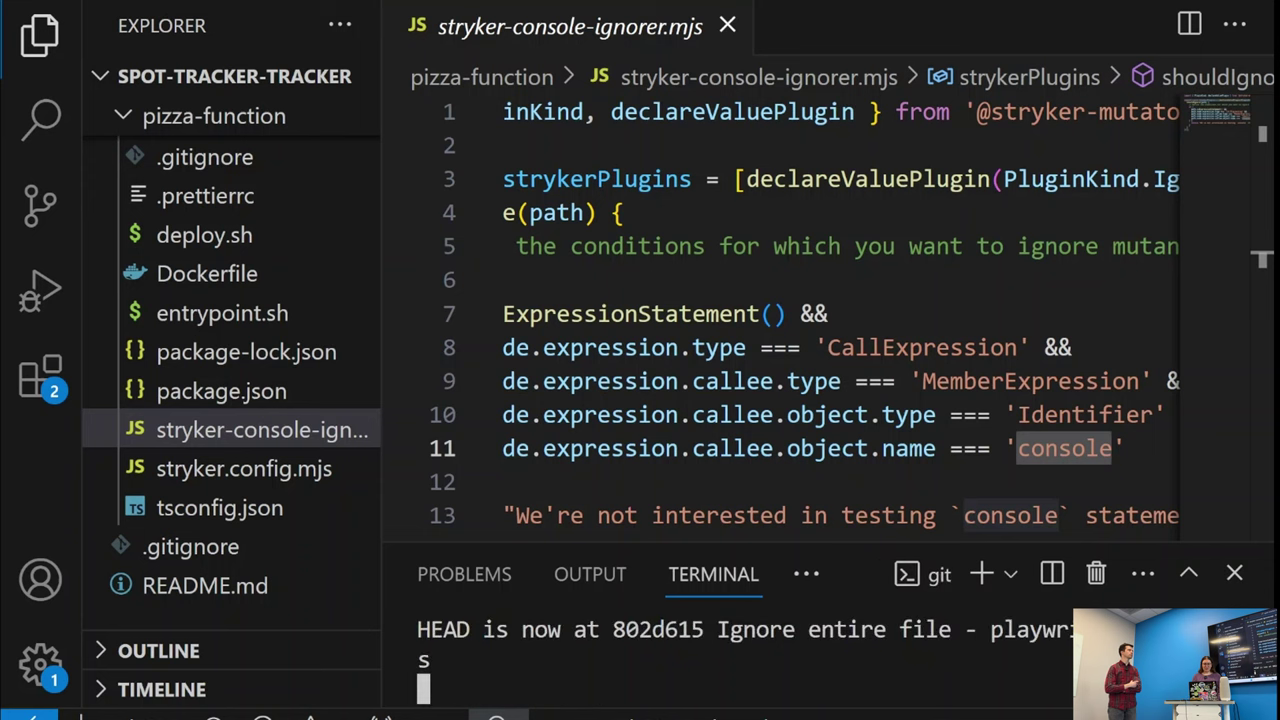
{"action": "left_click", "coordinate": [283, 478]}
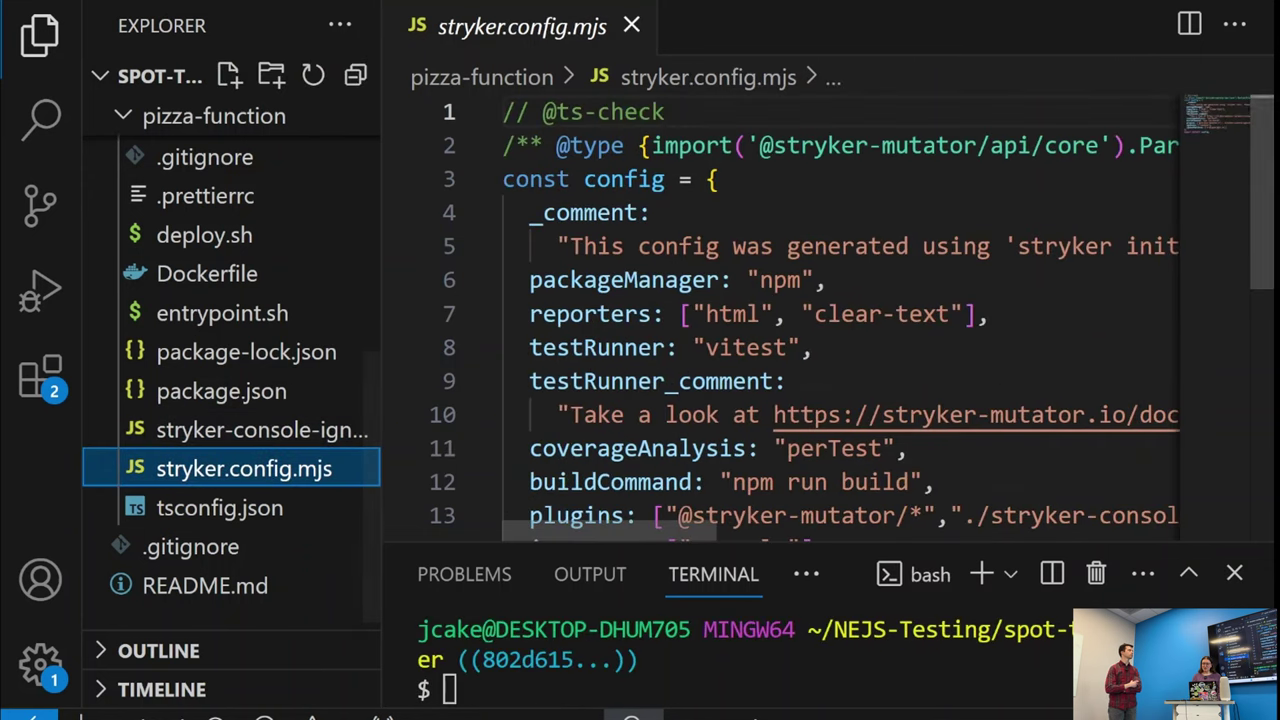
{"action": "left_click", "coordinate": [1262, 355]}
{"action": "scroll", "coordinate": [1262, 355], "scroll_direction": "down", "scroll_amount": 1}
{"action": "scroll", "coordinate": [1262, 355], "scroll_direction": "up", "scroll_amount": 3}
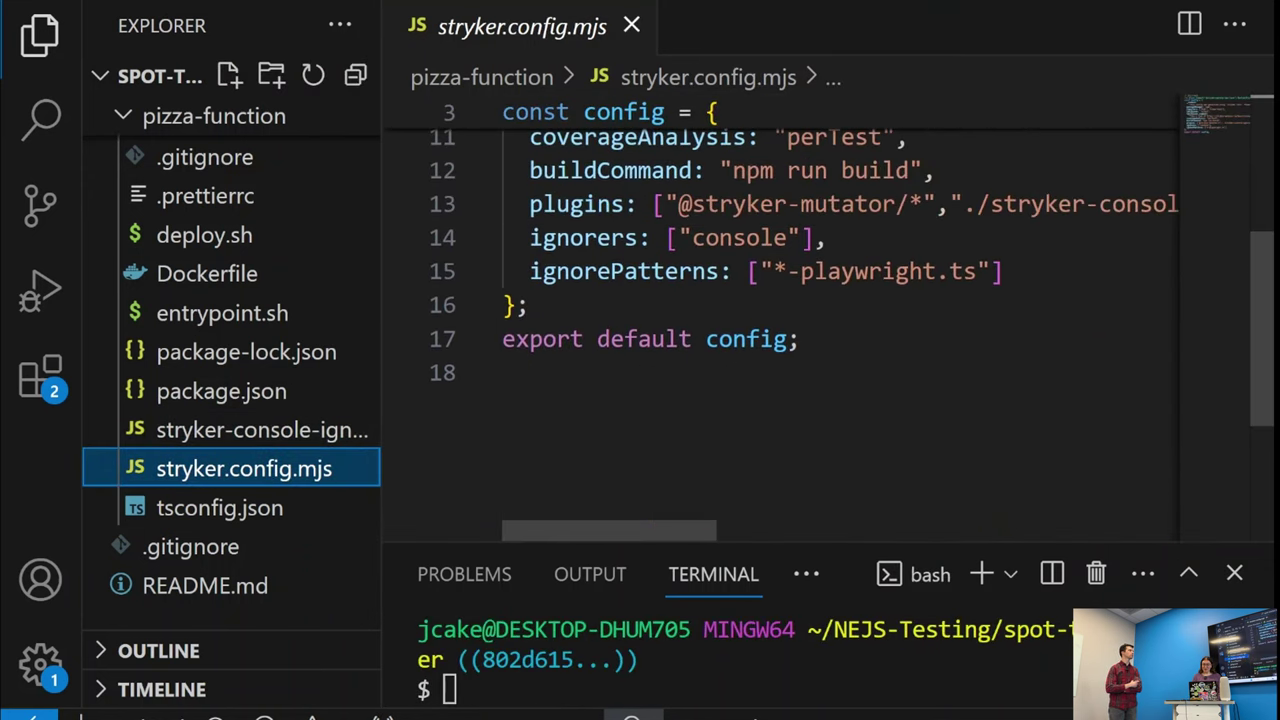
Step: Open the lambda.ts report from All files and scroll through its uncovered browser launch flags
{"action": "mouse_move", "coordinate": [710, 715]}
{"action": "left_click", "coordinate": [684, 670]}
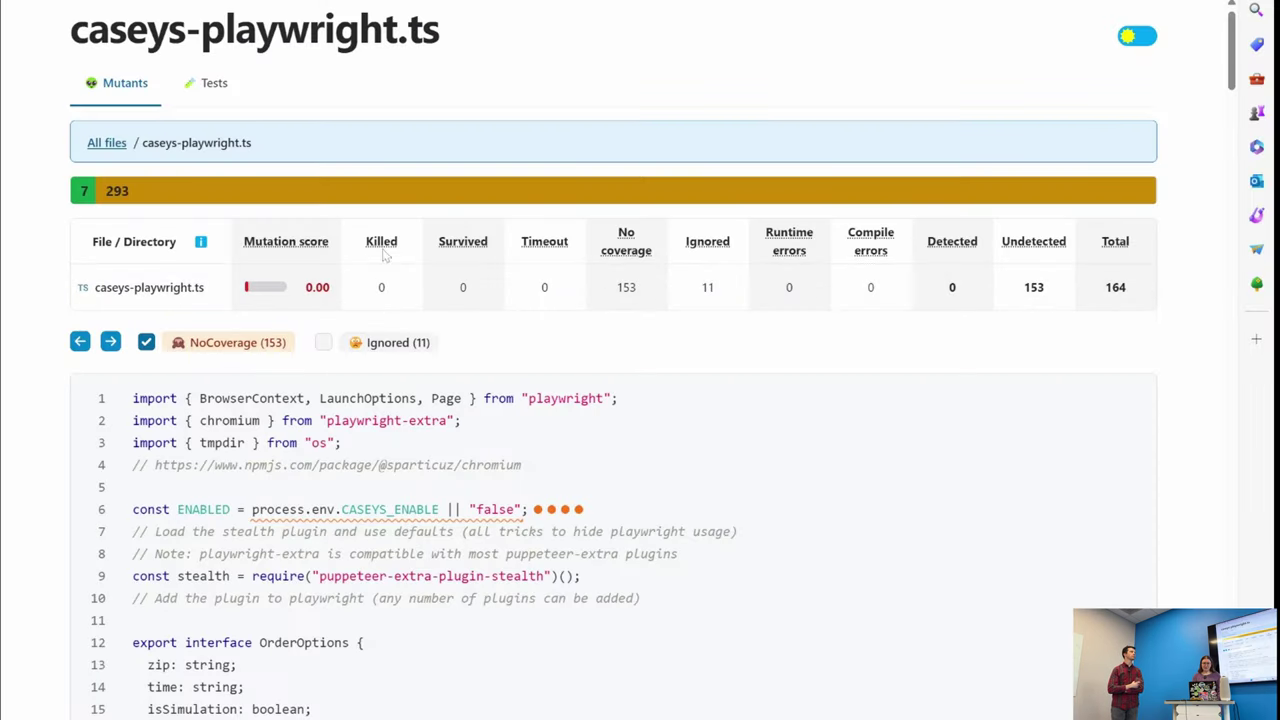
{"action": "left_click", "coordinate": [105, 143]}
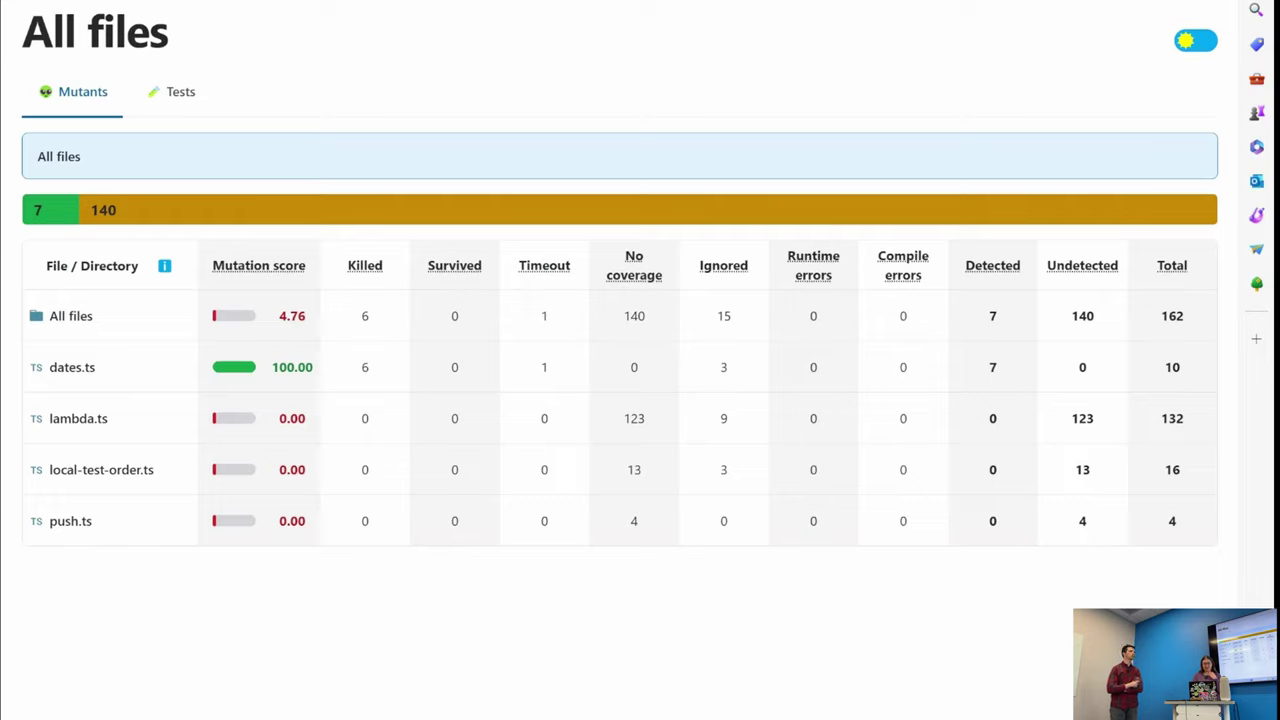
{"action": "left_click", "coordinate": [90, 420]}
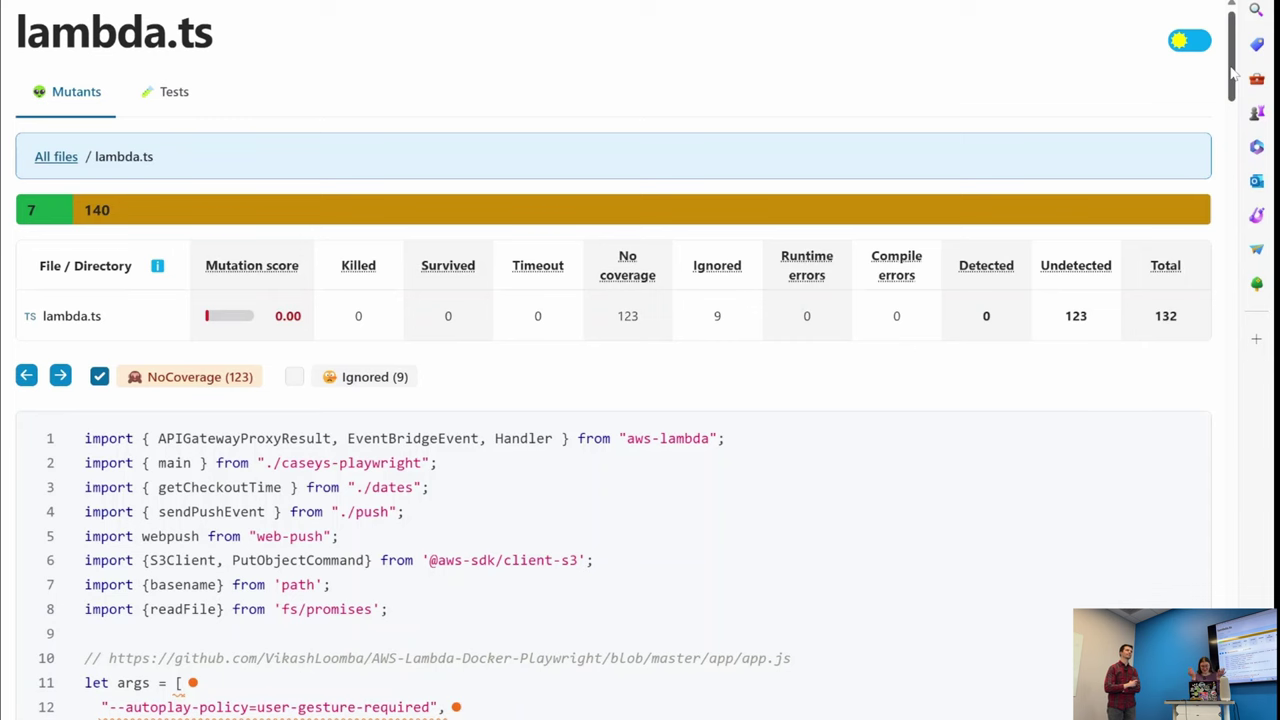
{"action": "left_click_drag", "start_coordinate": [1233, 75], "coordinate": [1238, 126]}
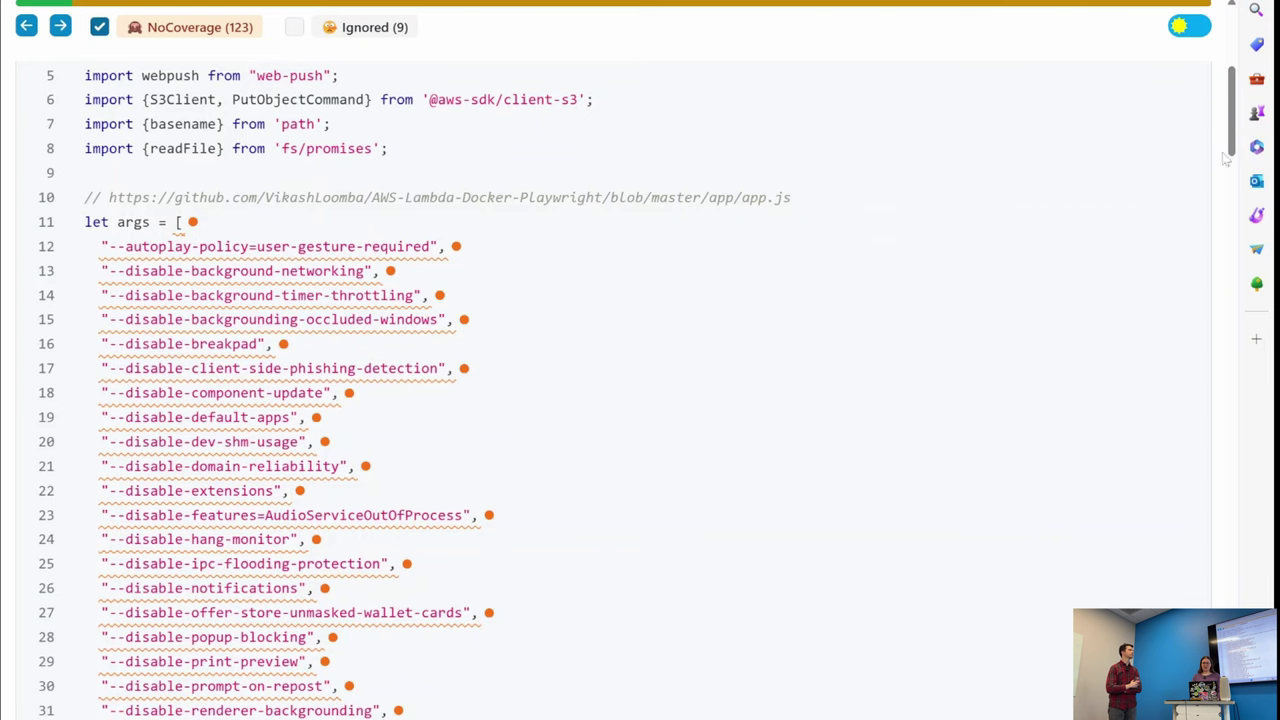
{"action": "left_click_drag", "start_coordinate": [1236, 110], "coordinate": [1233, 172]}
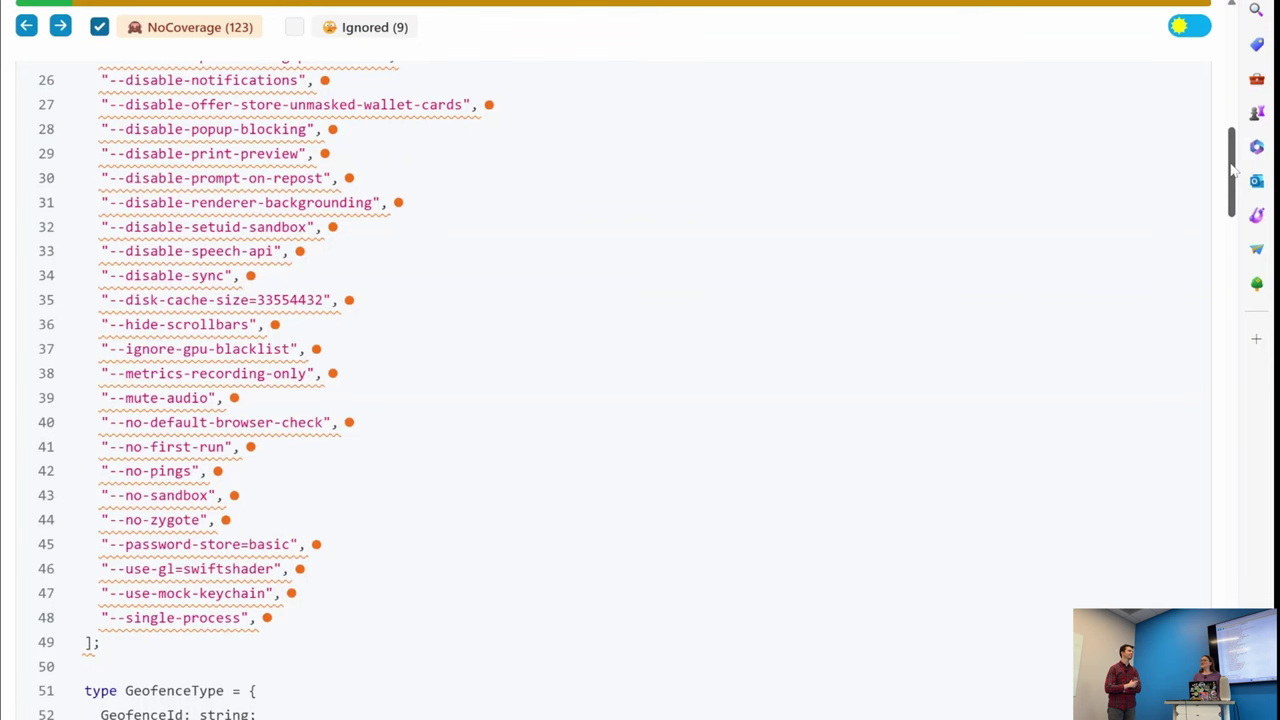
Step: Check out the next commit with git-next-pt and view lambda.ts's flag list excluded from mutation
{"action": "mouse_move", "coordinate": [787, 719]}
{"action": "left_click", "coordinate": [787, 668]}
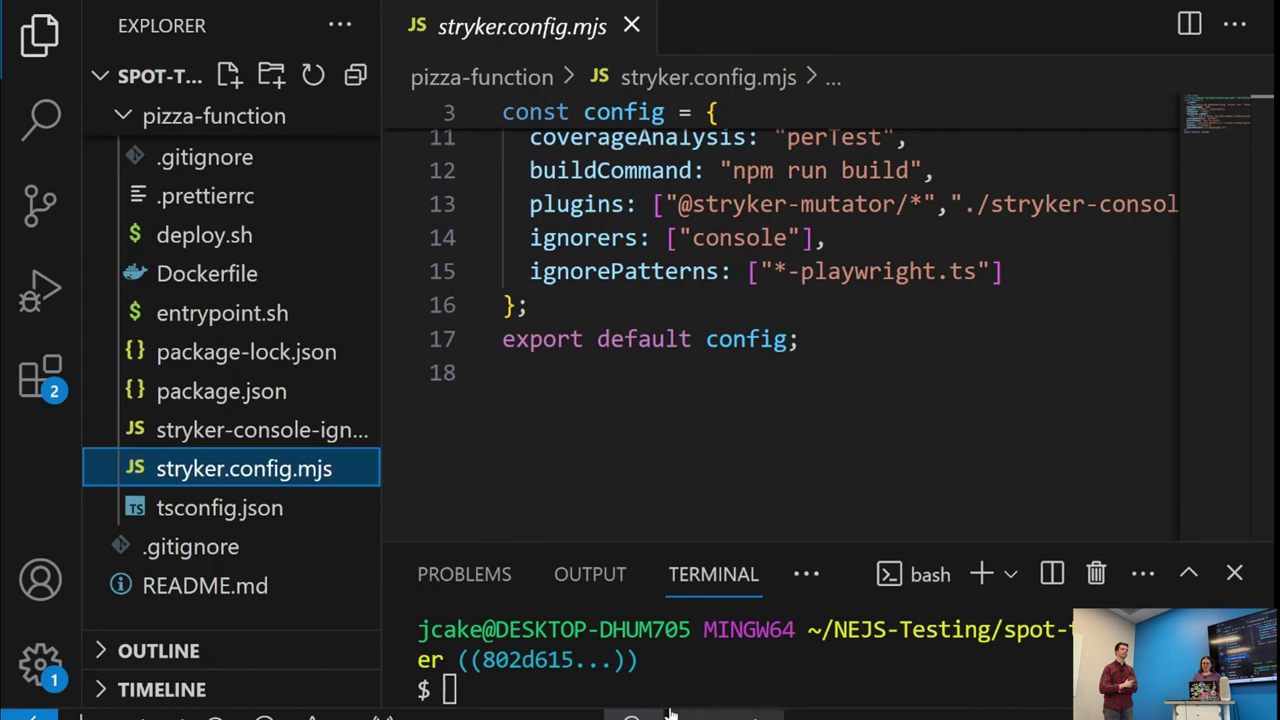
{"action": "type", "text": "git-next-pt"}
{"action": "key", "text": "Return"}
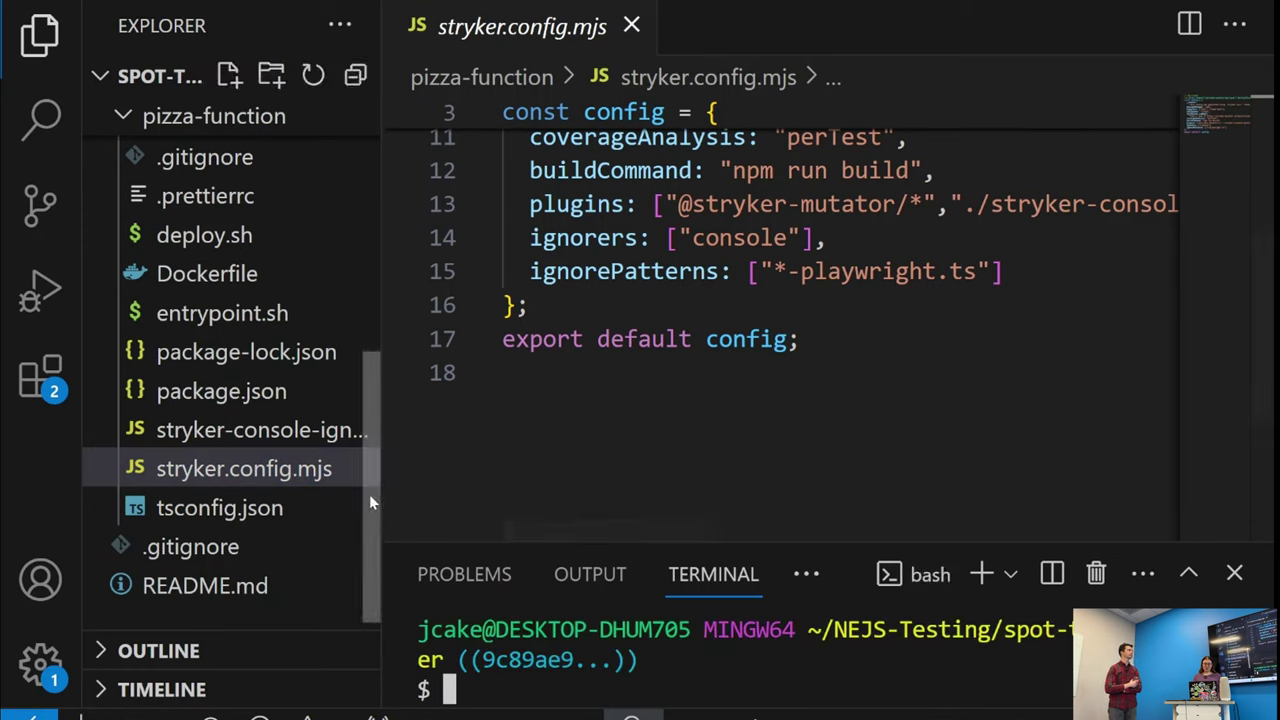
{"action": "left_click", "coordinate": [250, 418]}
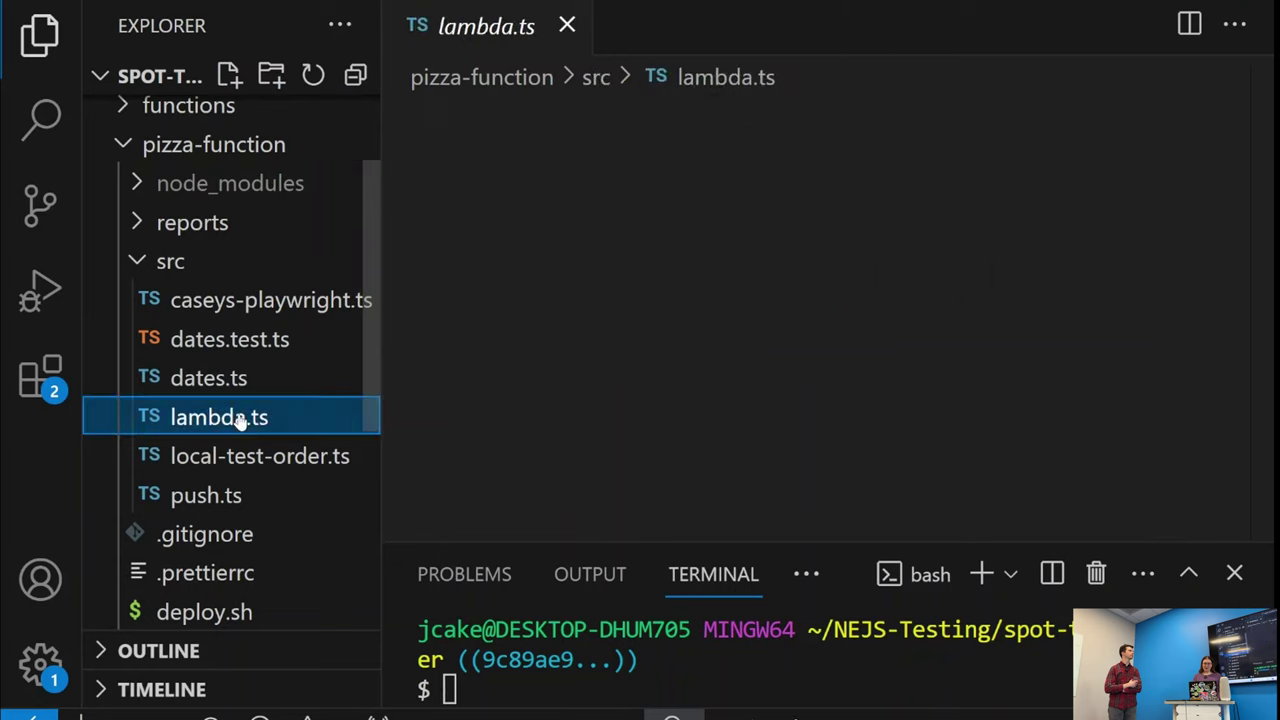
{"action": "mouse_move", "coordinate": [1262, 187]}
{"action": "left_mouse_down"}
{"action": "mouse_move", "coordinate": [1264, 127]}
{"action": "mouse_move", "coordinate": [1268, 200]}
{"action": "left_mouse_up"}
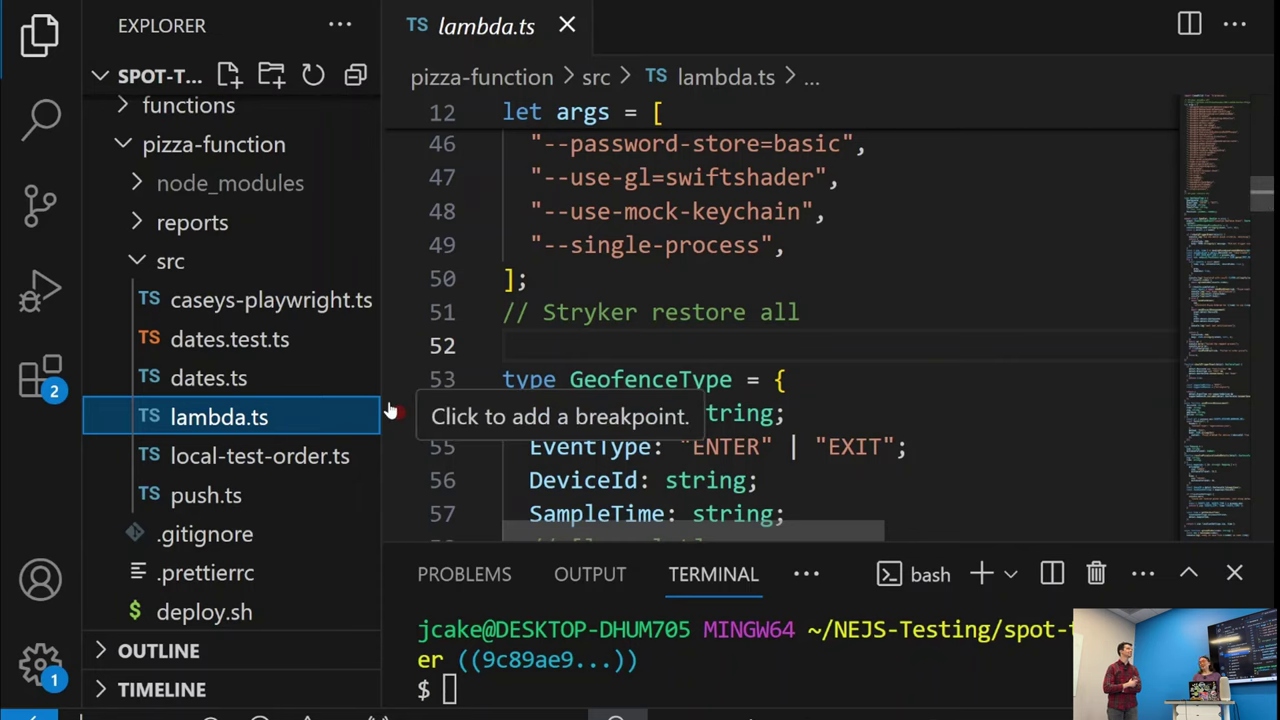
Step: Review caseys-playwright.ts and the browser mutation report, then rerun git-next-pt to reach commit ac549ce
{"action": "left_click", "coordinate": [212, 304]}
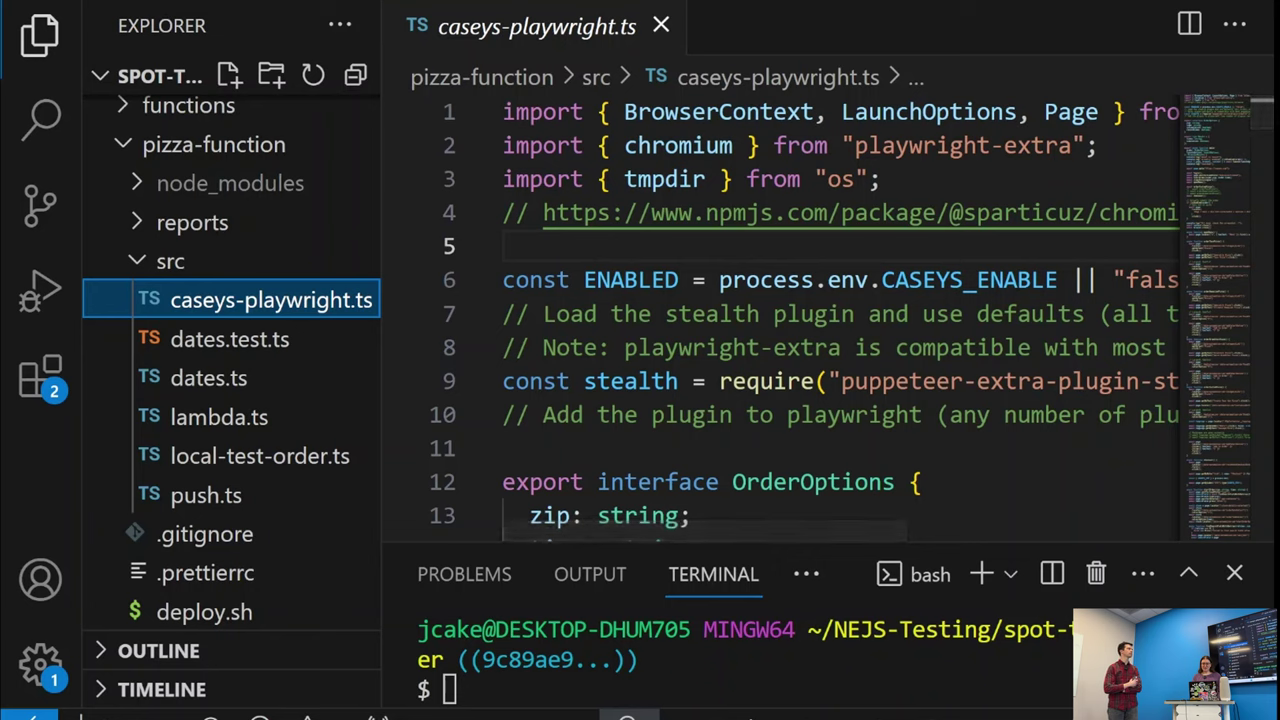
{"action": "left_click", "coordinate": [449, 689]}
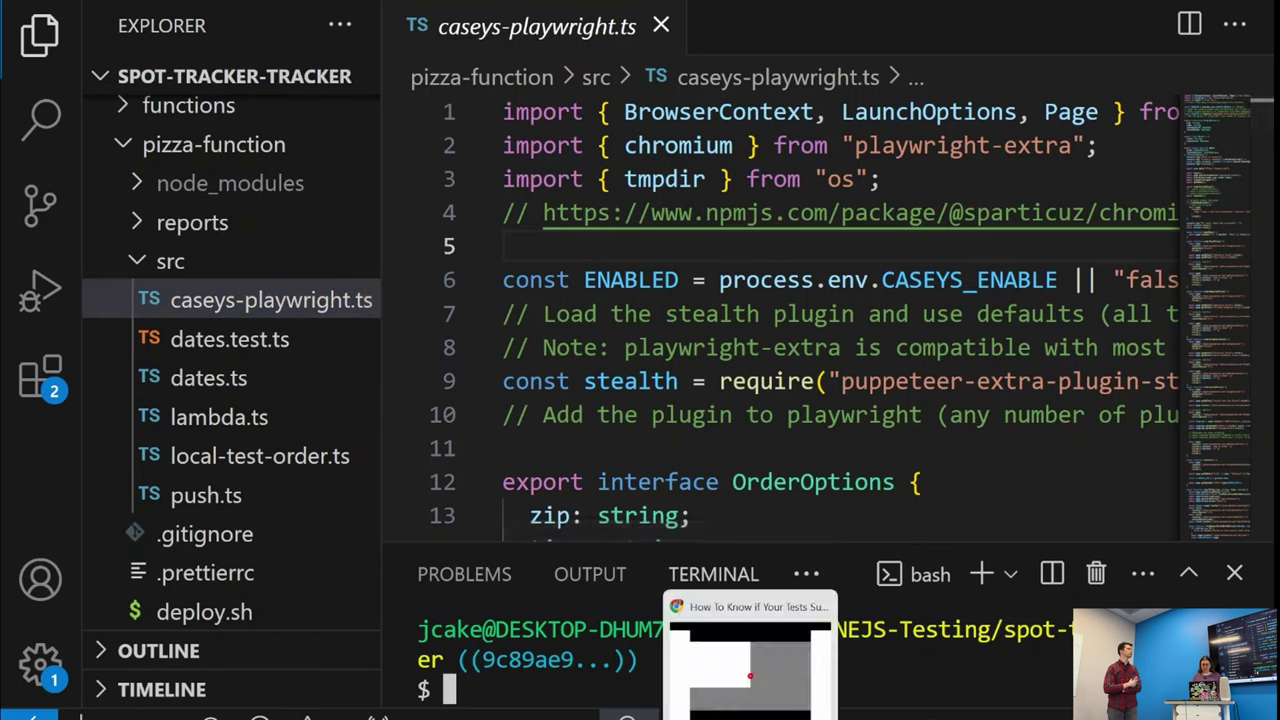
{"action": "left_click", "coordinate": [722, 714]}
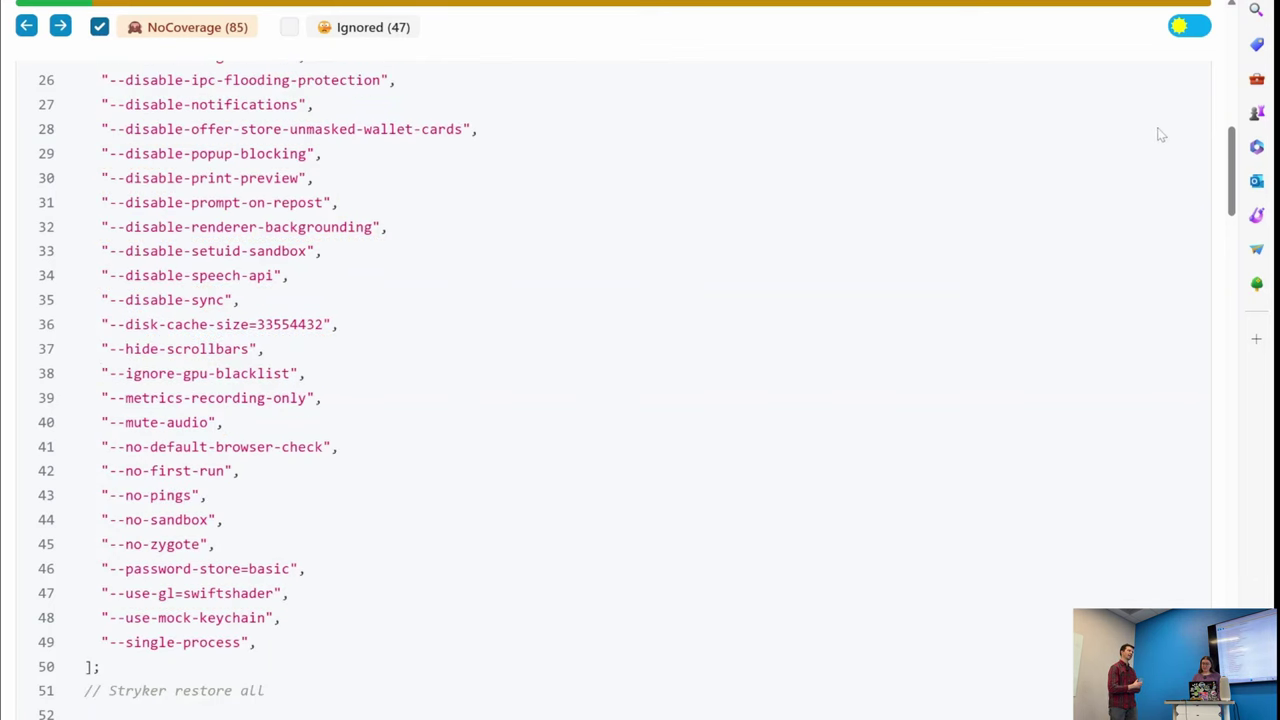
{"action": "left_click_drag", "start_coordinate": [1233, 172], "coordinate": [1240, 57]}
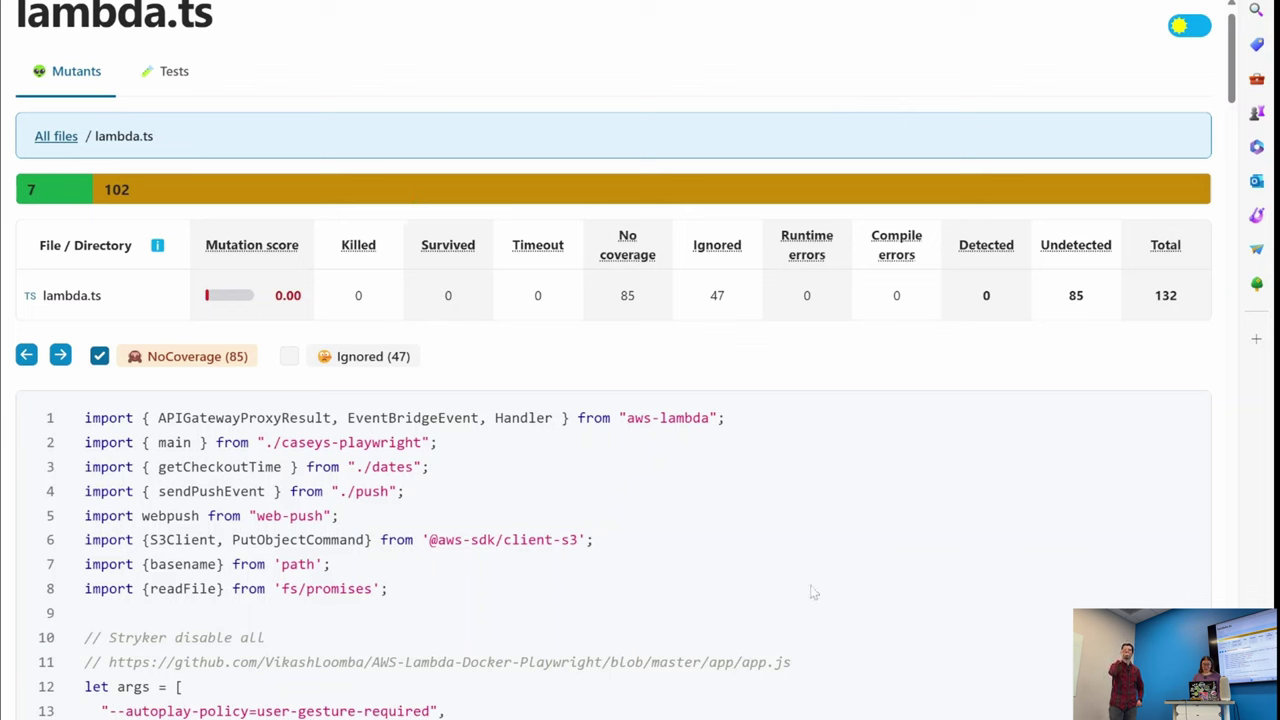
{"action": "mouse_move", "coordinate": [788, 719]}
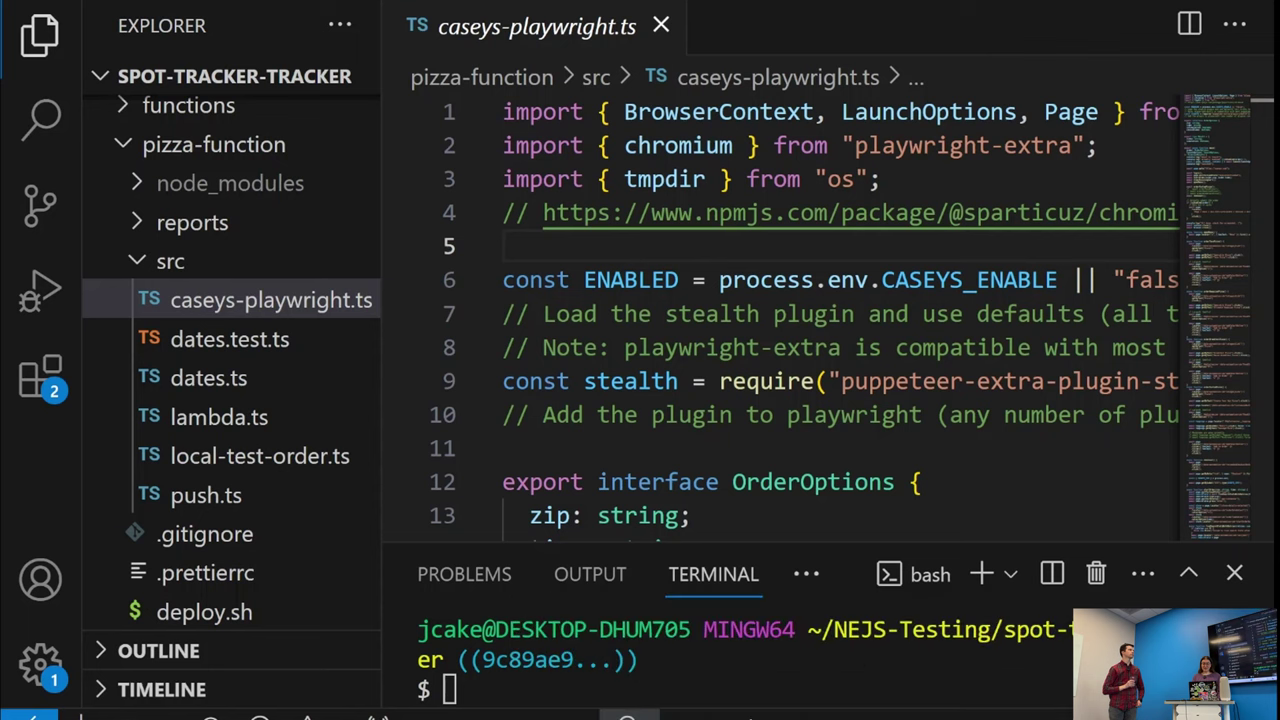
{"action": "left_click", "coordinate": [783, 670]}
{"action": "key", "text": "Up"}
{"action": "key", "text": "Return"}
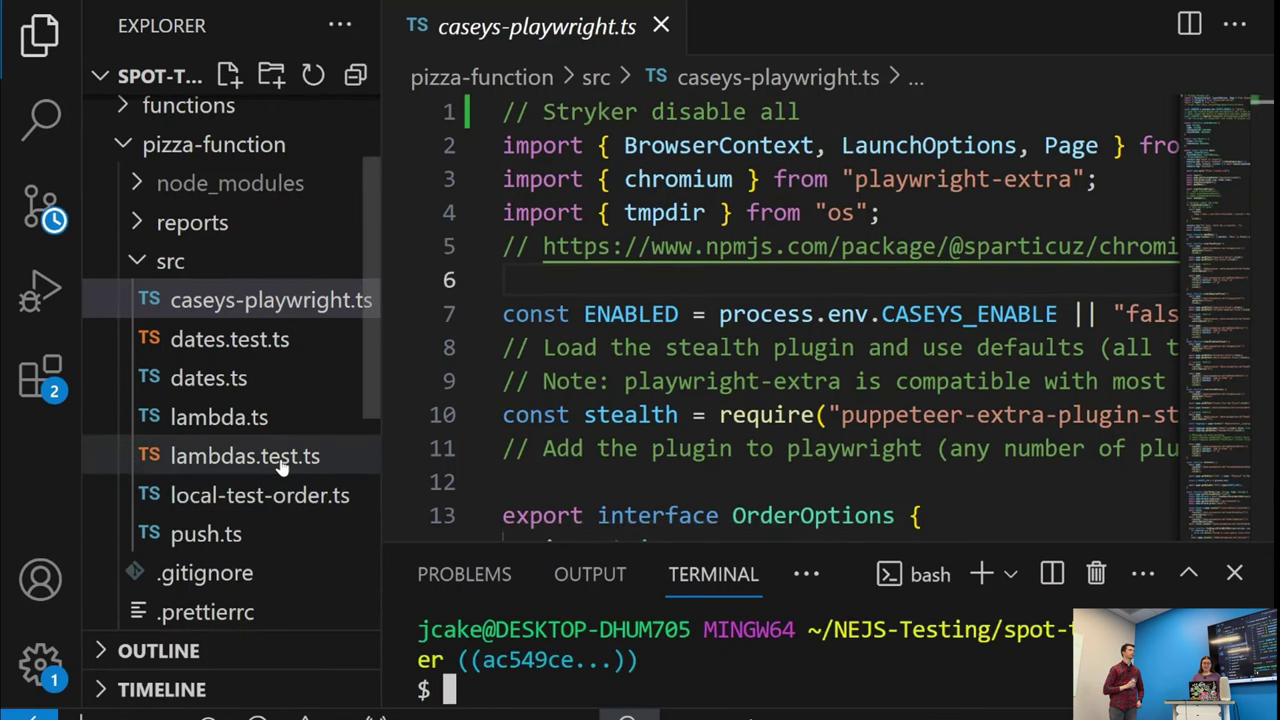
Step: Open the new lambdas.test.ts and reload the lambda.ts mutation report in the browser to compare
{"action": "left_click", "coordinate": [280, 460]}
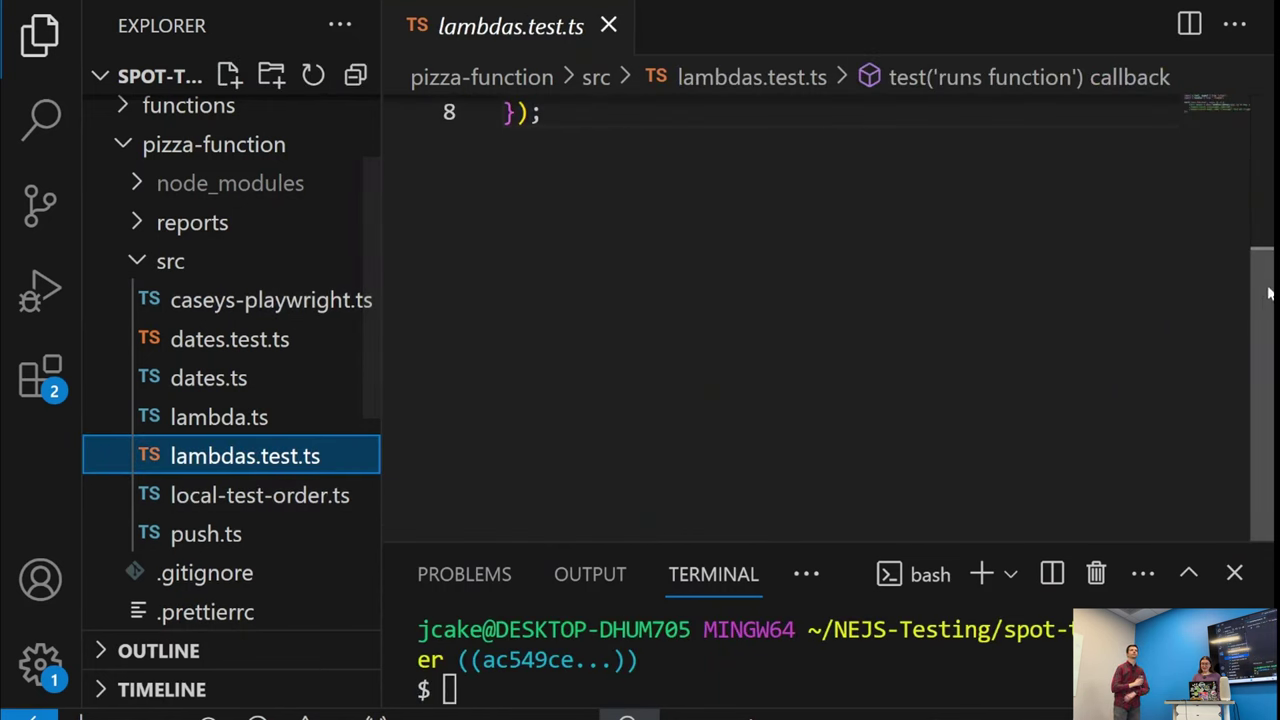
{"action": "scroll", "coordinate": [800, 300], "scroll_direction": "up", "scroll_amount": 3}
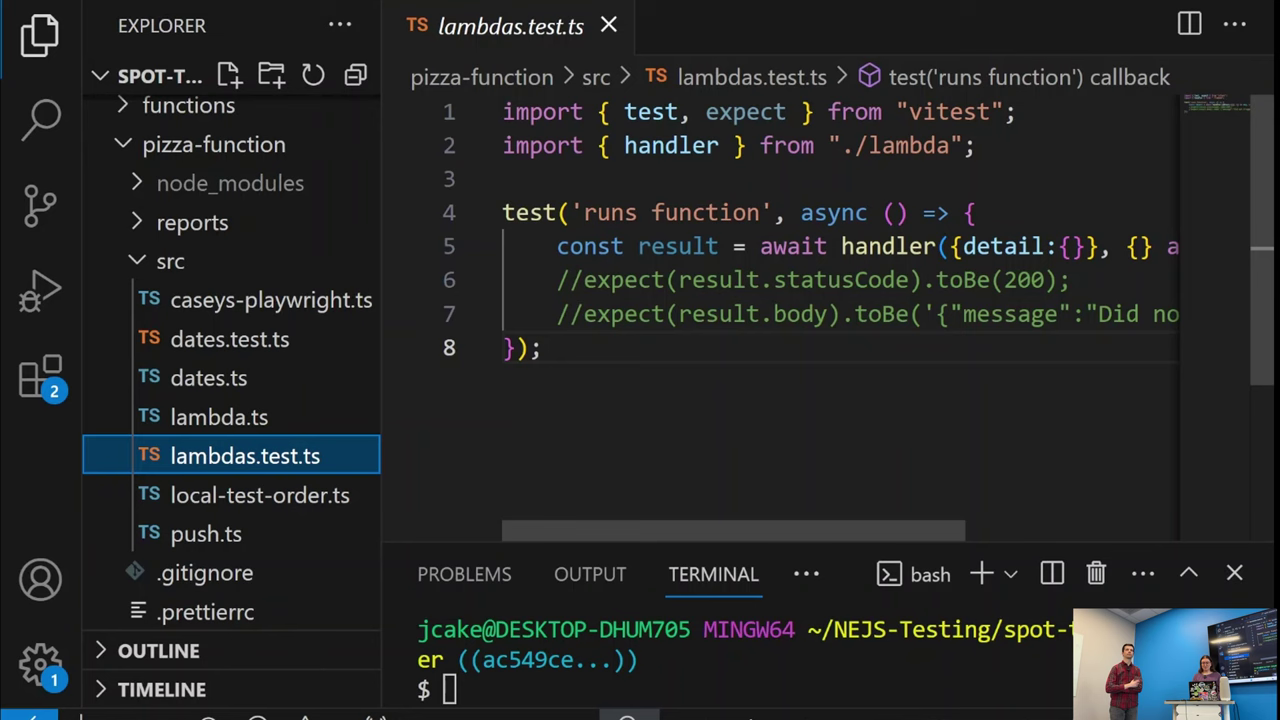
{"action": "mouse_move", "coordinate": [714, 716]}
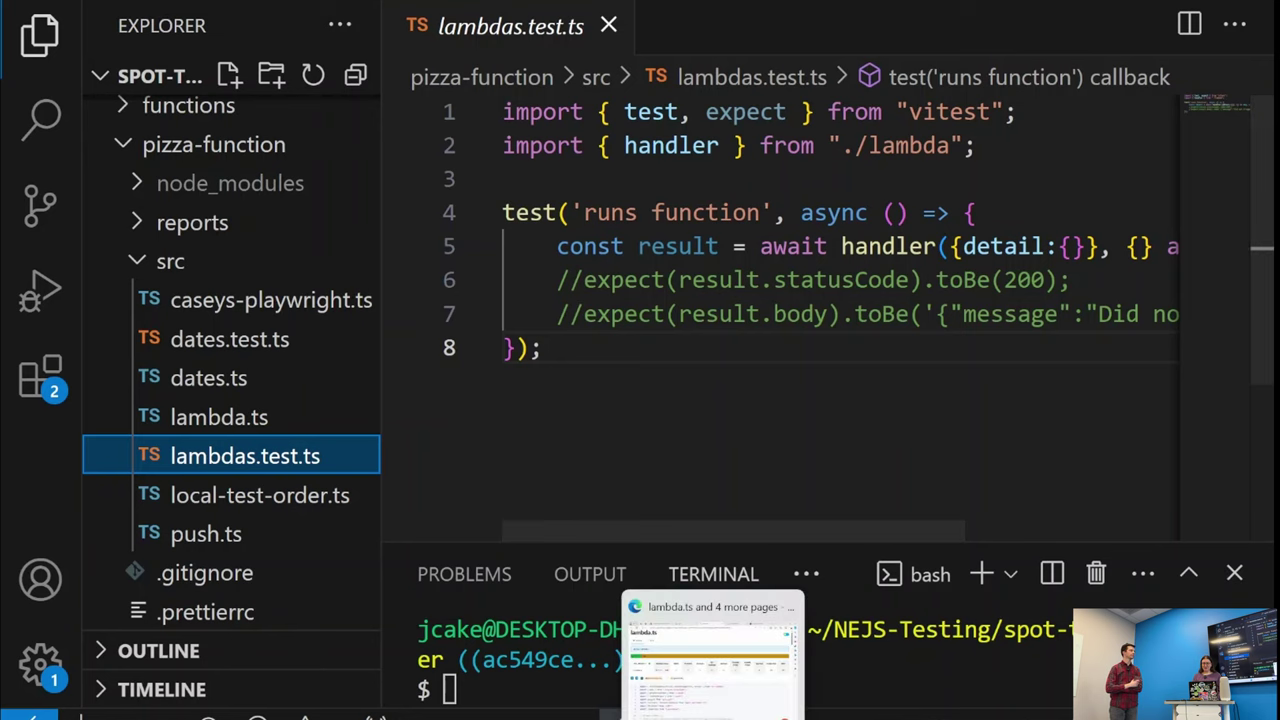
{"action": "left_click", "coordinate": [714, 650]}
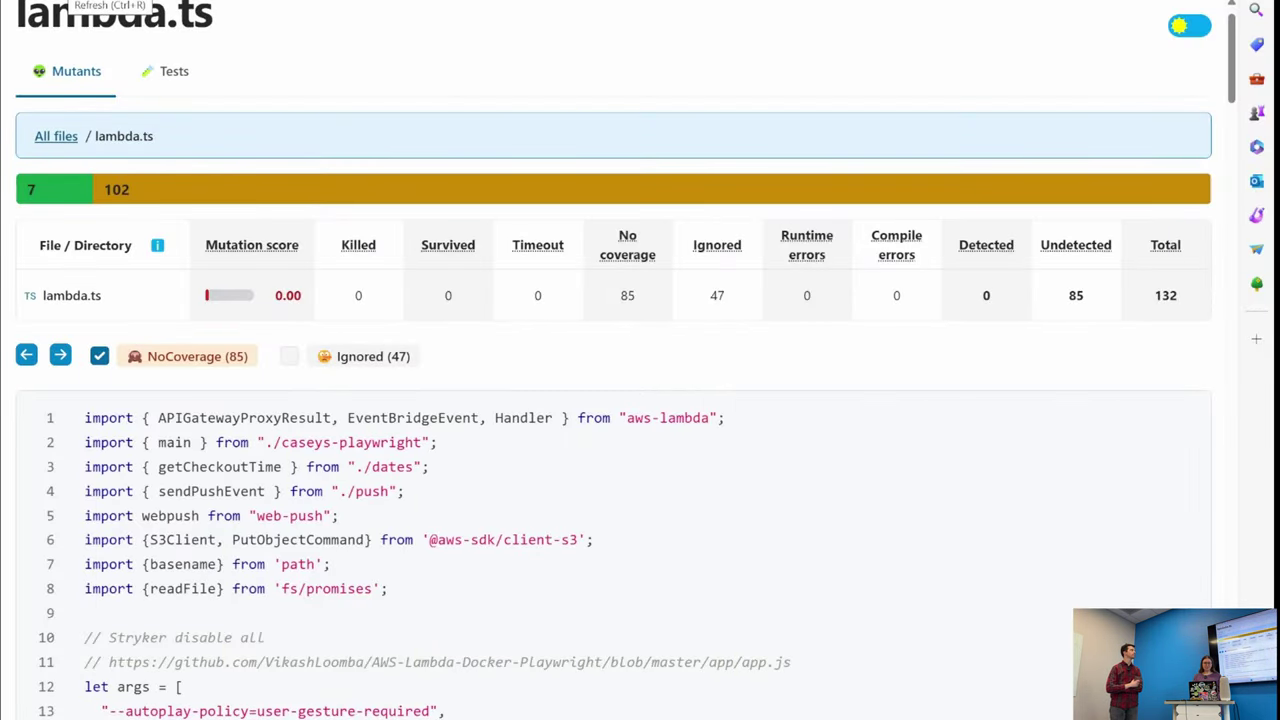
{"action": "key", "text": "F5"}
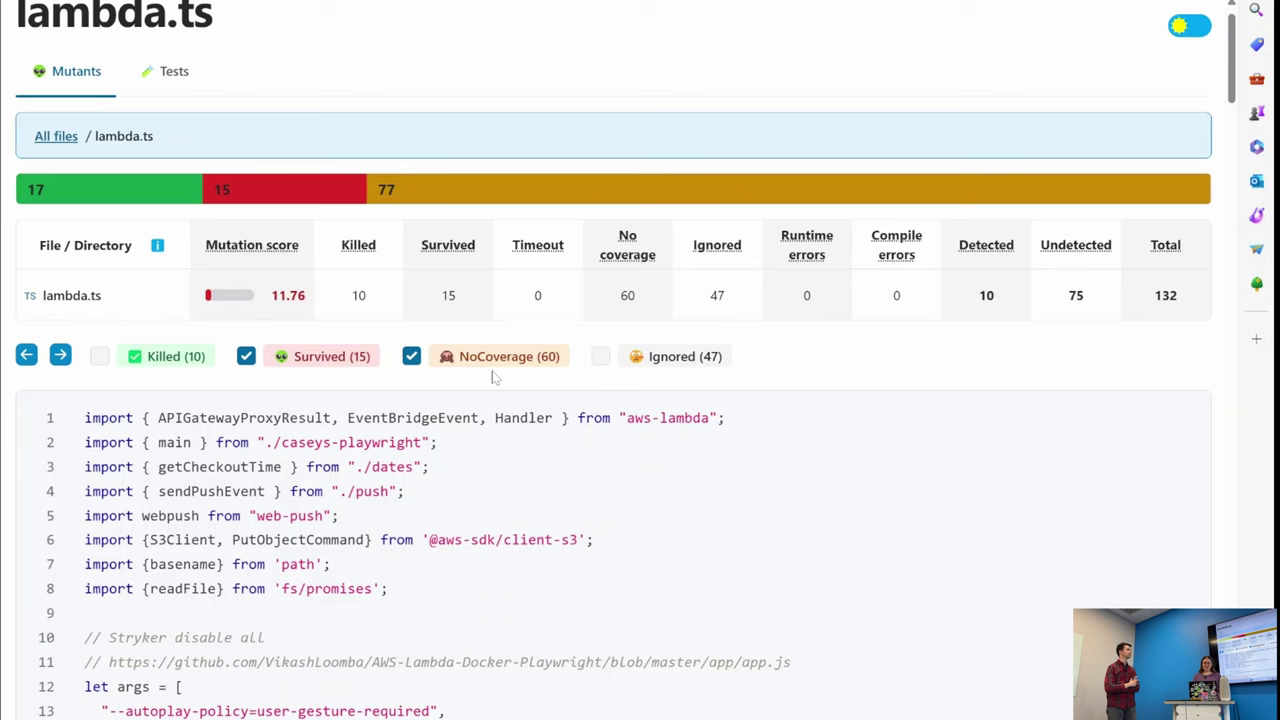
{"action": "mouse_move", "coordinate": [788, 715]}
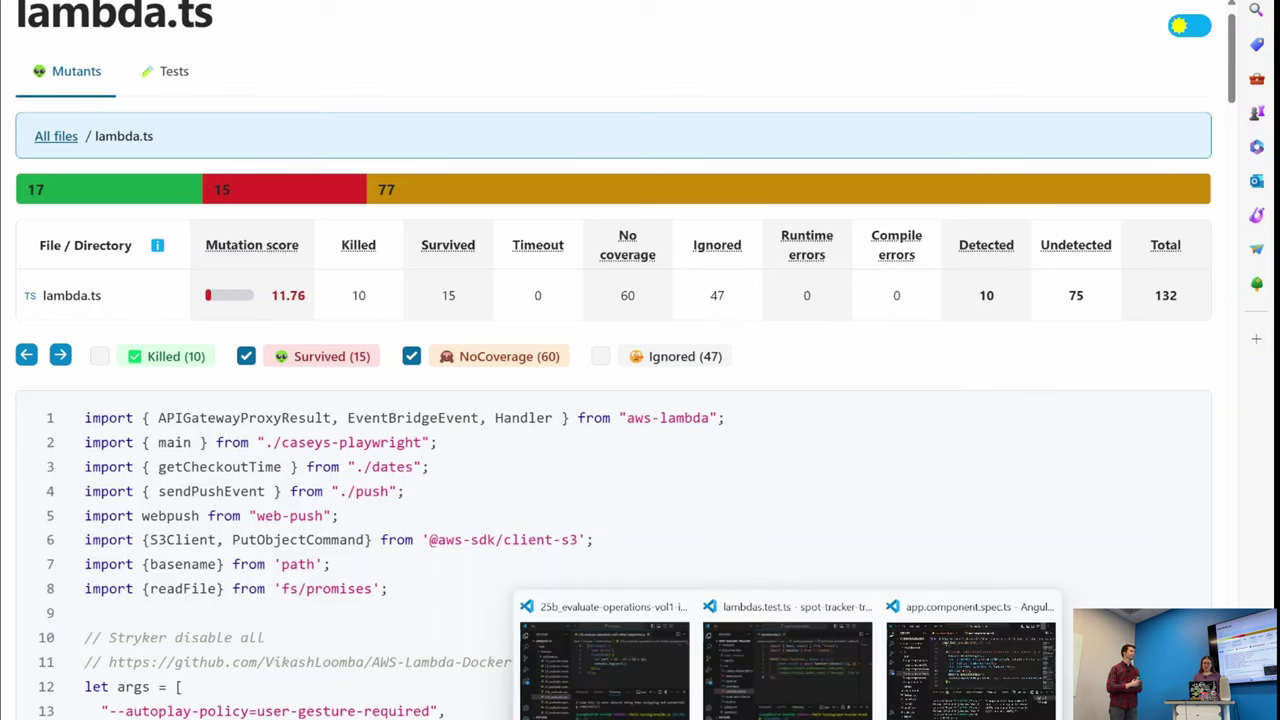
{"action": "left_click", "coordinate": [787, 665]}
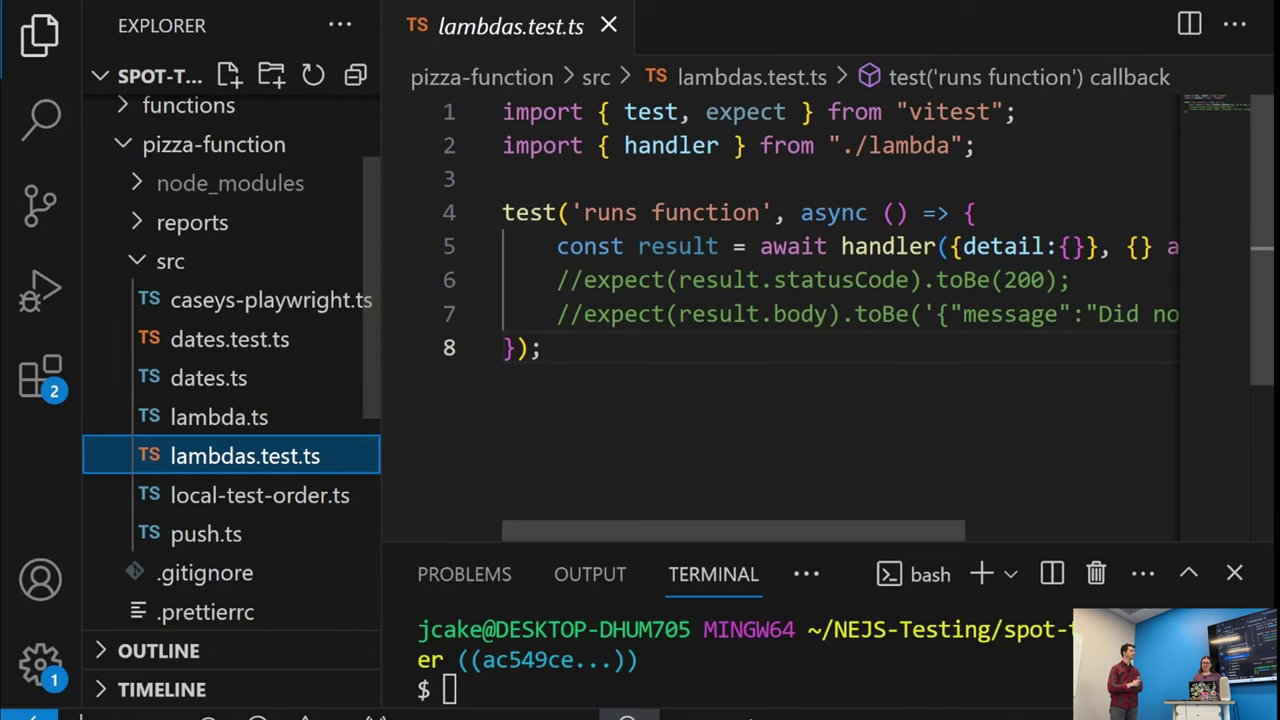
{"action": "mouse_move", "coordinate": [613, 535]}
{"action": "left_mouse_down"}
{"action": "mouse_move", "coordinate": [644, 542]}
{"action": "mouse_move", "coordinate": [632, 540]}
{"action": "left_mouse_up"}
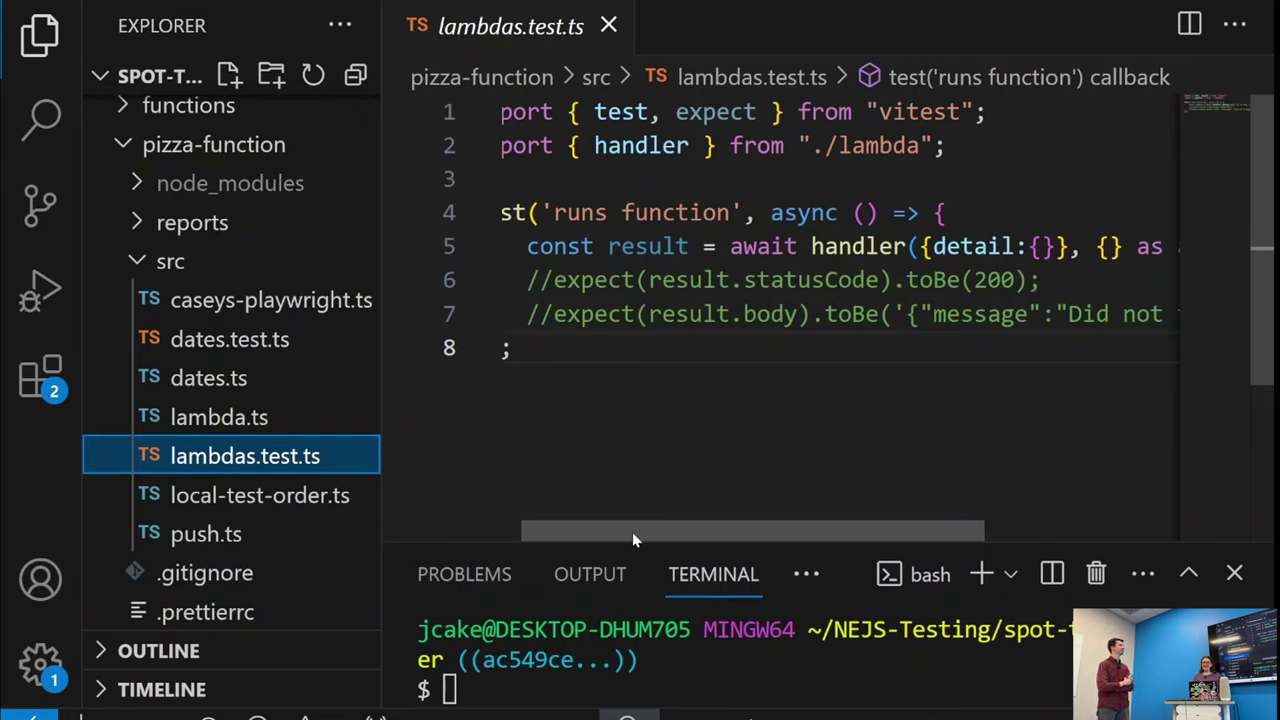
Step: Run git-next-pt to reach commit e3dbaf8, where the statusCode 200 and body expectations are active
{"action": "left_click", "coordinate": [449, 690]}
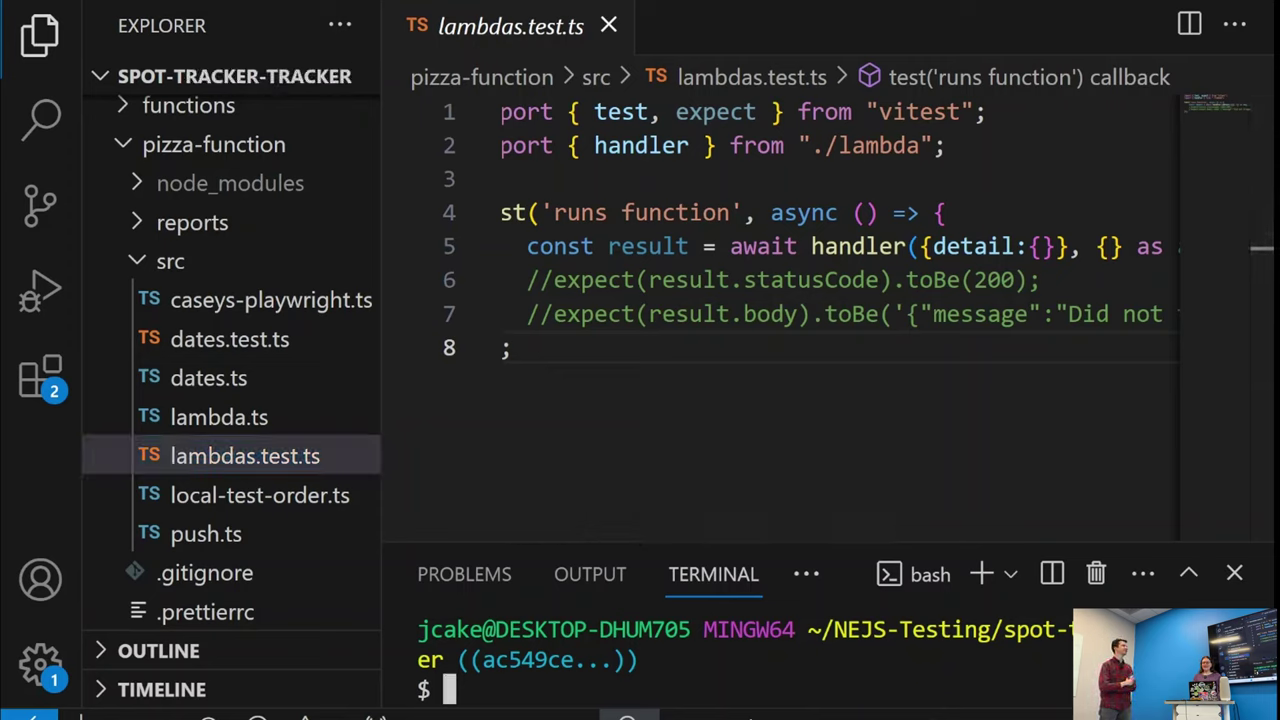
{"action": "type", "text": "git-next-pt"}
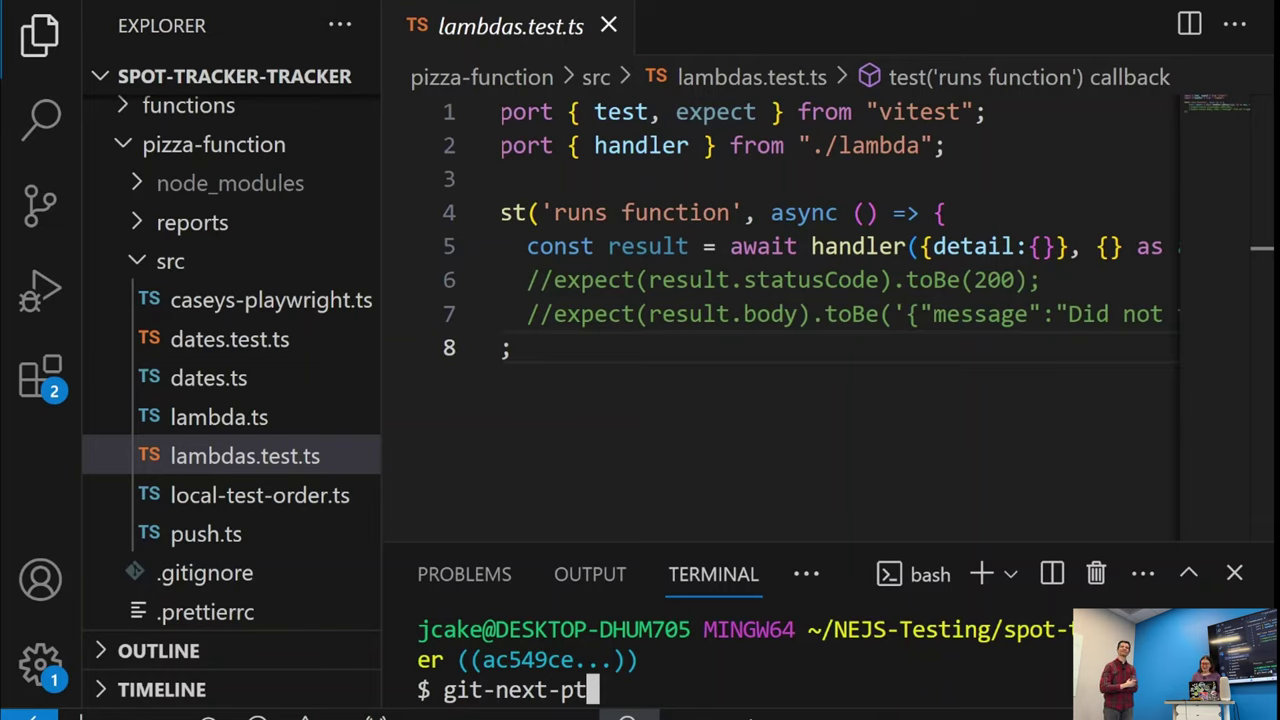
{"action": "mouse_move", "coordinate": [700, 712]}
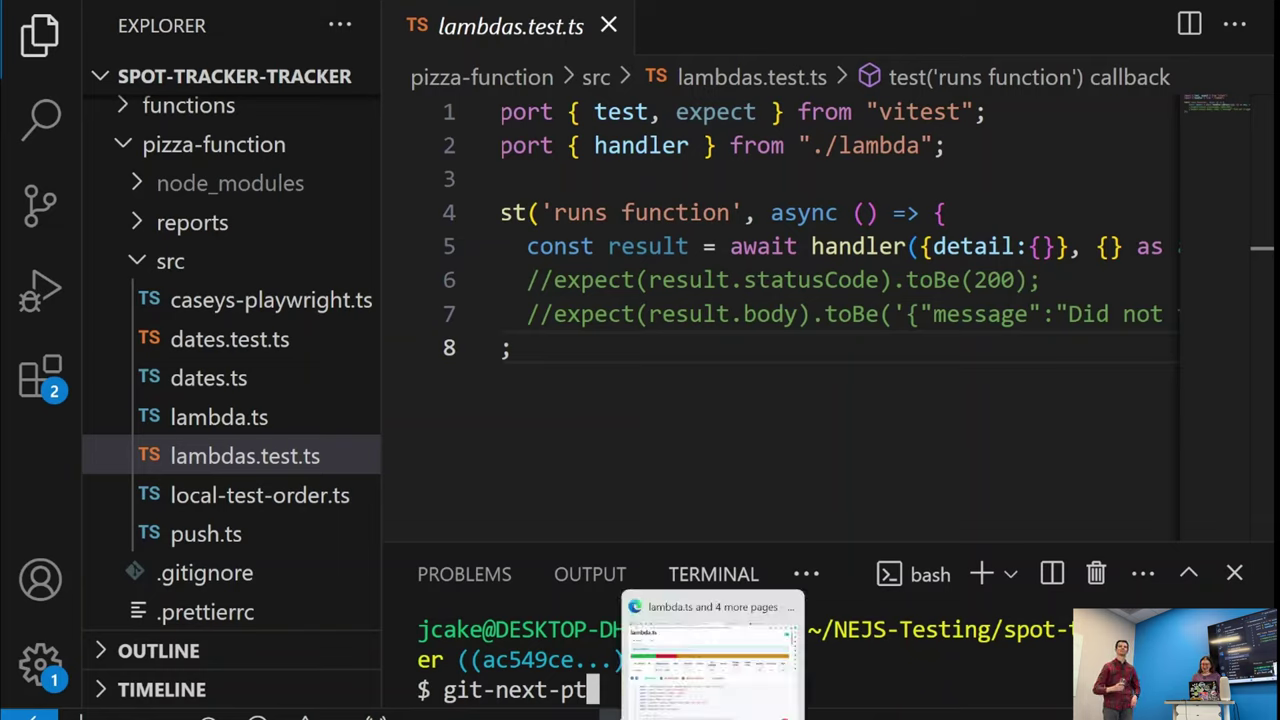
{"action": "left_click", "coordinate": [713, 630]}
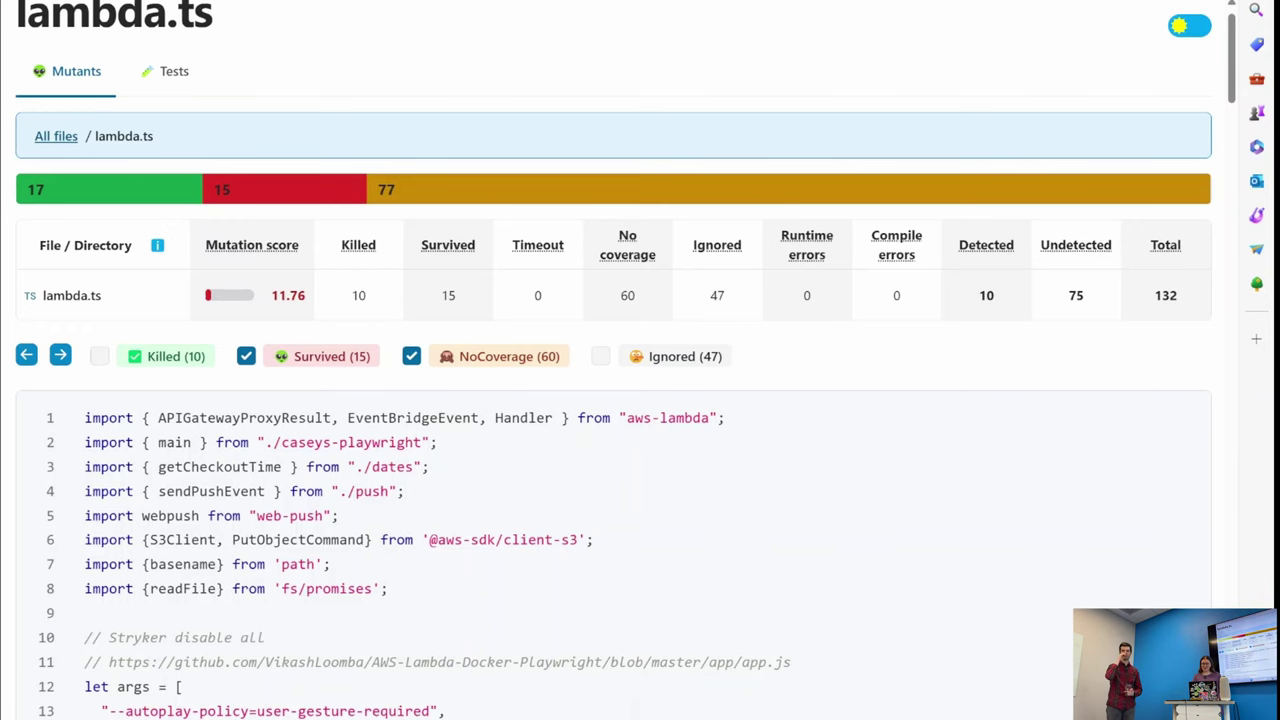
{"action": "mouse_move", "coordinate": [785, 712]}
{"action": "left_click", "coordinate": [780, 650]}
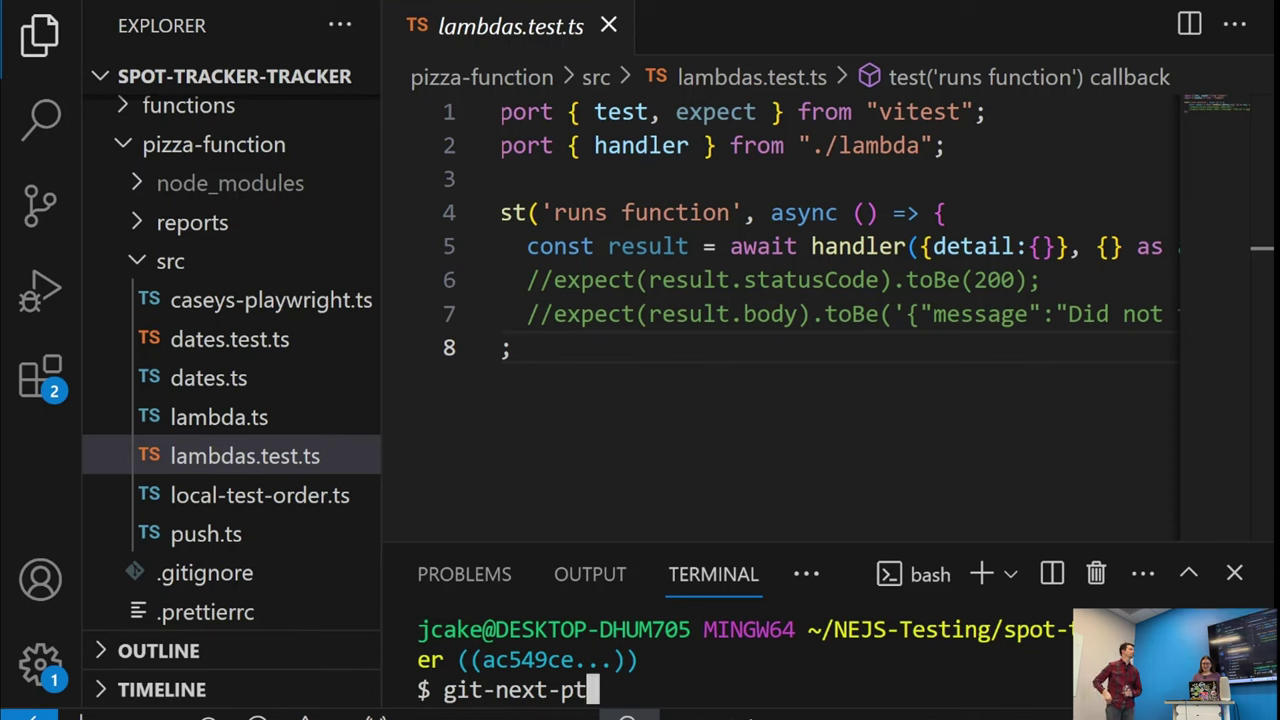
{"action": "key", "text": "Return"}
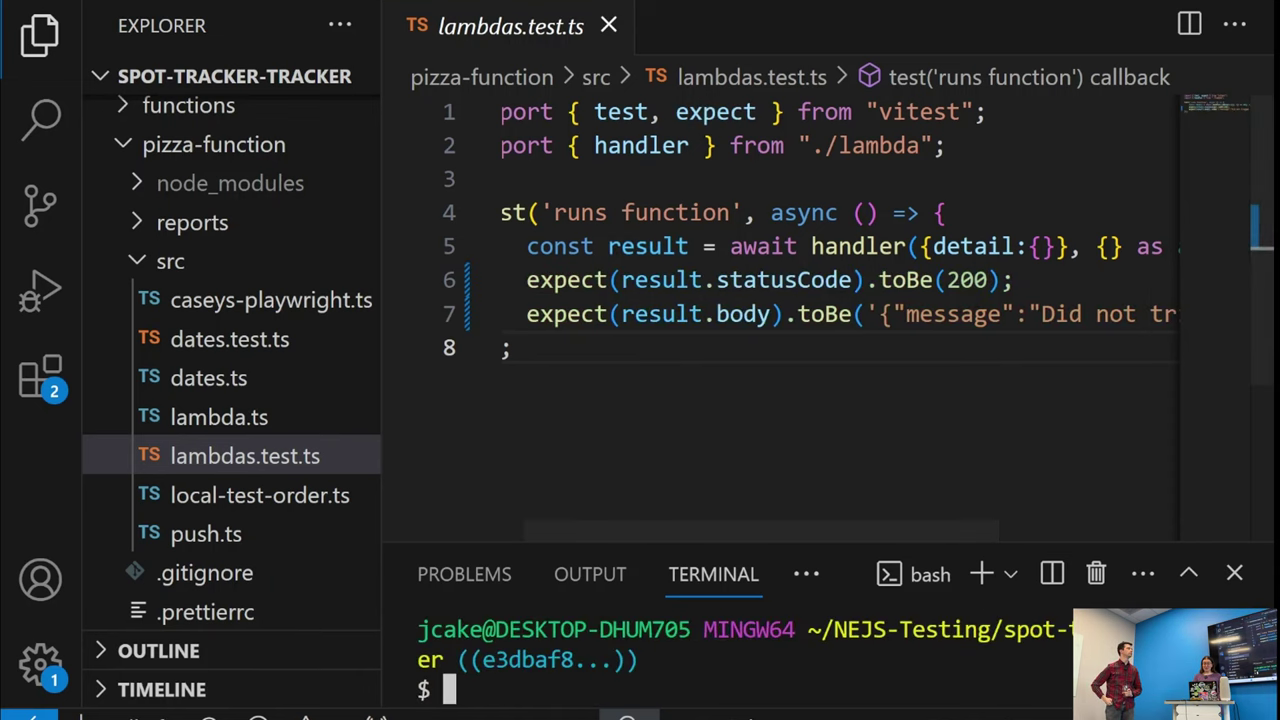
Step: Compare the lambda.ts mutation report in Edge, then run git-next-pt to reach commit be57115
{"action": "mouse_move", "coordinate": [700, 712]}
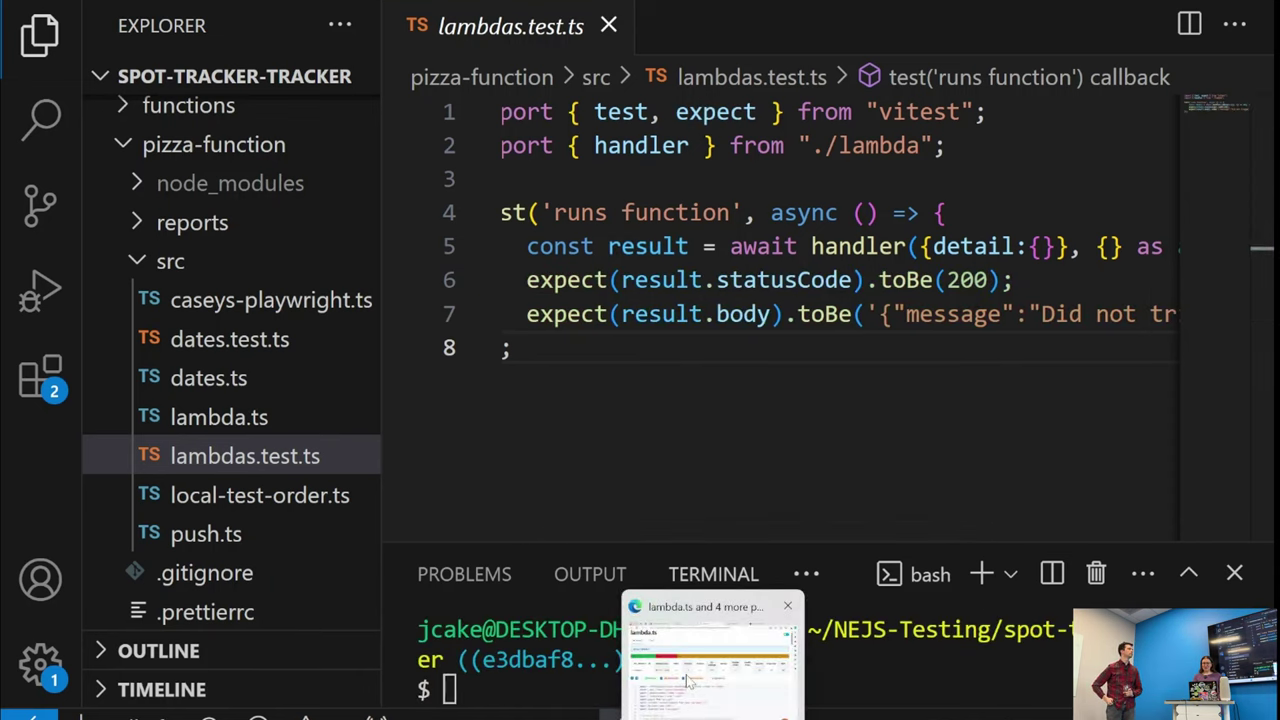
{"action": "left_click", "coordinate": [780, 650]}
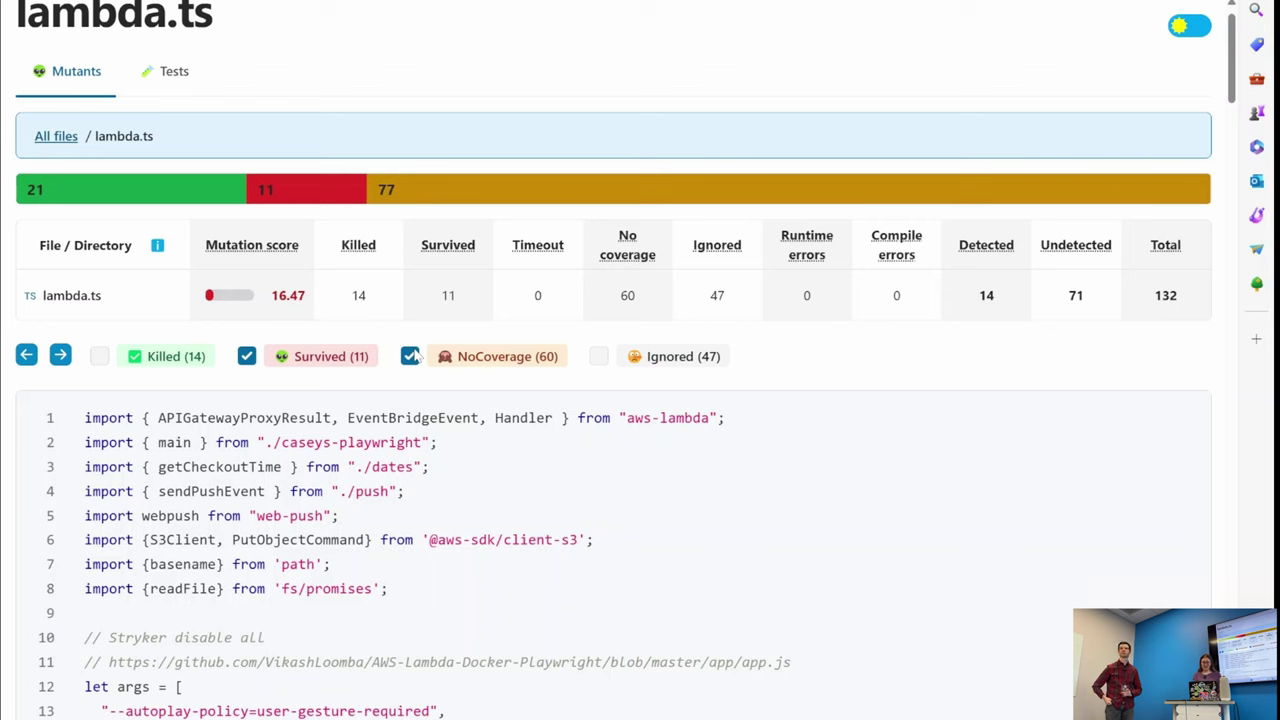
{"action": "mouse_move", "coordinate": [788, 715]}
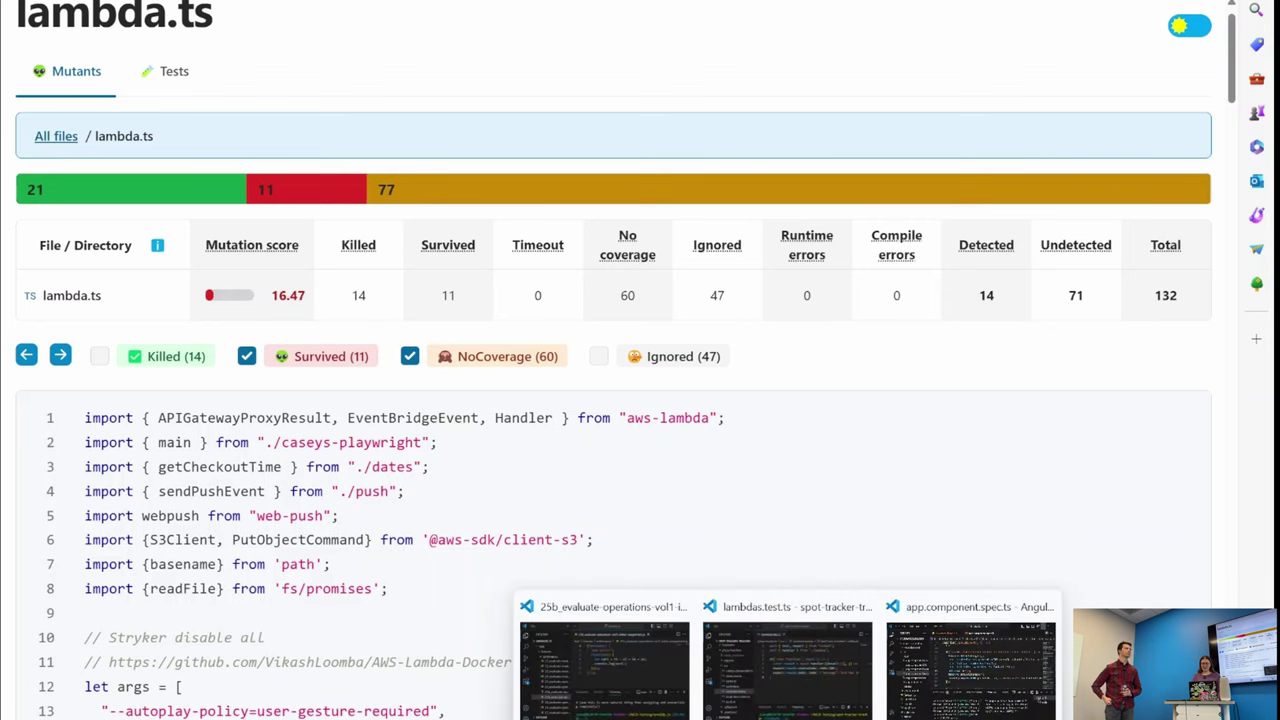
{"action": "left_click", "coordinate": [787, 665]}
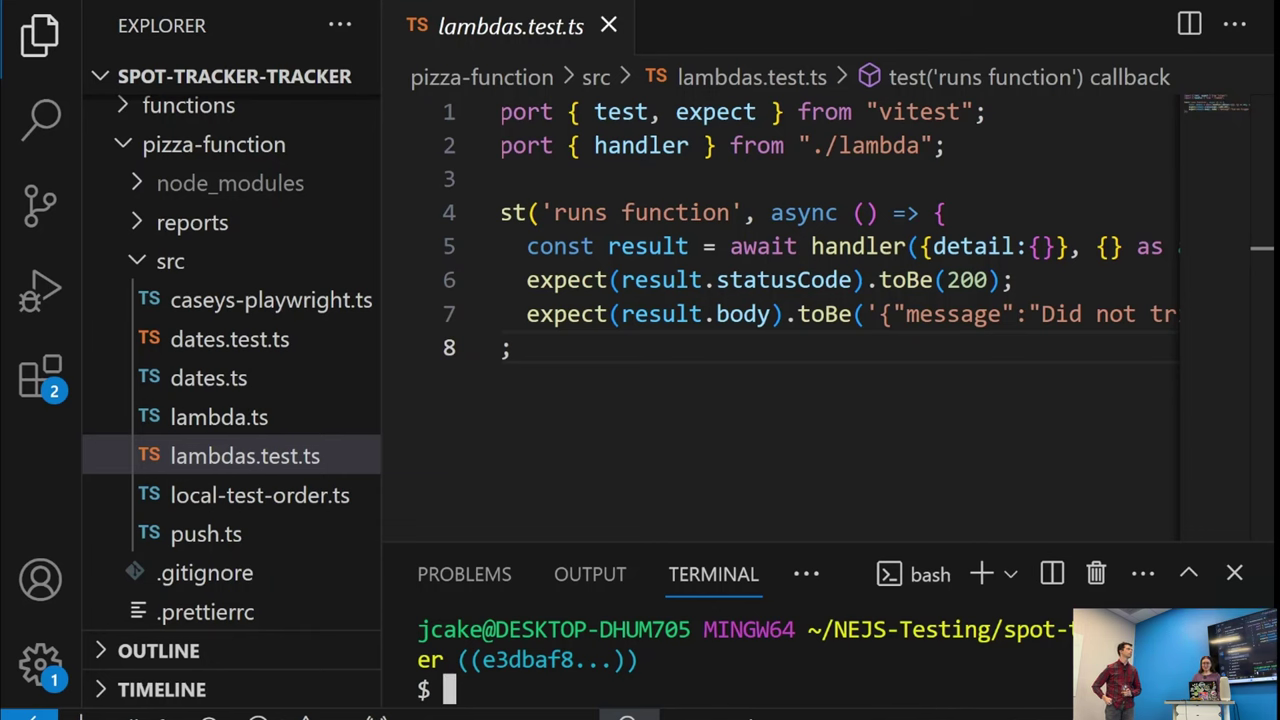
{"action": "type", "text": "git-next-pt"}
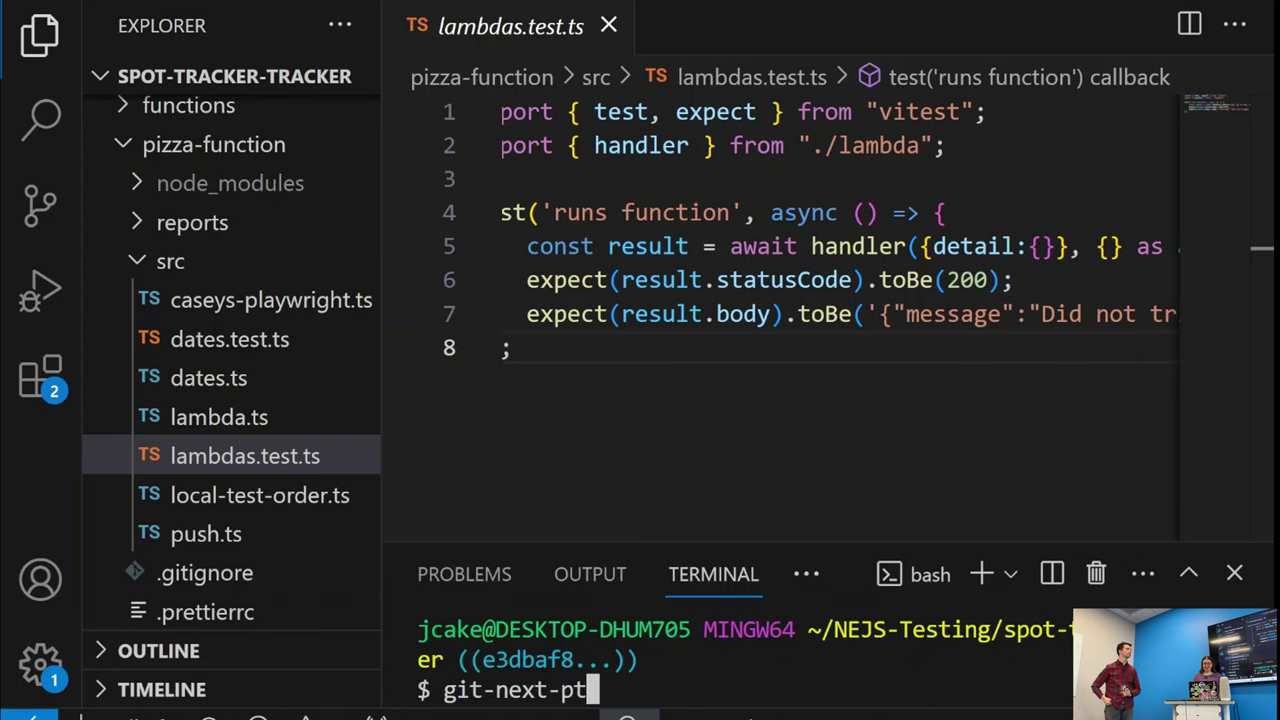
{"action": "key", "text": "Return"}
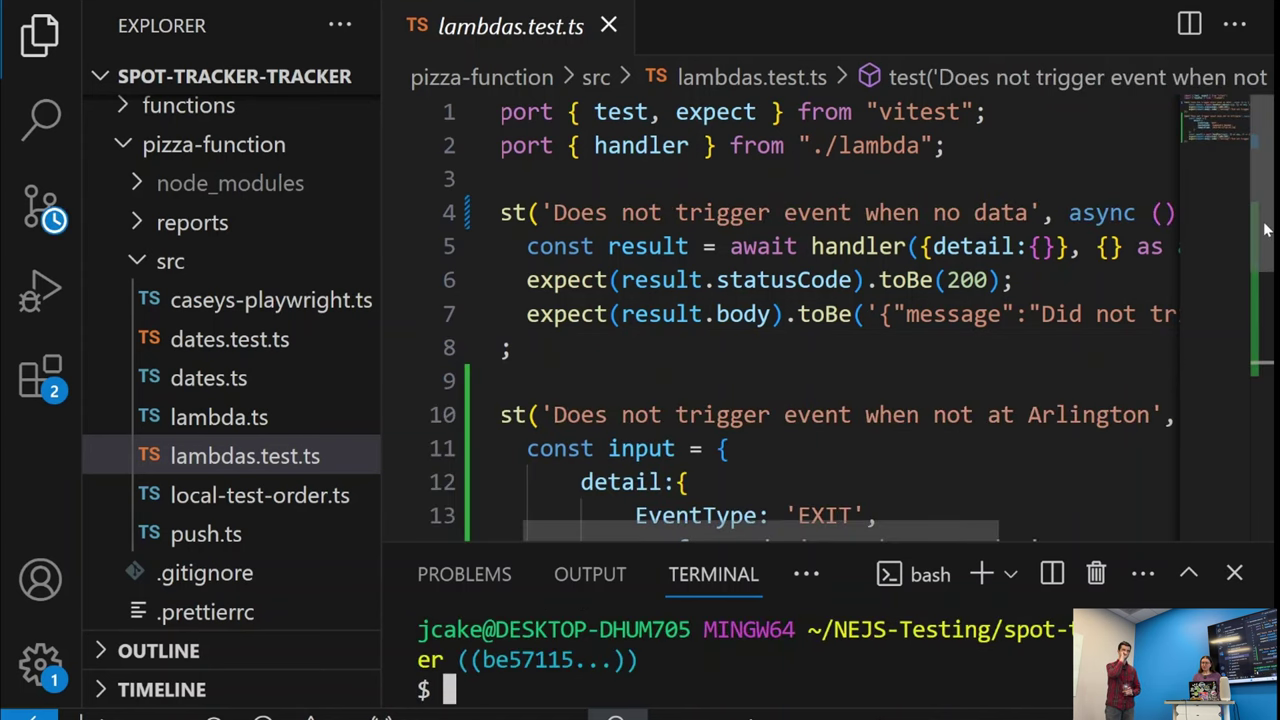
{"action": "left_click_drag", "start_coordinate": [1265, 225], "coordinate": [1268, 268]}
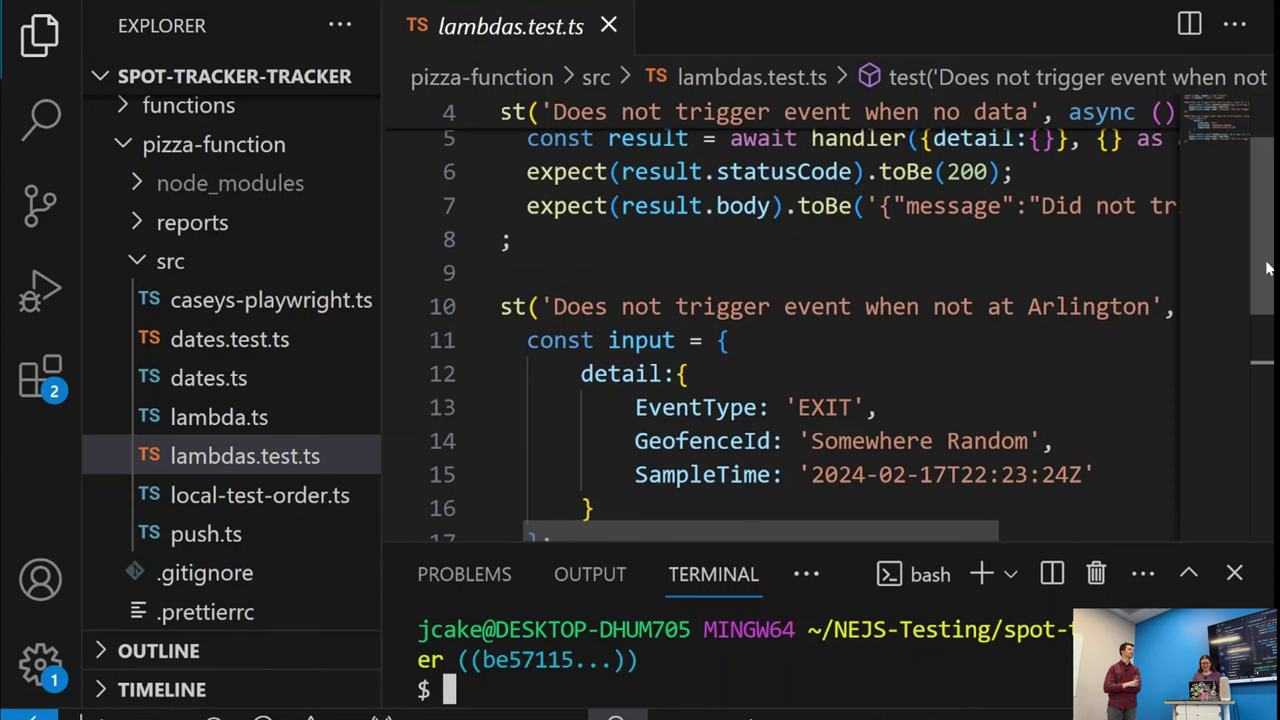
{"action": "mouse_move", "coordinate": [712, 716]}
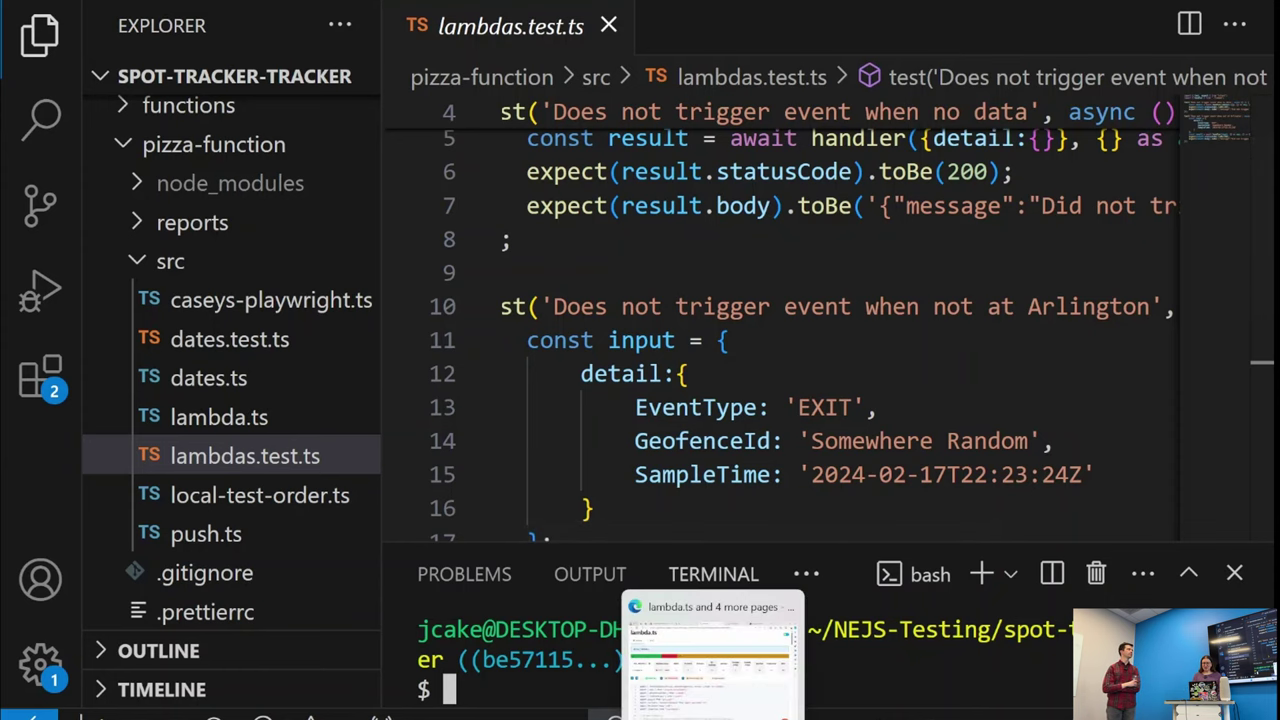
{"action": "left_click", "coordinate": [685, 680]}
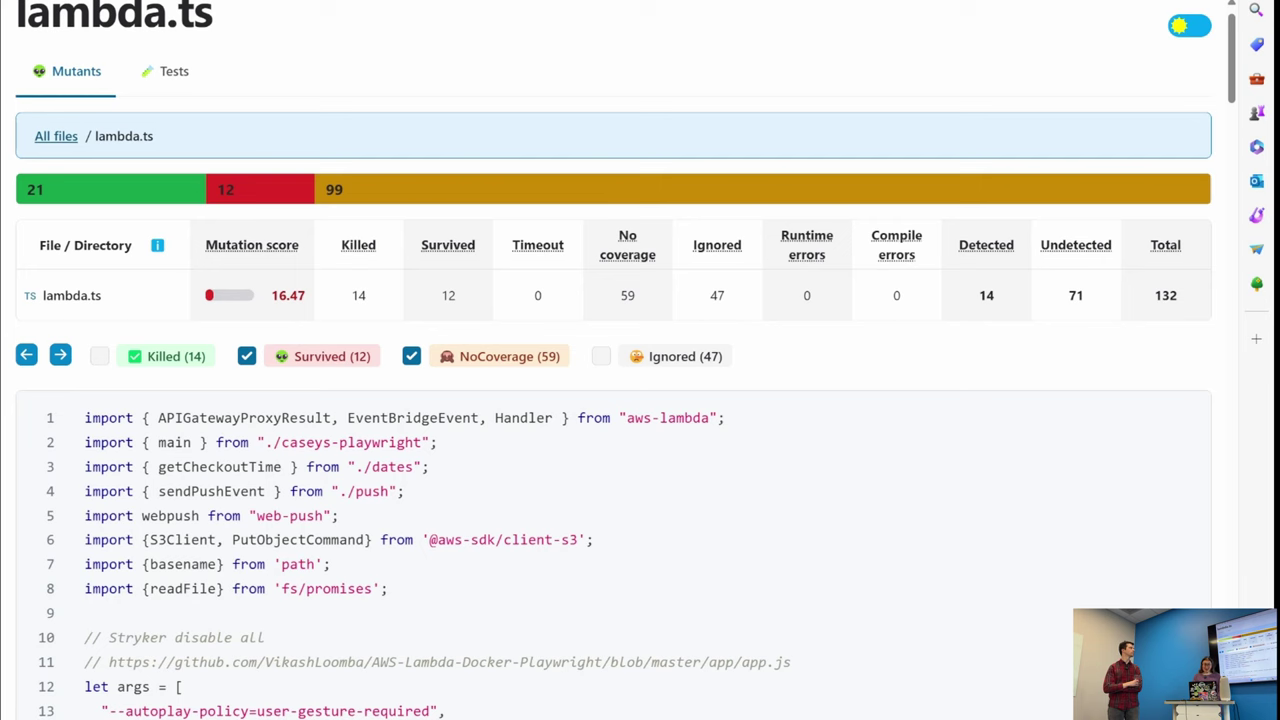
{"action": "mouse_move", "coordinate": [788, 719]}
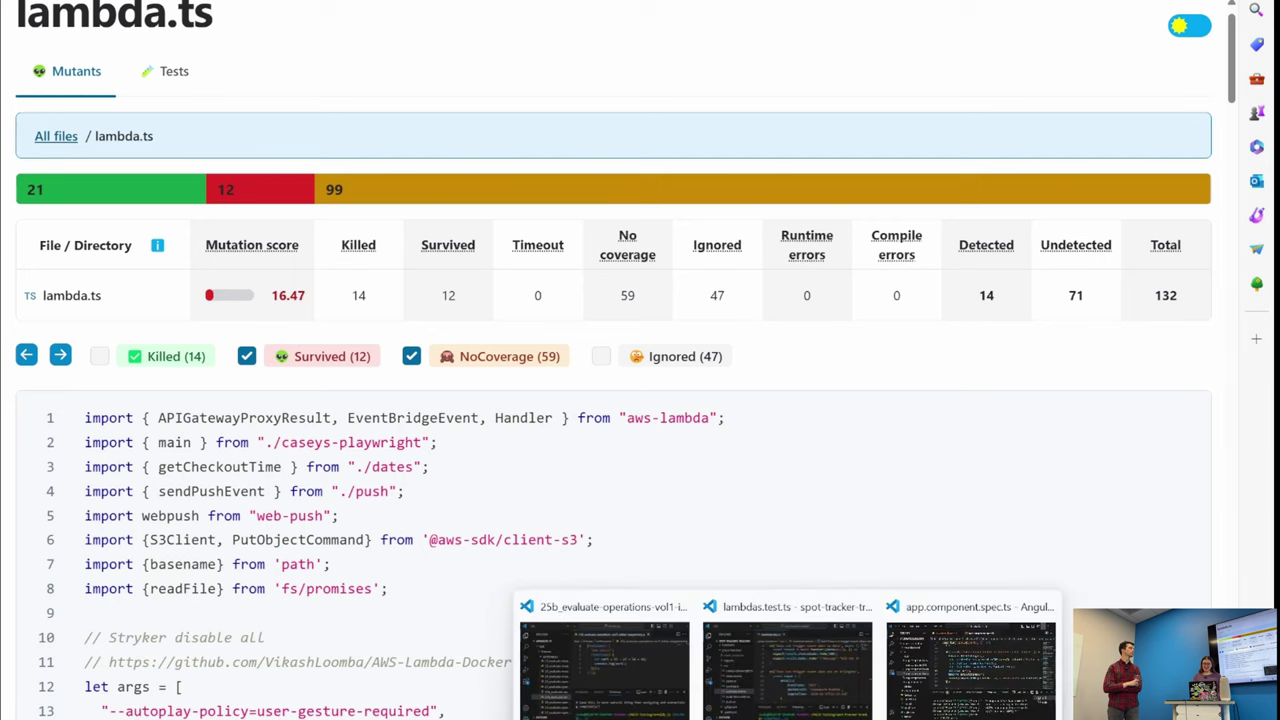
{"action": "left_click", "coordinate": [777, 668]}
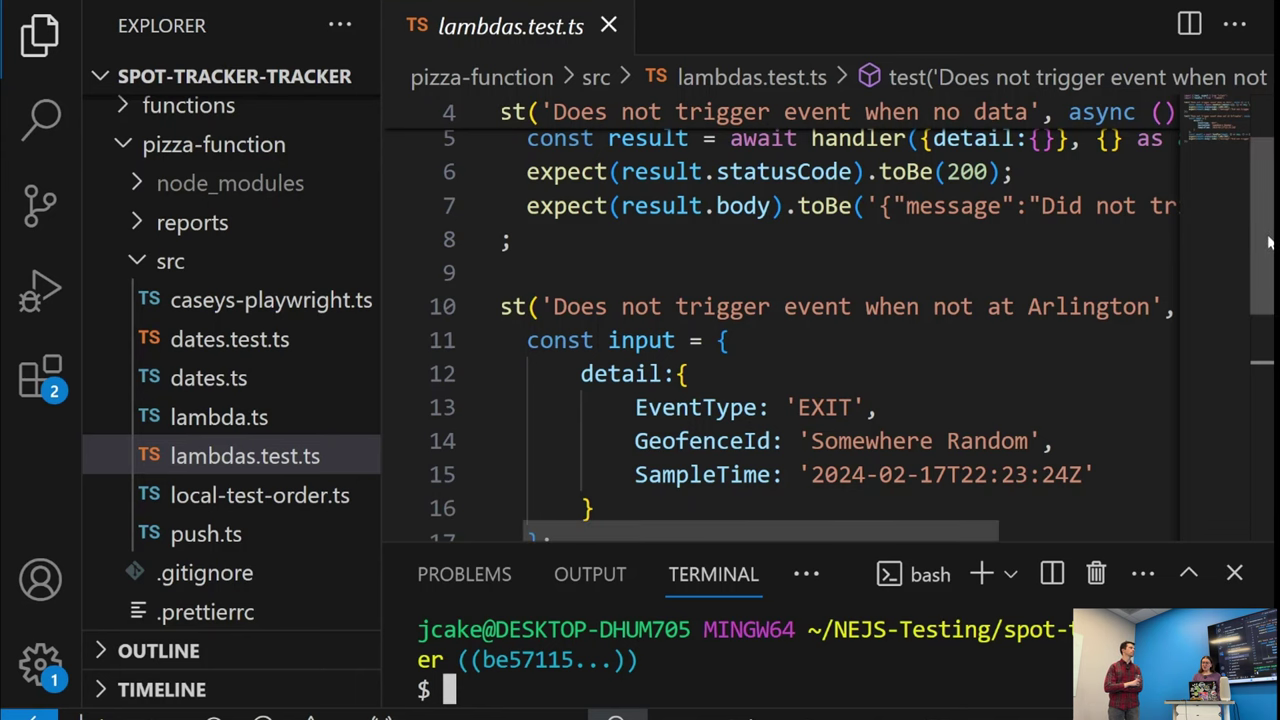
{"action": "scroll", "coordinate": [1262, 294], "scroll_direction": "down", "scroll_amount": 2}
{"action": "scroll", "coordinate": [1262, 294], "scroll_direction": "down", "scroll_amount": 2}
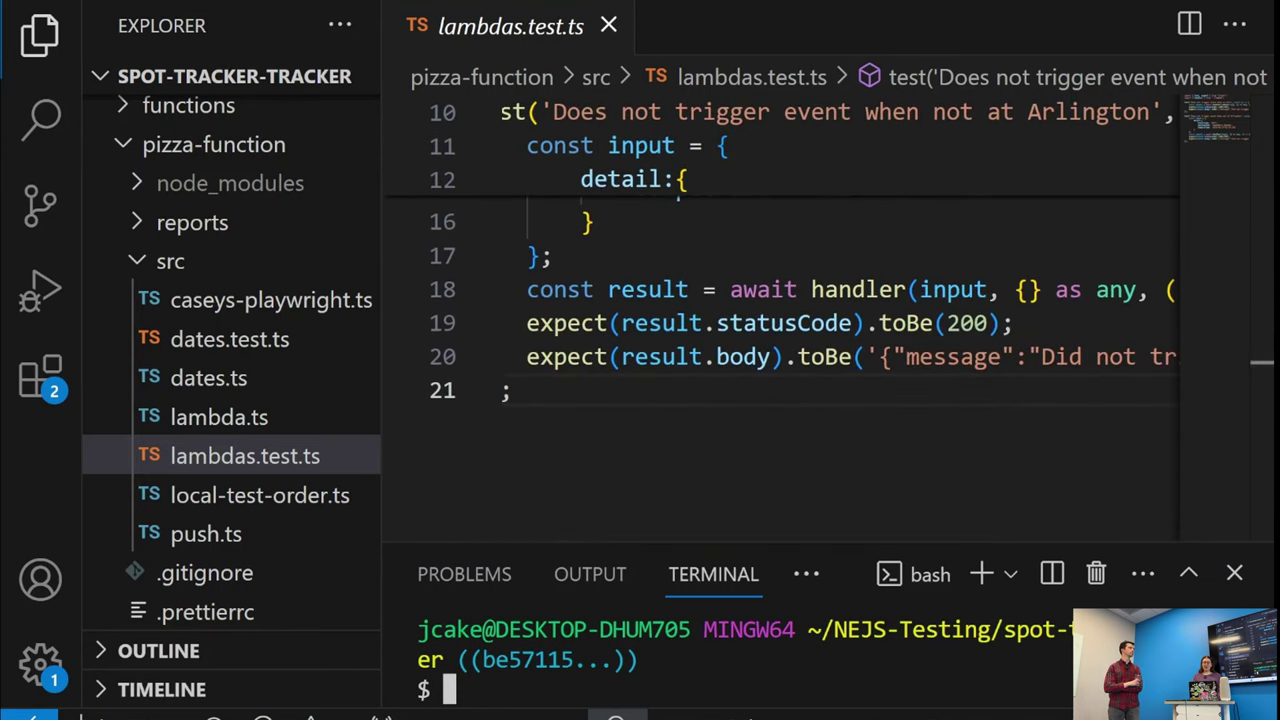
Step: Run git-next-pt, scroll to the Arlington trigger test, and reload the lambda.ts report showing 30.59
{"action": "type", "text": "git-next-pt"}
{"action": "key", "text": "Return"}
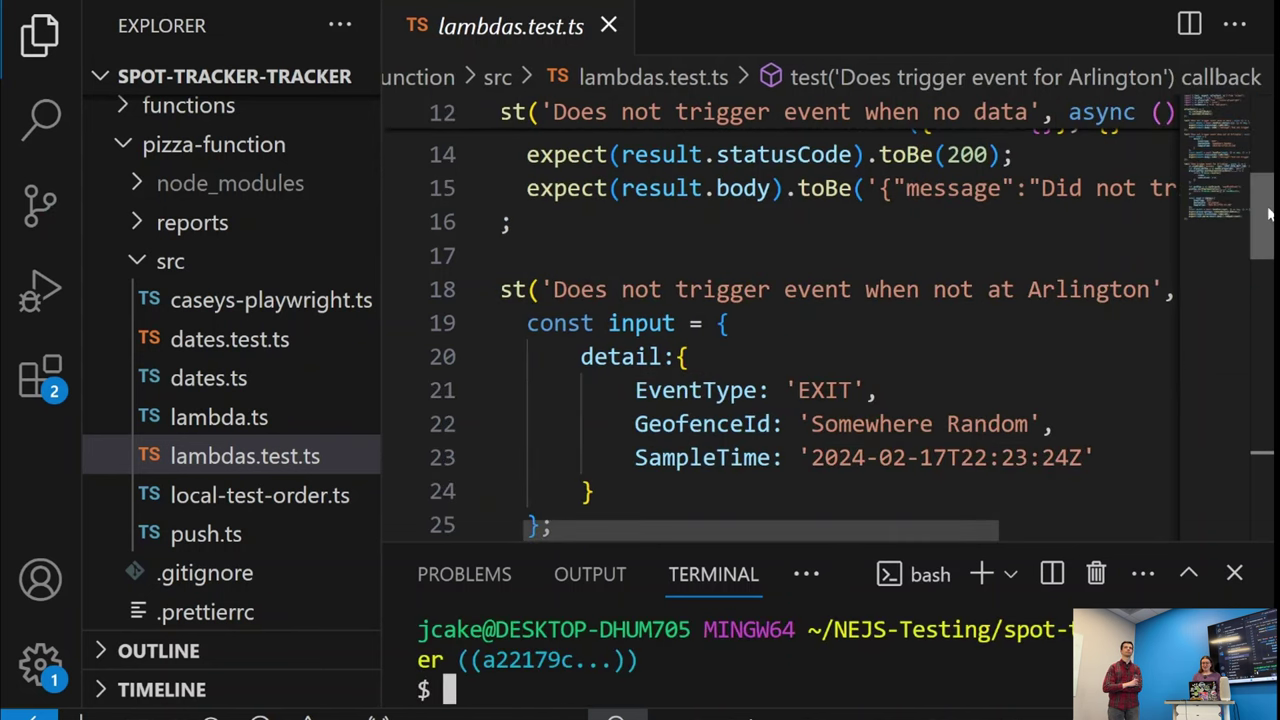
{"action": "scroll", "coordinate": [1268, 229], "scroll_direction": "down", "scroll_amount": 1}
{"action": "left_click_drag", "start_coordinate": [1268, 229], "coordinate": [1268, 316]}
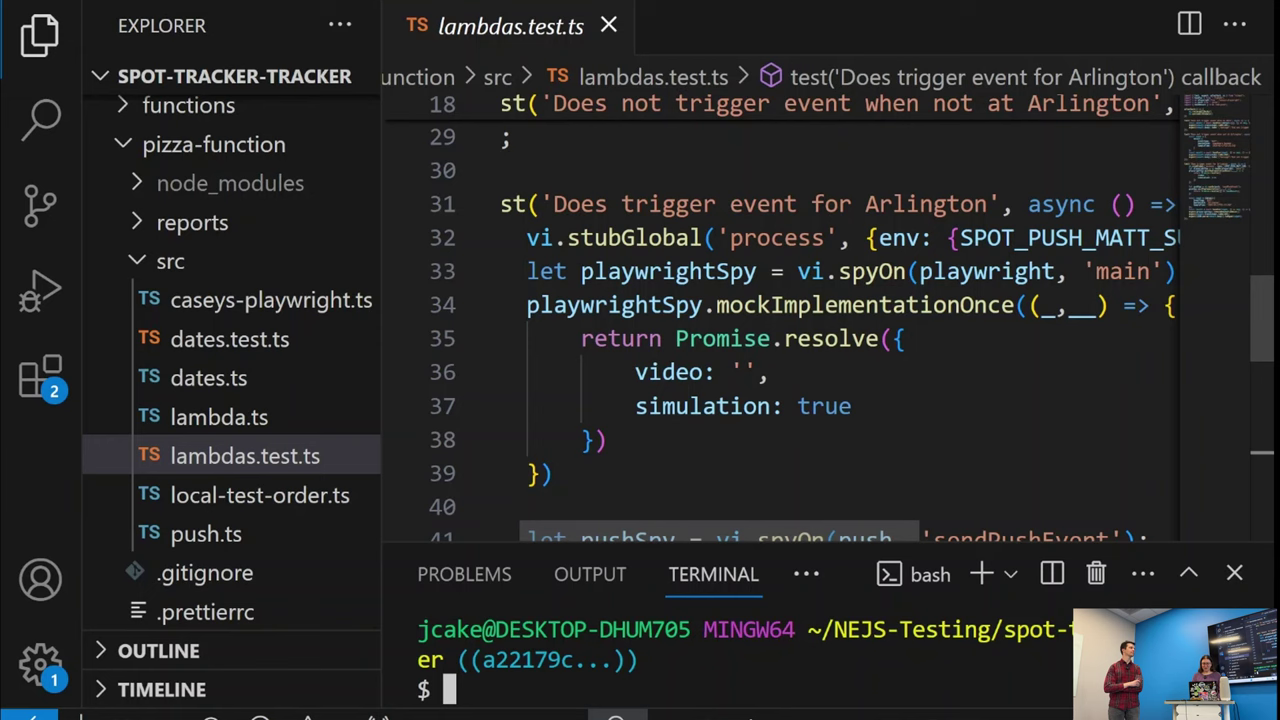
{"action": "left_click", "coordinate": [565, 610]}
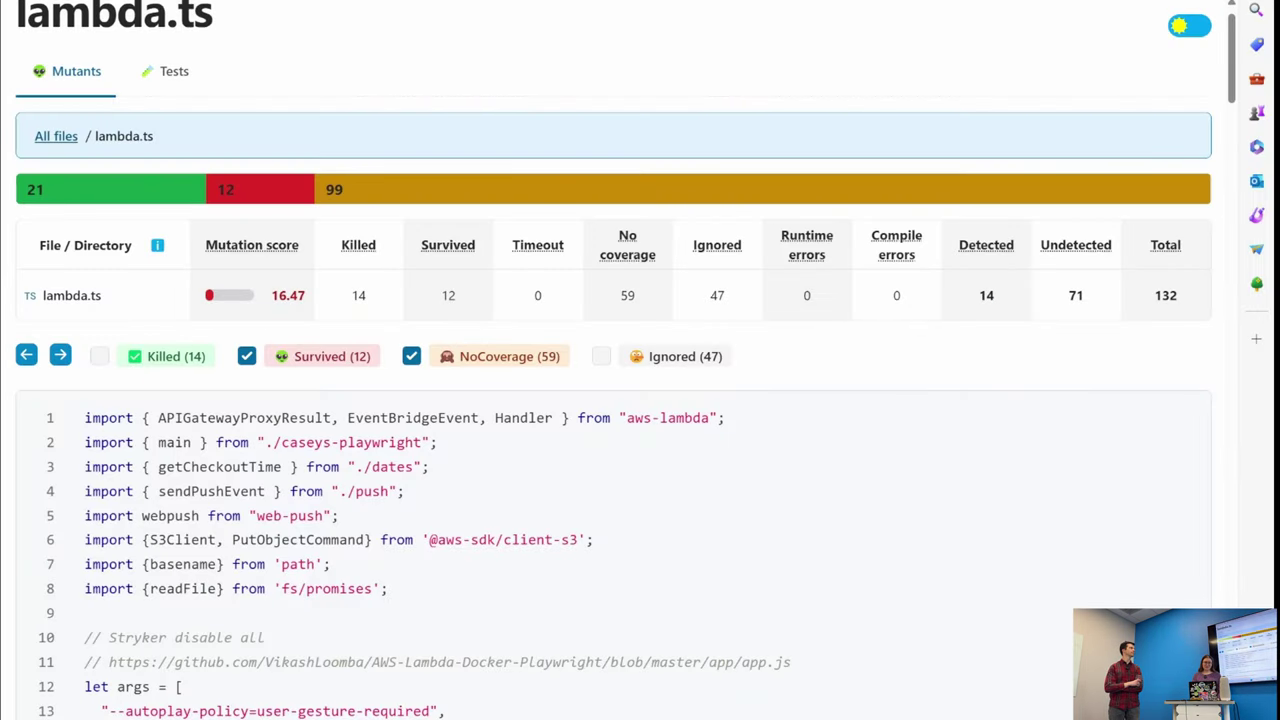
{"action": "key", "text": "F5"}
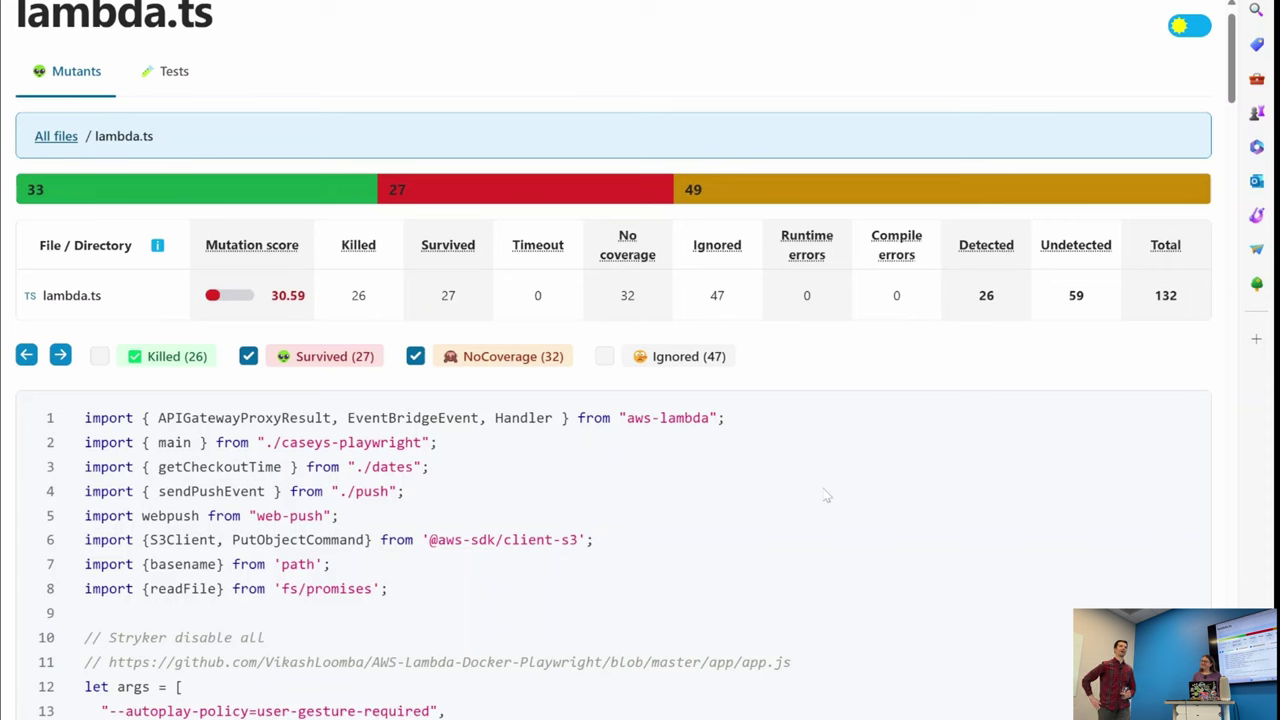
Step: Present the Slides deck on 'What about visual elements?', then step Task View toward app.component.spec.ts
{"action": "key", "text": "super+Tab"}
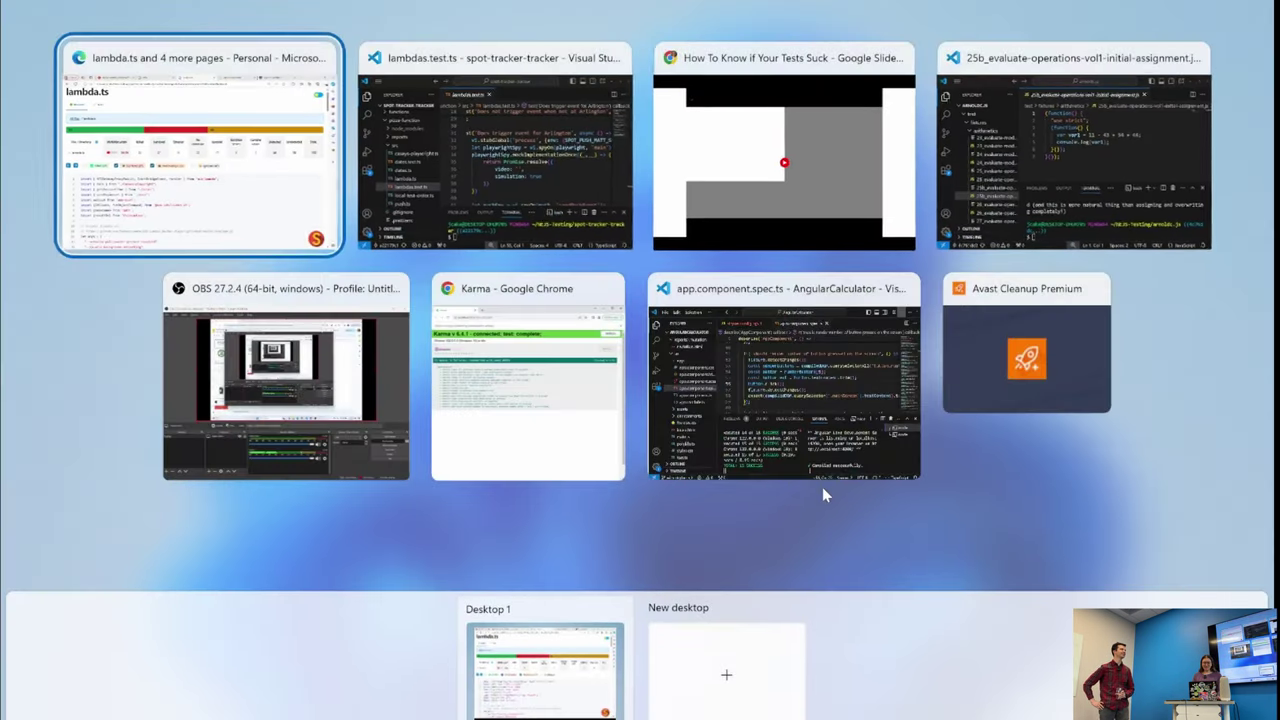
{"action": "key", "text": "Right"}
{"action": "key", "text": "Right"}
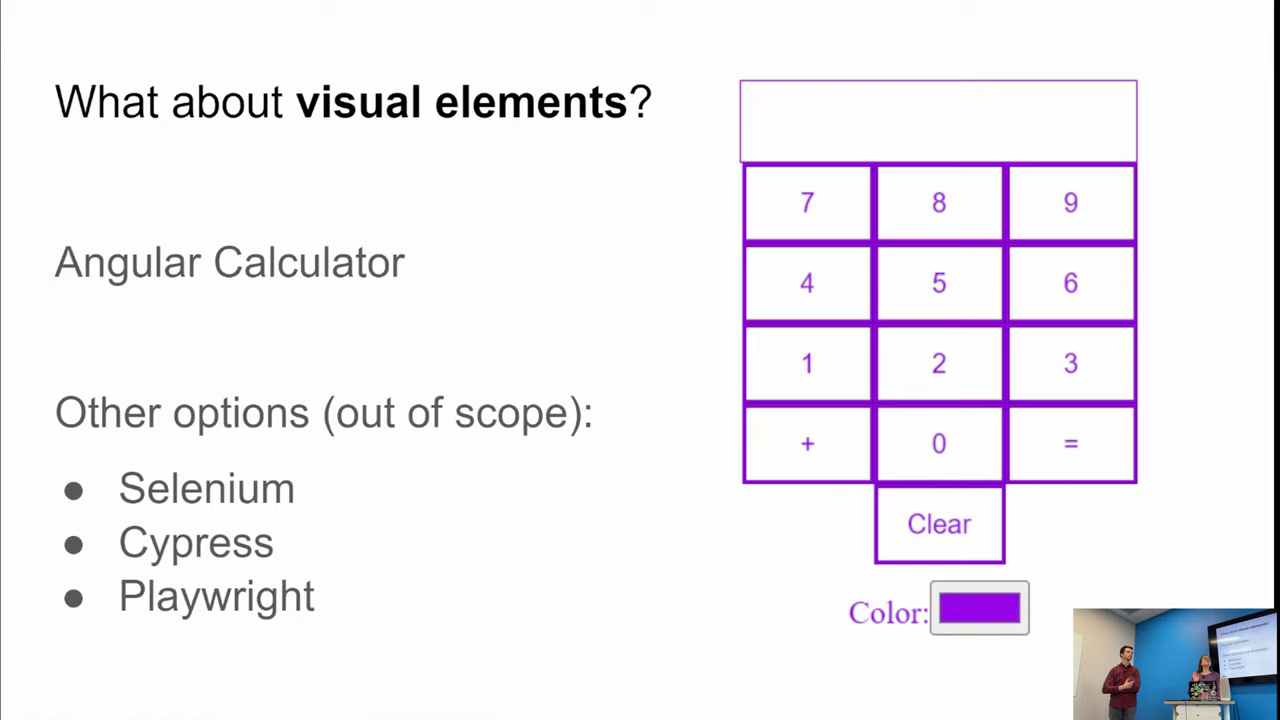
{"action": "key", "text": "super+Tab"}
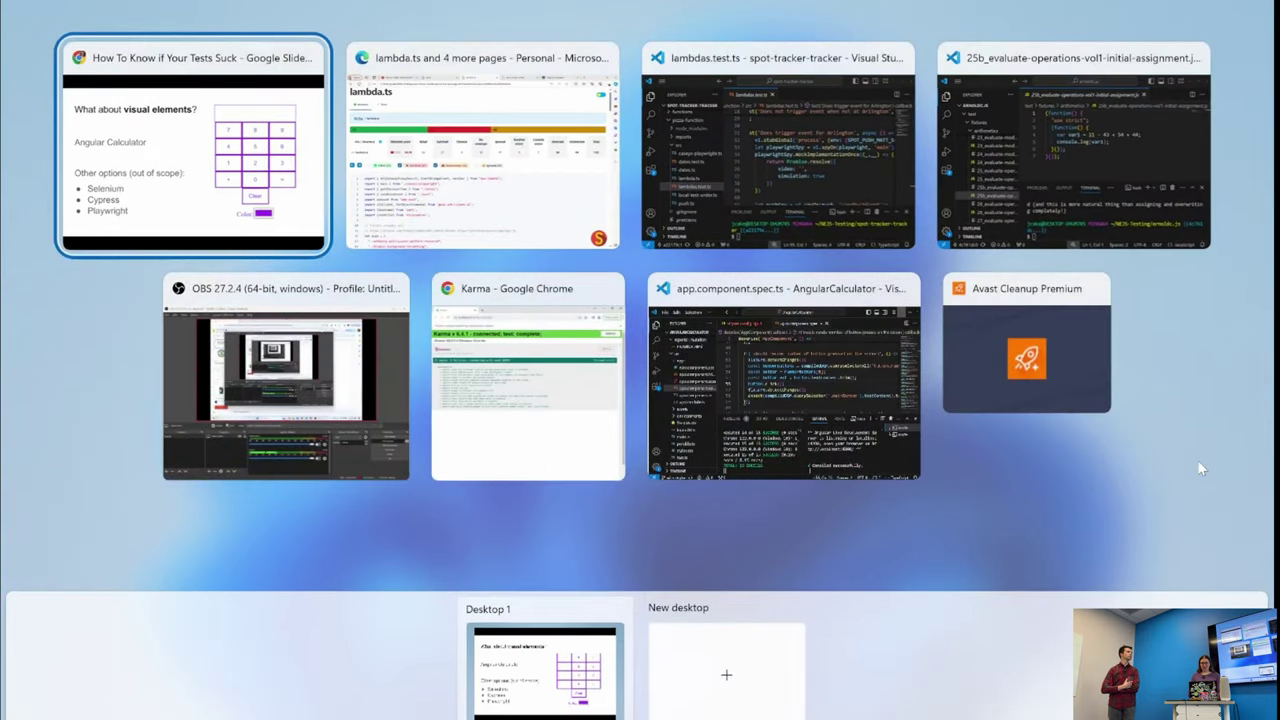
{"action": "key", "text": "Right"}
{"action": "key", "text": "Right"}
{"action": "key", "text": "Right"}
{"action": "key", "text": "Right"}
{"action": "key", "text": "Right"}
{"action": "key", "text": "Right"}
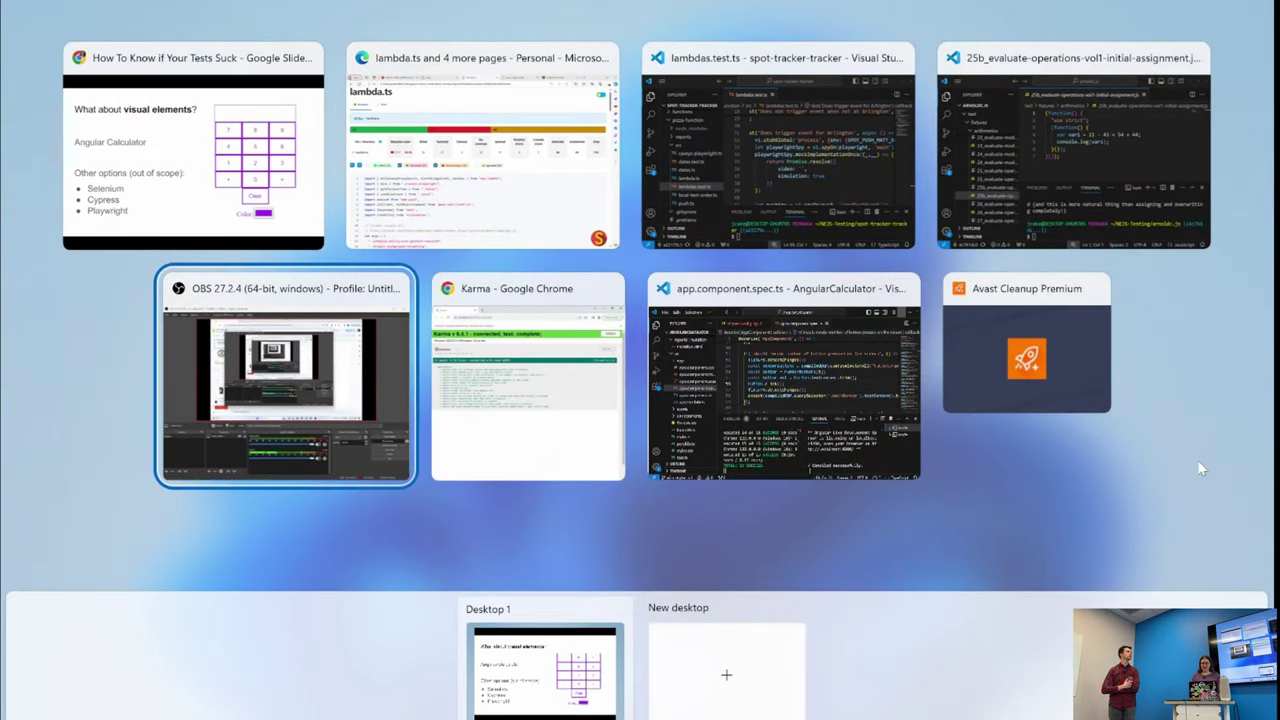
Step: Bring up app.component.spec.ts, scroll through its button-press tests, then step Task View toward the browser report
{"action": "key", "text": "Return"}
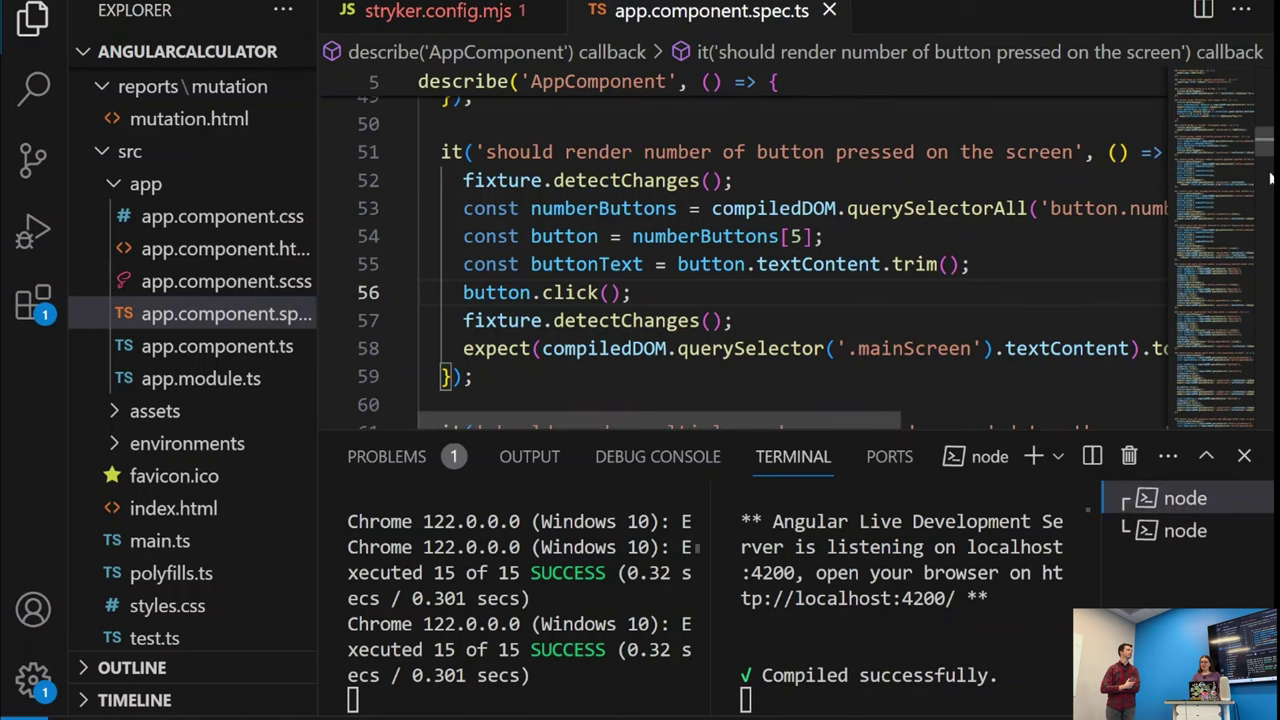
{"action": "left_click_drag", "start_coordinate": [1268, 150], "coordinate": [1266, 138]}
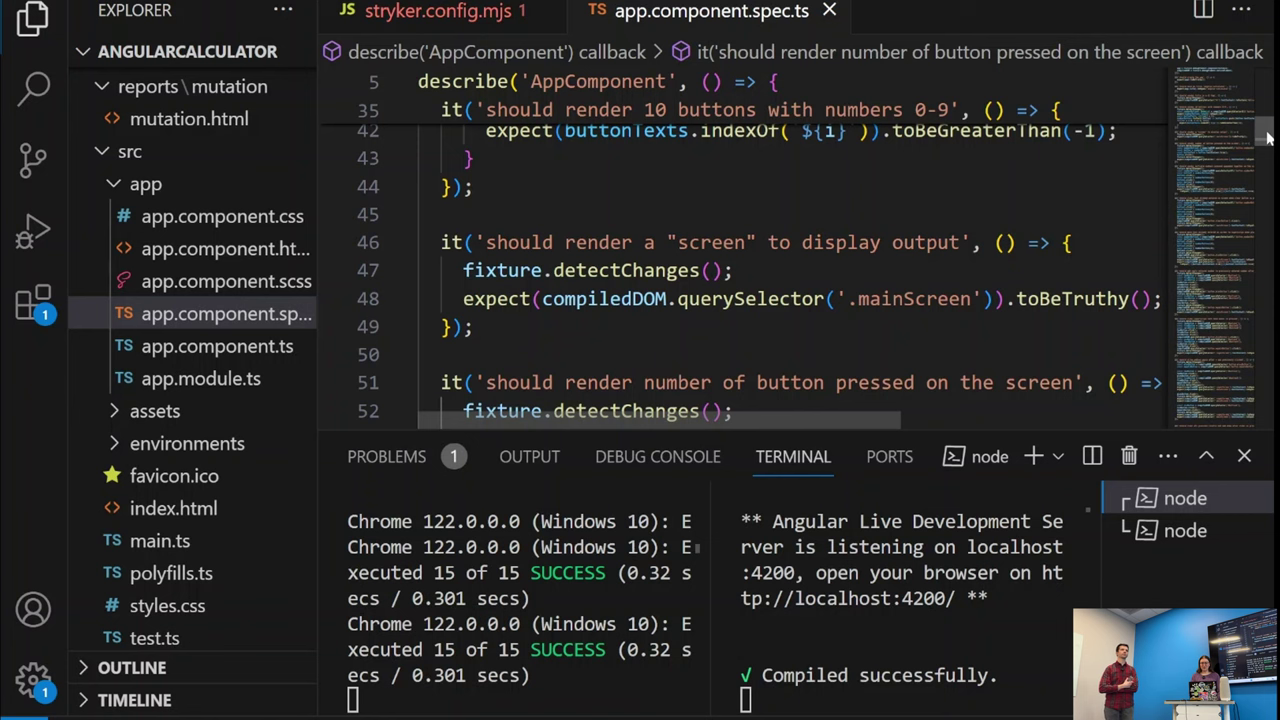
{"action": "left_click_drag", "start_coordinate": [1266, 131], "coordinate": [1266, 149]}
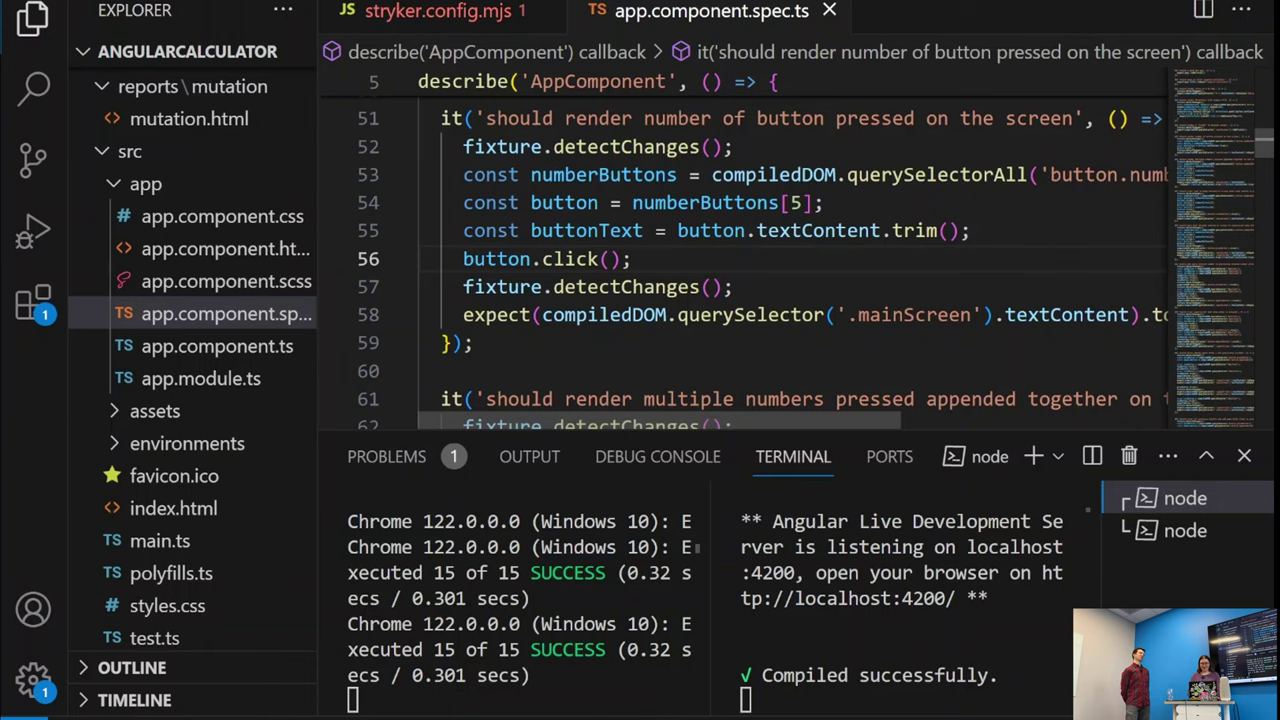
{"action": "key", "text": "super+Tab"}
{"action": "key", "text": "Right"}
{"action": "key", "text": "Right"}
Step: Show the app.component.ts mutation report scoring 87.50 in Edge, then return to the presentation
{"action": "key", "text": "Return"}
{"action": "key", "text": "ctrl+Tab"}
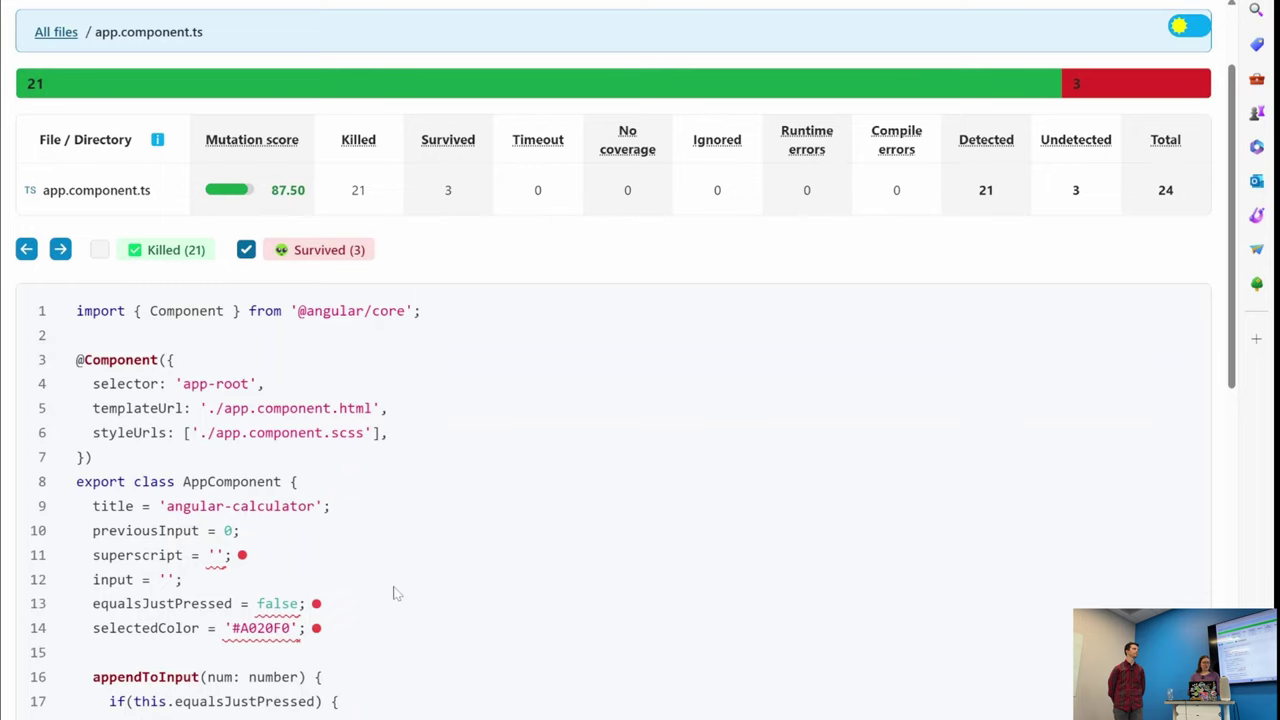
{"action": "key", "text": "super+Tab"}
{"action": "key", "text": "Right"}
{"action": "key", "text": "Right"}
{"action": "key", "text": "Return"}
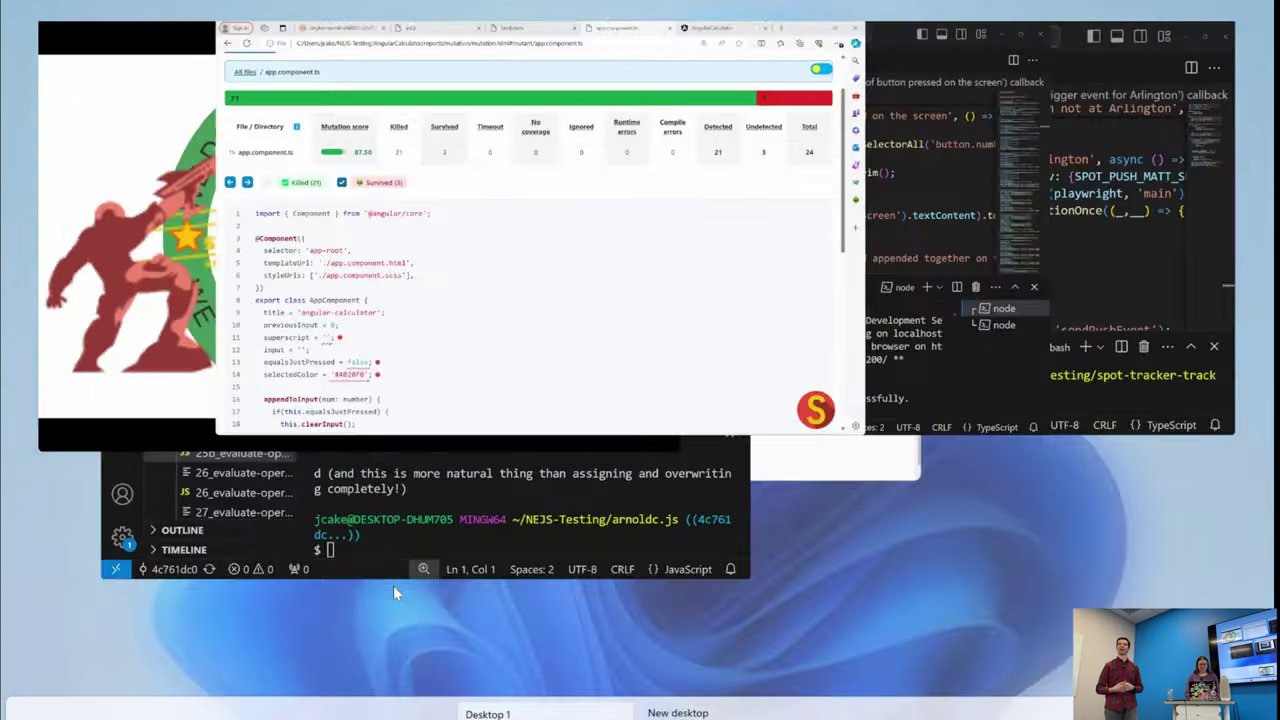
Step: Load stryker-mutator.io in Edge and search its documentation for 'ignore'
{"action": "key", "text": "alt+Tab"}
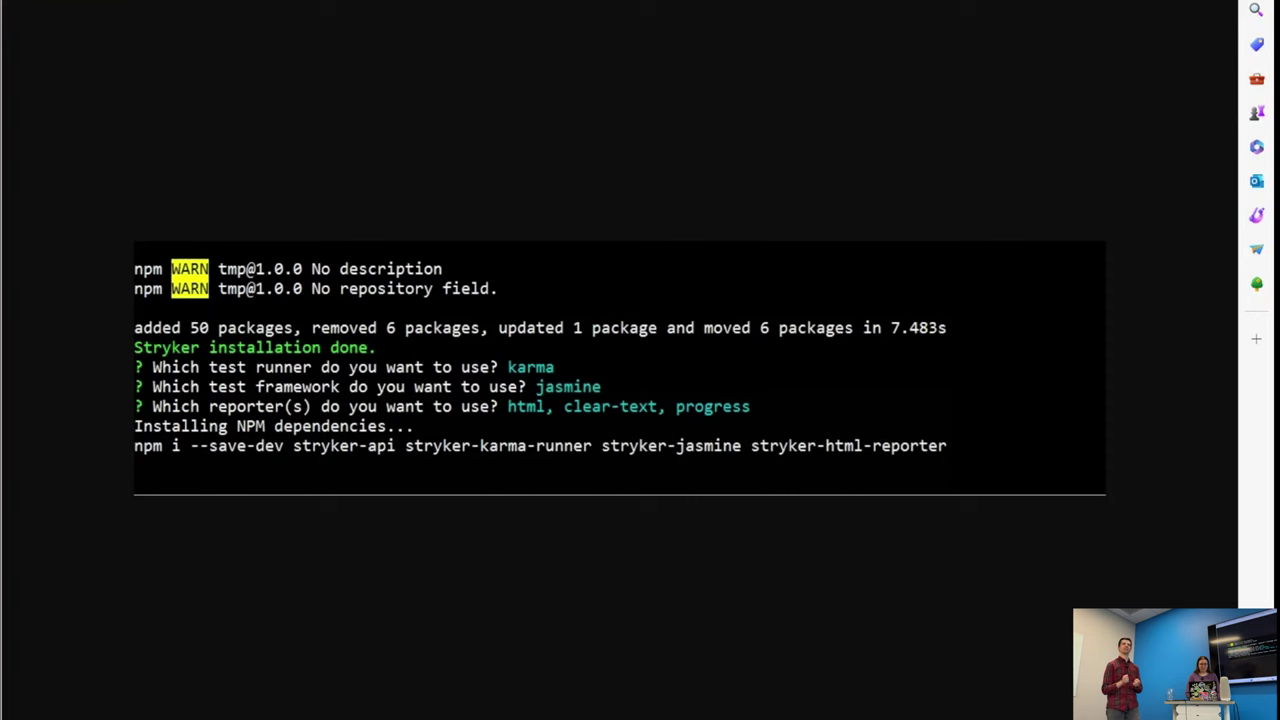
{"action": "key", "text": "ctrl+l"}
{"action": "type", "text": "https://stryker-mutator.io/"}
{"action": "key", "text": "Return"}
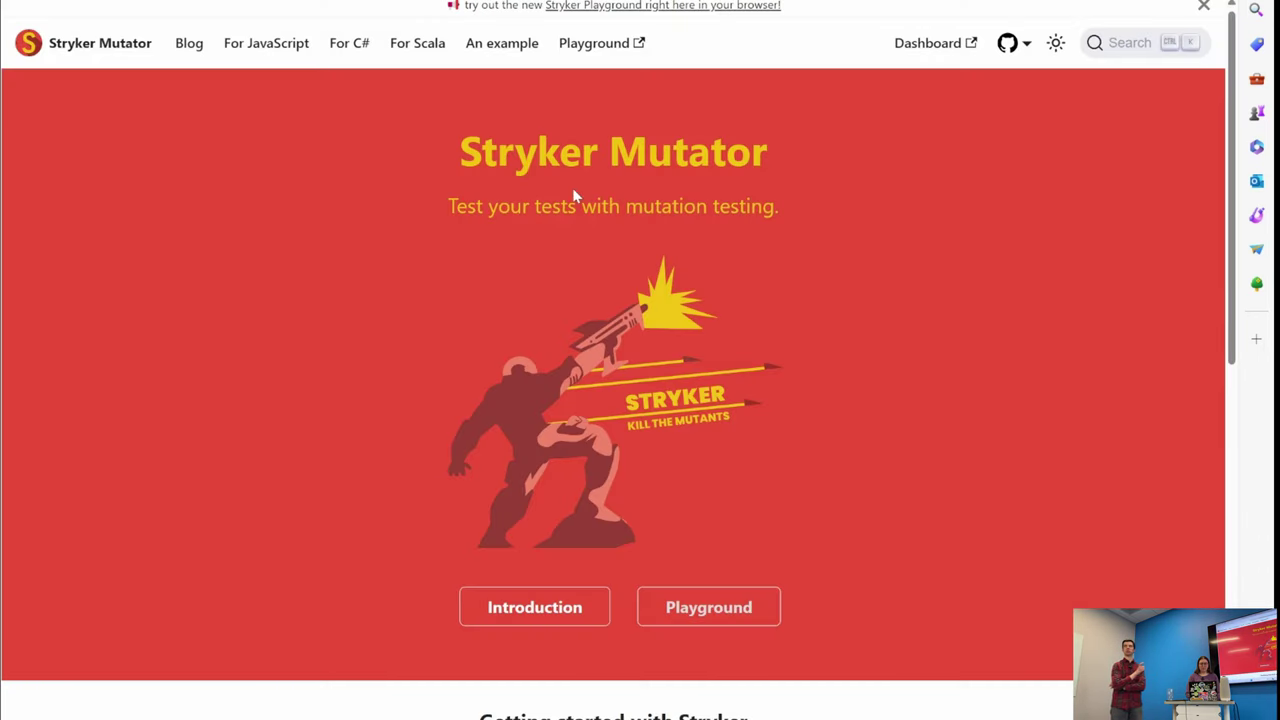
{"action": "left_click", "coordinate": [1118, 42]}
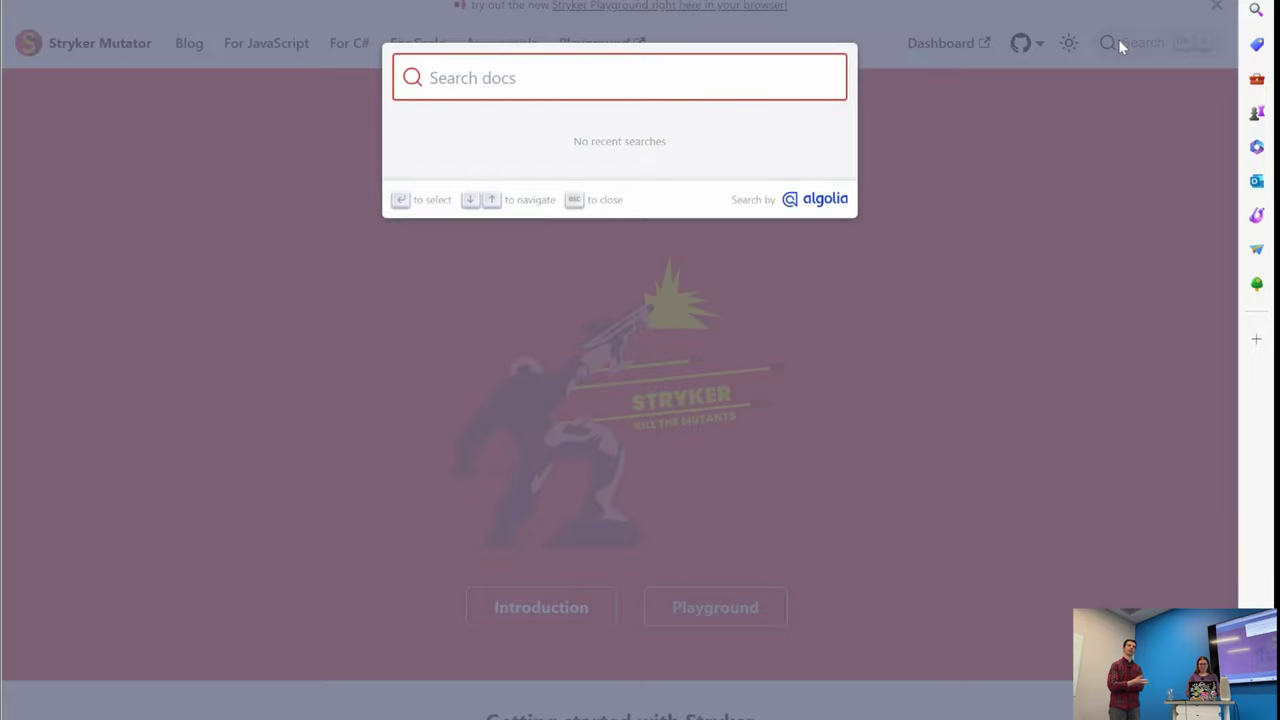
{"action": "type", "text": "ignore"}
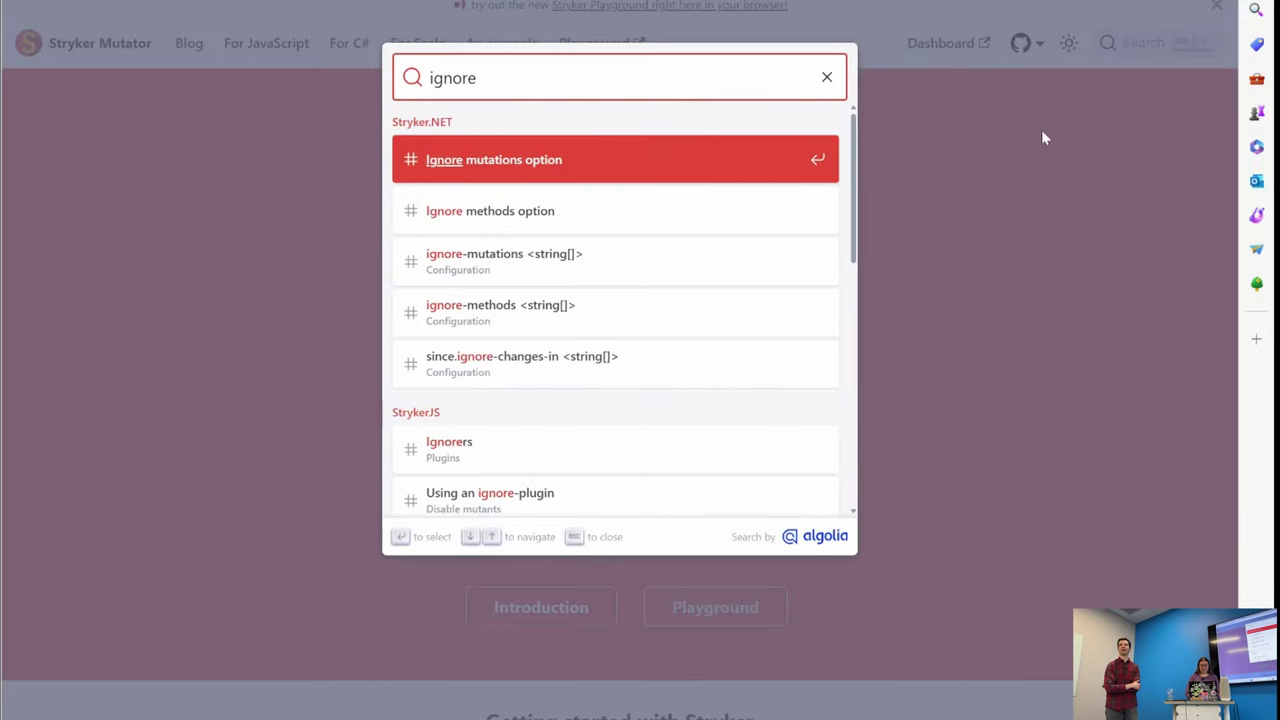
Step: Read the Stryker.NET Ignore methods docs at 125% zoom, then switch to the StrykerJS Introduction page
{"action": "left_click", "coordinate": [514, 211]}
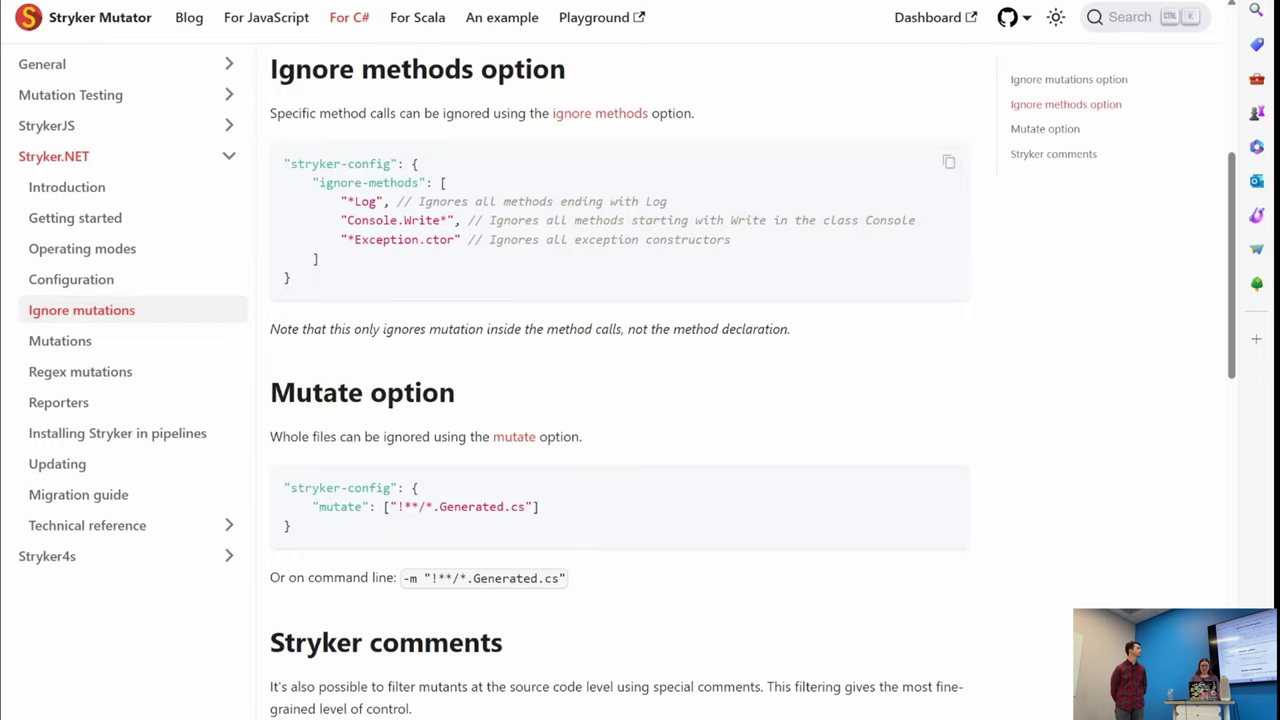
{"action": "key", "text": "ctrl+plus"}
{"action": "key", "text": "ctrl+plus"}
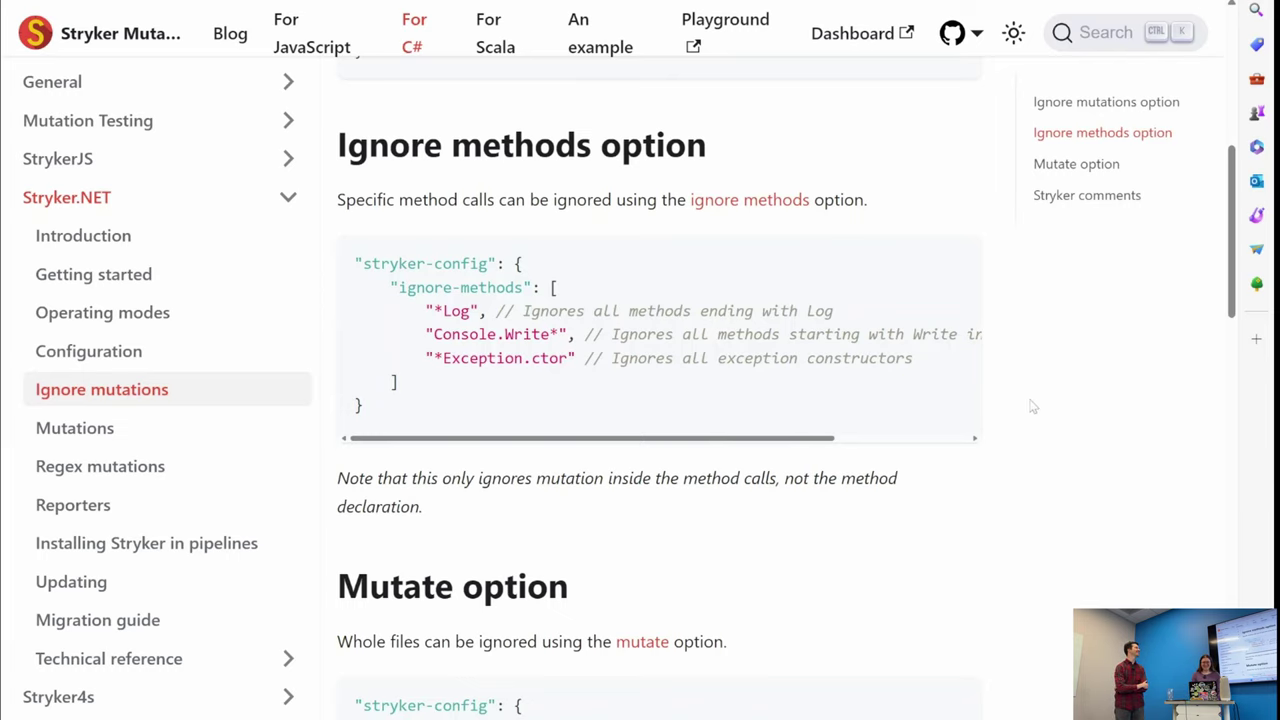
{"action": "left_click", "coordinate": [297, 48]}
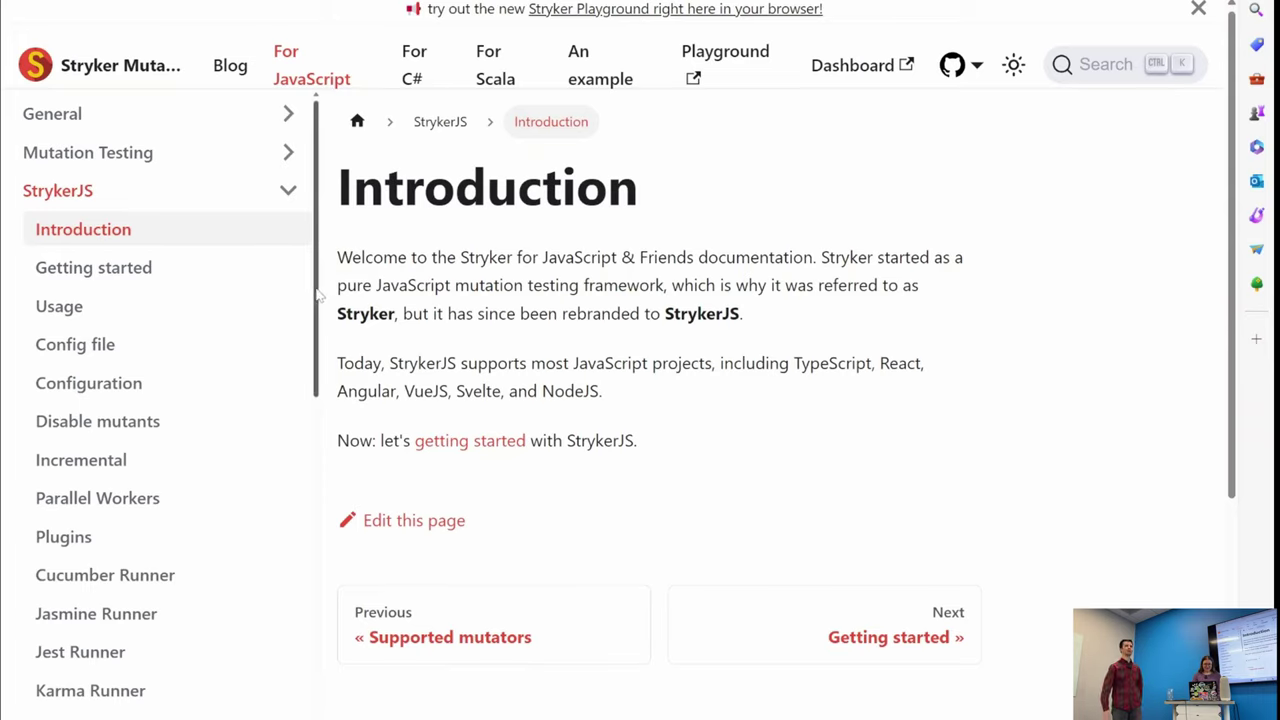
{"action": "left_click_drag", "start_coordinate": [318, 296], "coordinate": [324, 407]}
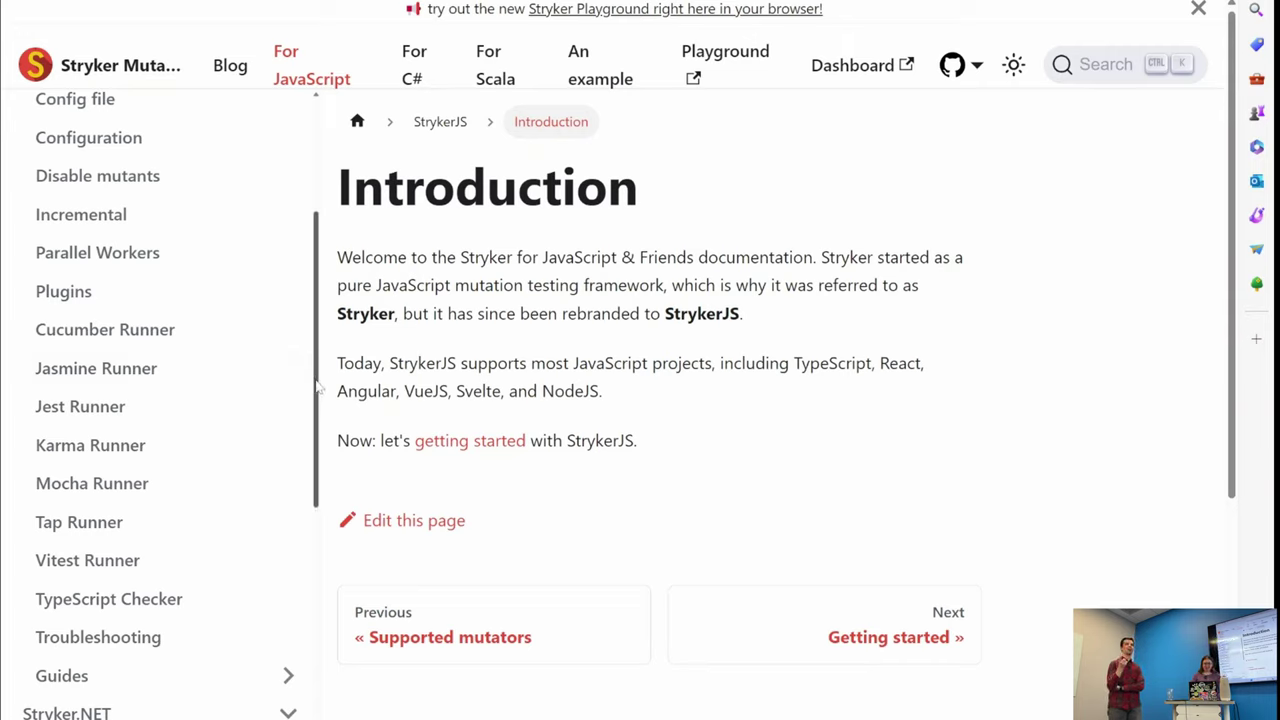
{"action": "scroll", "coordinate": [318, 388], "scroll_direction": "up", "scroll_amount": 1}
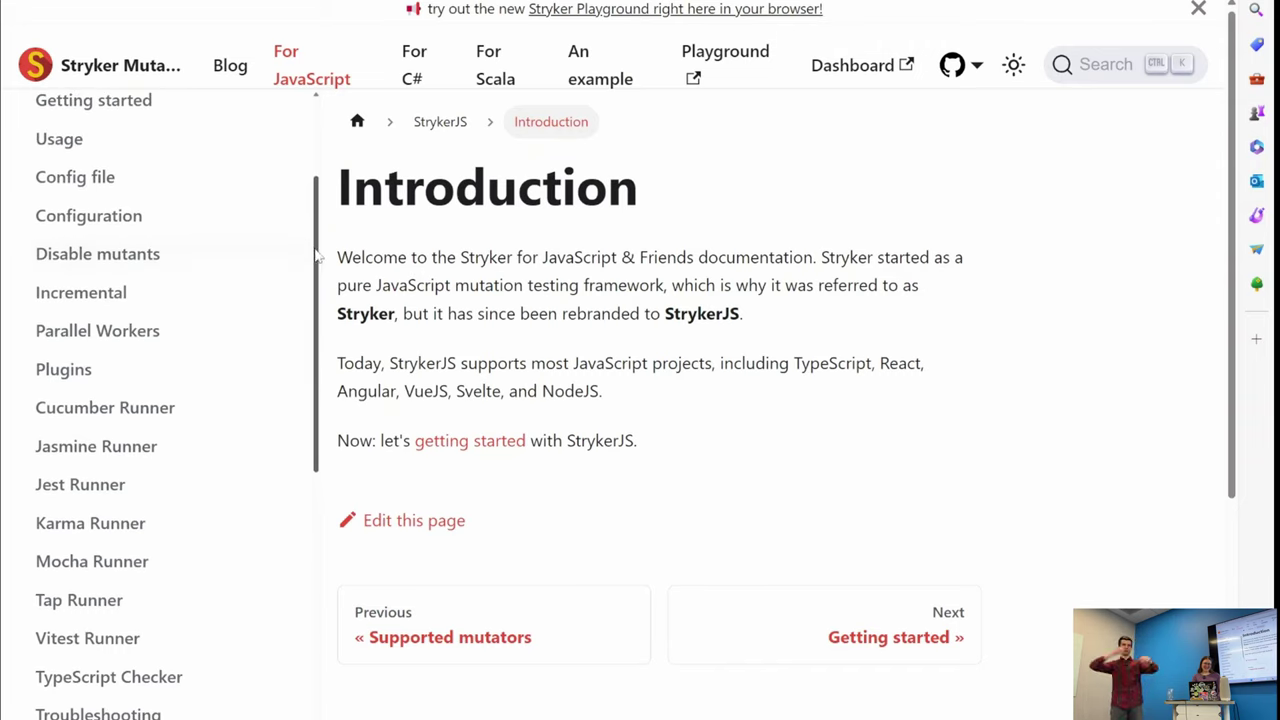
{"action": "left_click_drag", "start_coordinate": [316, 257], "coordinate": [320, 226]}
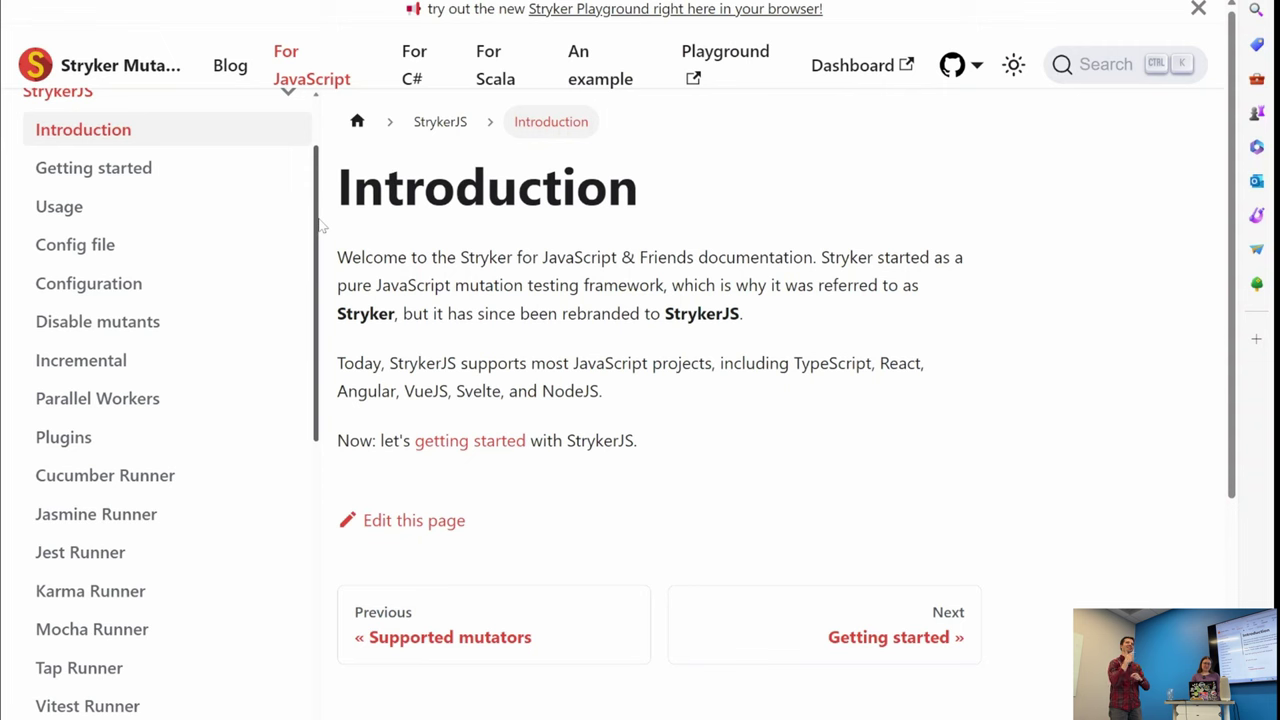
Step: Go through Configuration to the StrykerJS Disable mutants page and review its max(a, b) example
{"action": "left_click", "coordinate": [143, 287]}
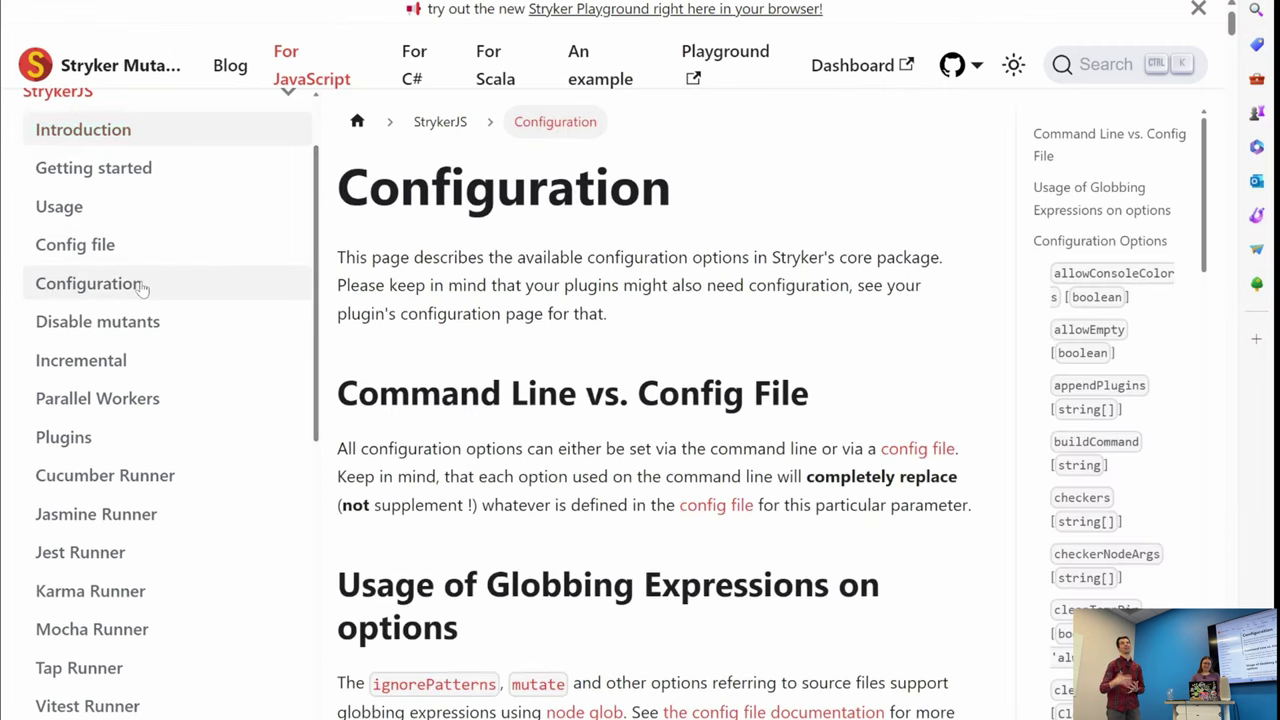
{"action": "left_click", "coordinate": [108, 330]}
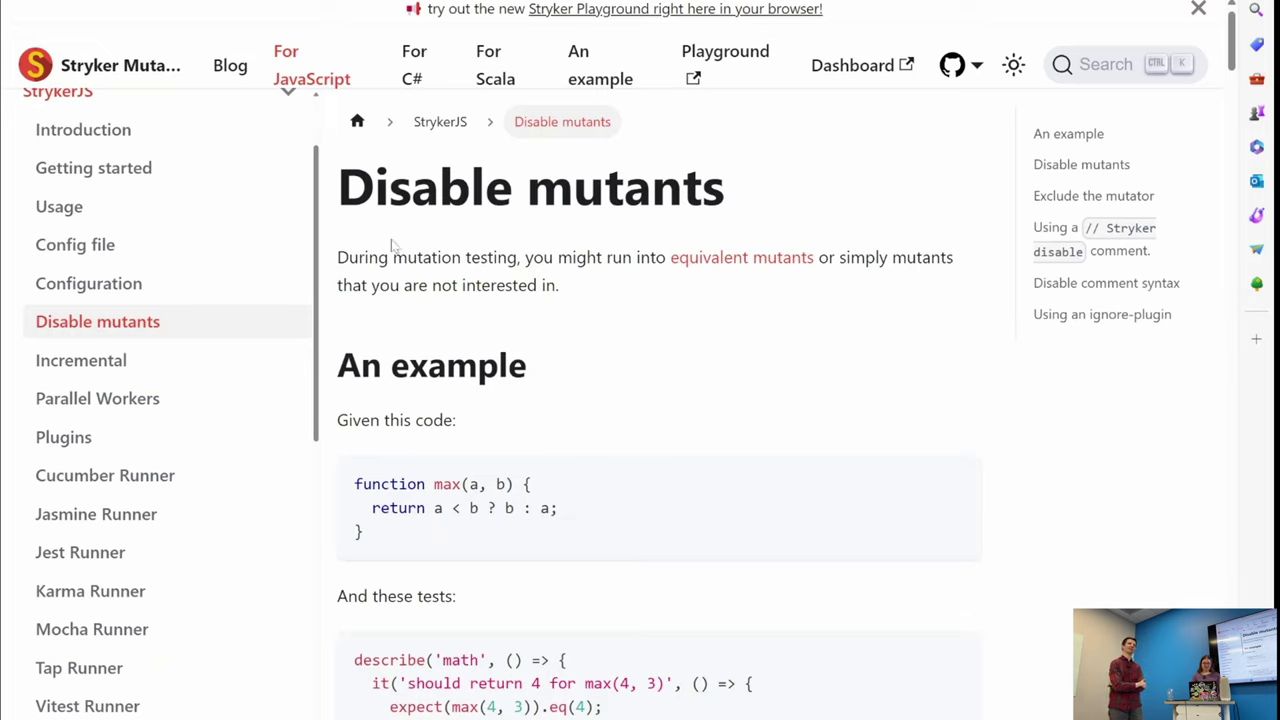
{"action": "scroll", "coordinate": [316, 250], "scroll_direction": "down", "scroll_amount": 2}
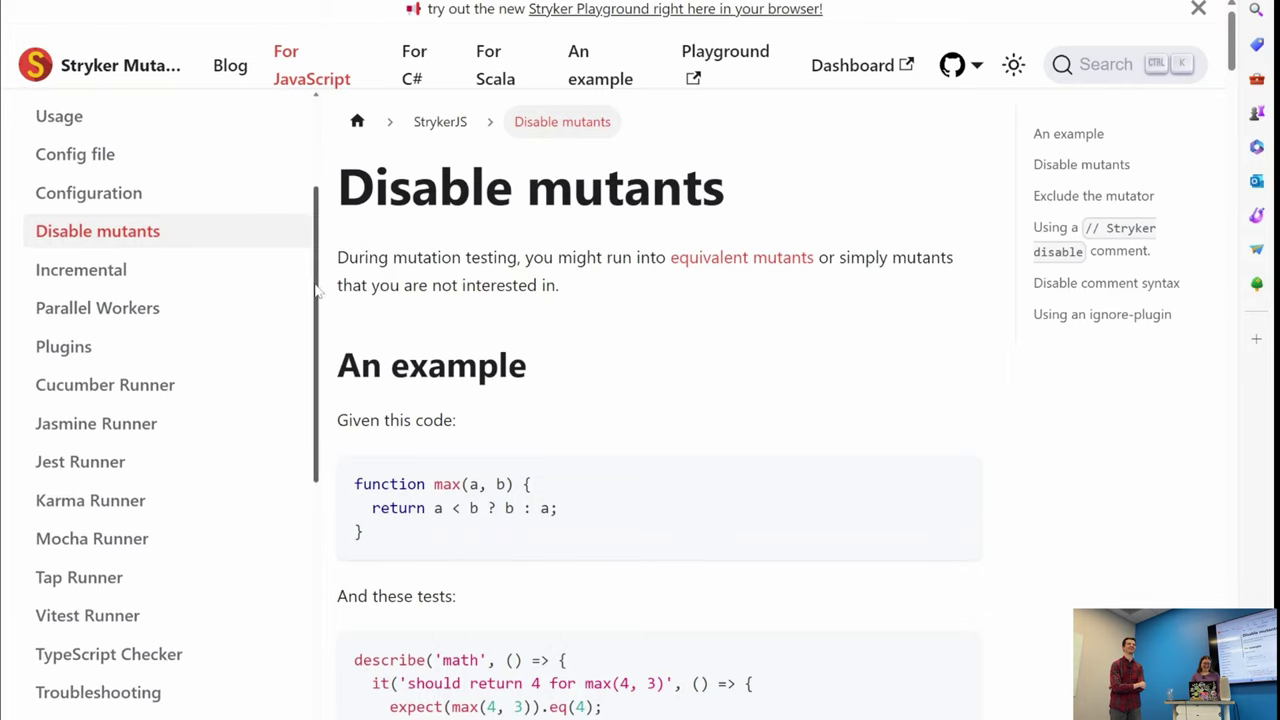
{"action": "scroll", "coordinate": [320, 248], "scroll_direction": "up", "scroll_amount": 2}
{"action": "left_click_drag", "start_coordinate": [317, 245], "coordinate": [321, 198]}
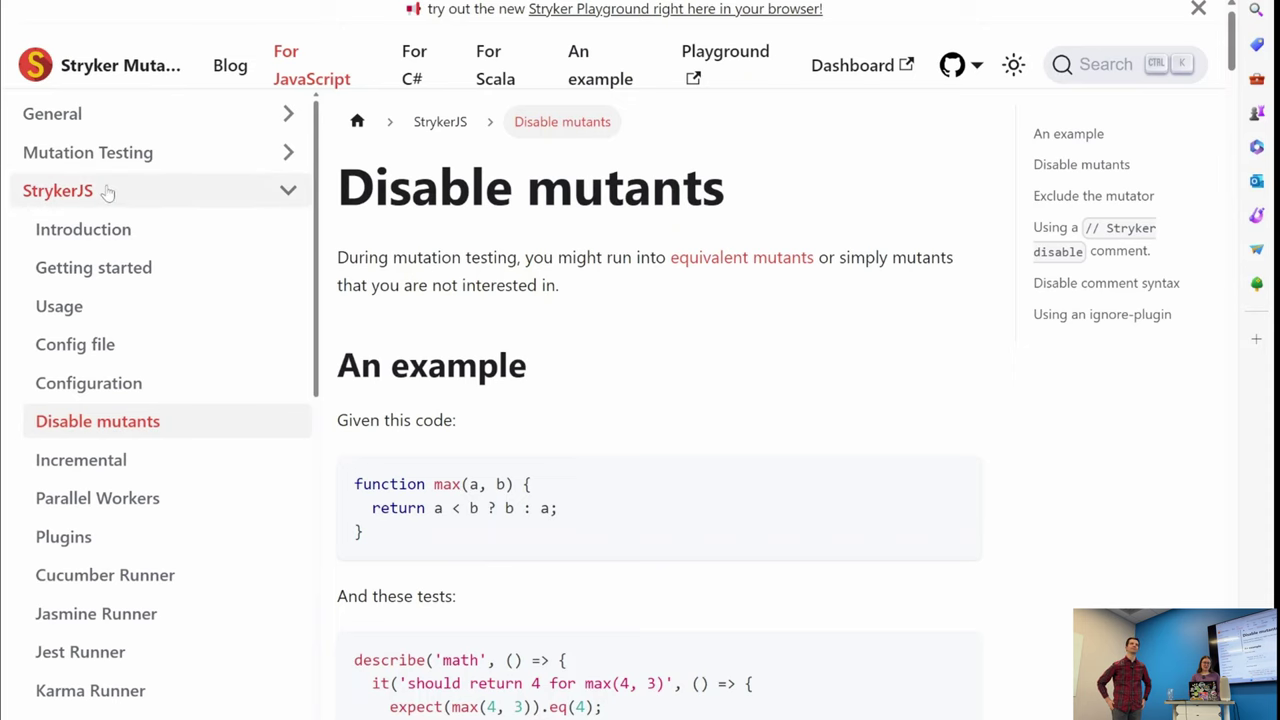
Step: Open the StrykerJS Config file docs page and read down to its Glob patterns section
{"action": "left_click", "coordinate": [103, 346]}
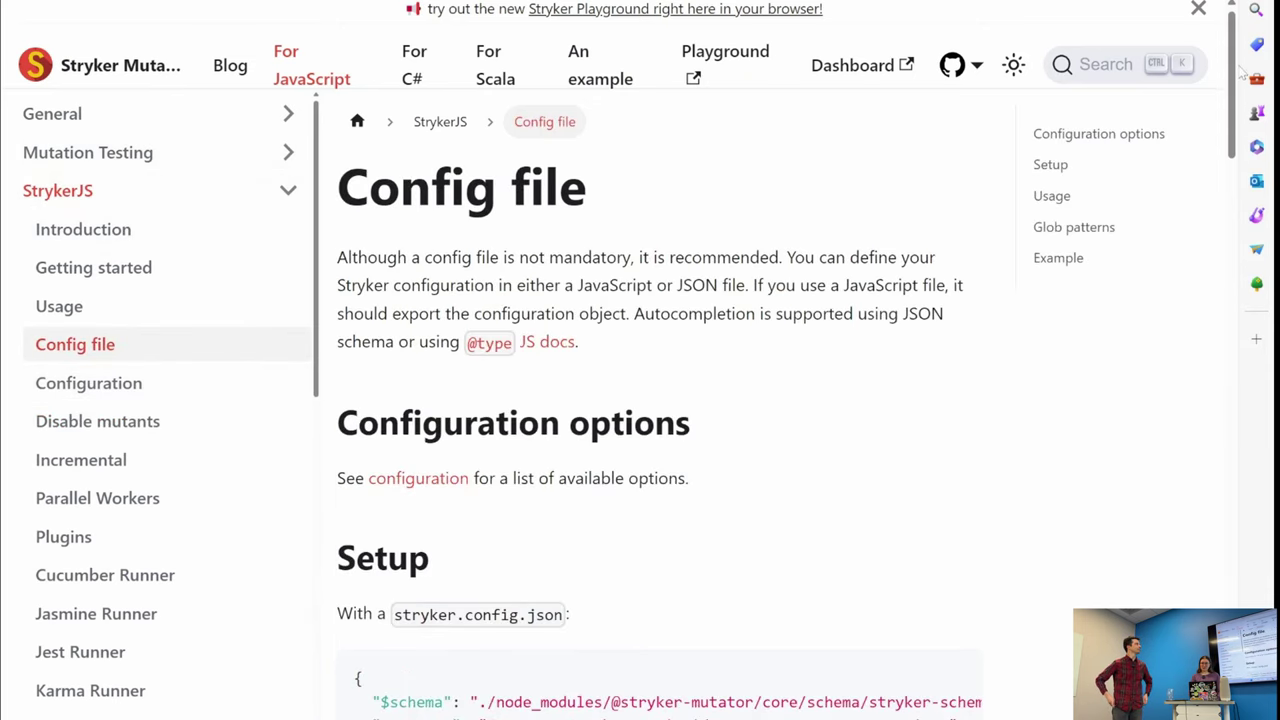
{"action": "left_click_drag", "start_coordinate": [1238, 74], "coordinate": [1238, 262]}
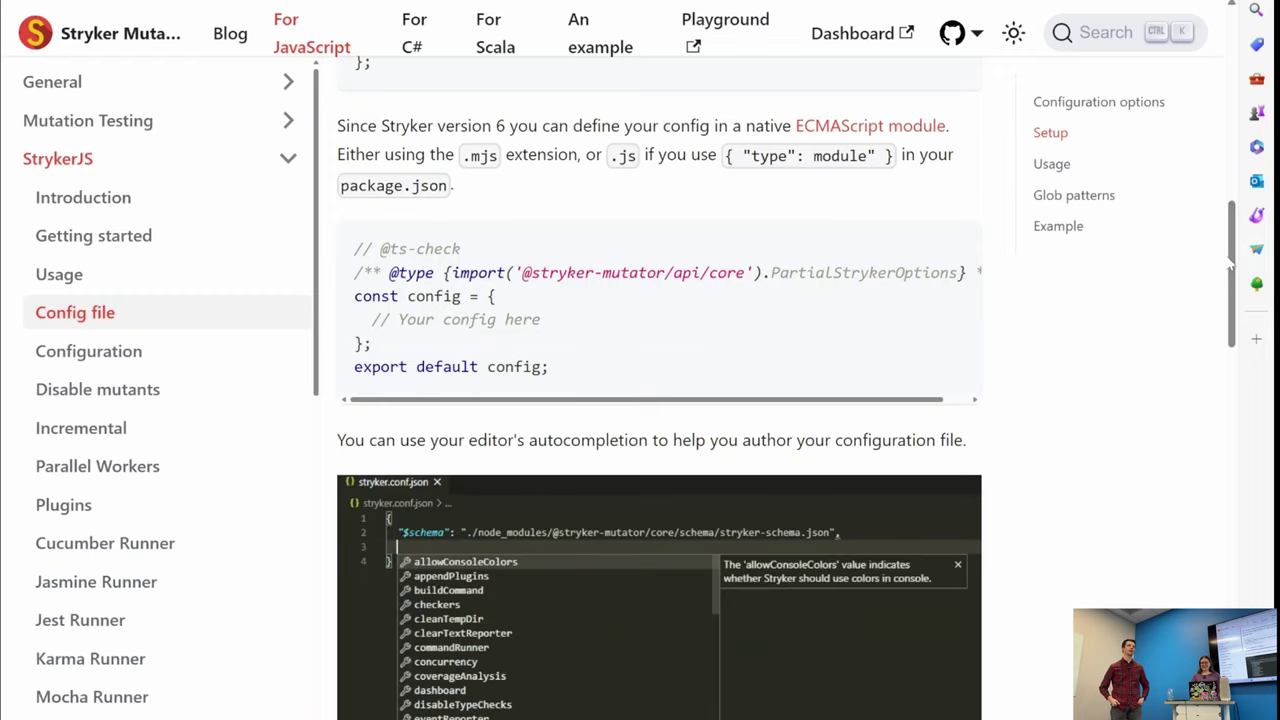
{"action": "left_click_drag", "start_coordinate": [1237, 262], "coordinate": [1236, 312]}
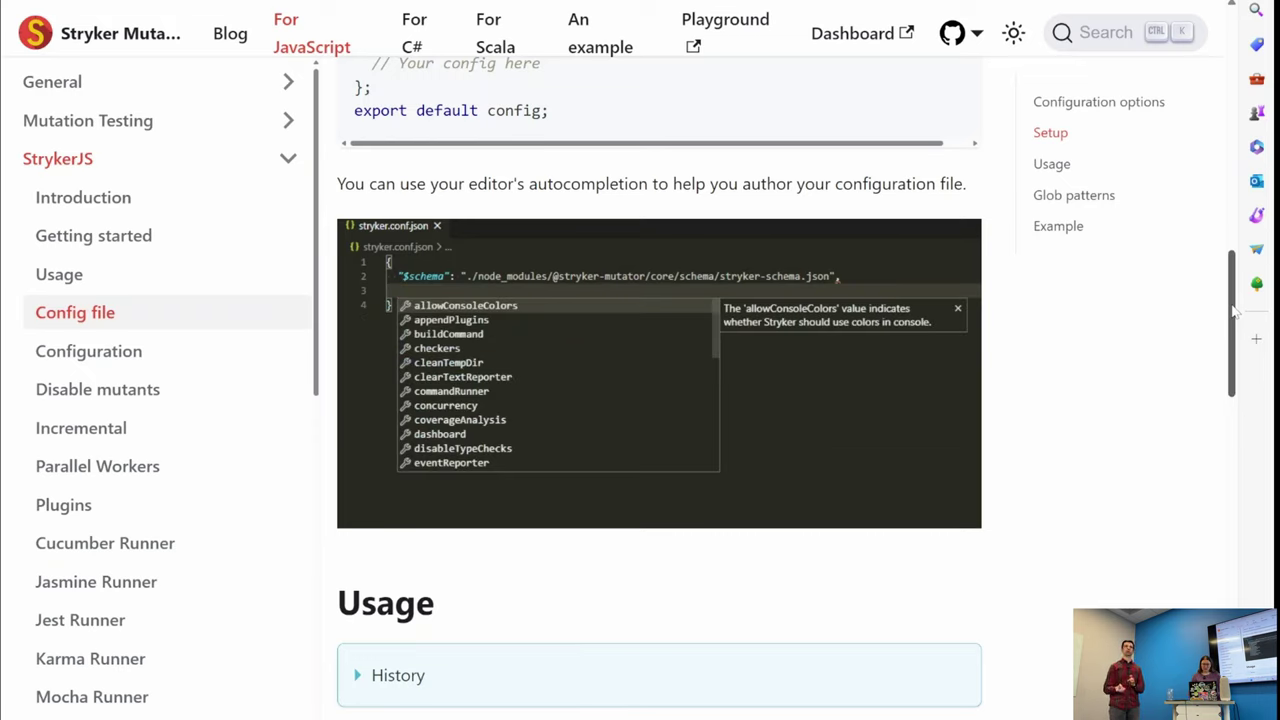
{"action": "scroll", "coordinate": [1235, 315], "scroll_direction": "down", "scroll_amount": 1}
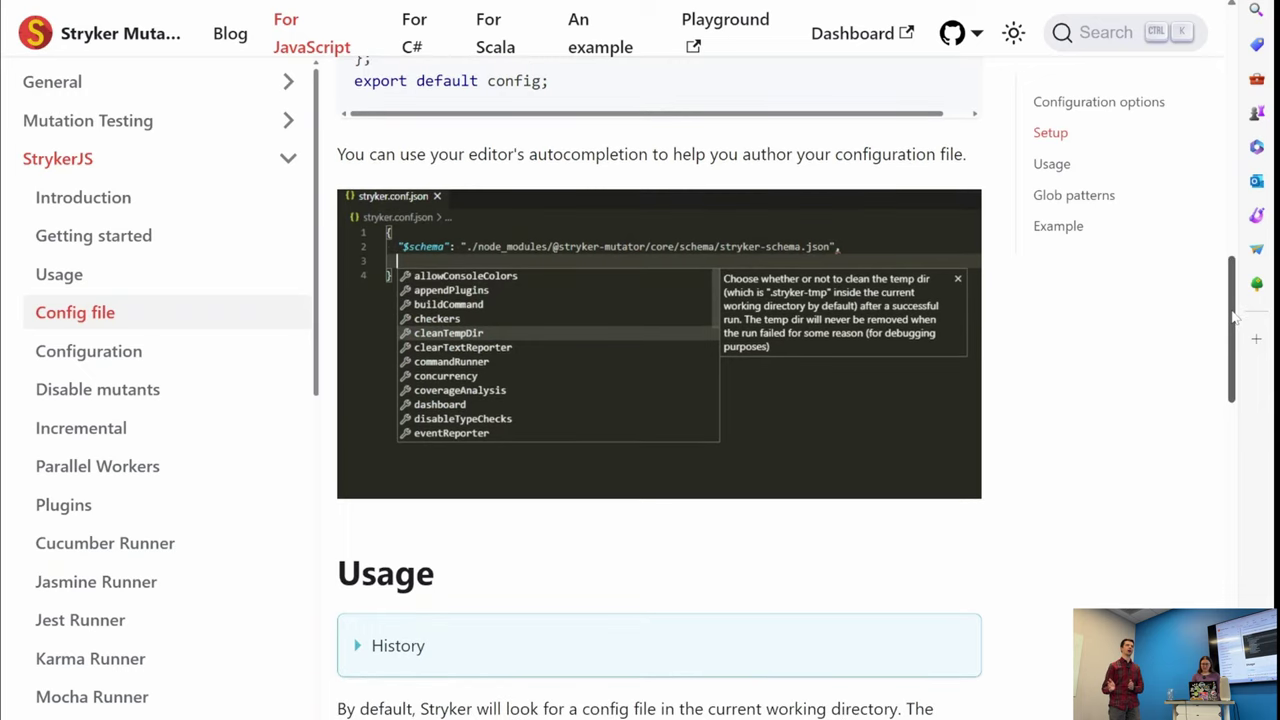
{"action": "left_click_drag", "start_coordinate": [1235, 315], "coordinate": [1238, 466]}
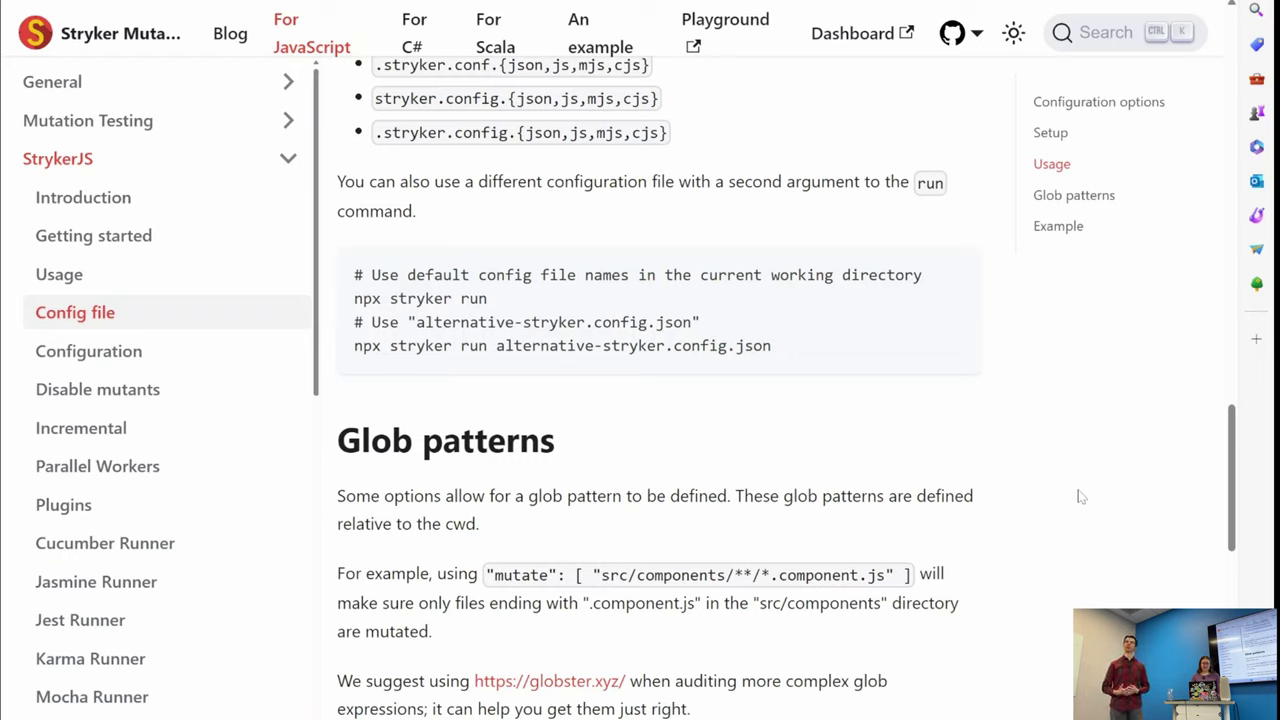
Step: Open the StrykerJS Configuration page and browse its table of contents of options
{"action": "left_click", "coordinate": [146, 356]}
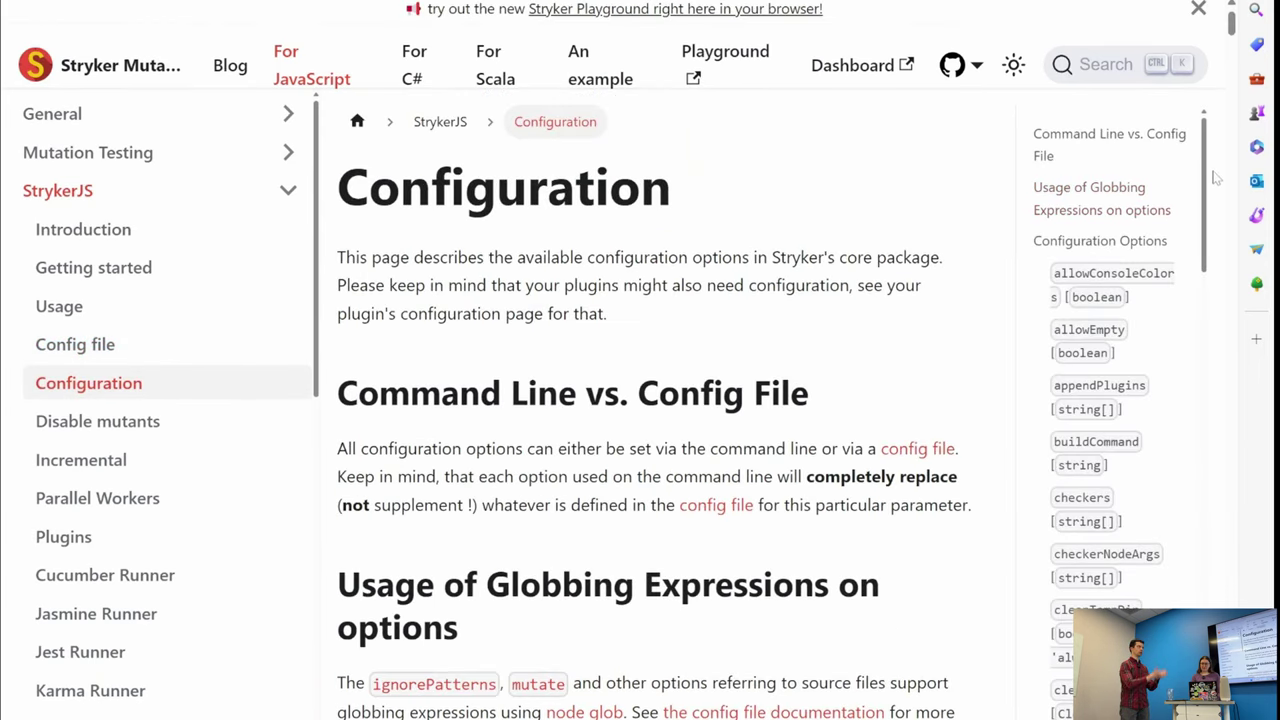
{"action": "left_click_drag", "start_coordinate": [1216, 177], "coordinate": [1216, 232]}
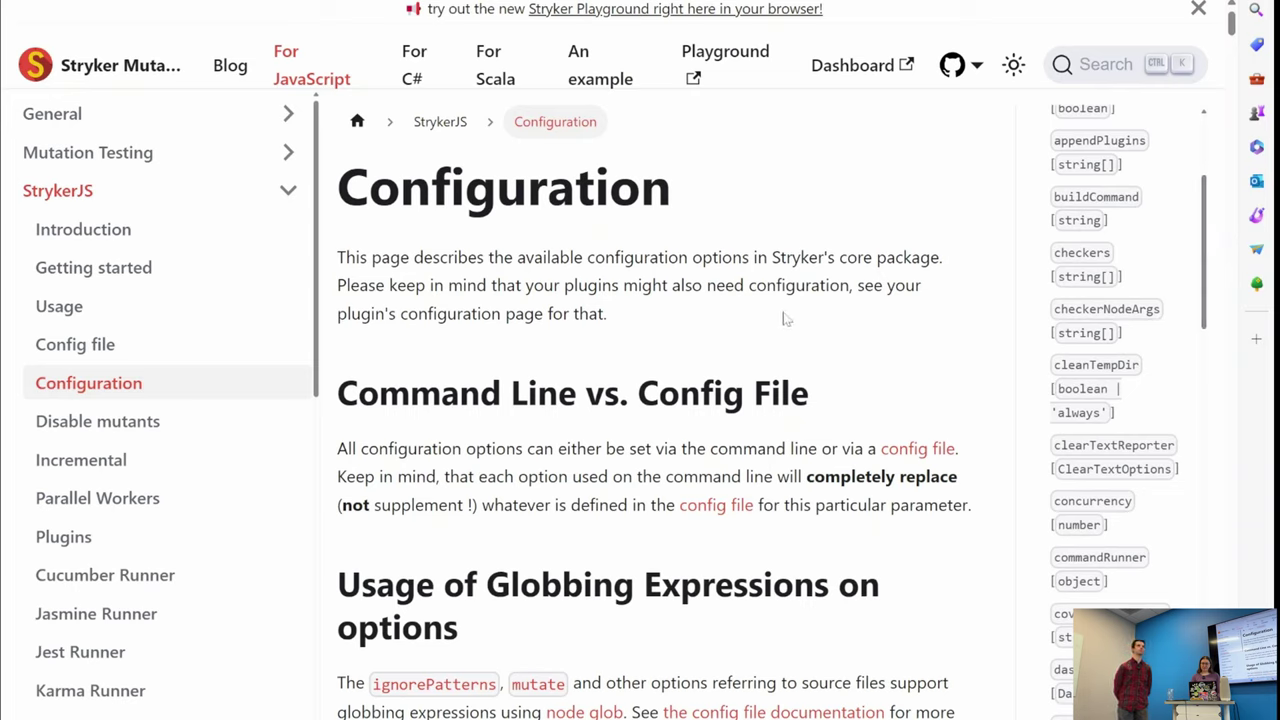